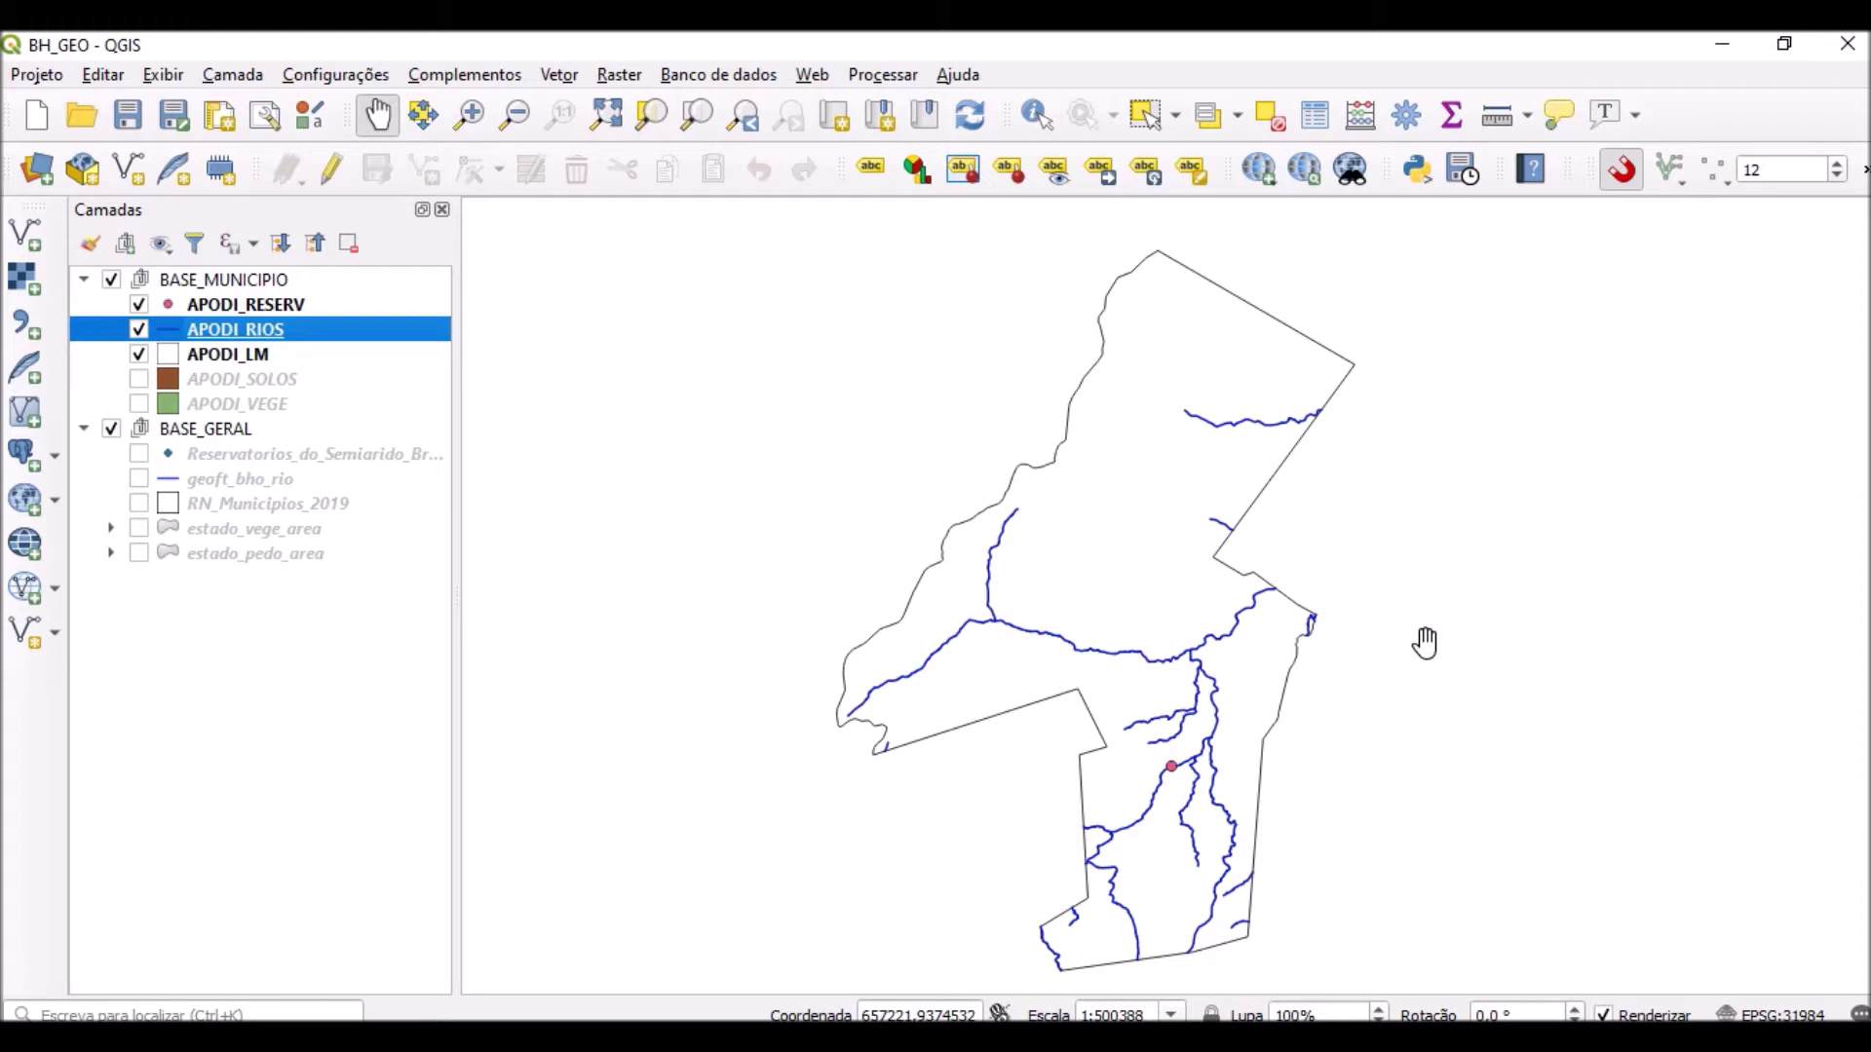
Switch to the web browser, search Google for TOPODATA and open the Banco de Dados Geomorfométricos do Brasil site.
left_click(895, 1018)
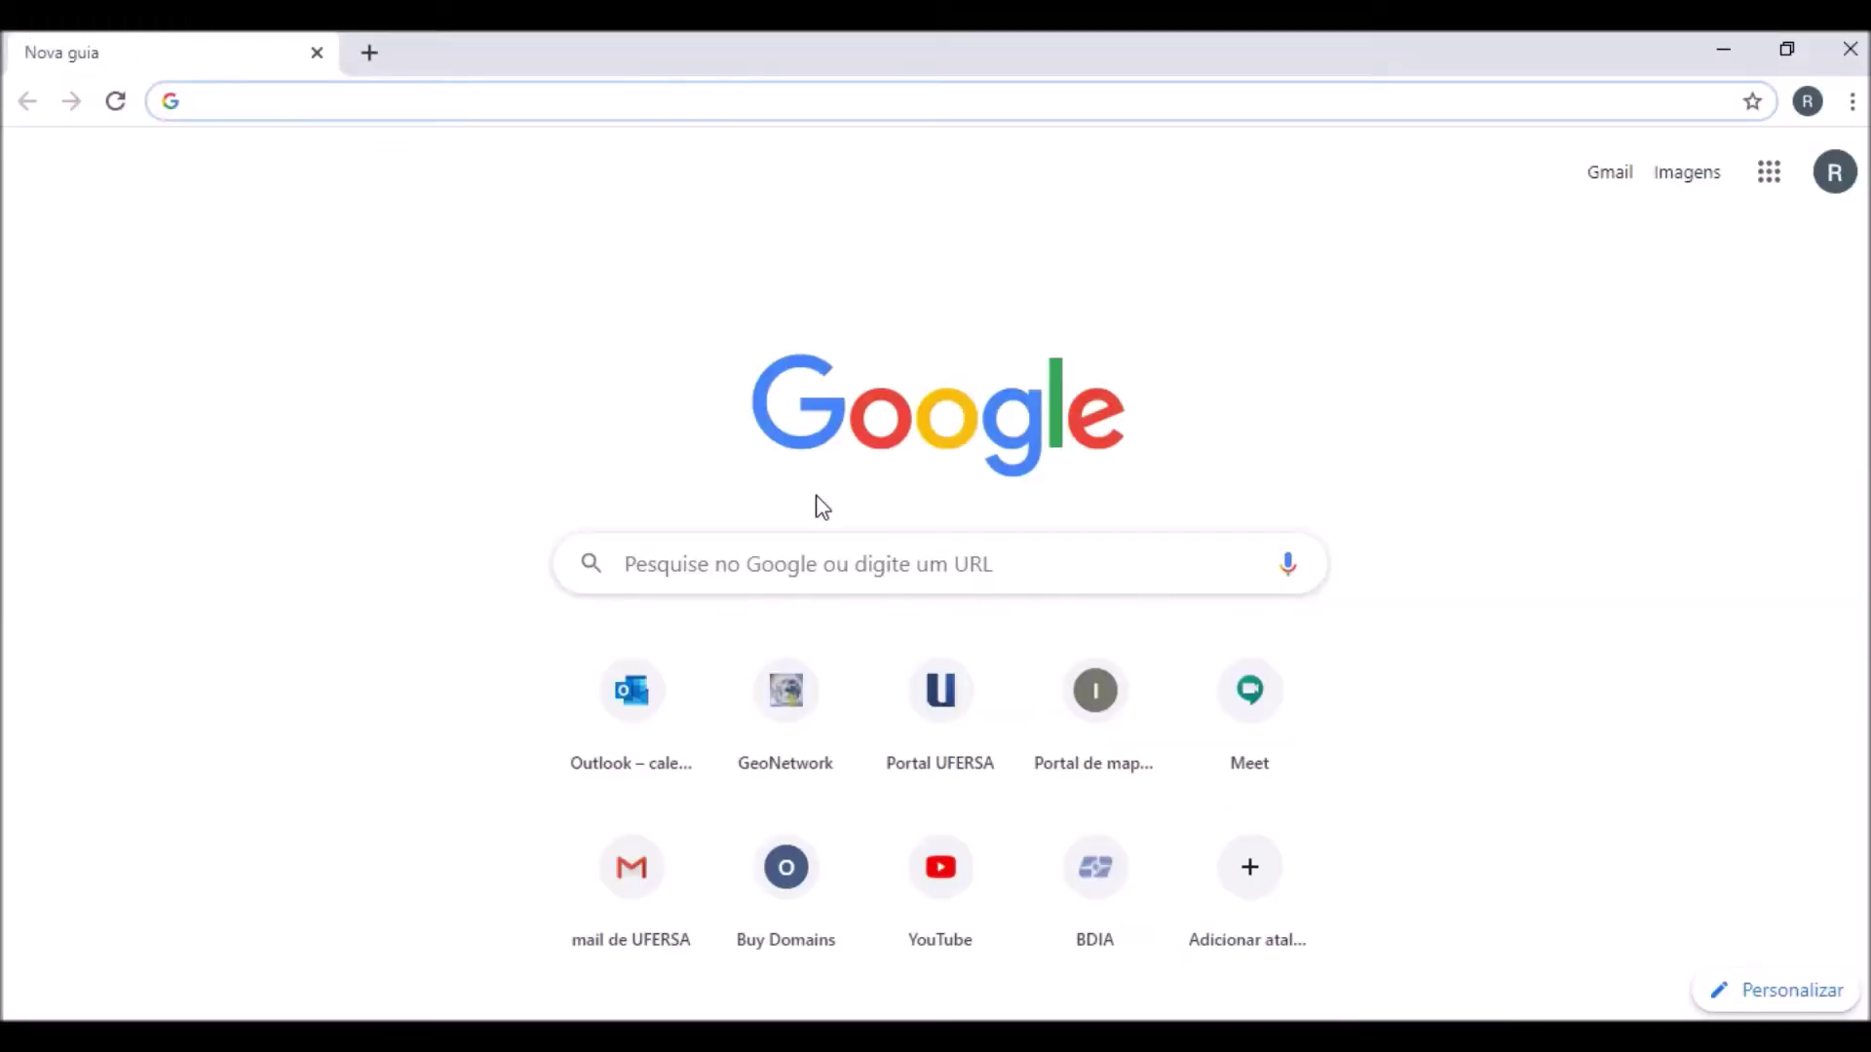
left_click(846, 562)
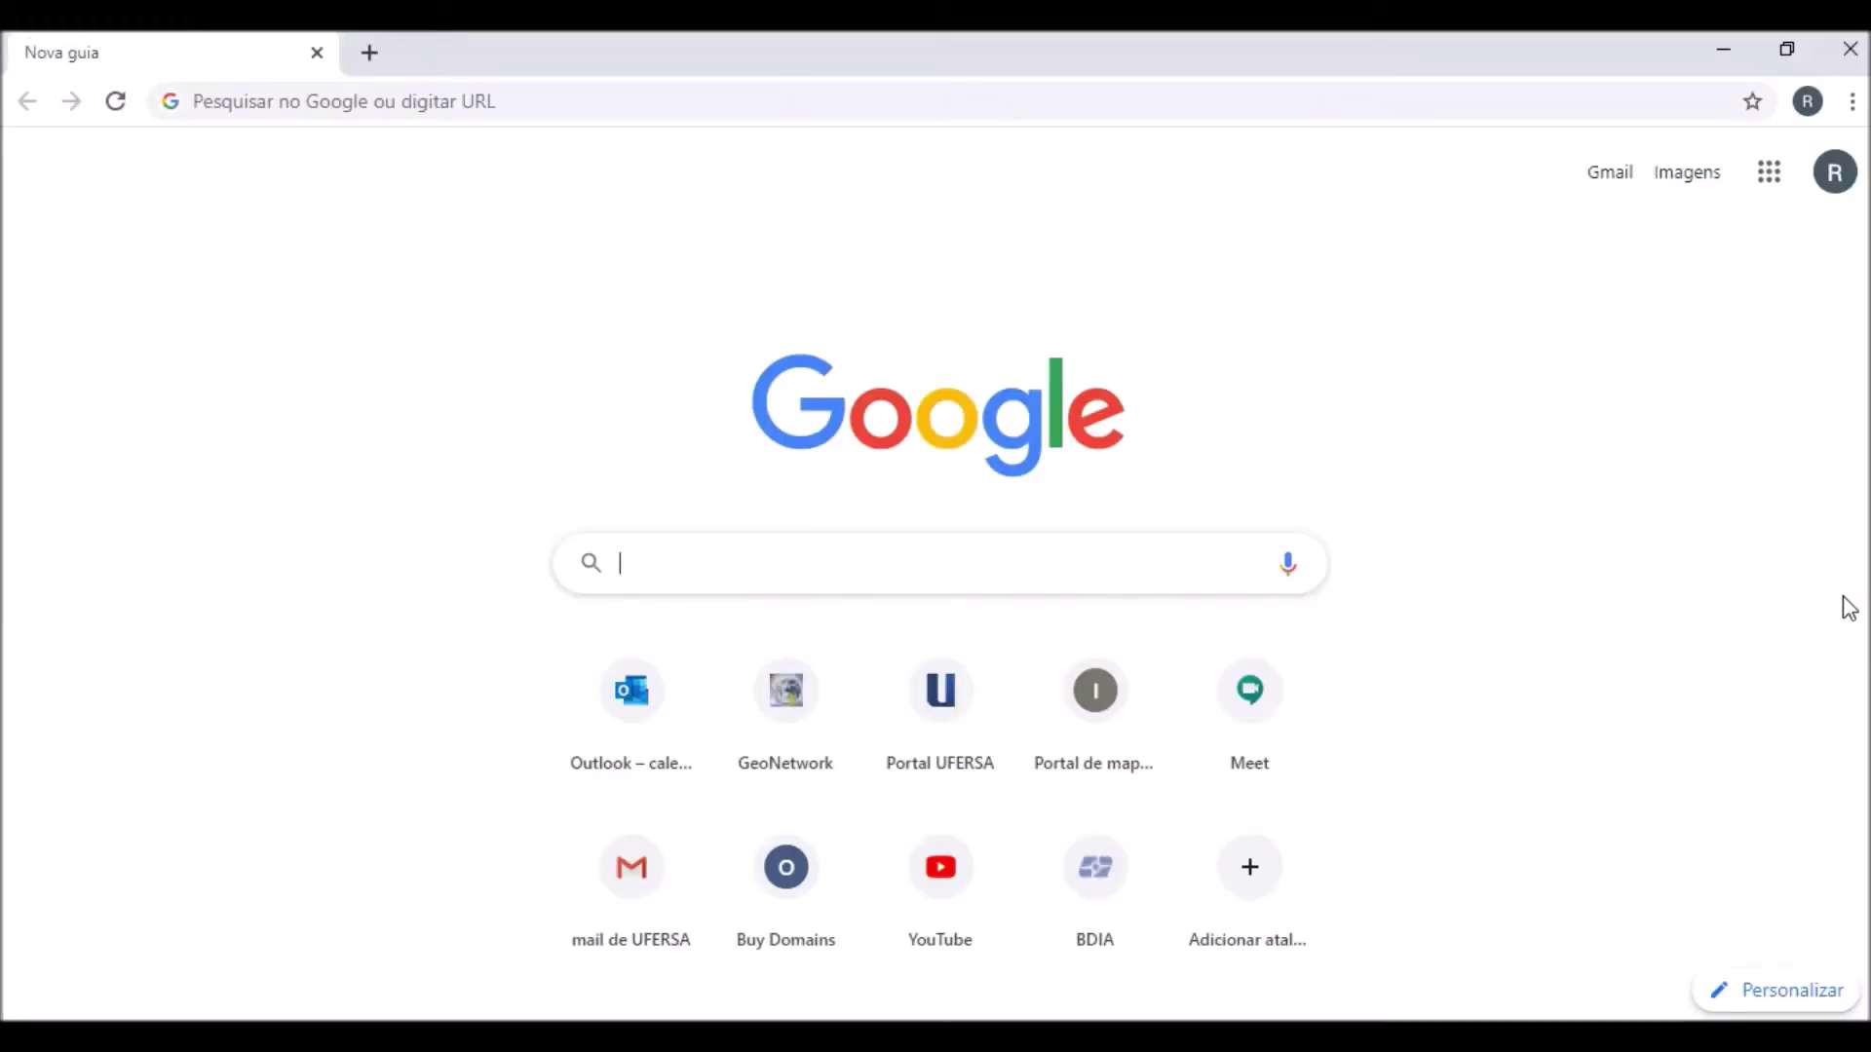
type("TOPO")
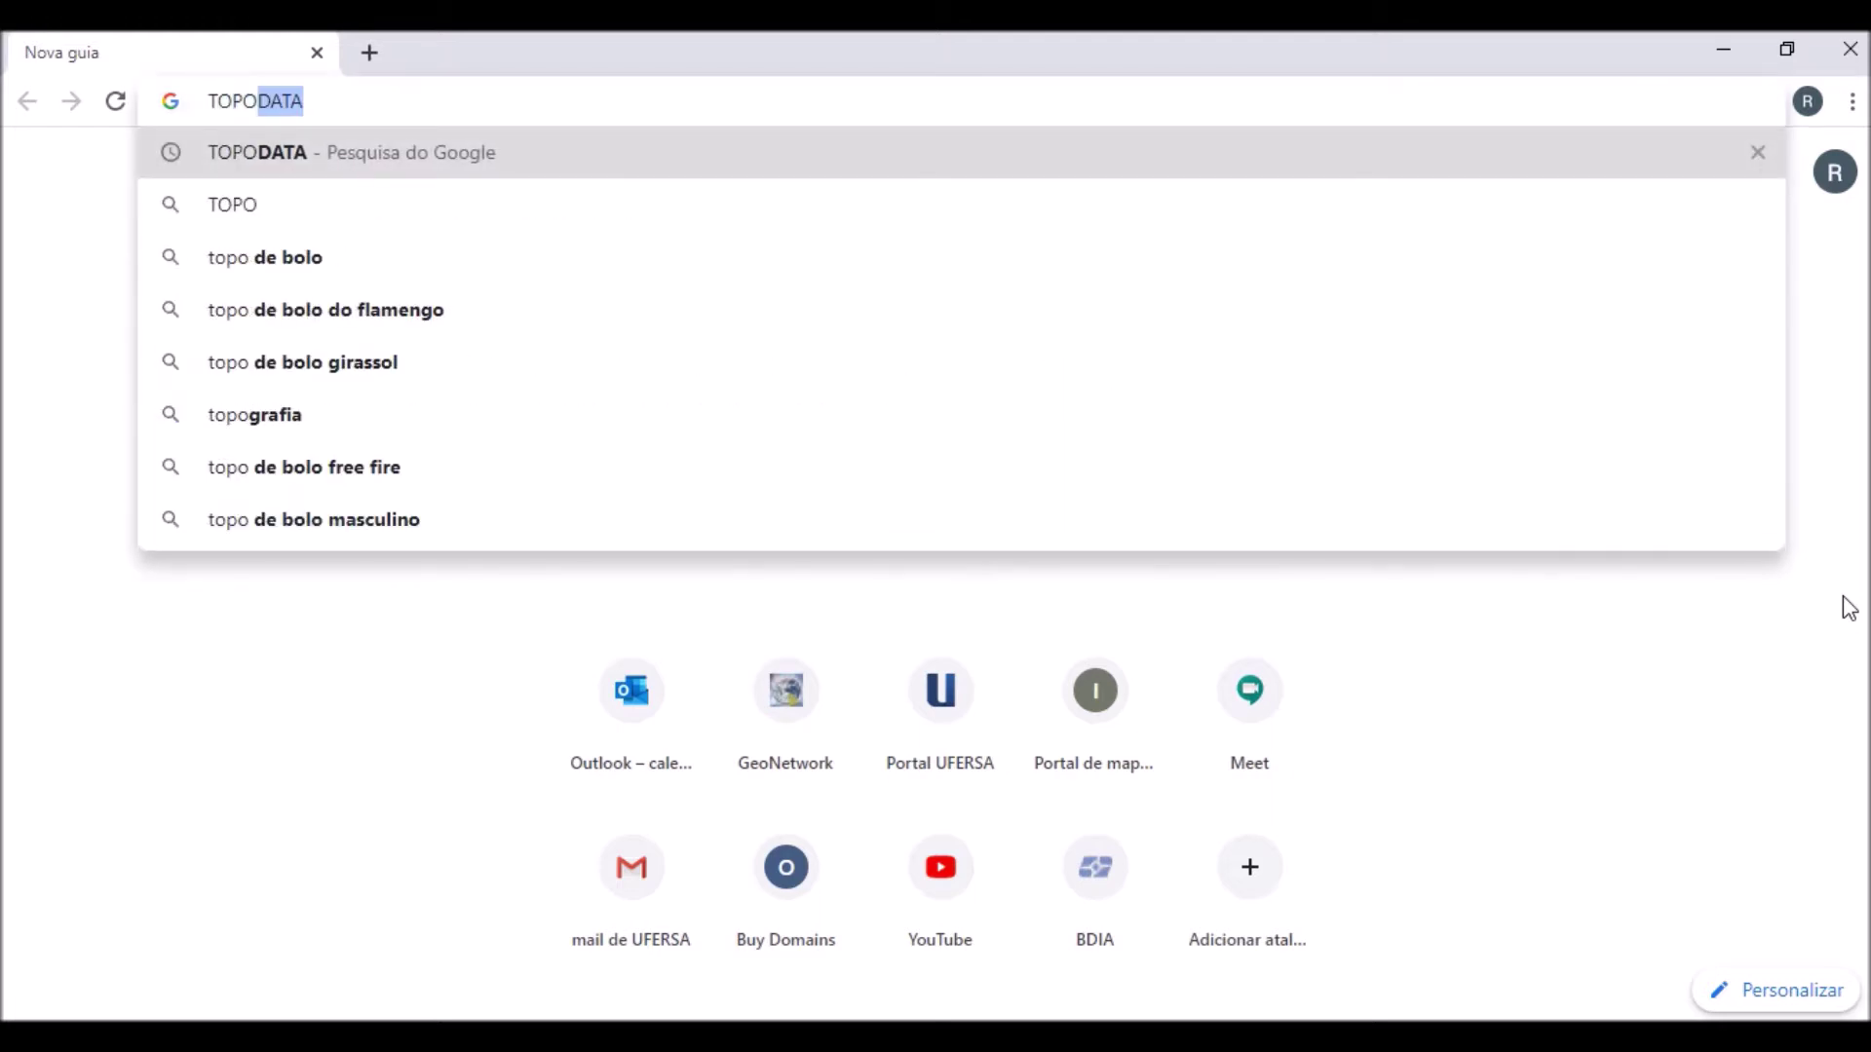
type("DATA")
key("Return")
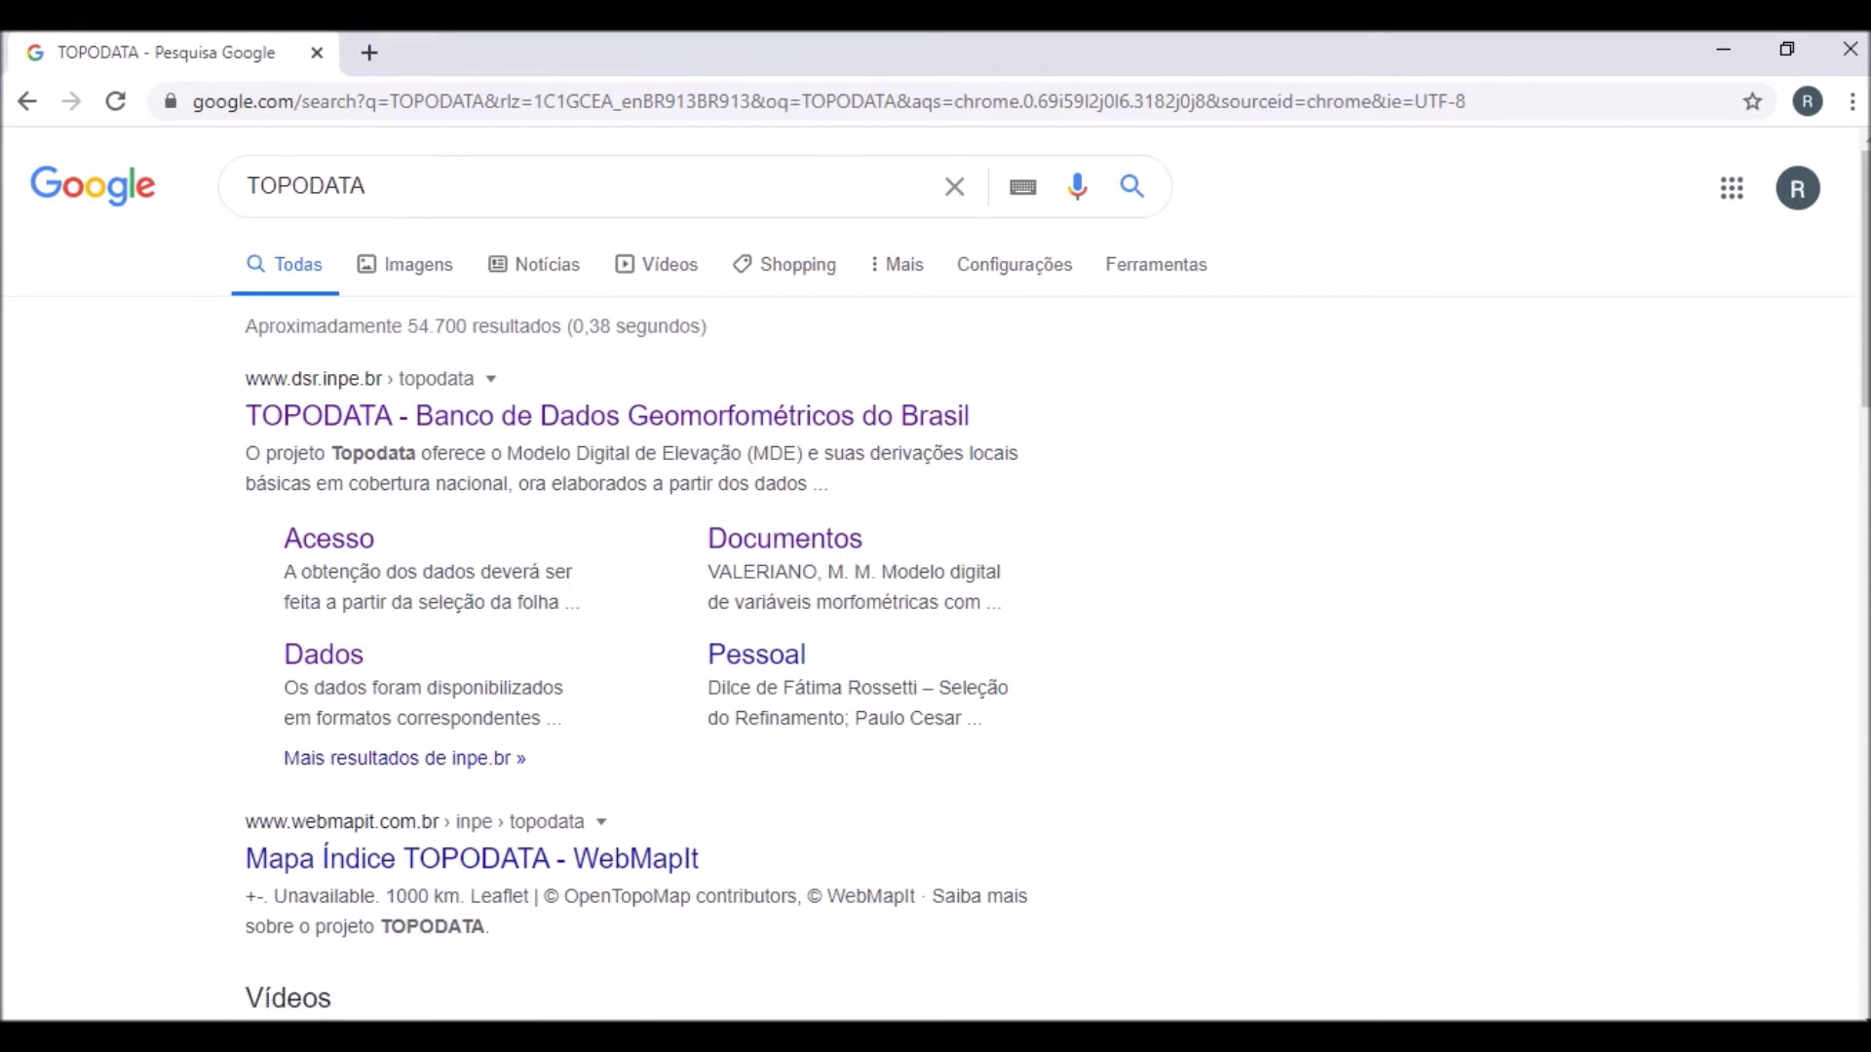
left_click(872, 427)
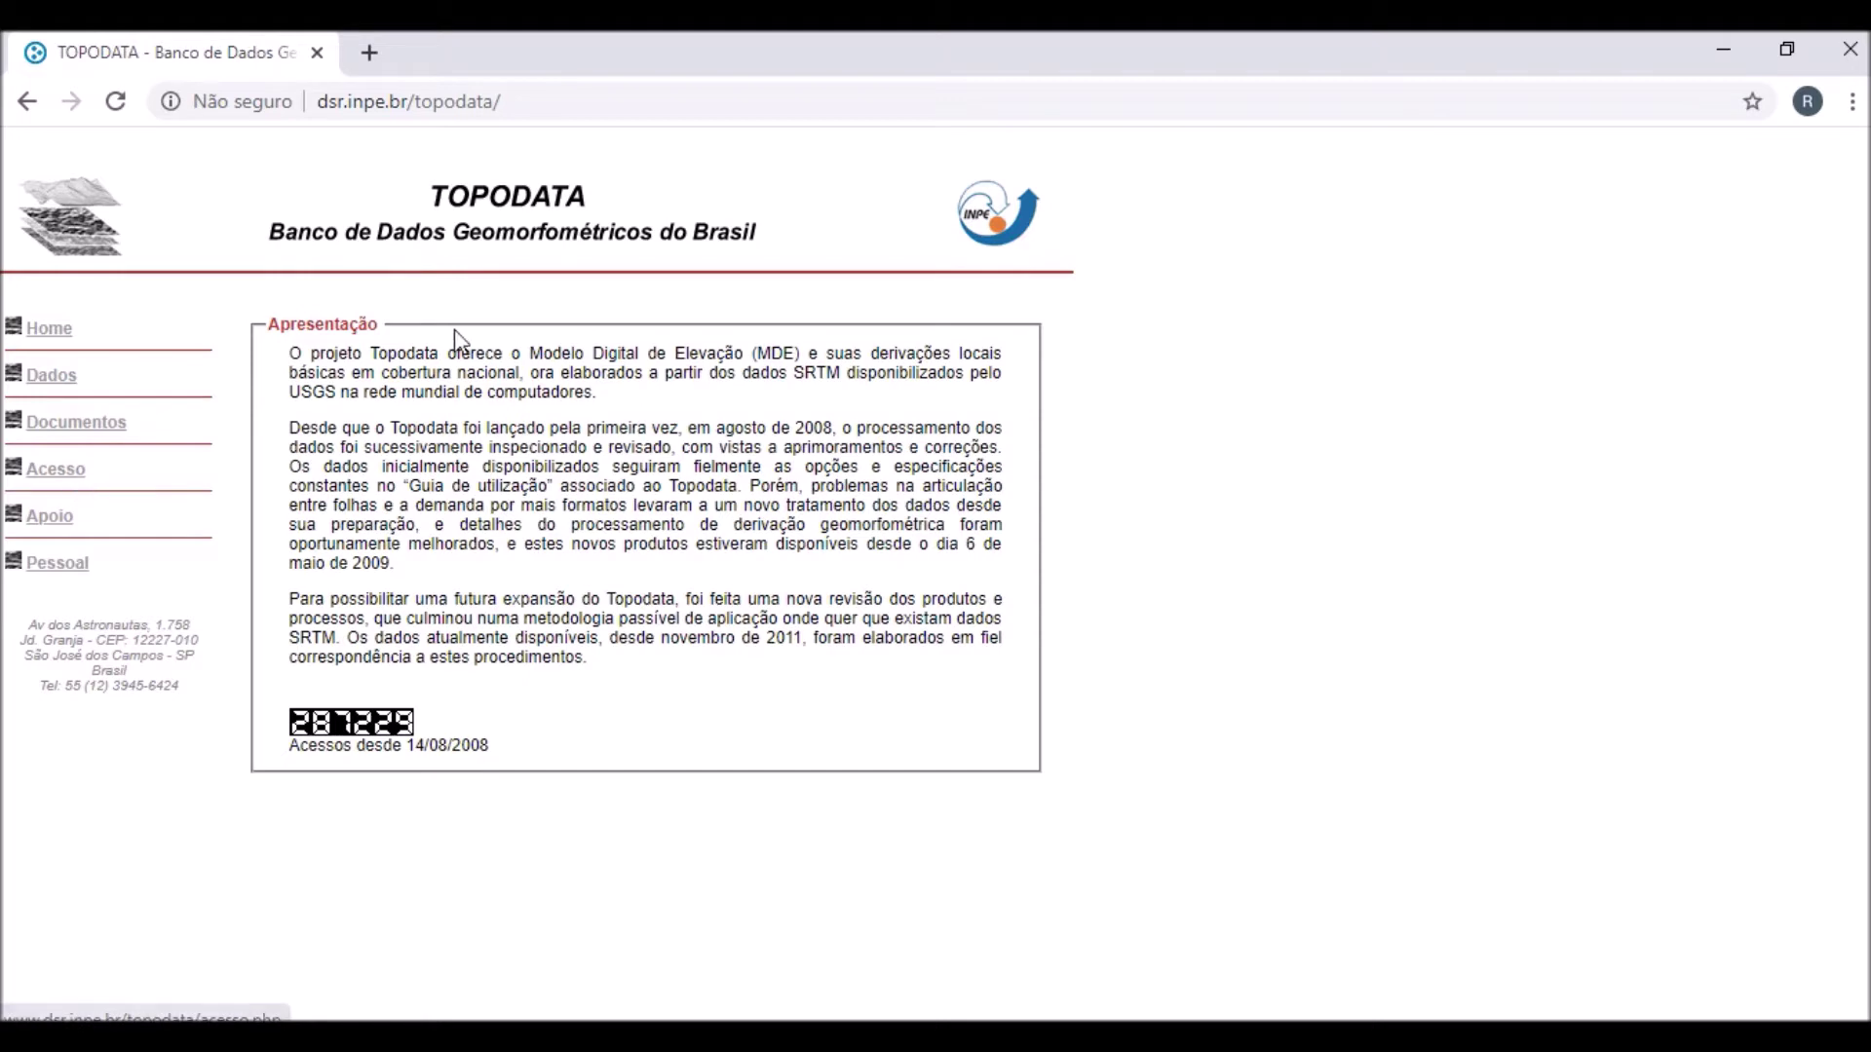
Open the WebMapIt index map from the TOPODATA access page and examine the sheet grid over northeastern Brazil.
left_click(61, 487)
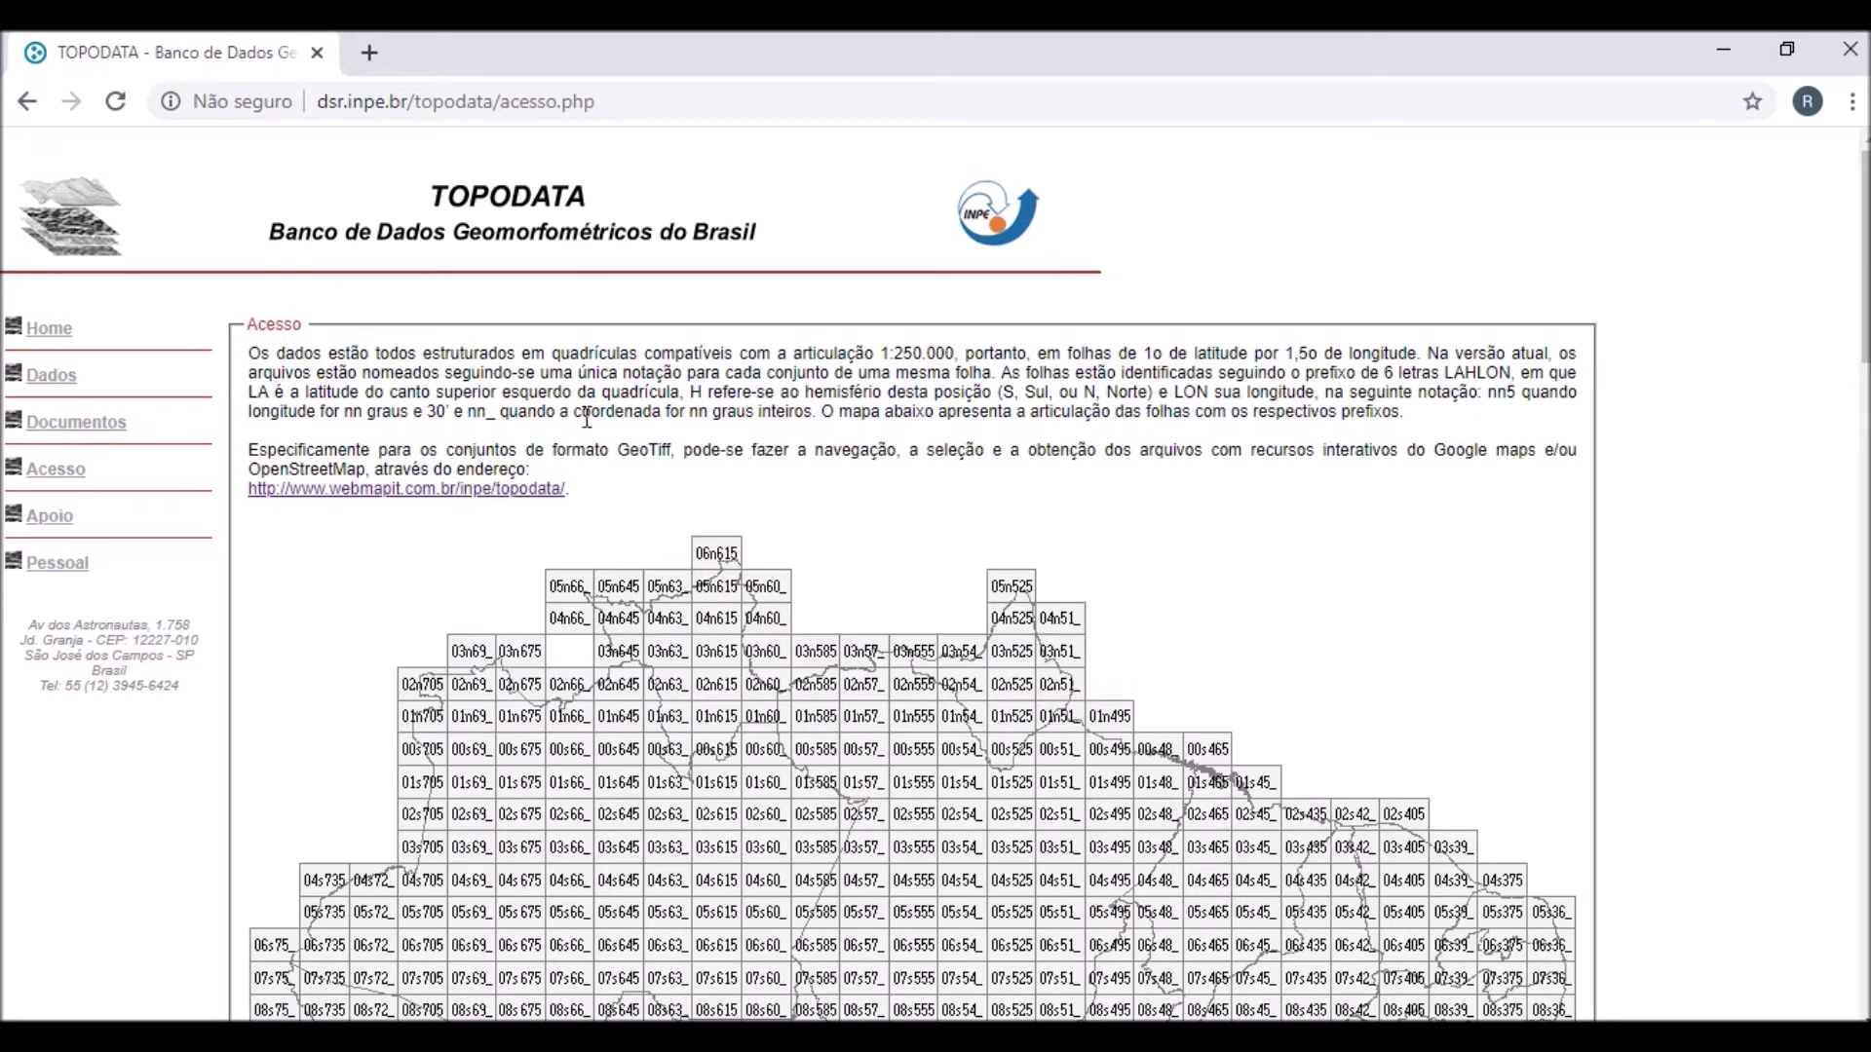
left_click(437, 497)
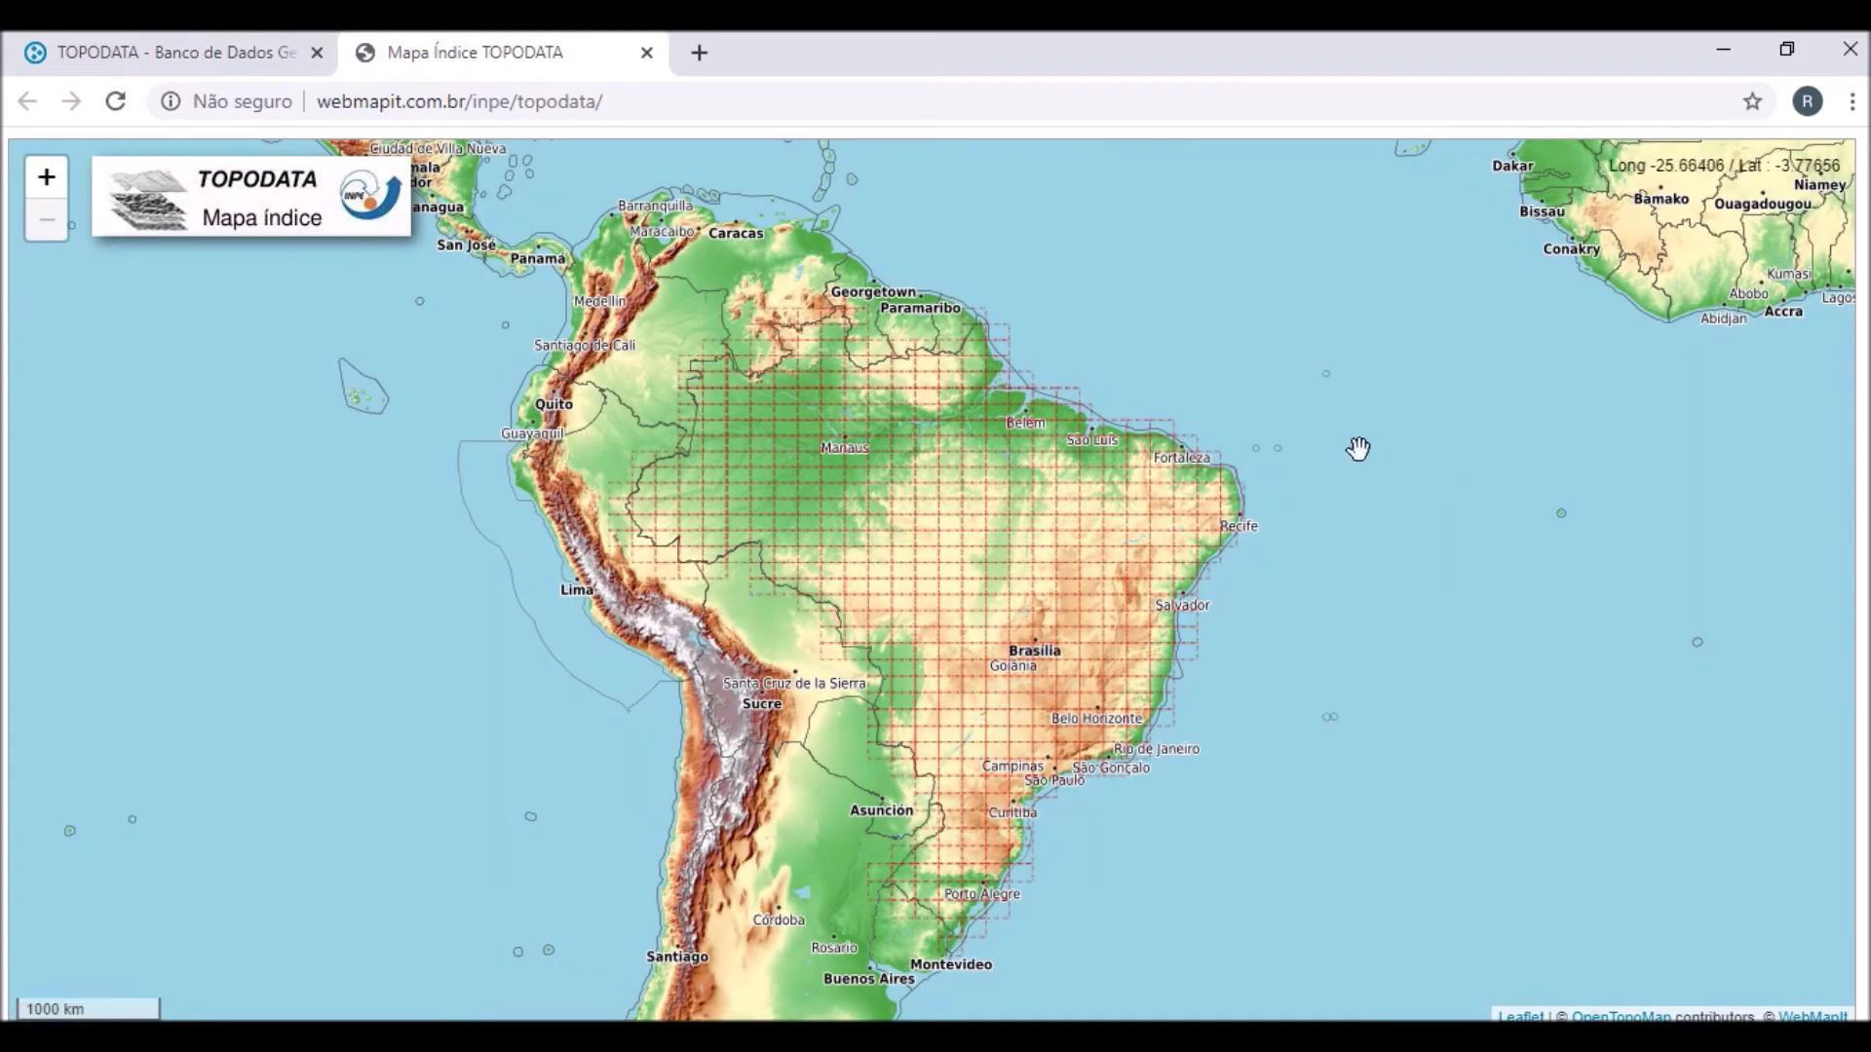
scroll(1369, 463, "up", 1)
scroll(1357, 481, "up", 2)
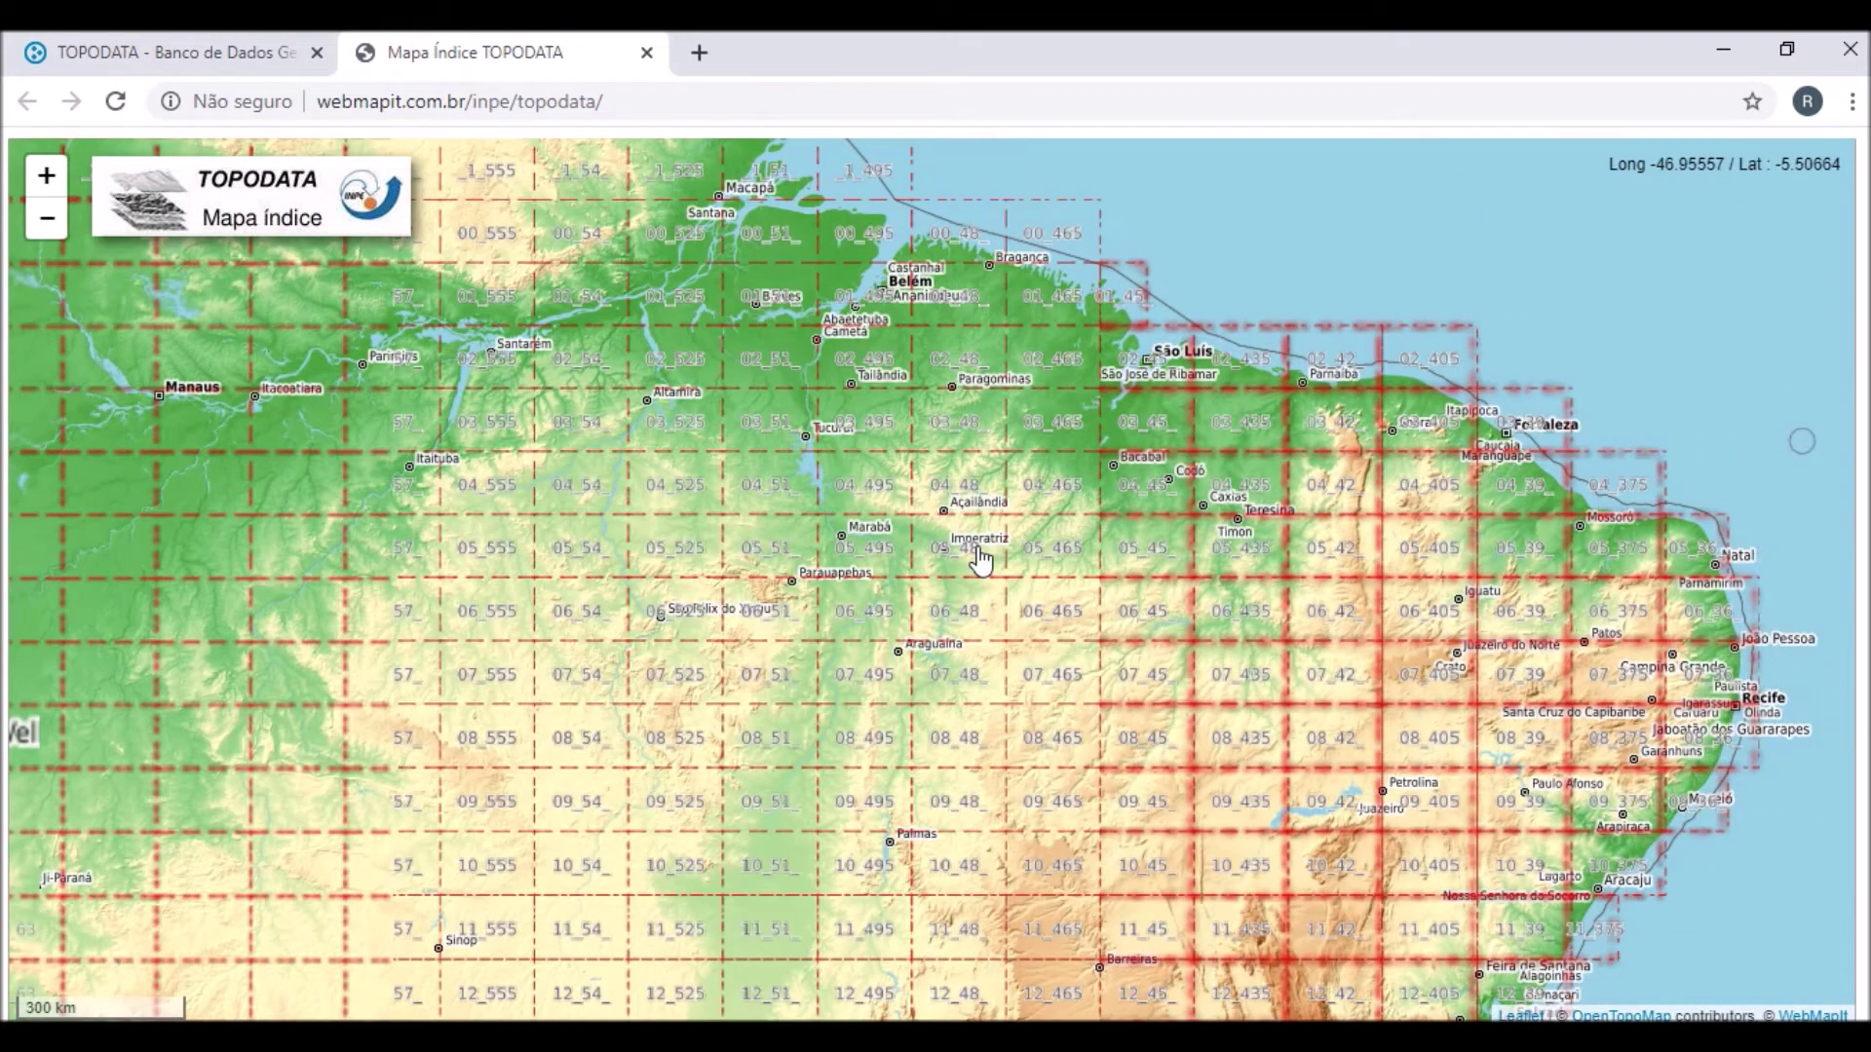
scroll(1780, 576, "up", 1)
scroll(1780, 576, "up", 1)
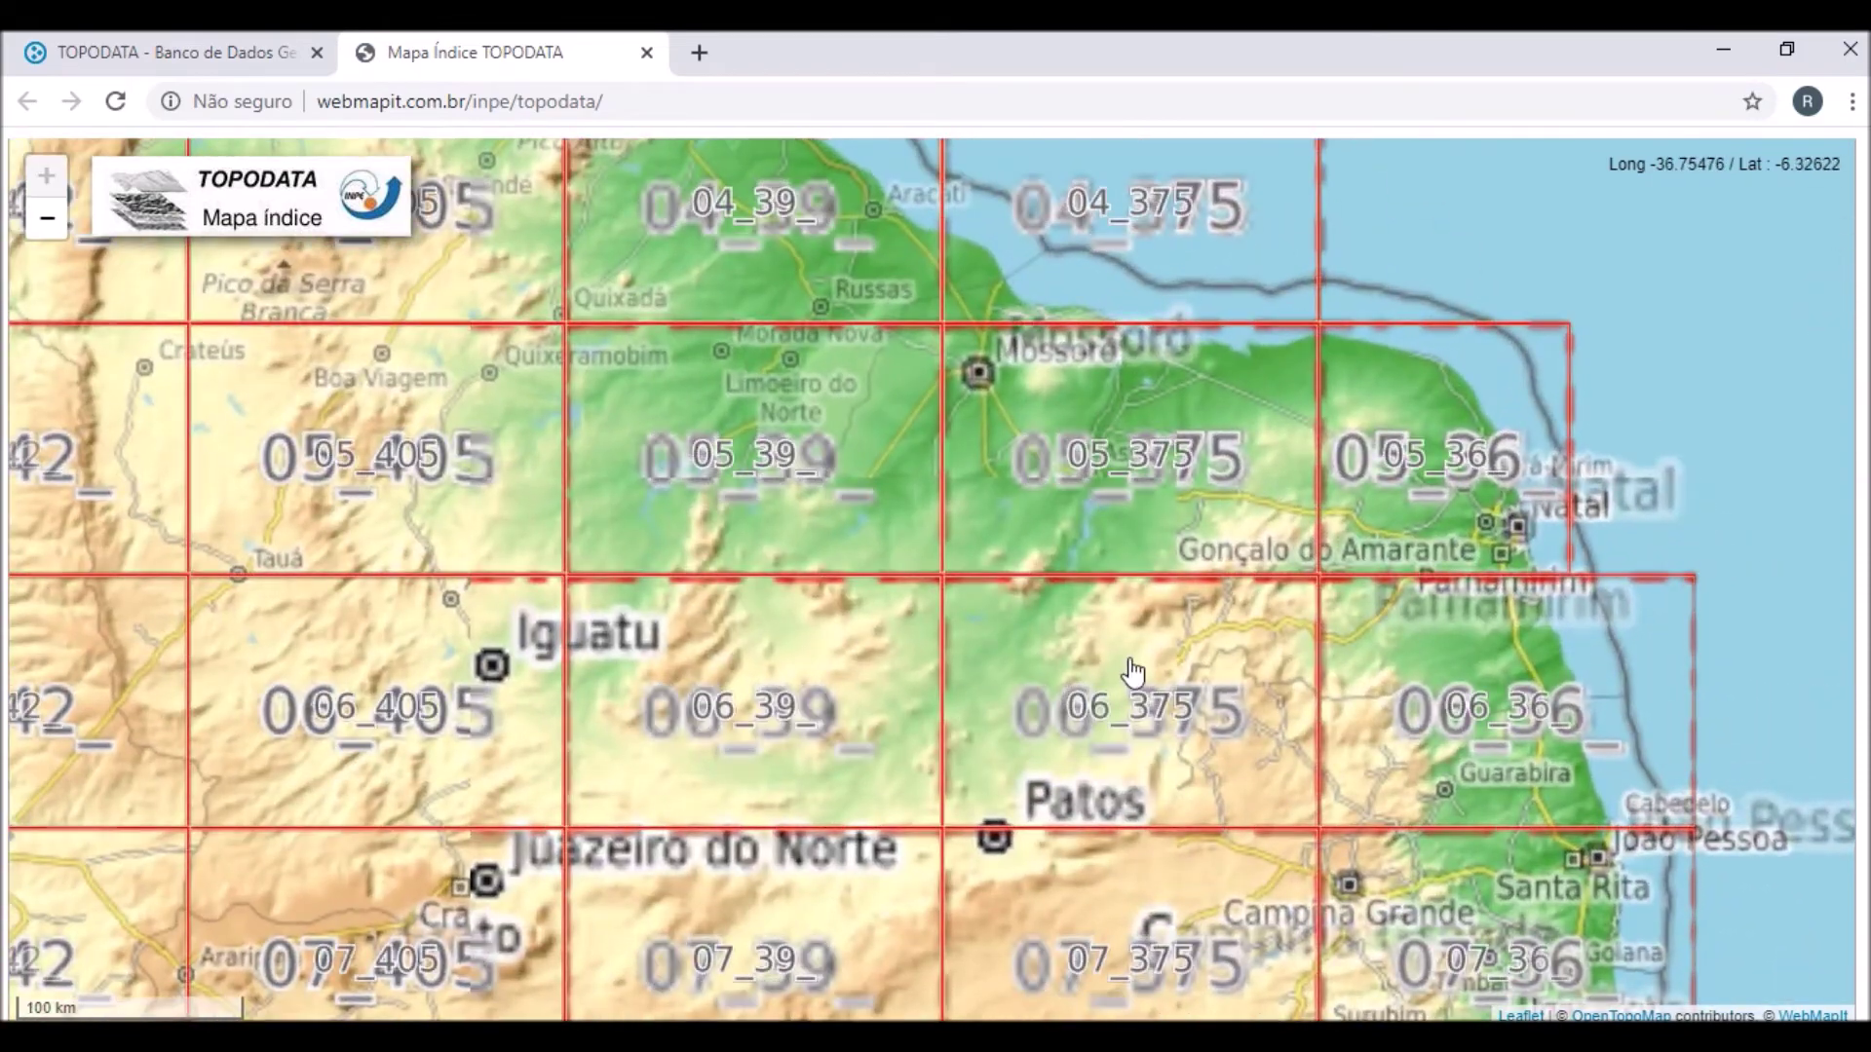
scroll(1133, 667, "down", 1)
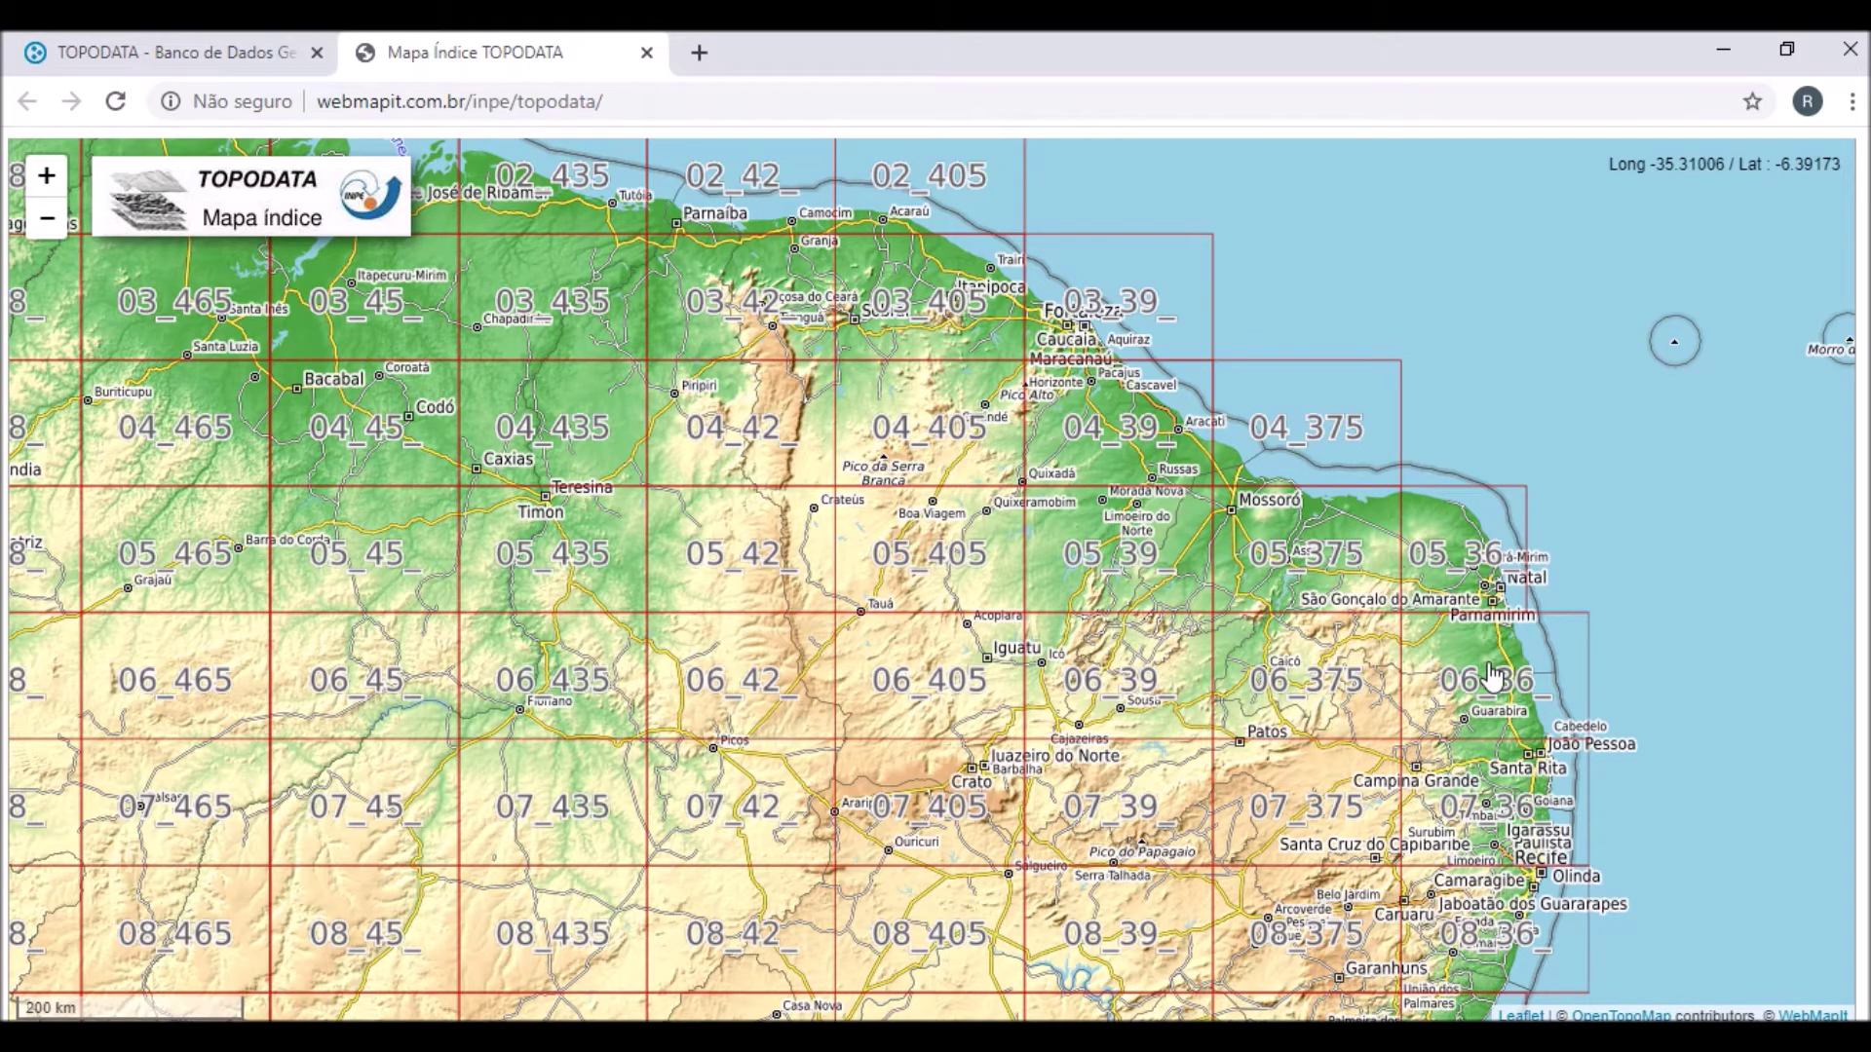
Start downloading the Altitude raster of sheet 04S39_, cancel the download and close the index map.
left_click(1139, 432)
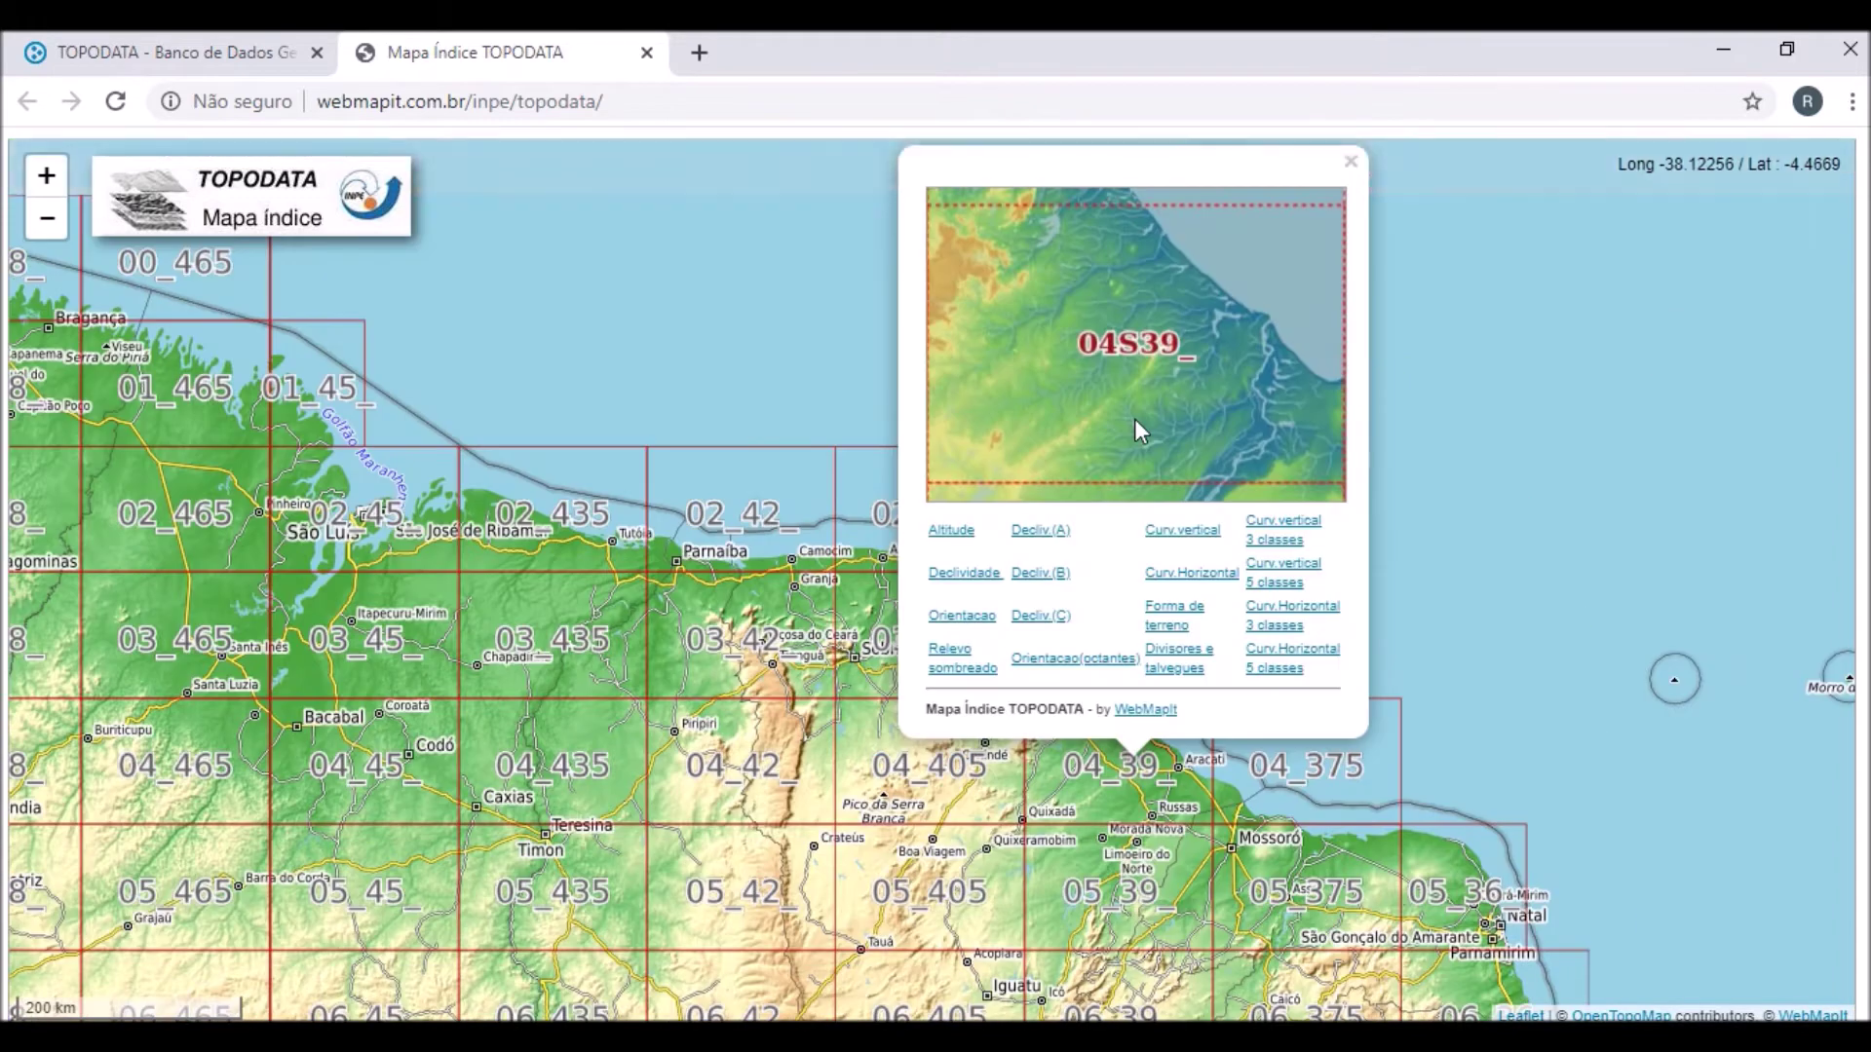
left_click(962, 546)
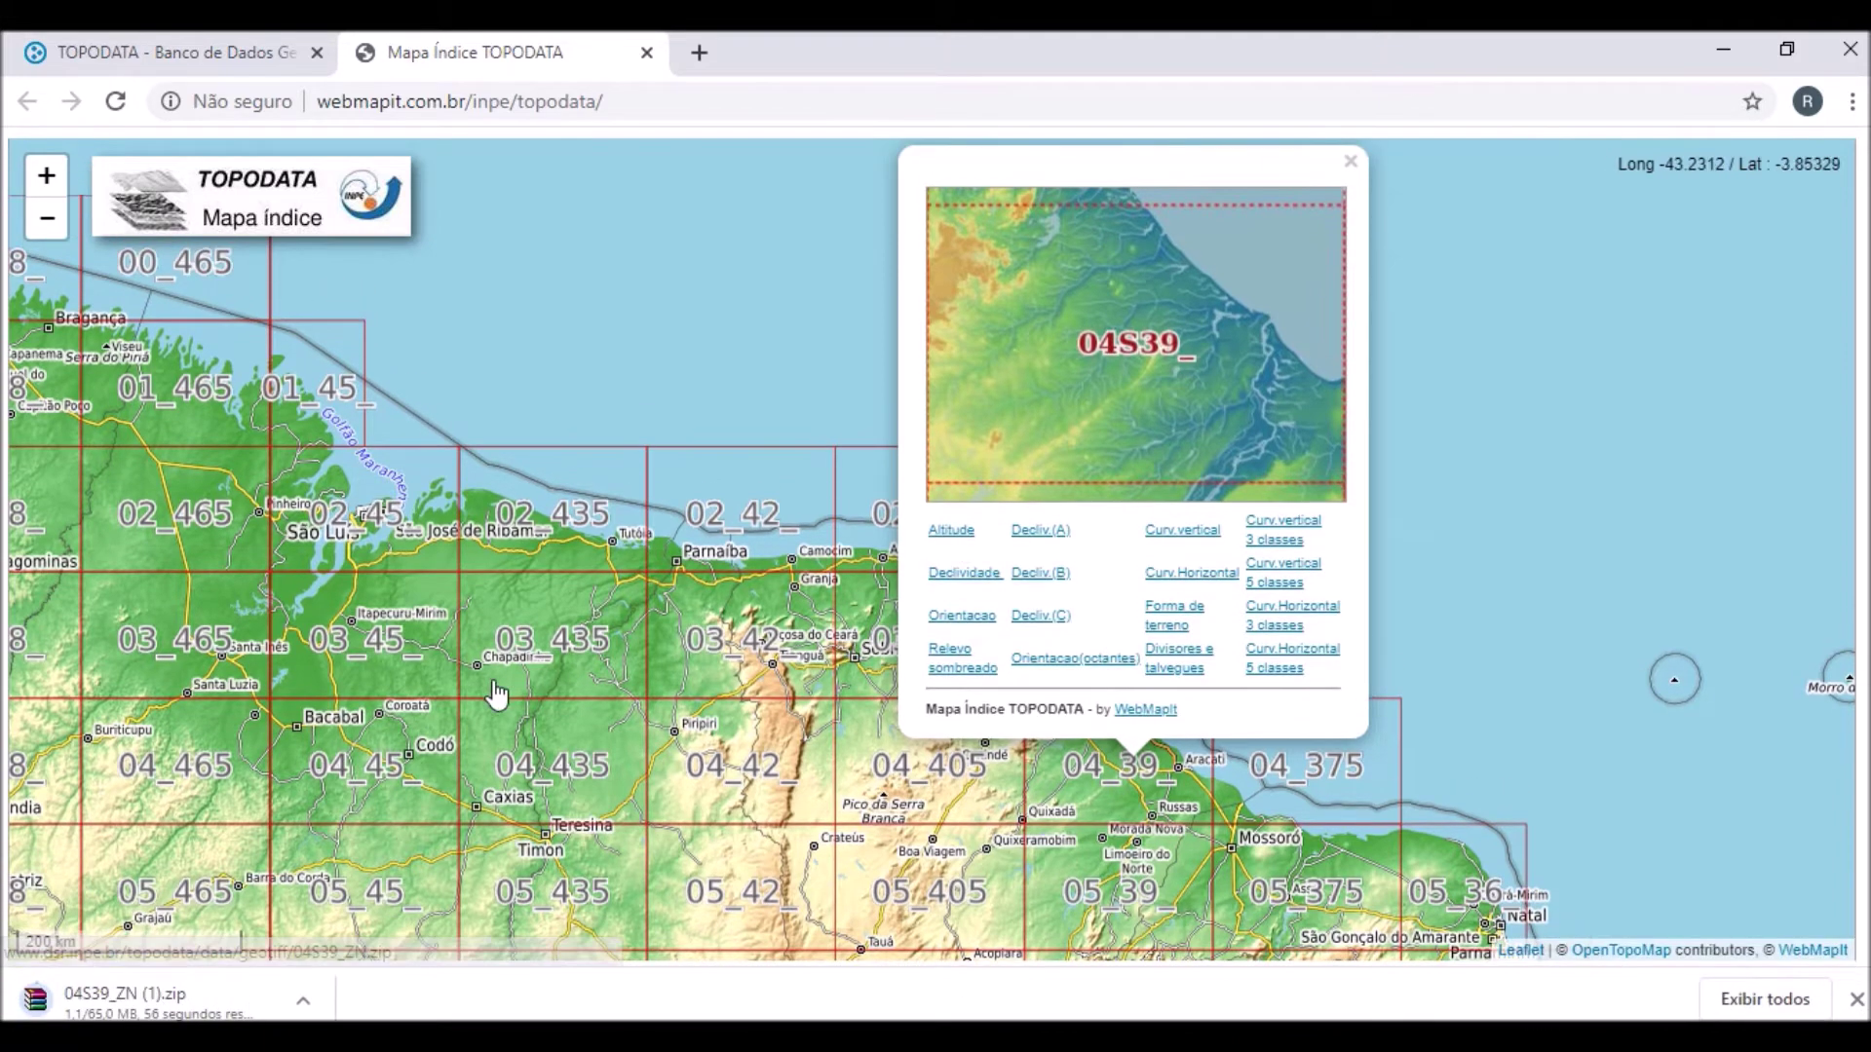
left_click(297, 1001)
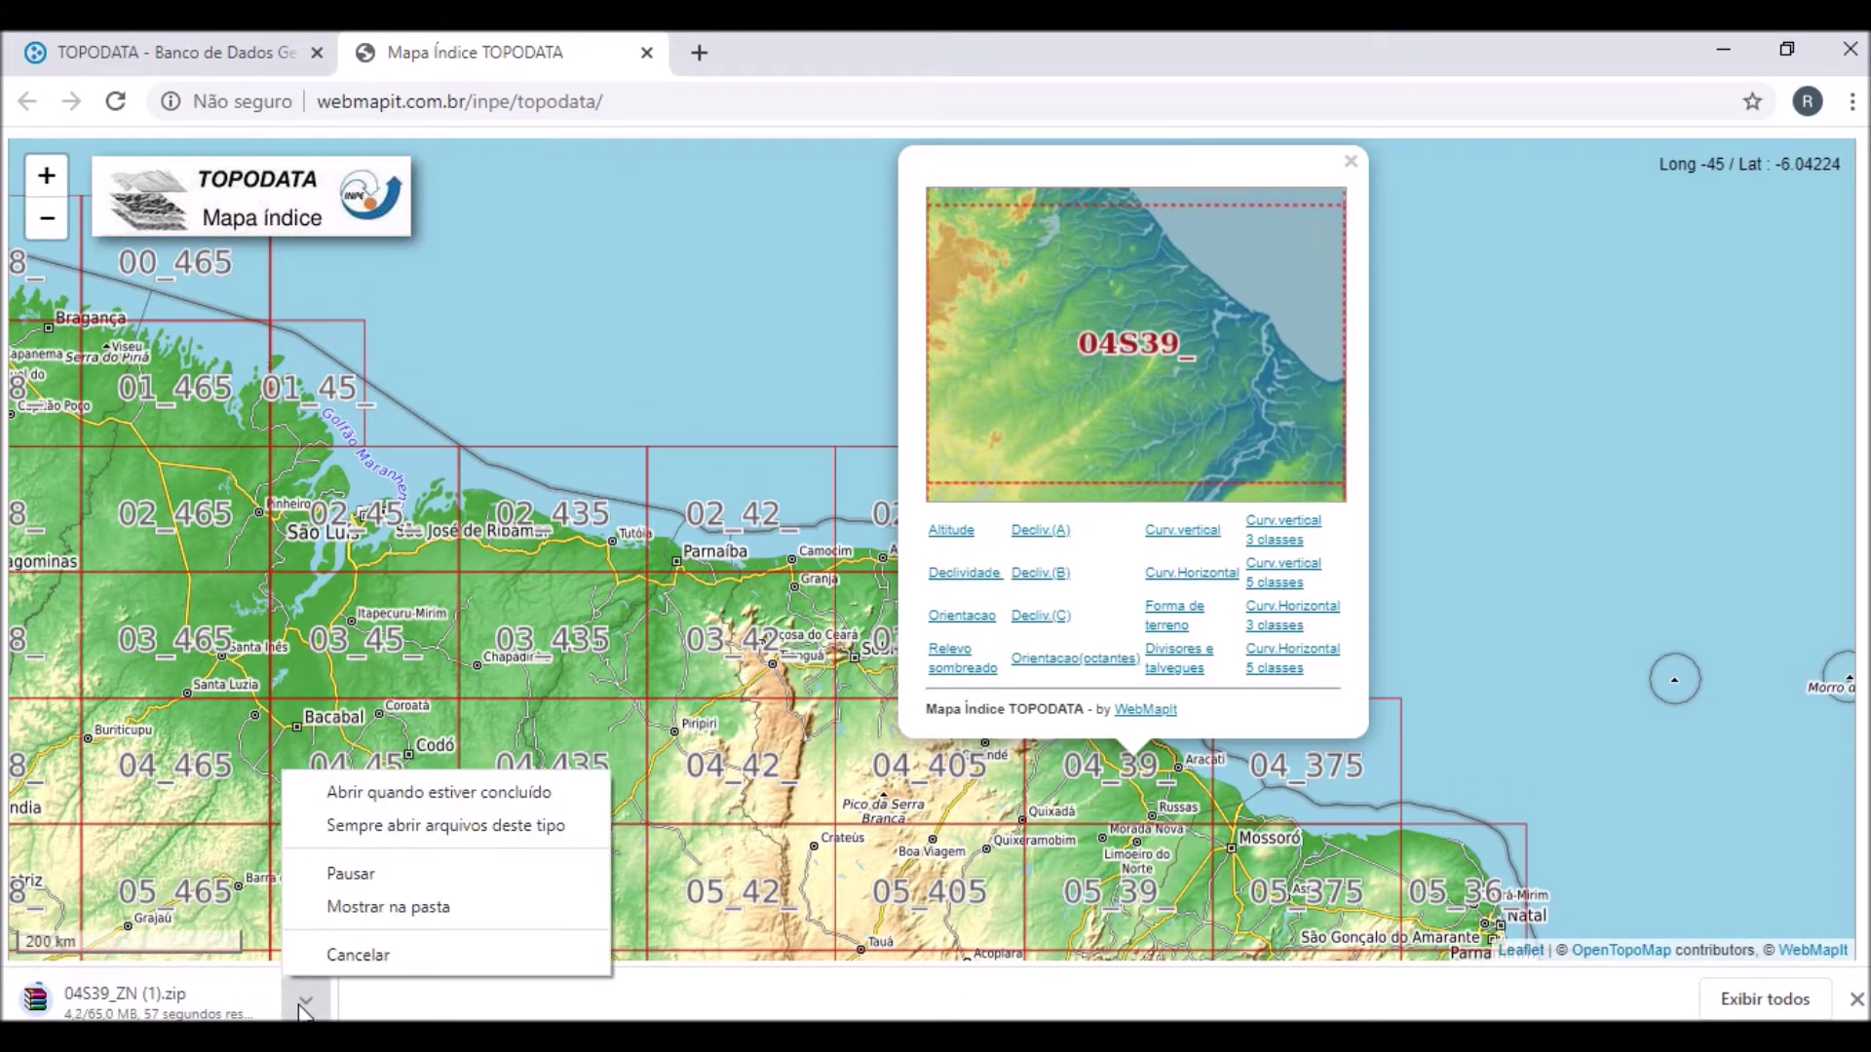
left_click(356, 957)
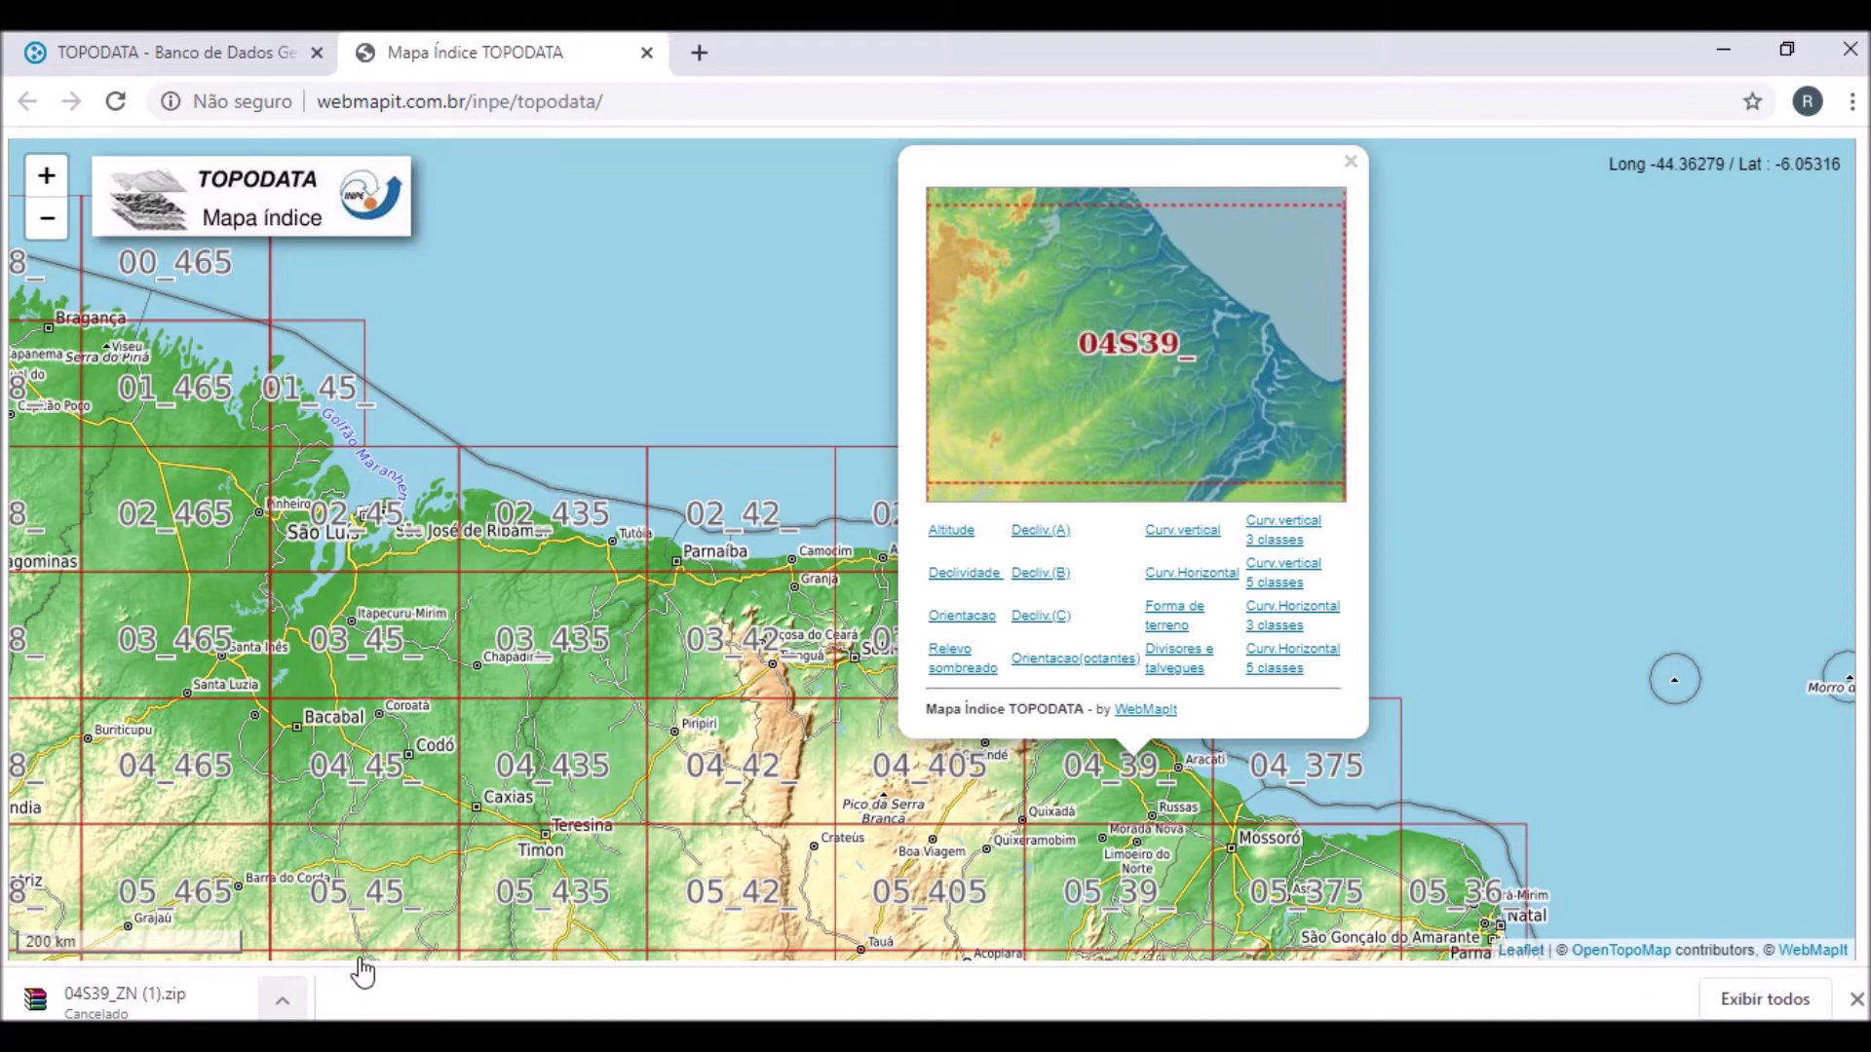
left_click(1857, 998)
left_click(1351, 193)
scroll(1169, 510, "down", 1)
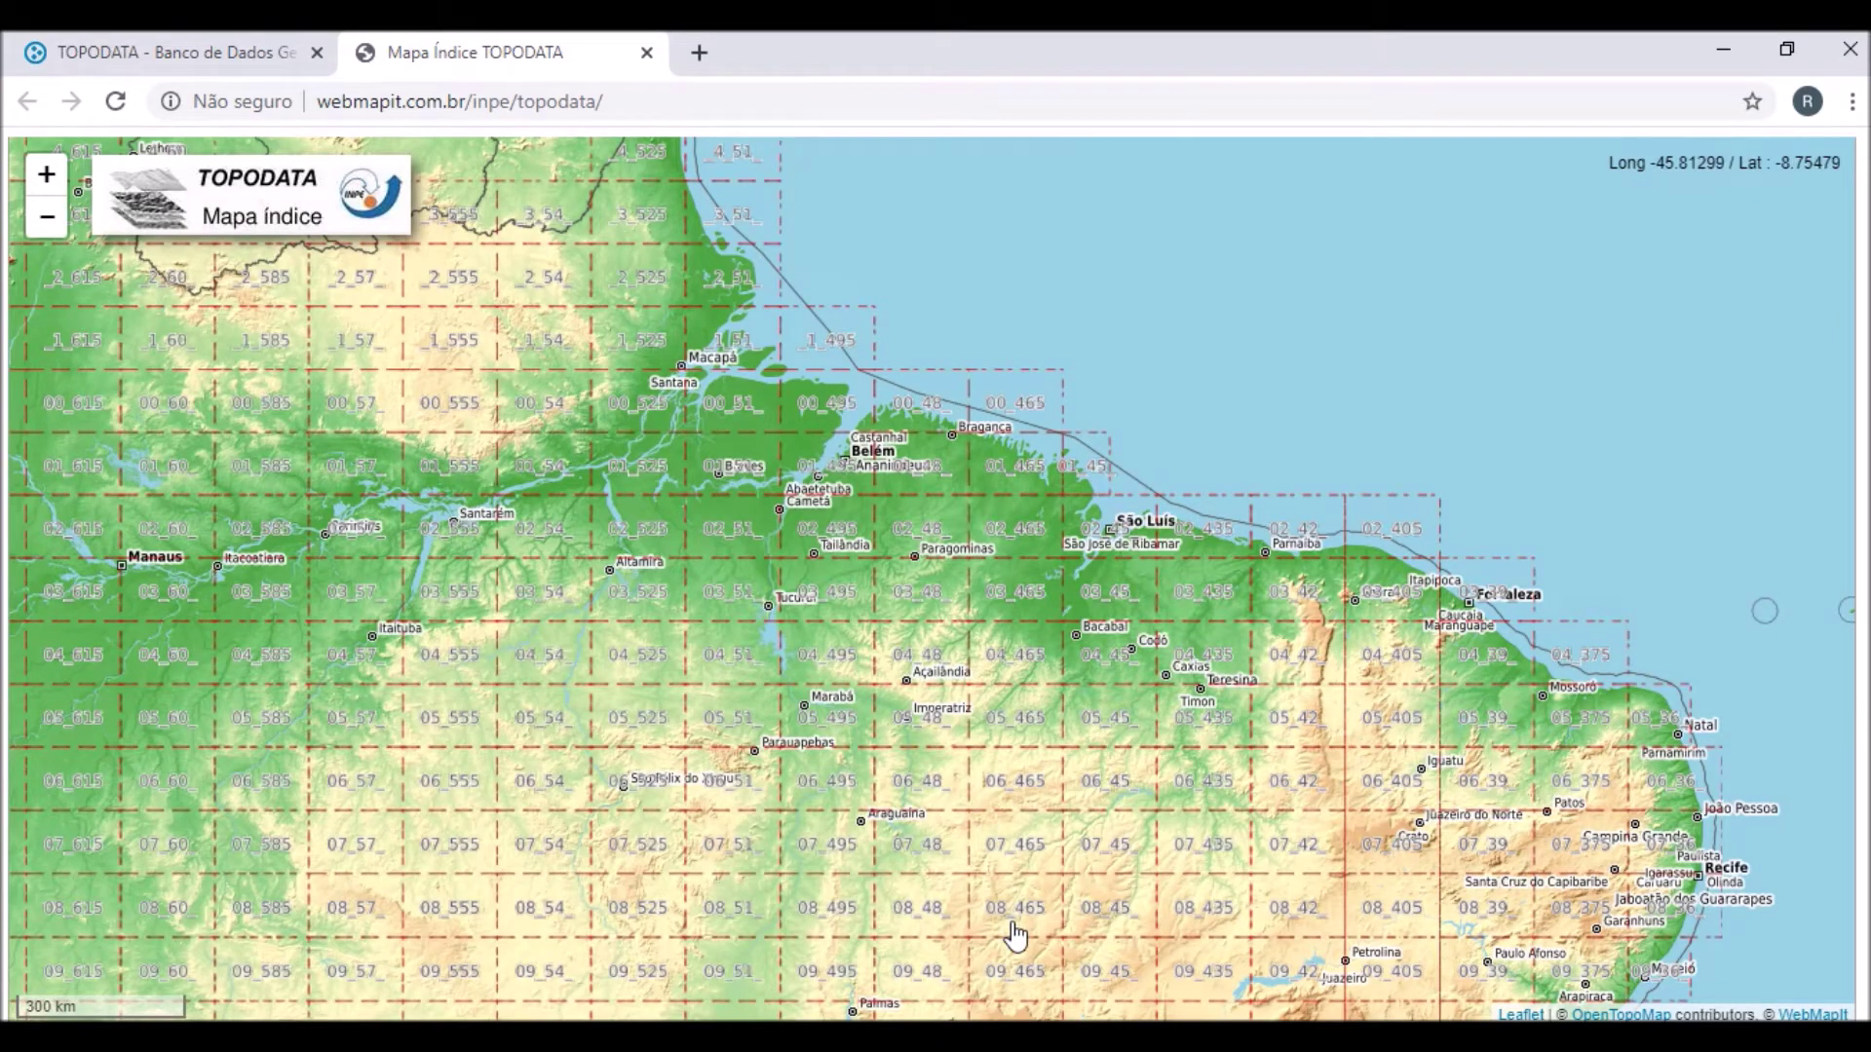
left_click(646, 53)
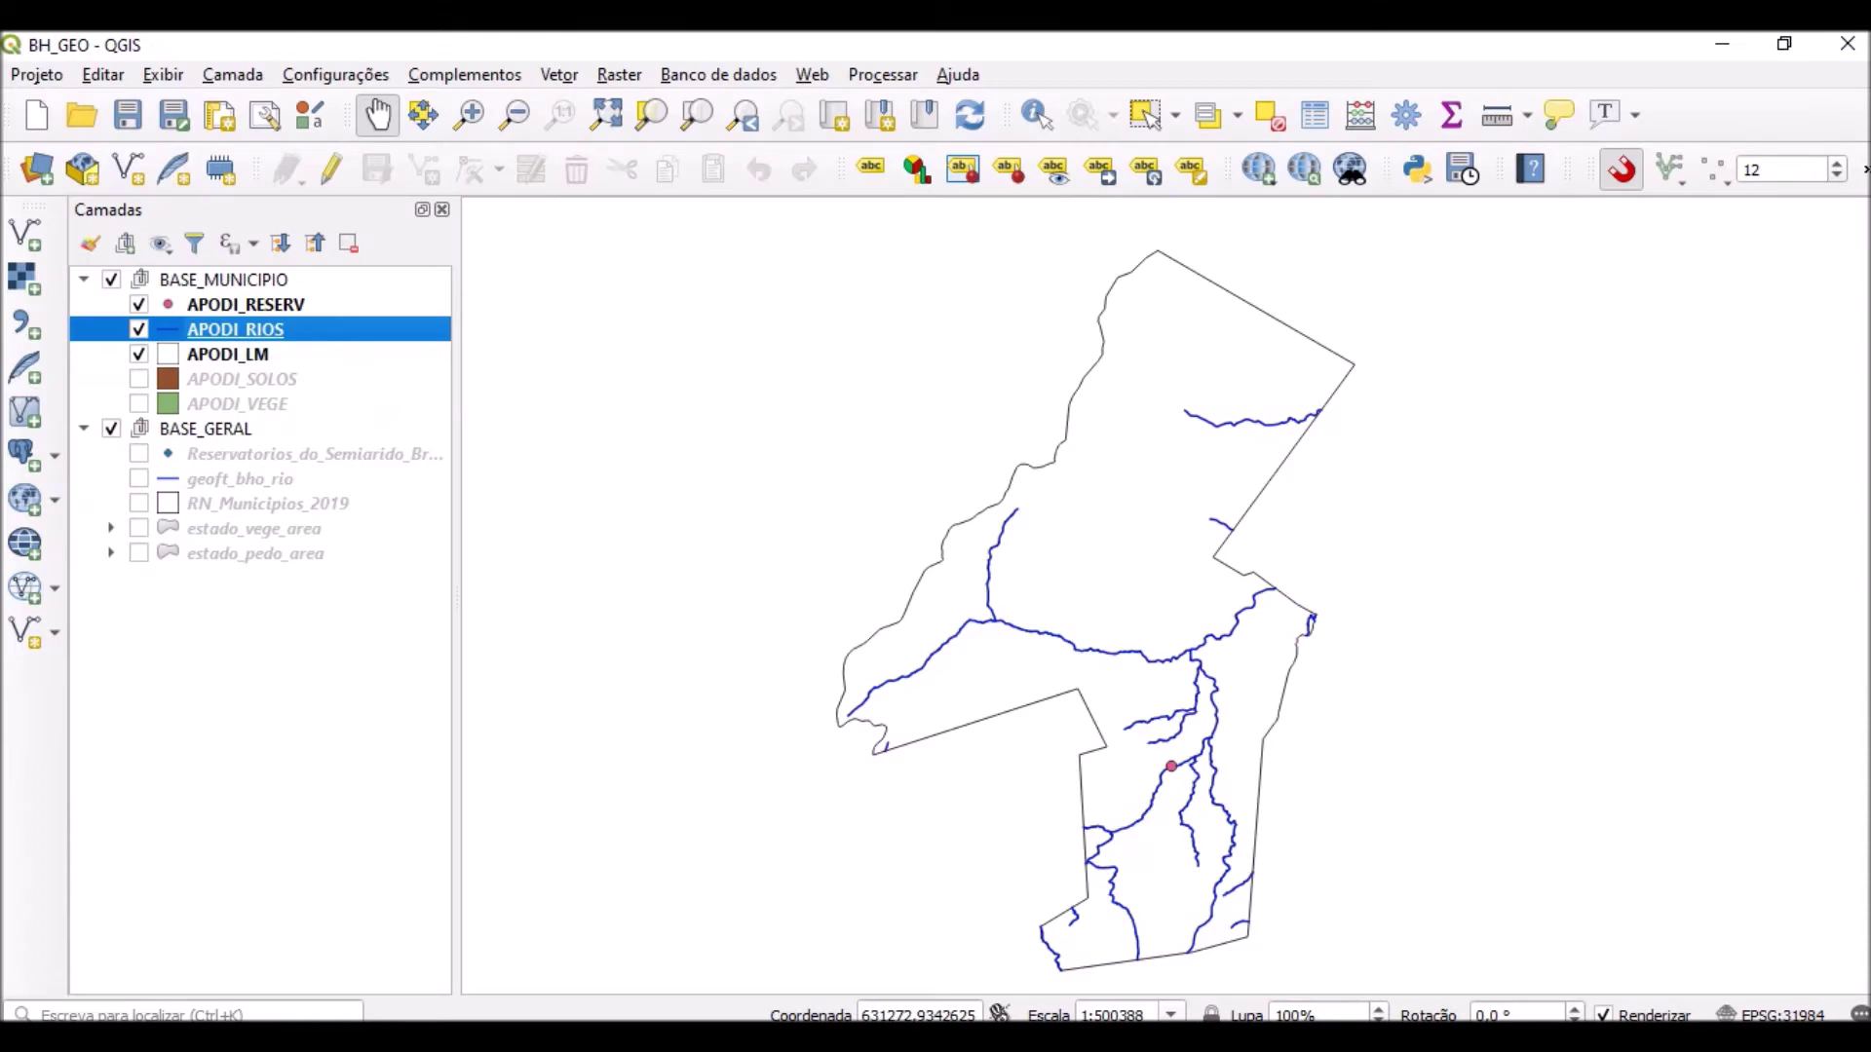
Switch to File Explorer and open the RASTER folder inside C:\BH_GEO.
left_click(832, 949)
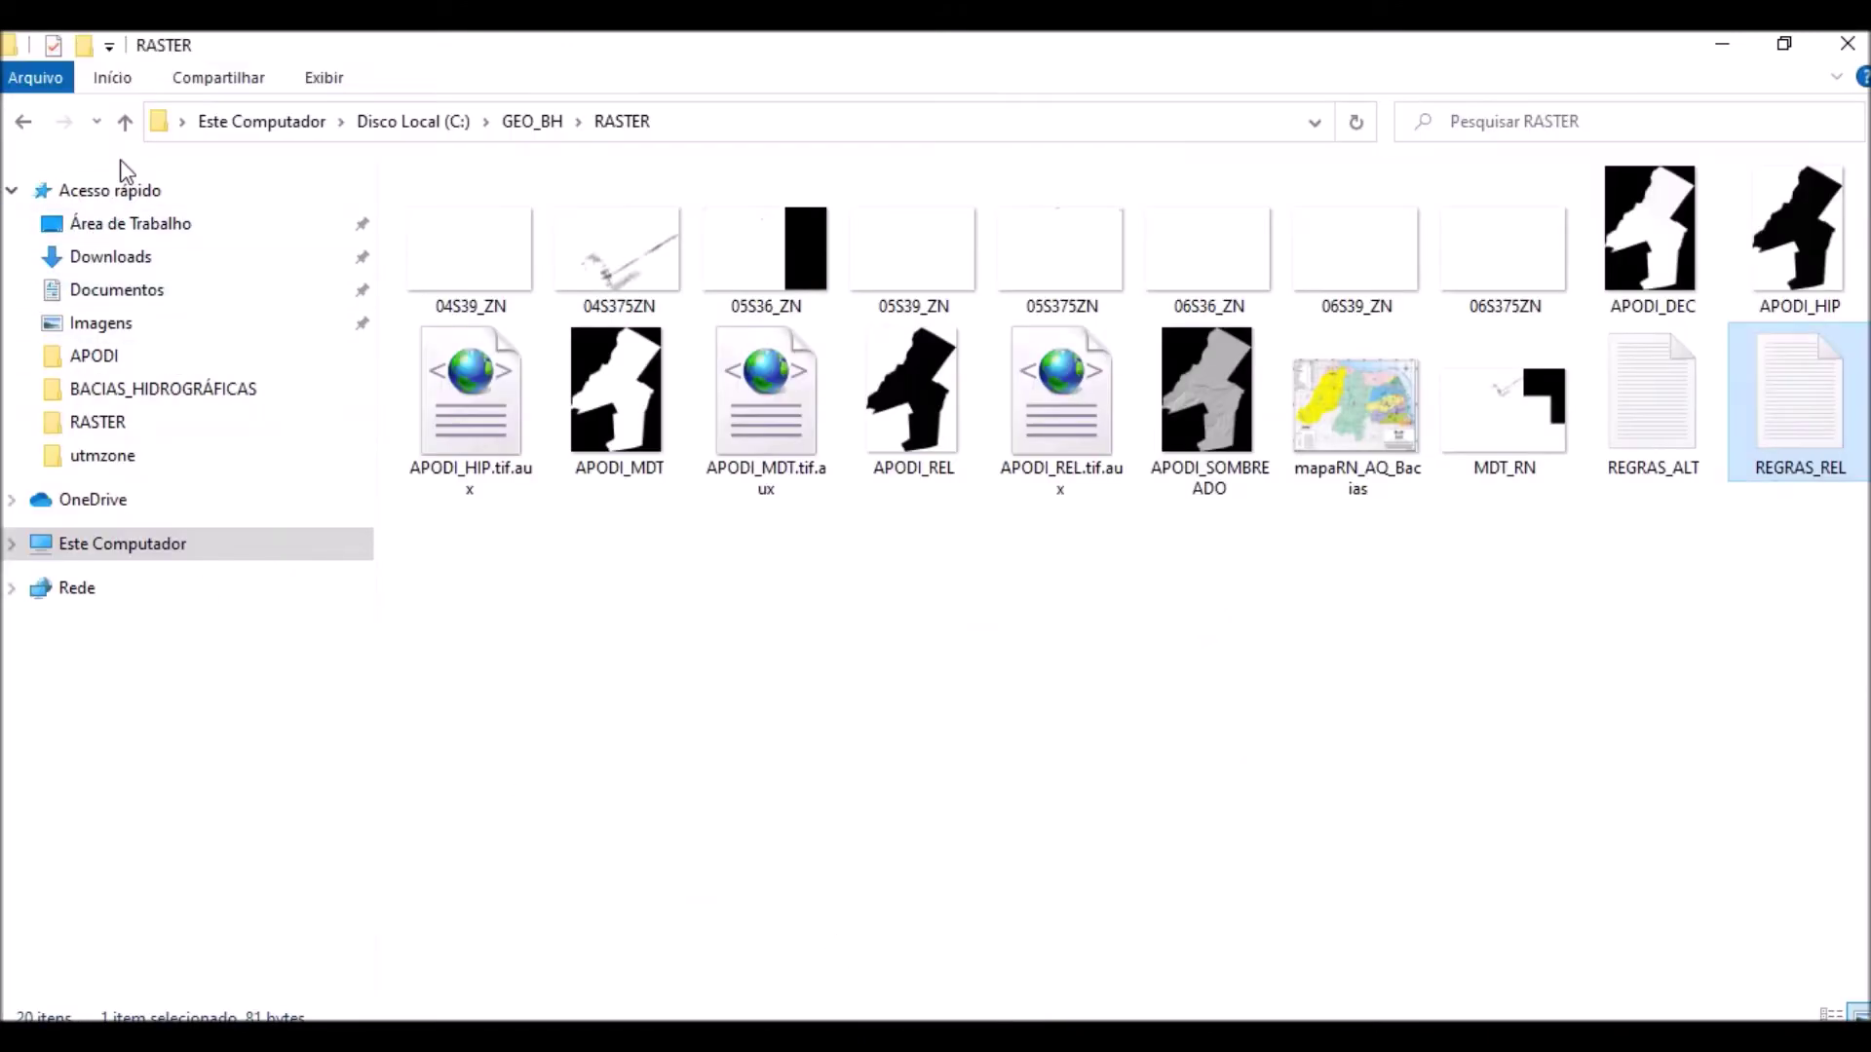
left_click(126, 121)
left_click(126, 121)
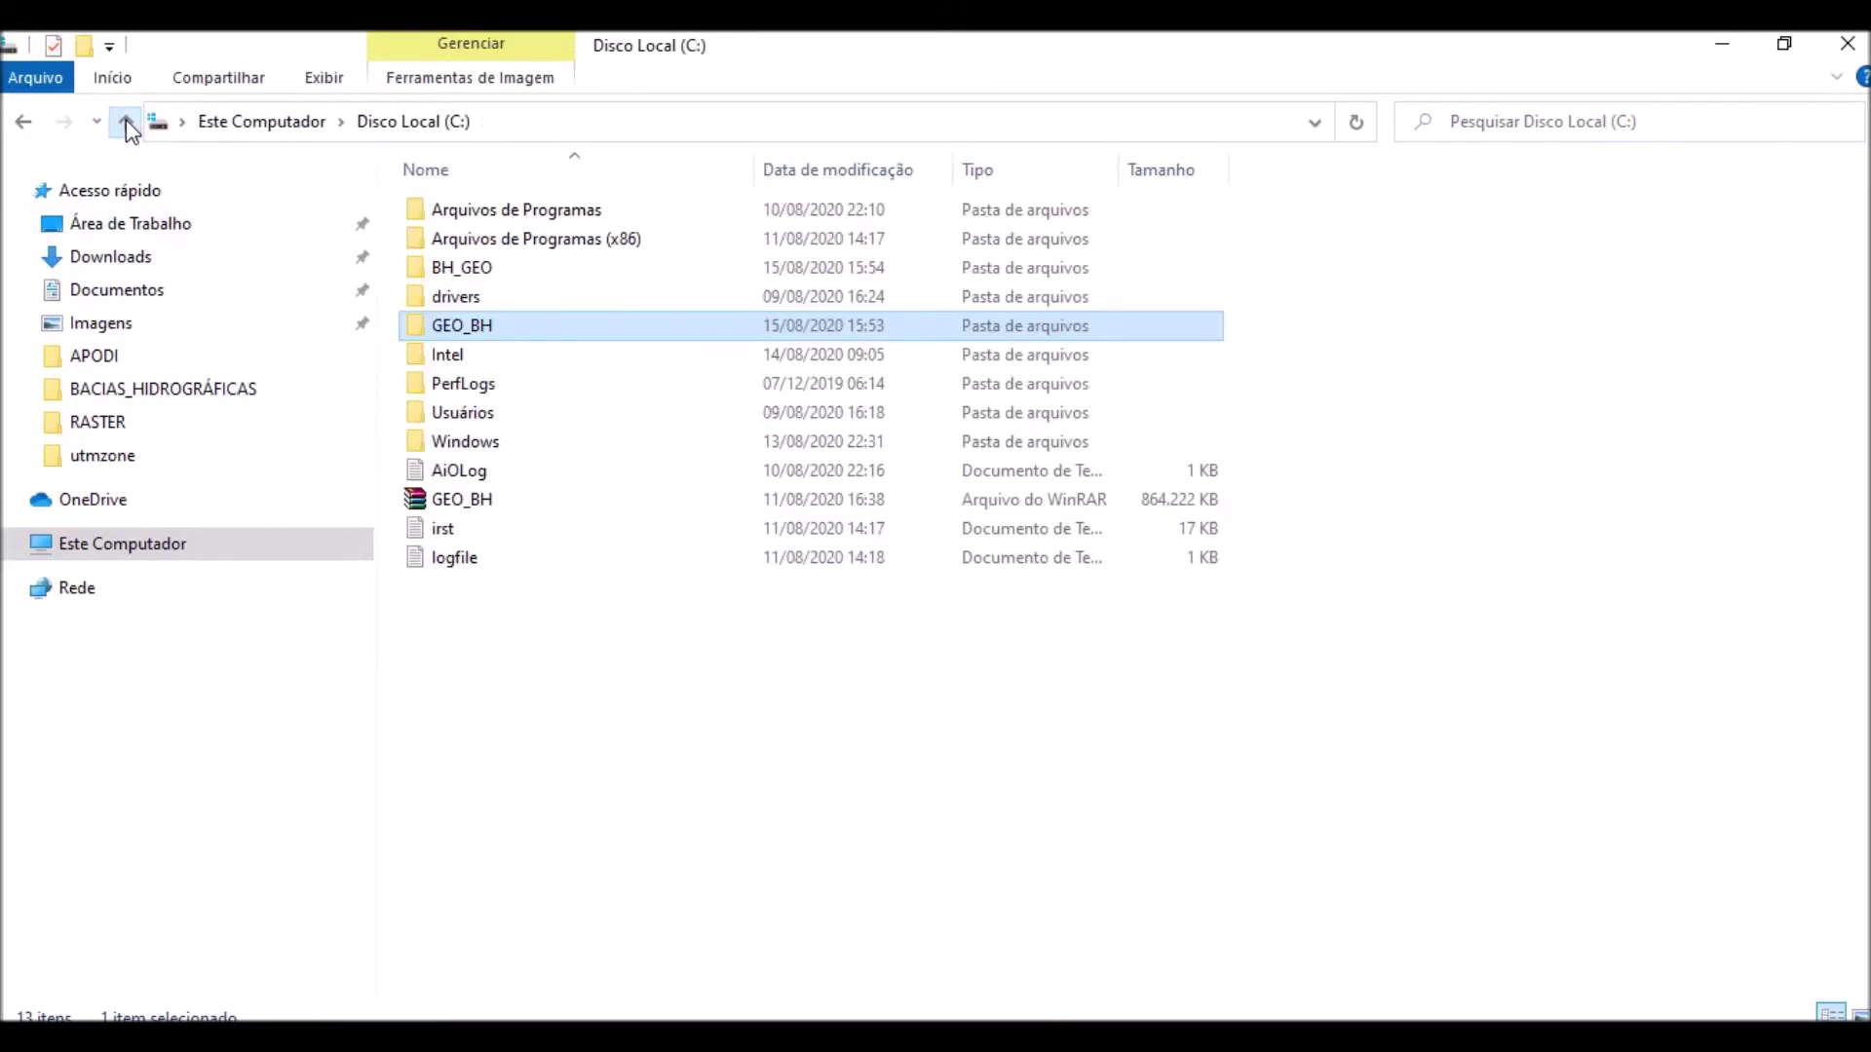
double_click(508, 274)
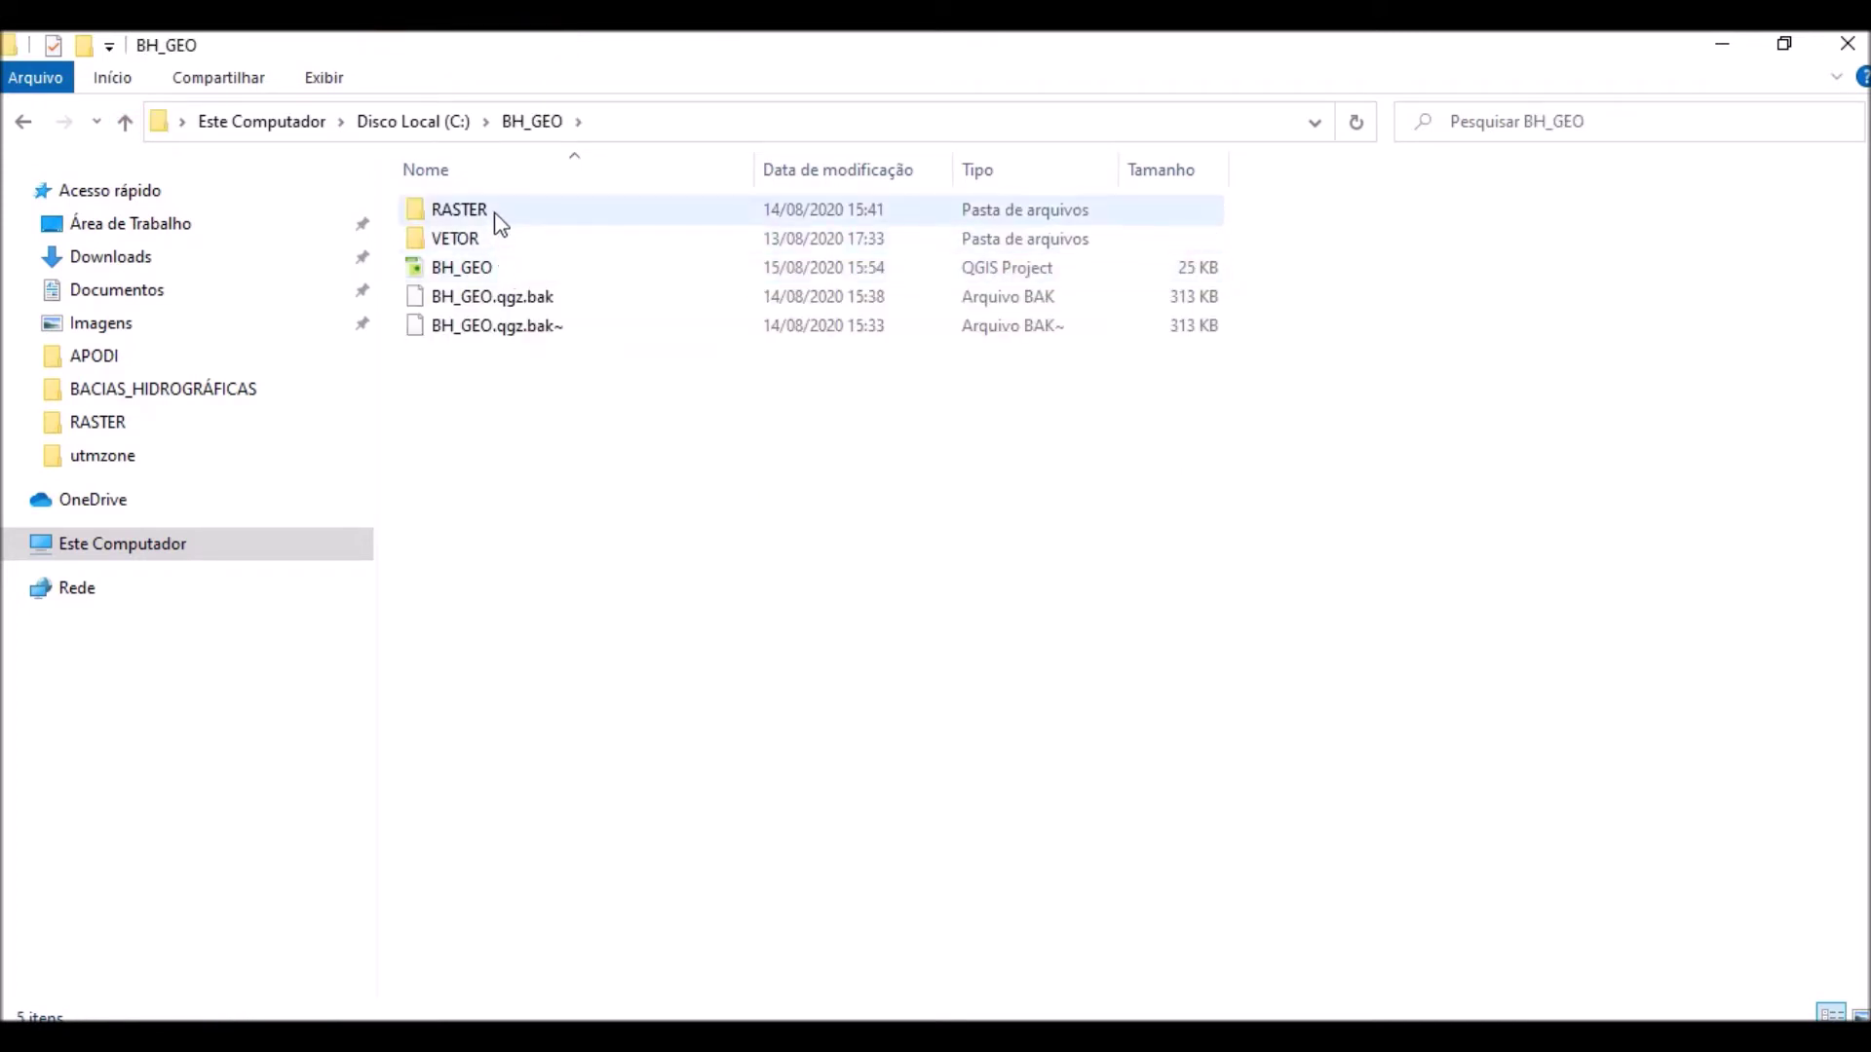
double_click(495, 212)
Check the eight altitude tiles in the folder one by one, from 04S39_ZN to 06S375ZN.
left_click(505, 276)
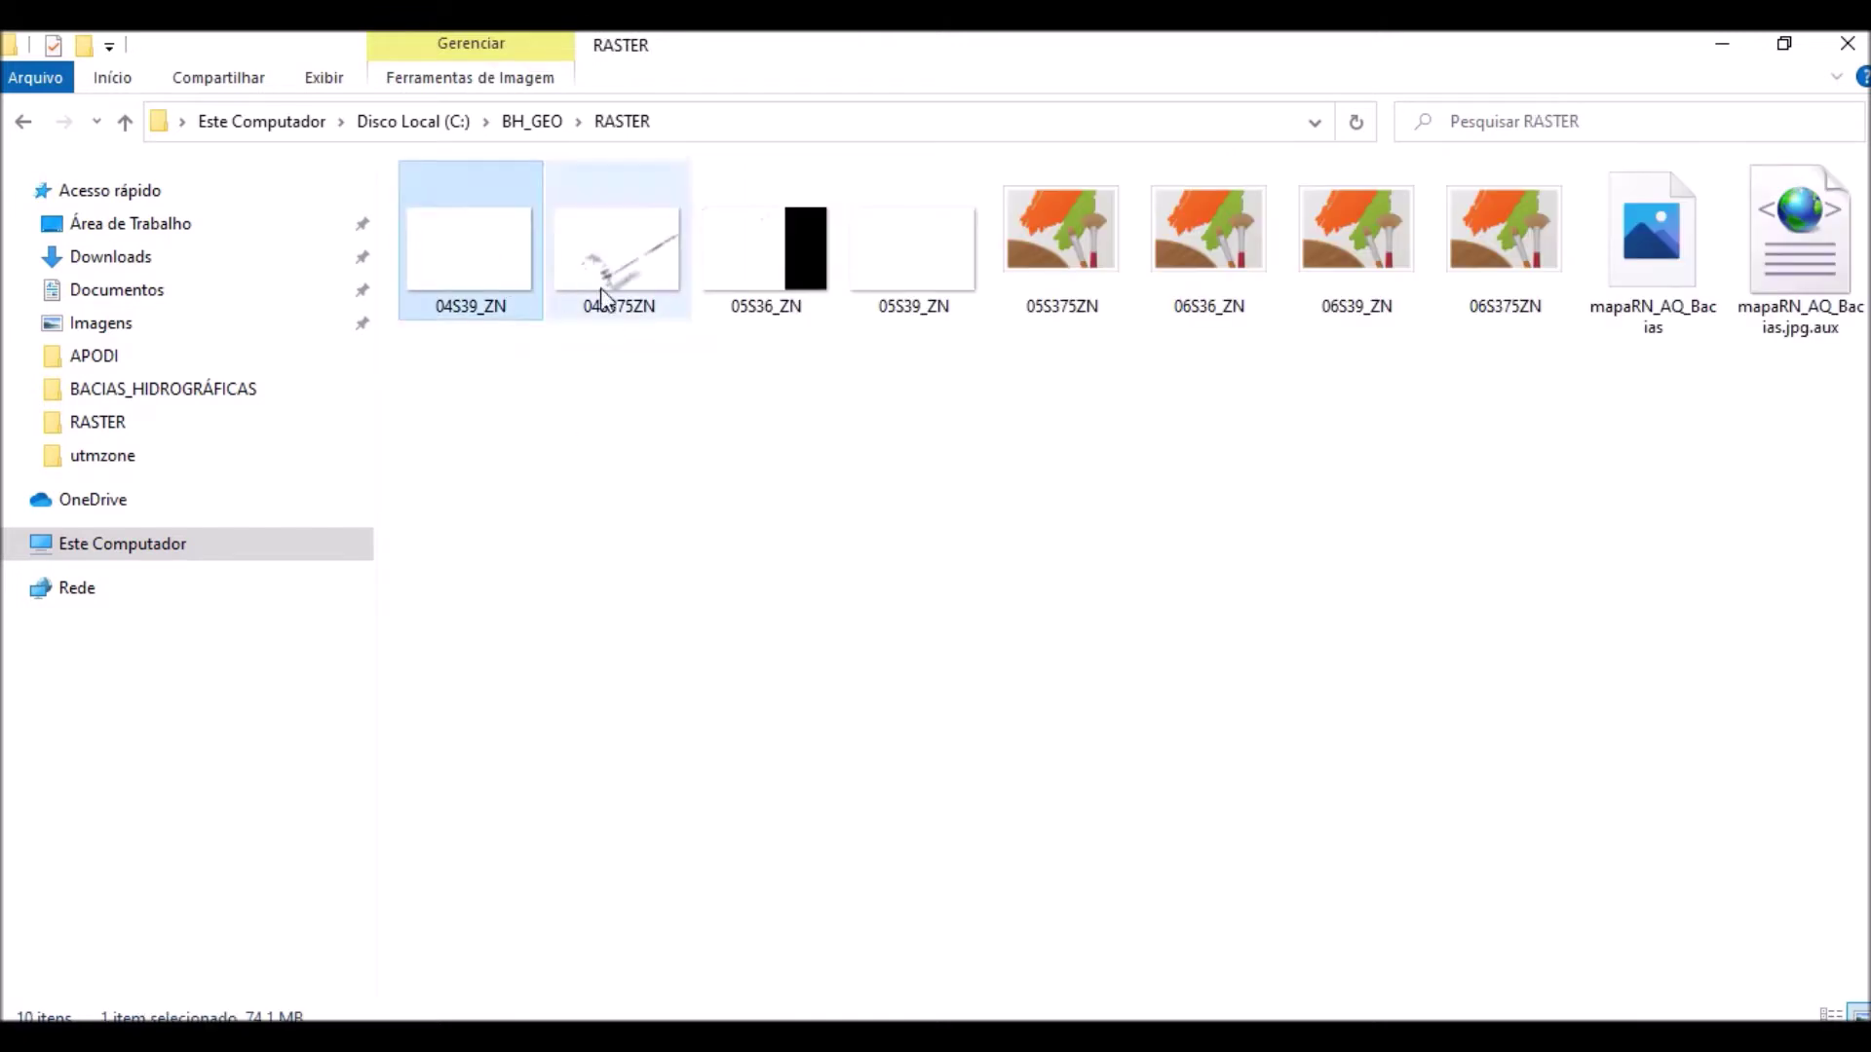
left_click(609, 292)
left_click(775, 286)
left_click(934, 281)
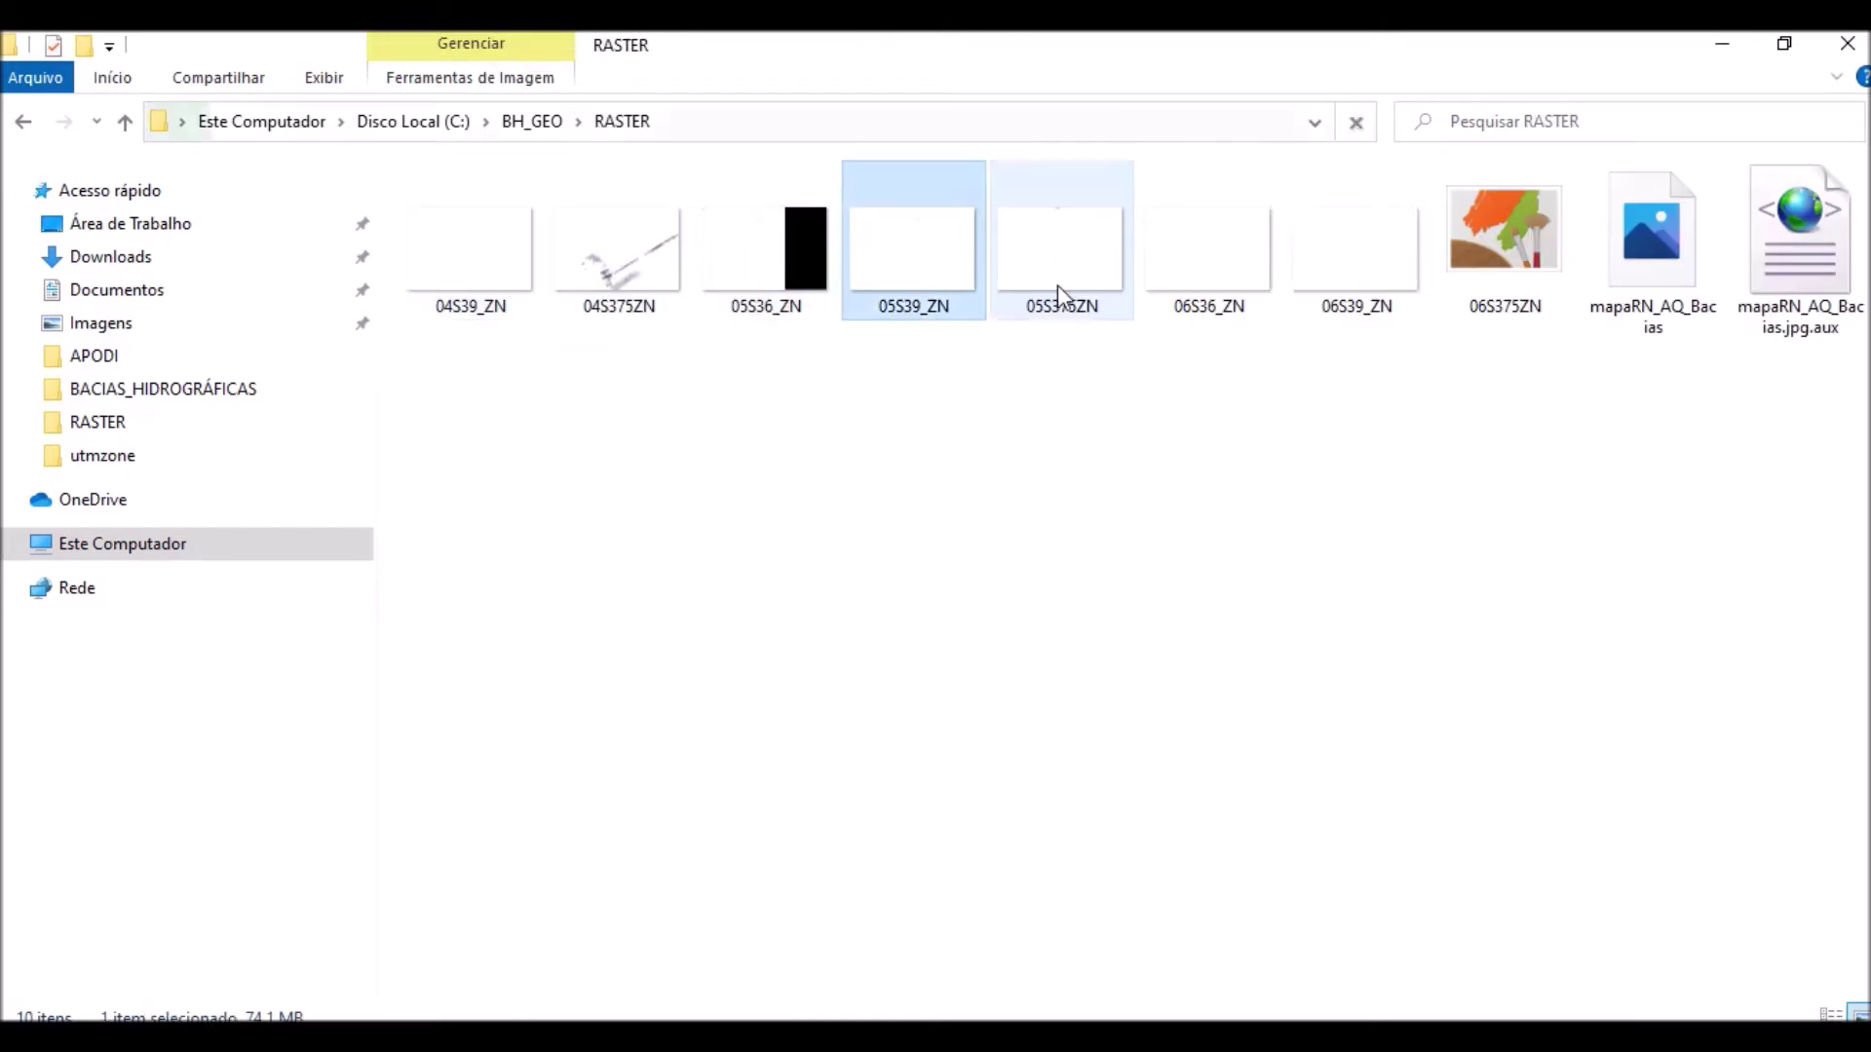
left_click(1066, 297)
left_click(1206, 286)
left_click(1398, 297)
left_click(1452, 293)
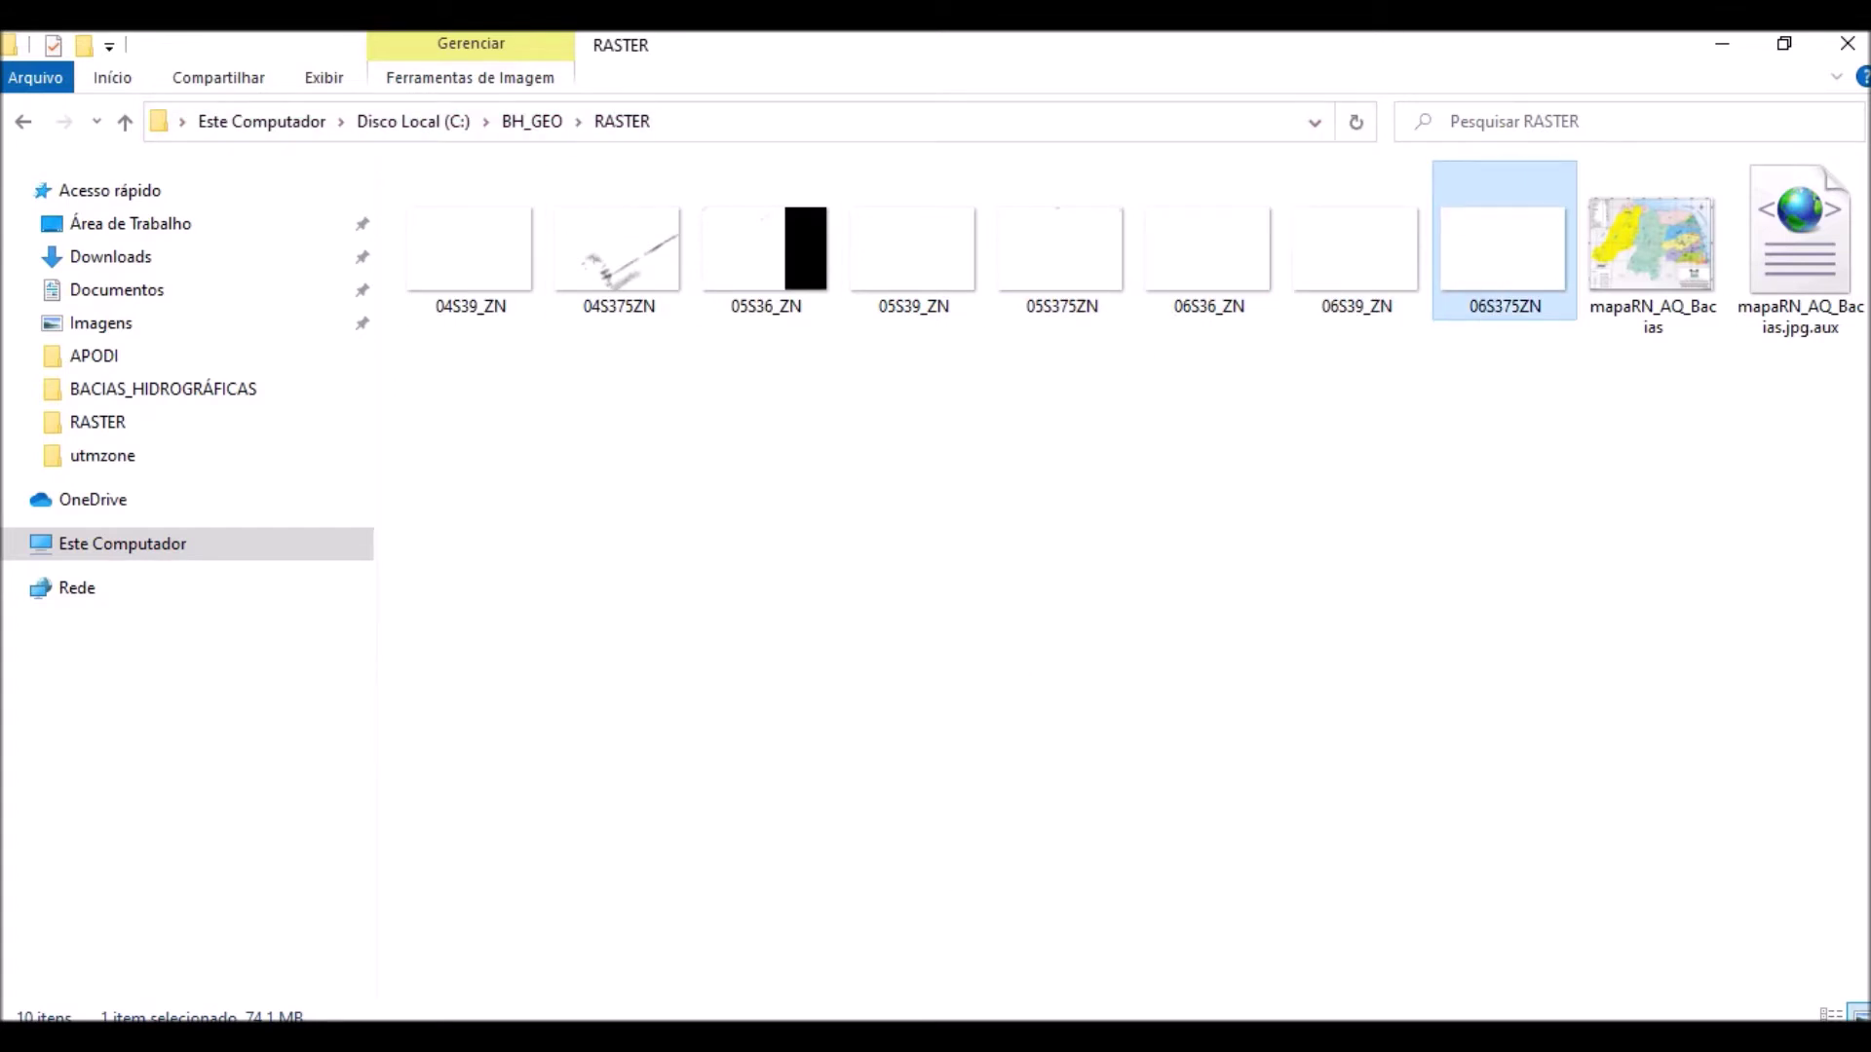
Switch to QGIS, start adding a raster layer and browse for its source in C:\BH_GEO\RASTER.
left_click(916, 926)
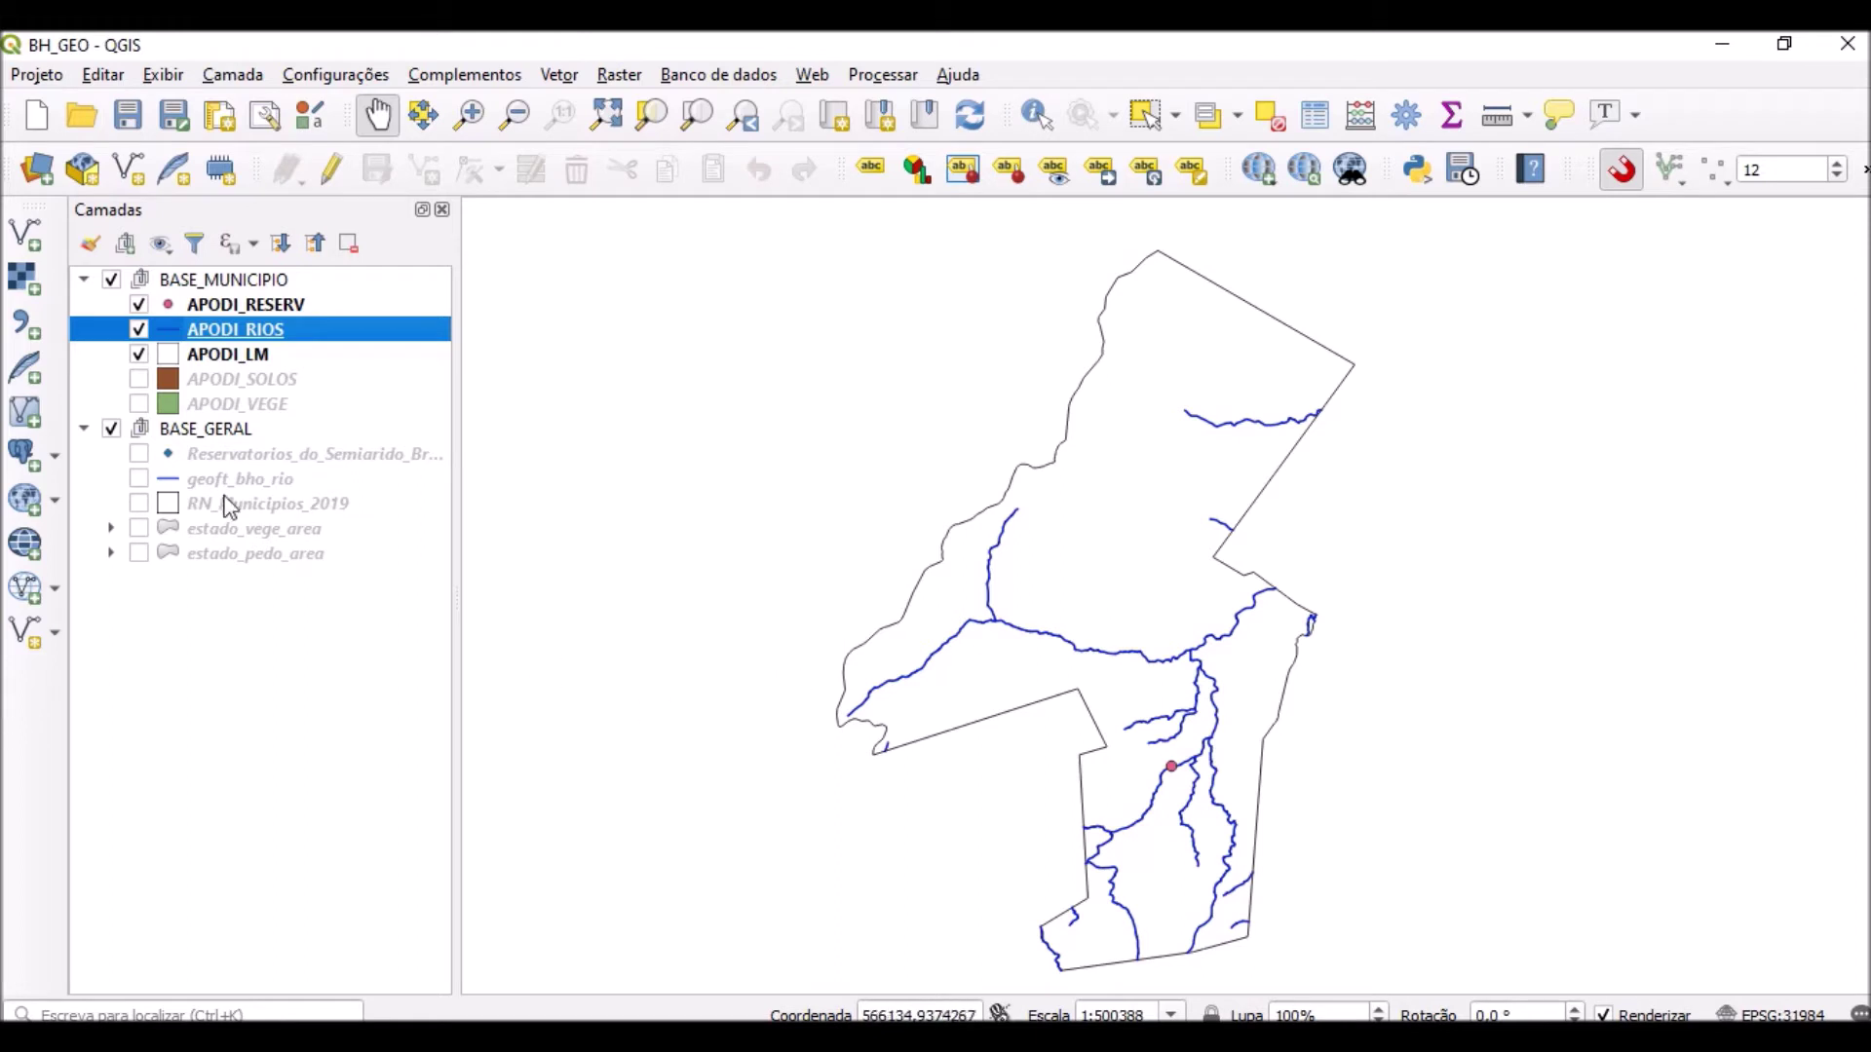
left_click(33, 285)
left_click(32, 282)
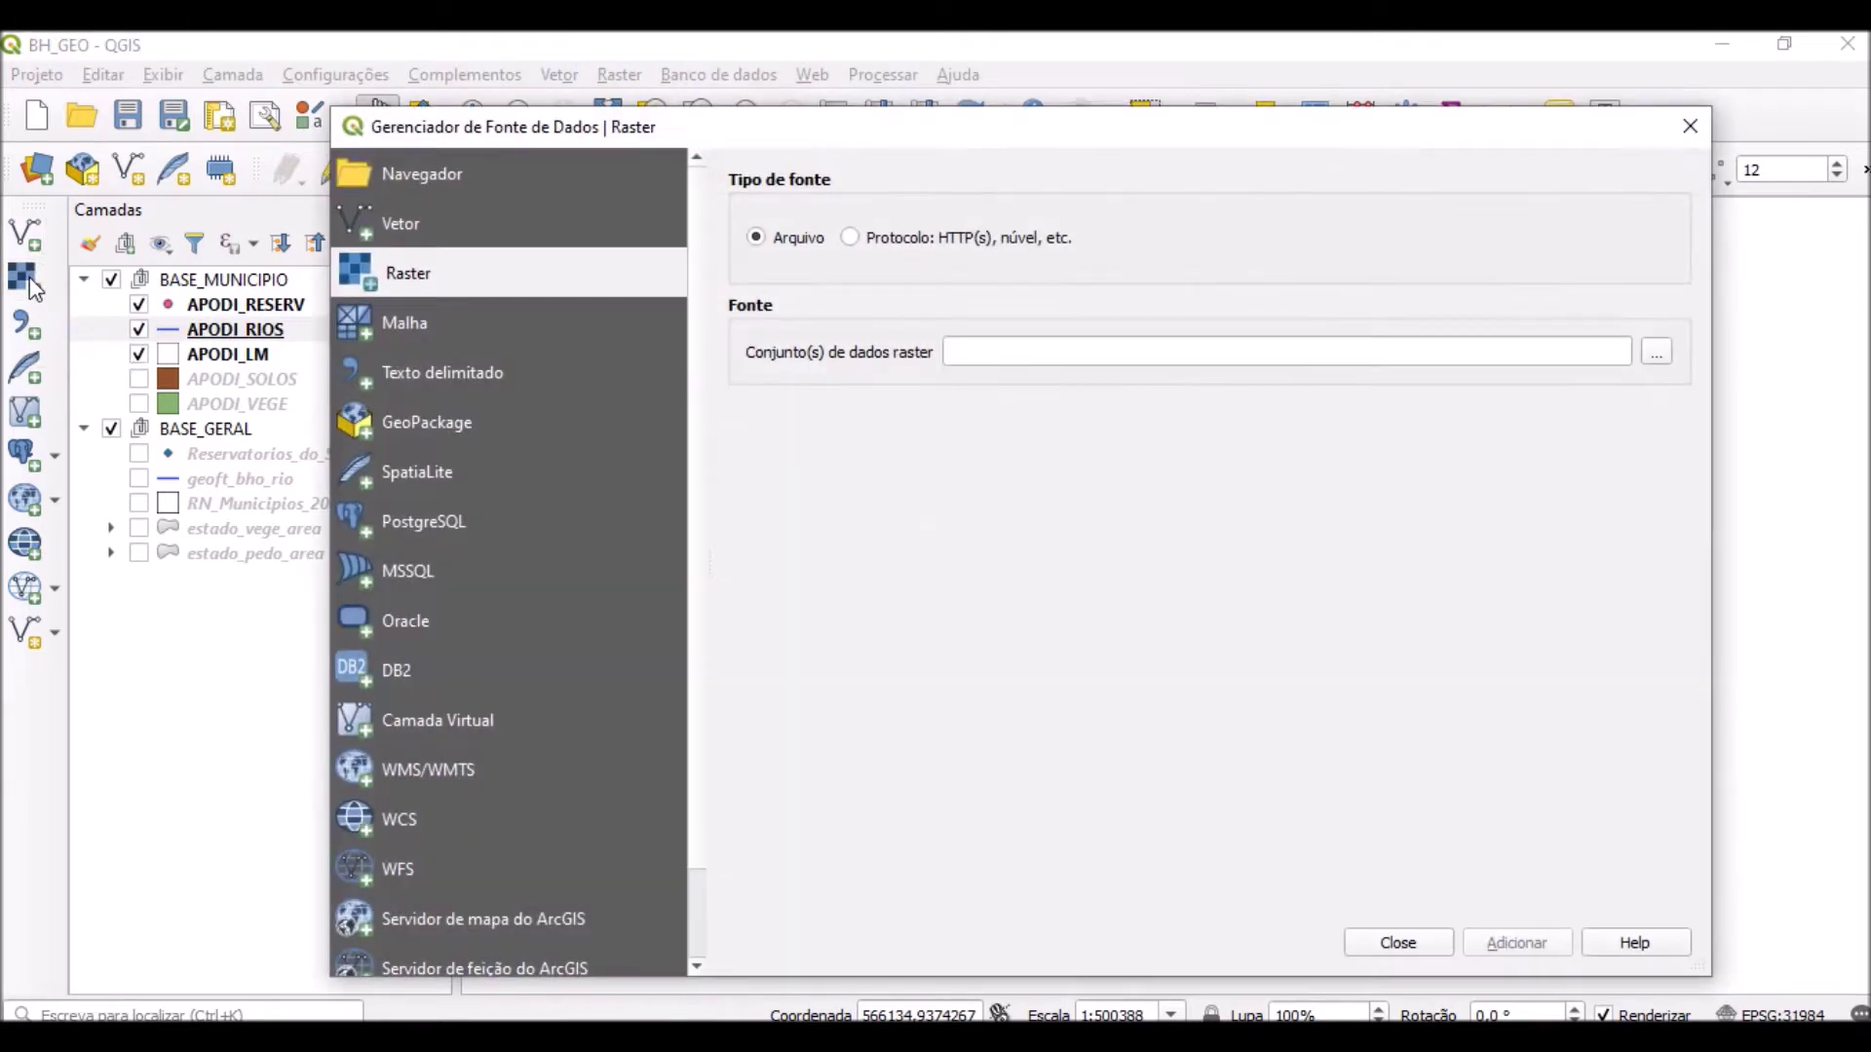
left_click_drag(1248, 143, 1274, 101)
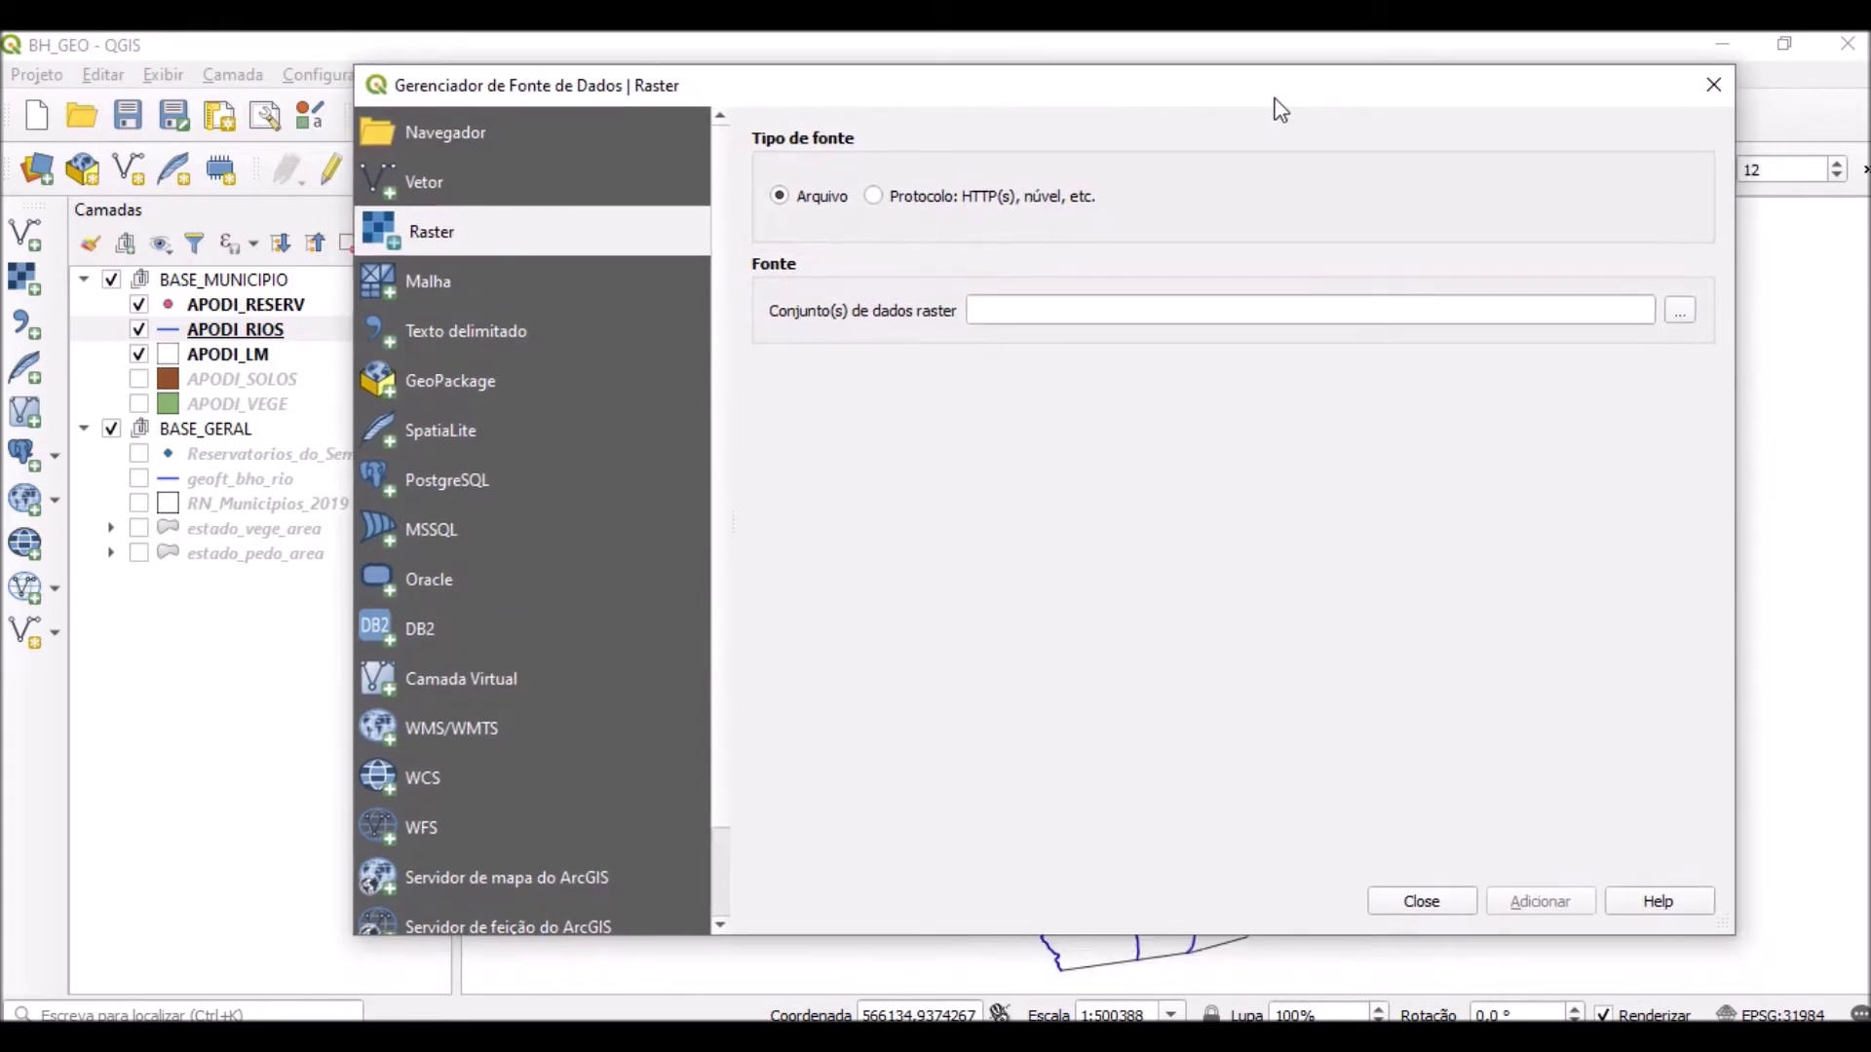
left_click(1687, 309)
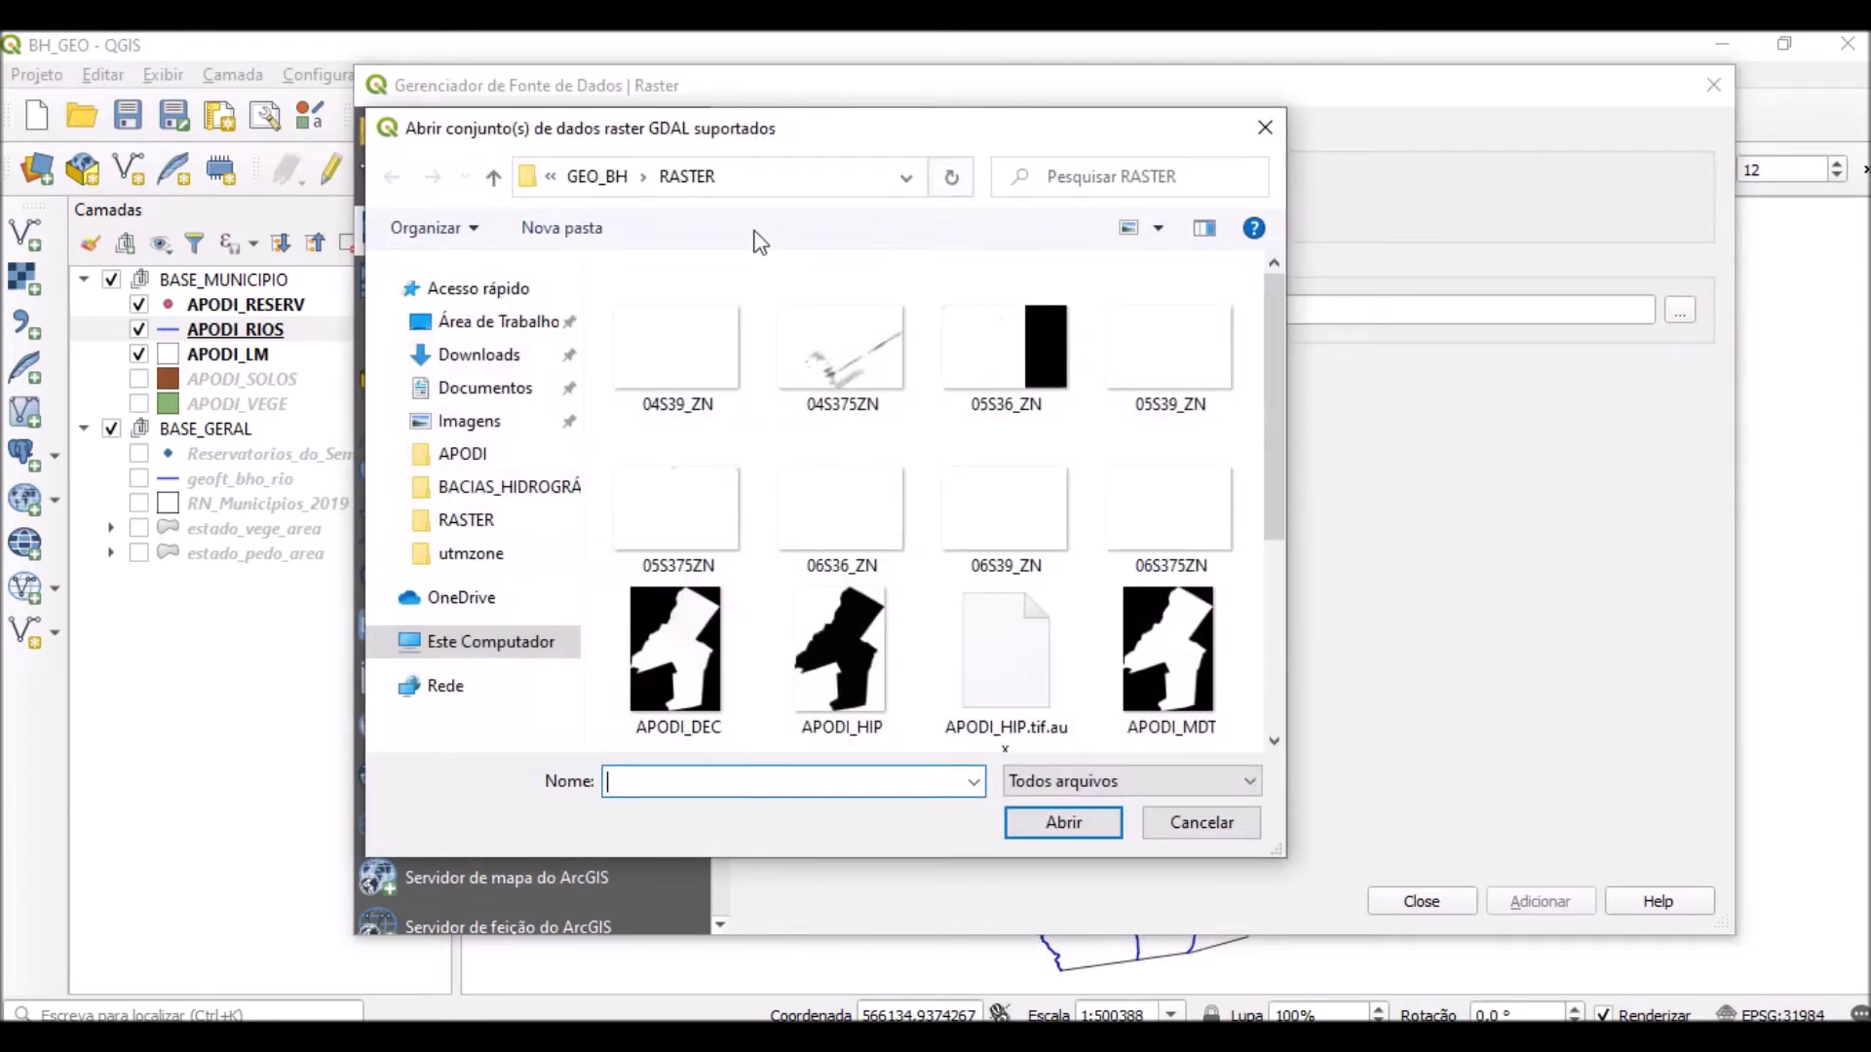
left_click(493, 178)
left_click(493, 178)
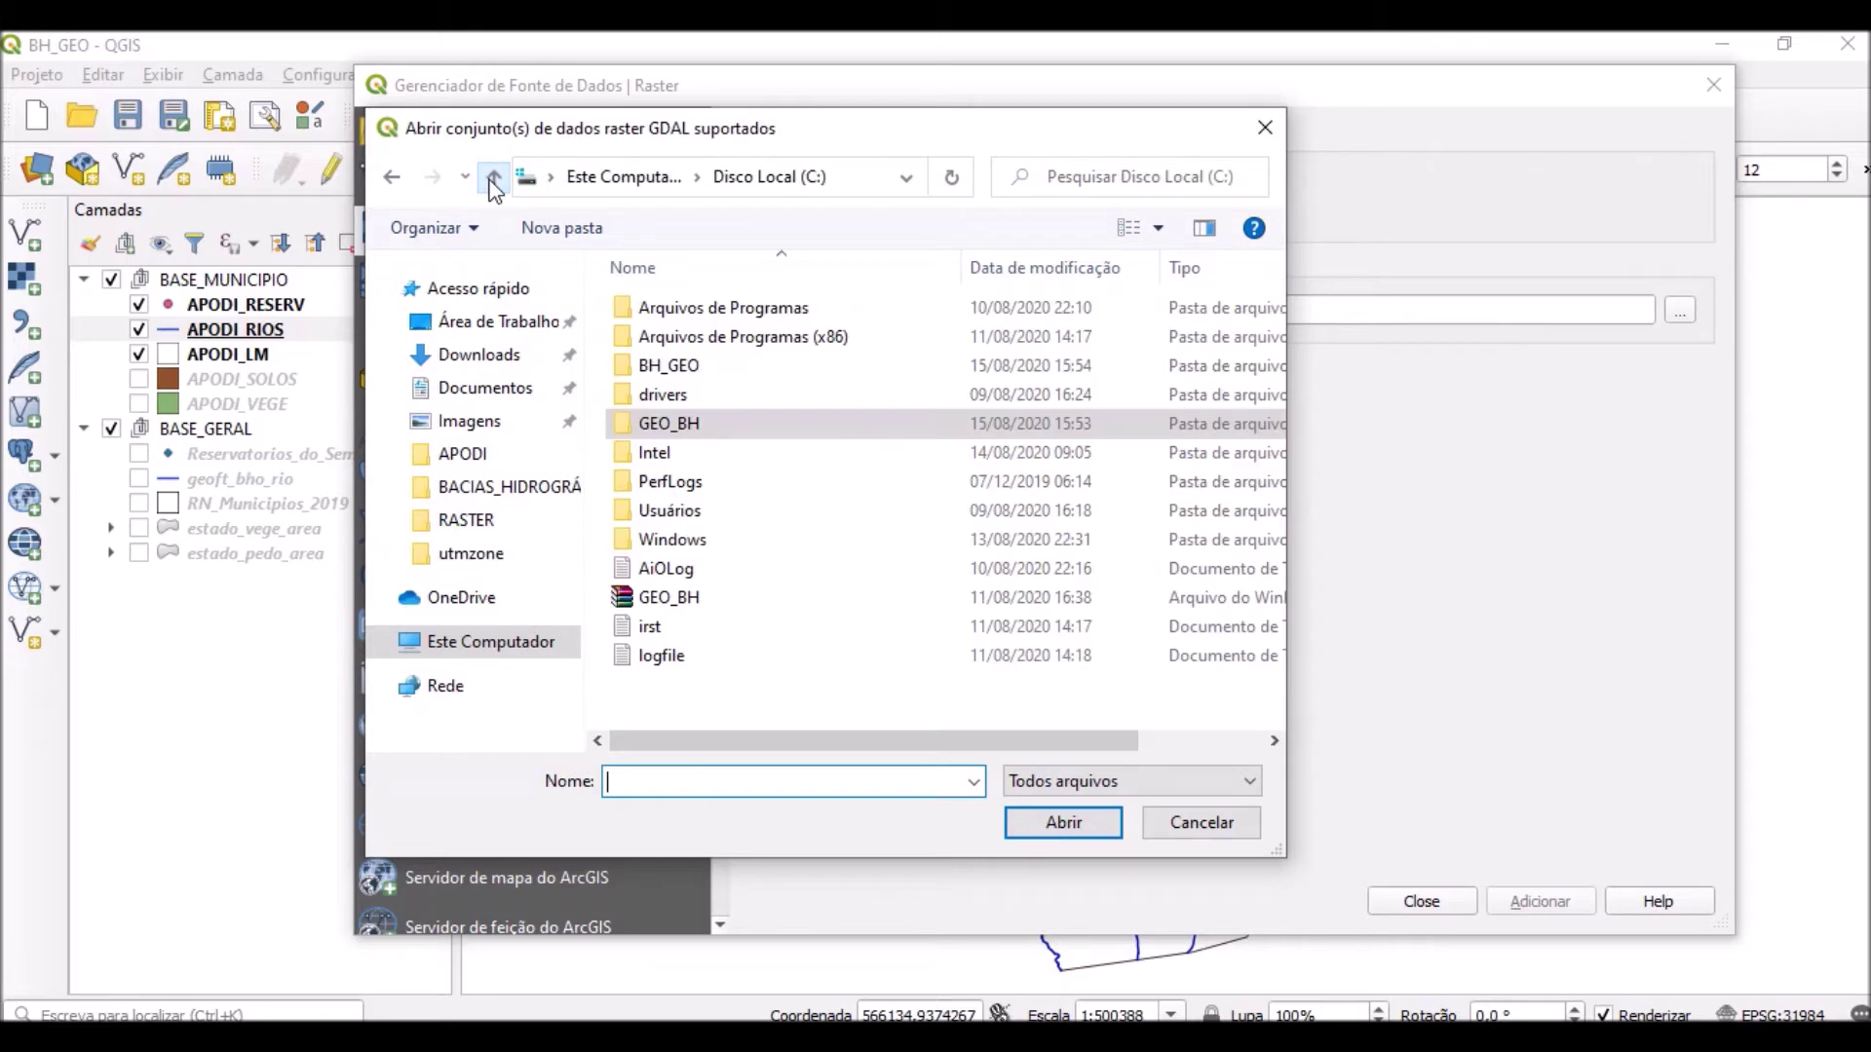
double_click(770, 378)
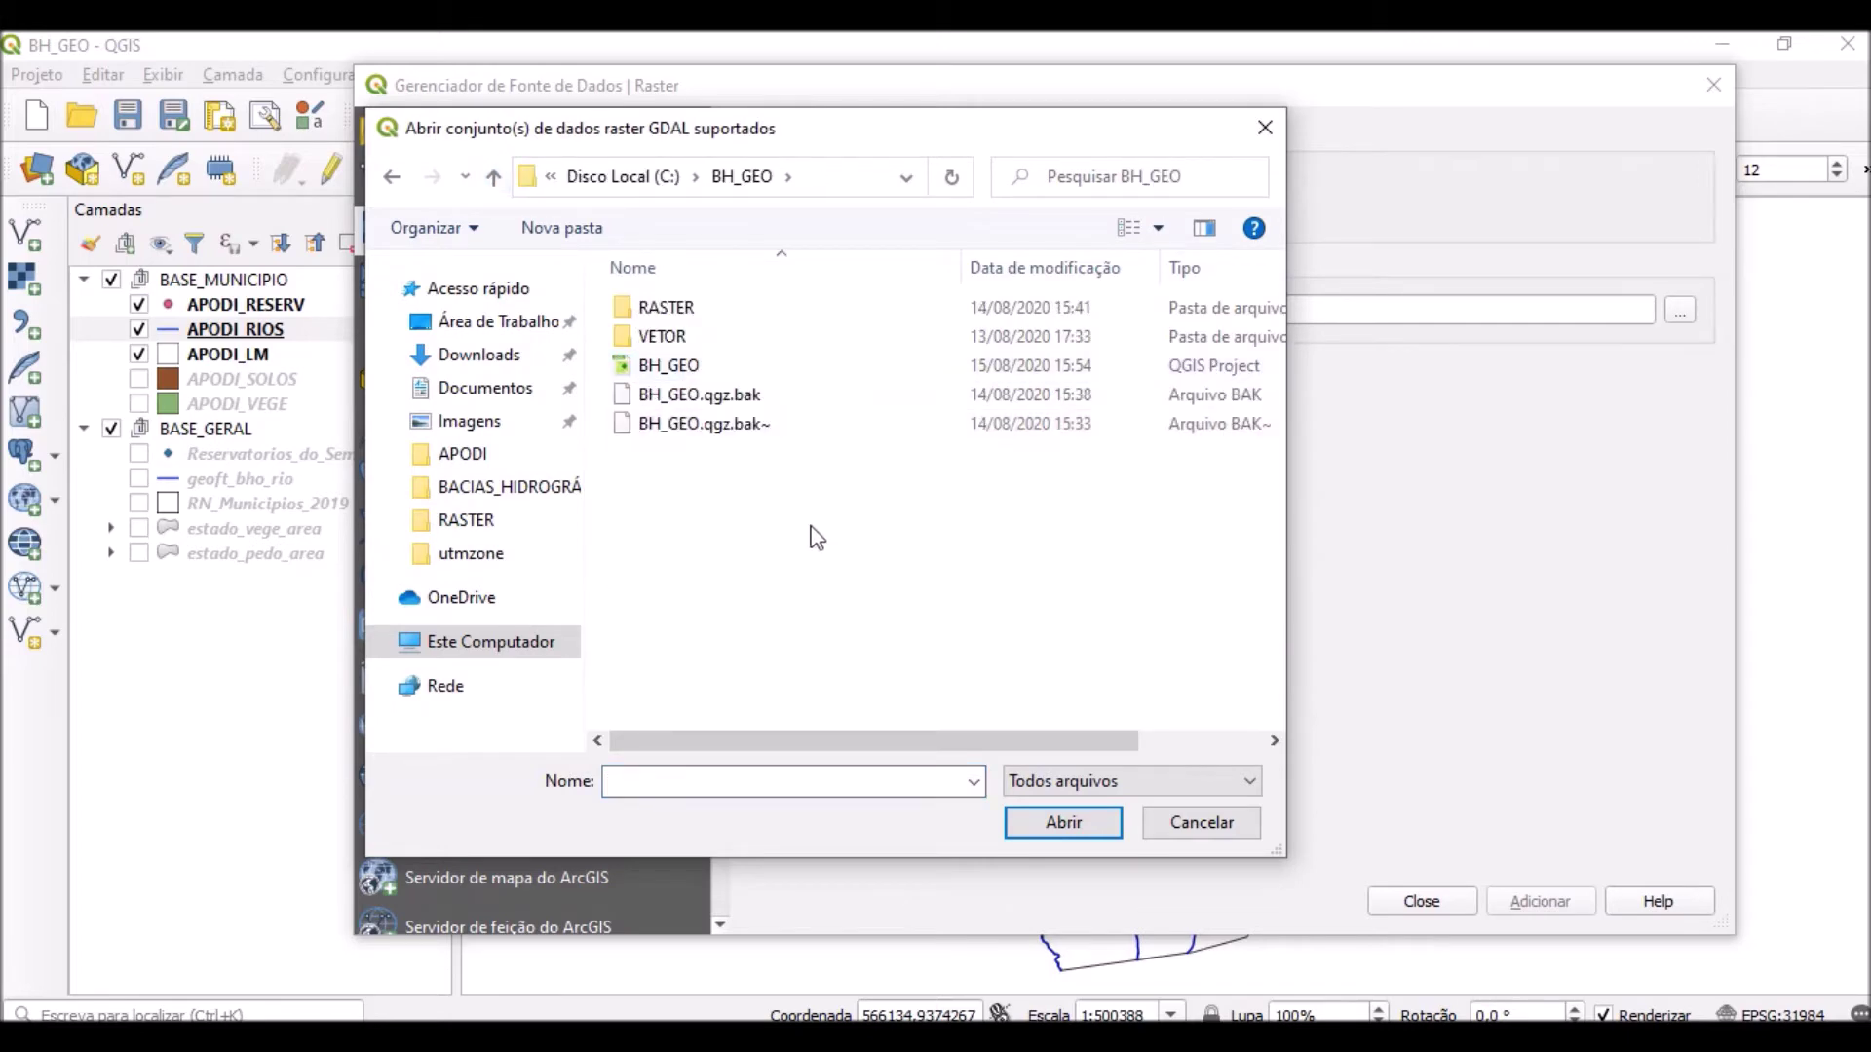
double_click(697, 310)
Choose the eight tiles 04S39_ZN, 04S375ZN, 05S36_ZN, 05S39_ZN, 05S375ZN, 06S36_ZN, 06S39_ZN and 06S375ZN as the raster datasets.
left_click(672, 390)
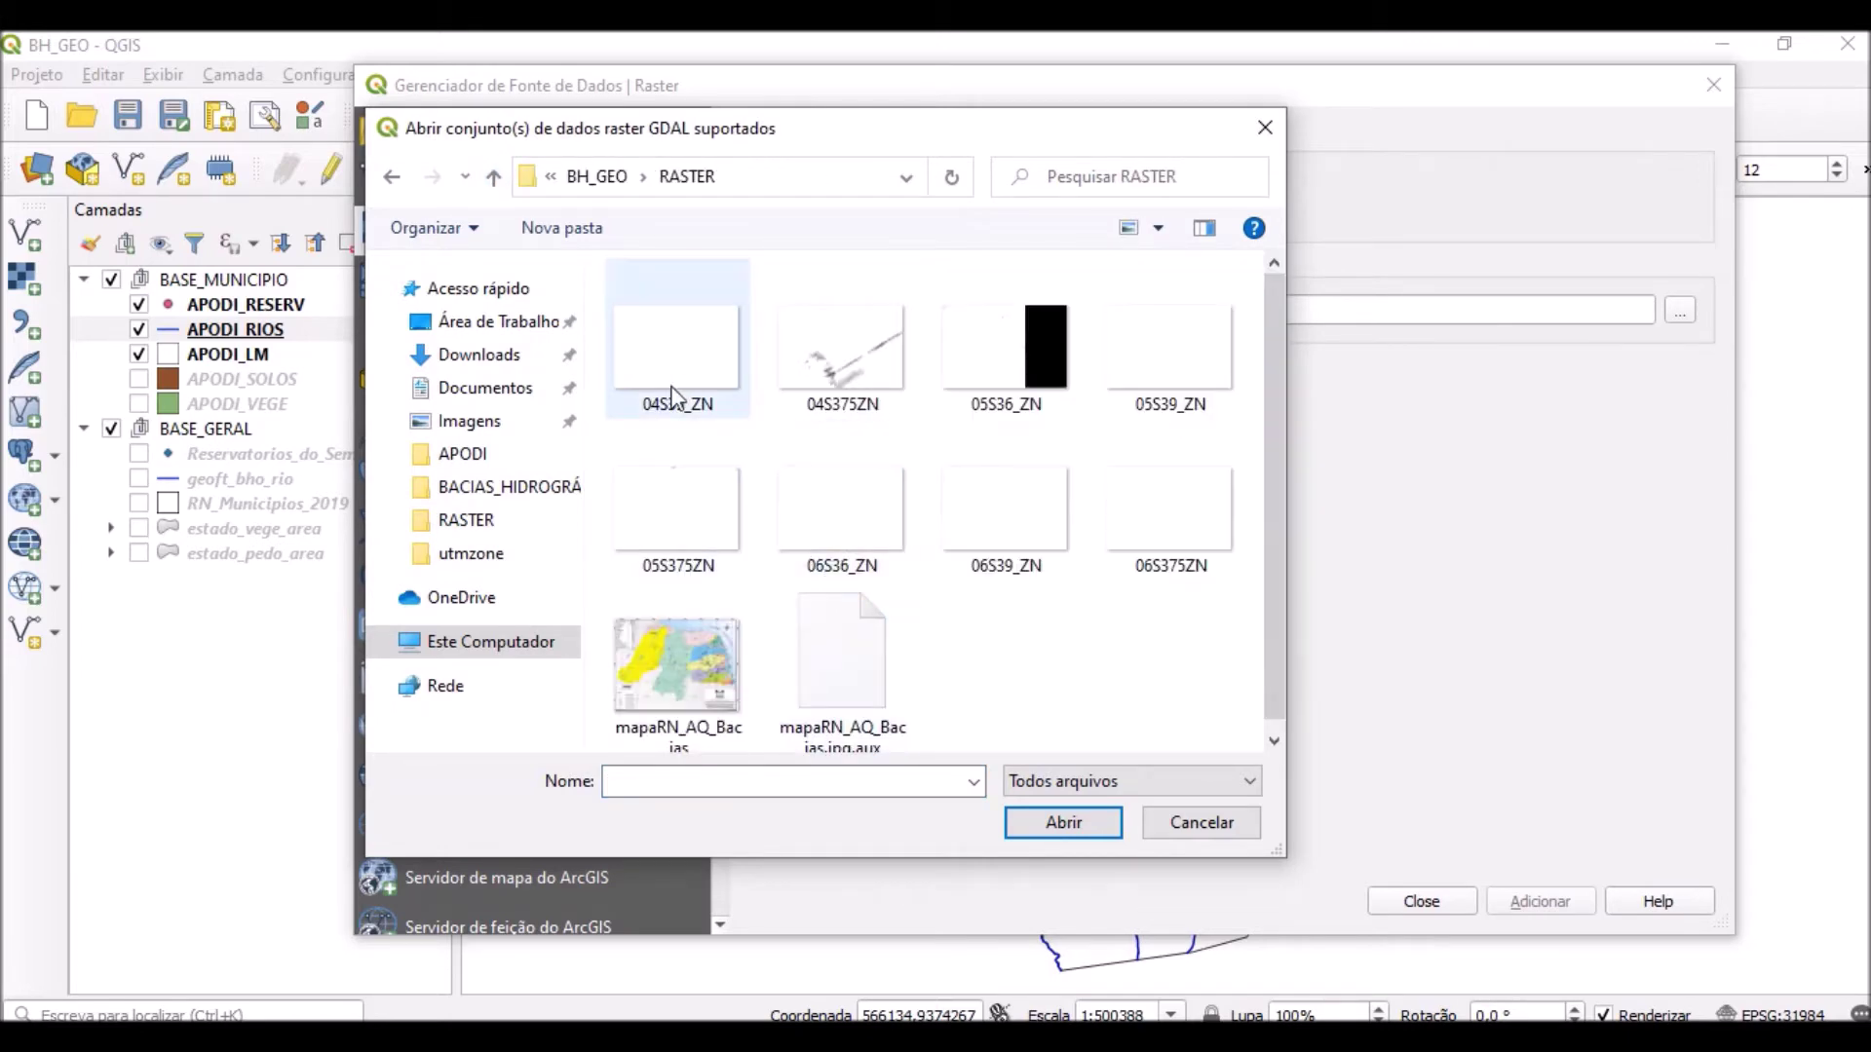
left_click(853, 380, "ctrl")
left_click(989, 380, "ctrl")
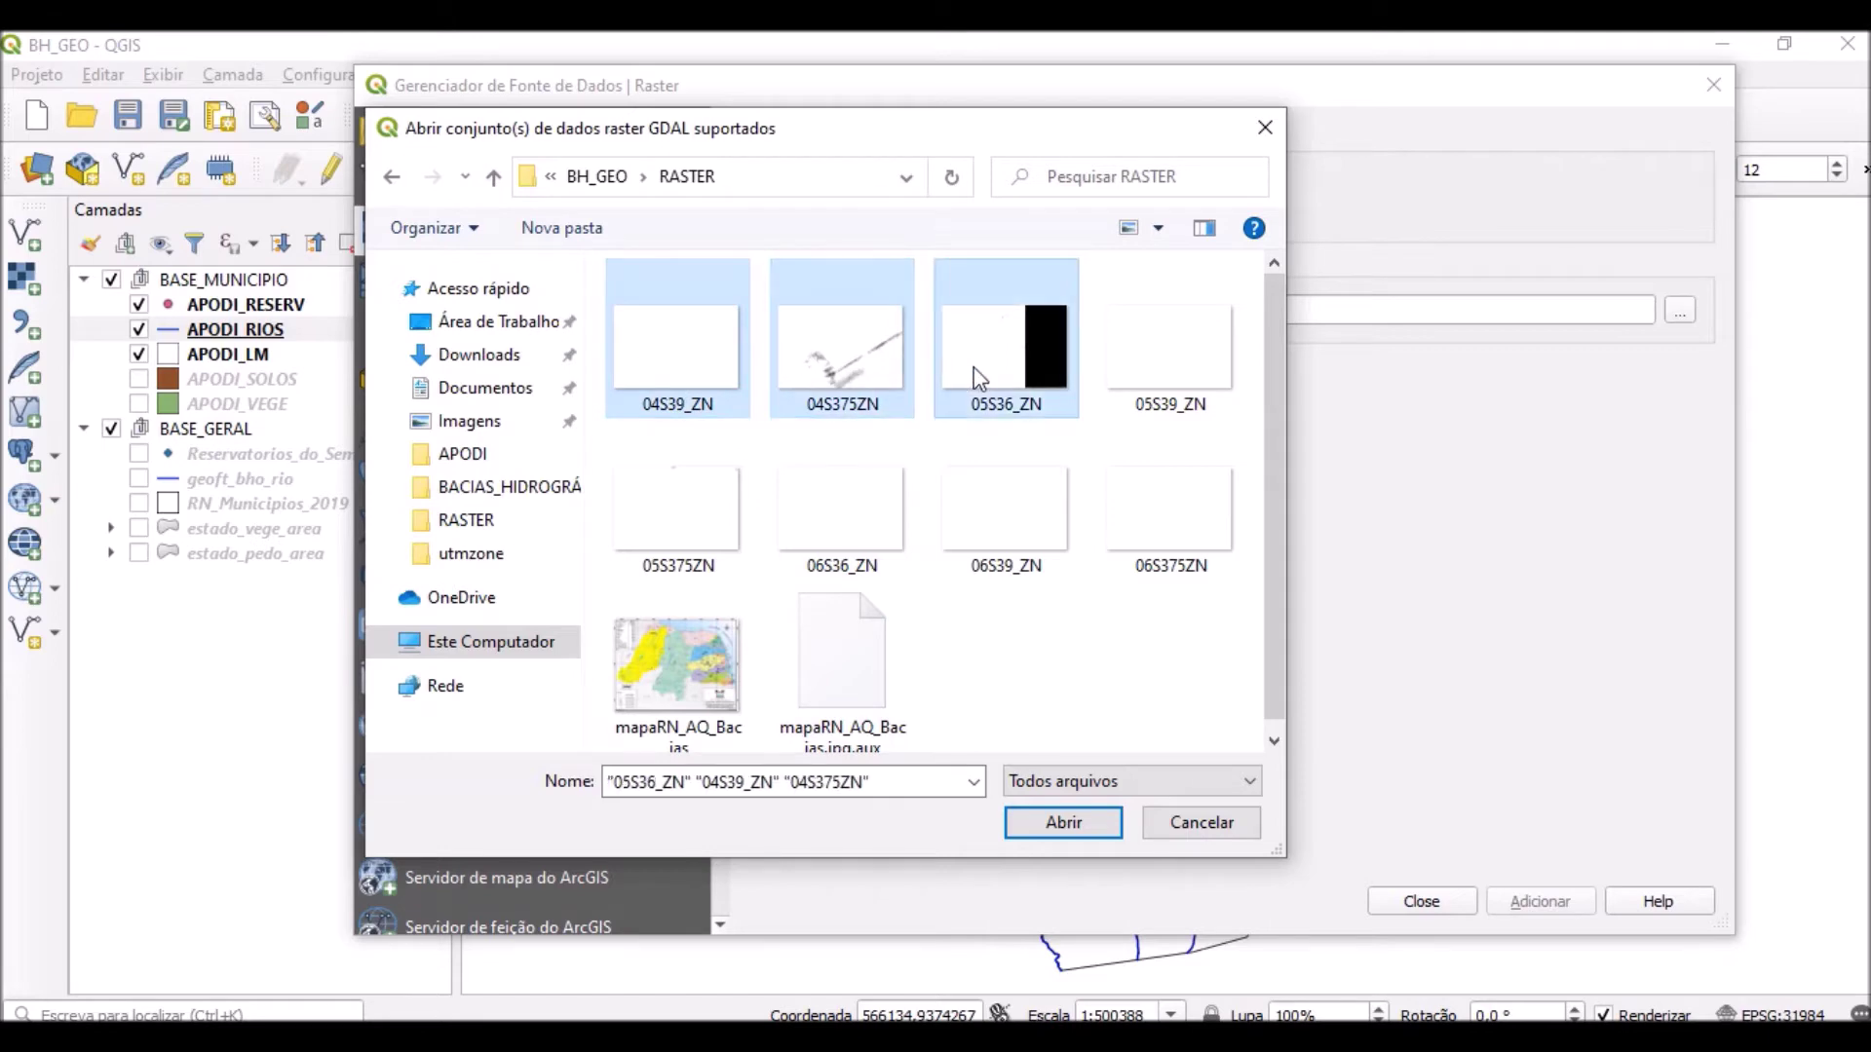
left_click(1136, 370, "ctrl")
left_click(746, 534, "ctrl")
left_click(857, 534, "ctrl")
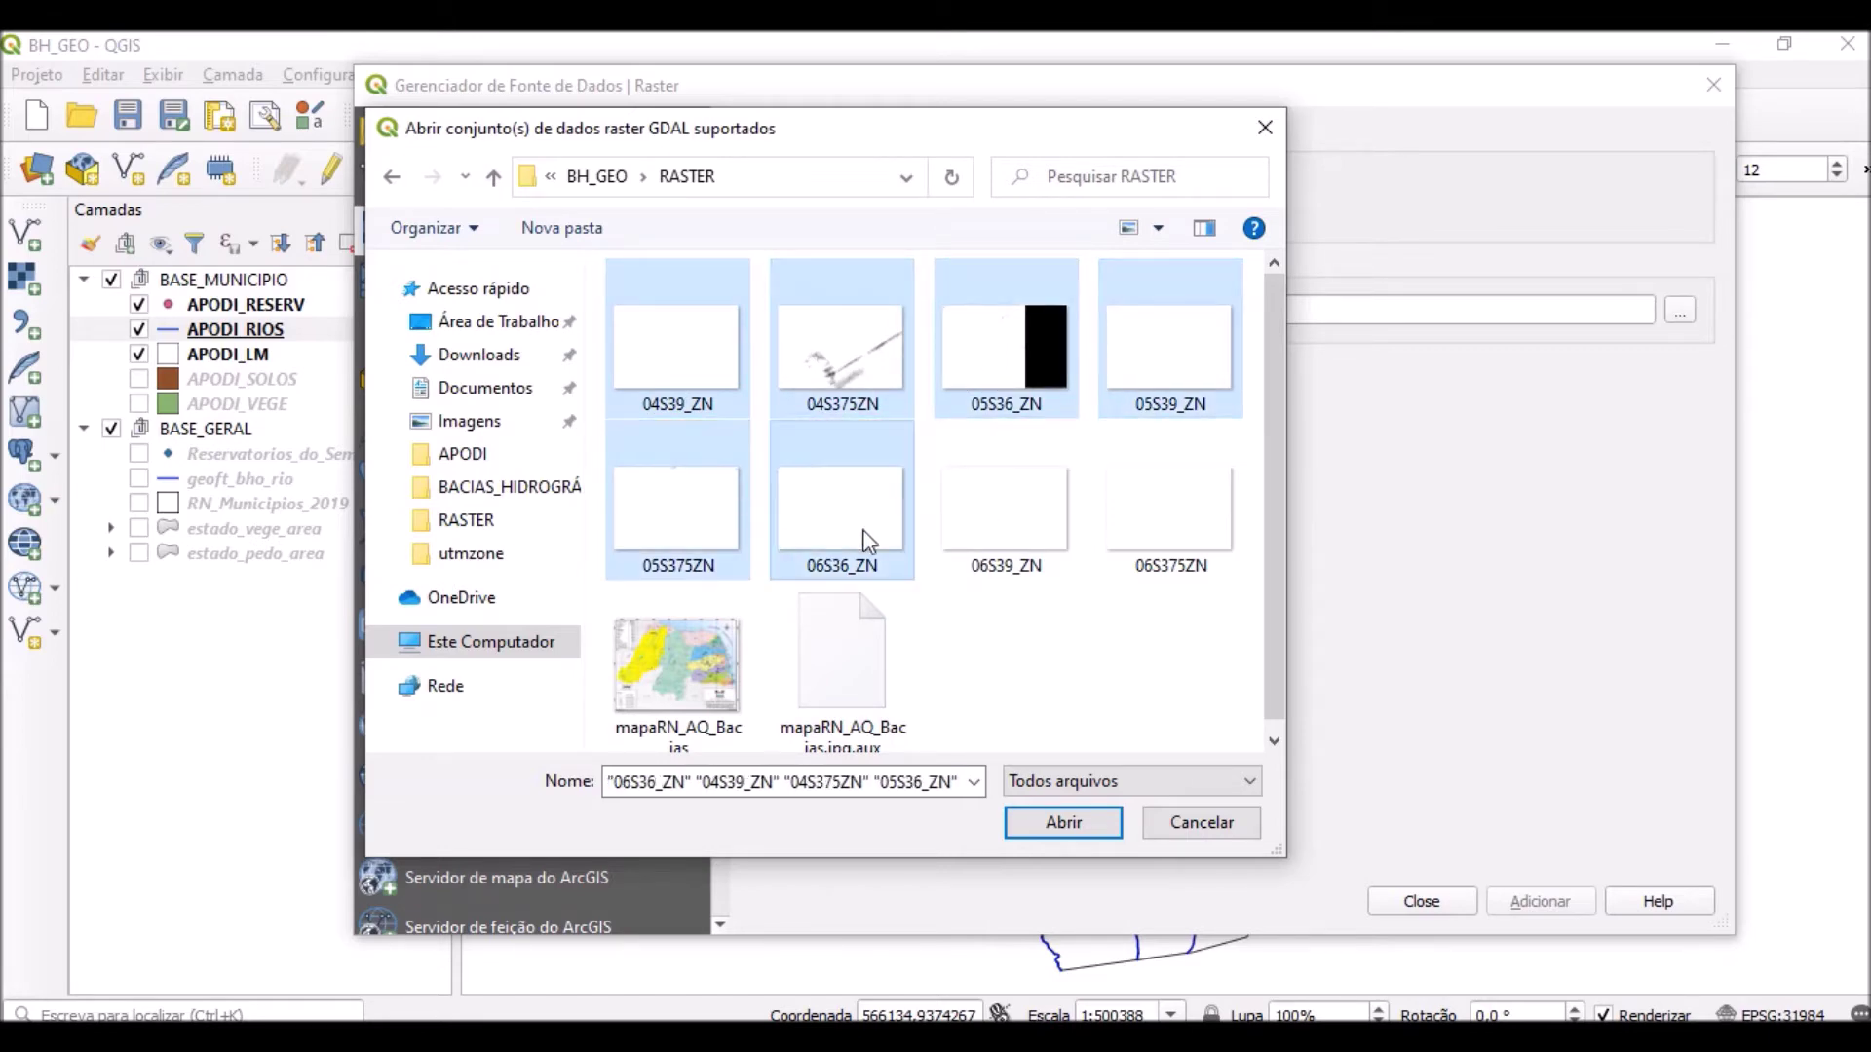
left_click(1010, 529, "ctrl")
left_click(1179, 535, "ctrl")
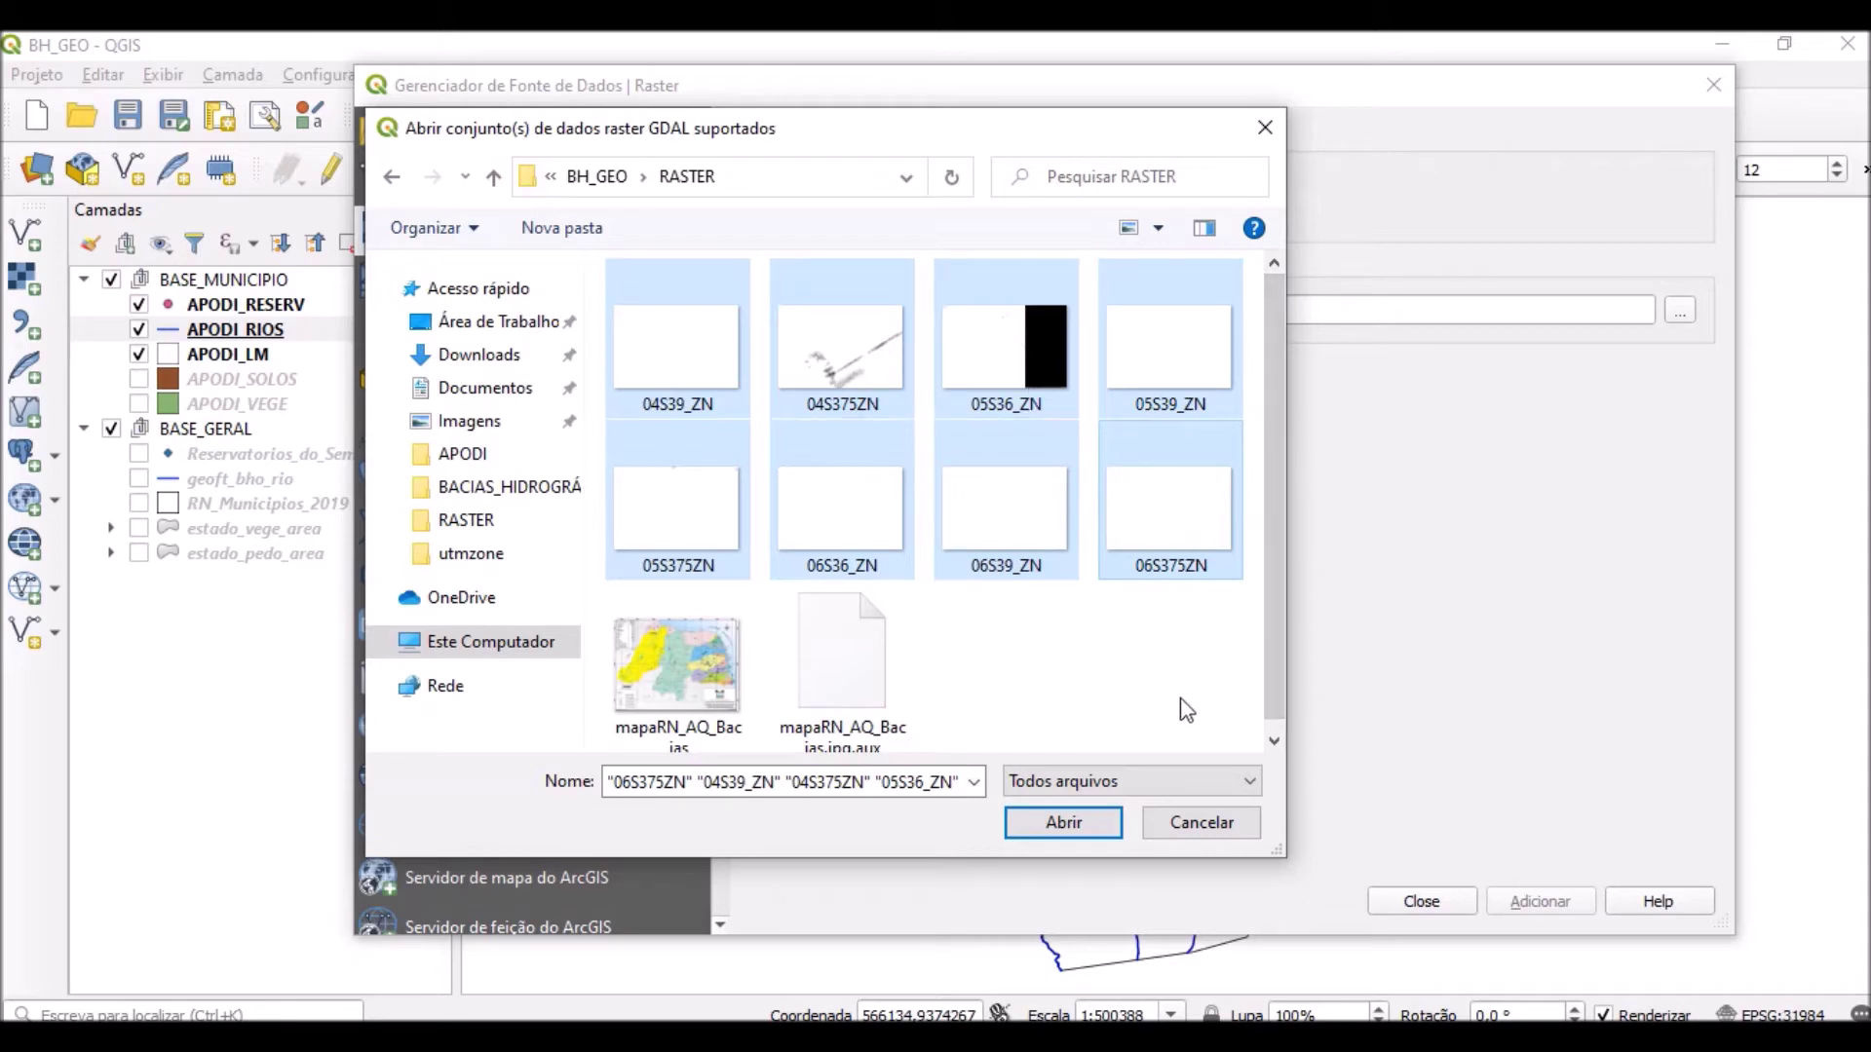
left_click(1054, 822)
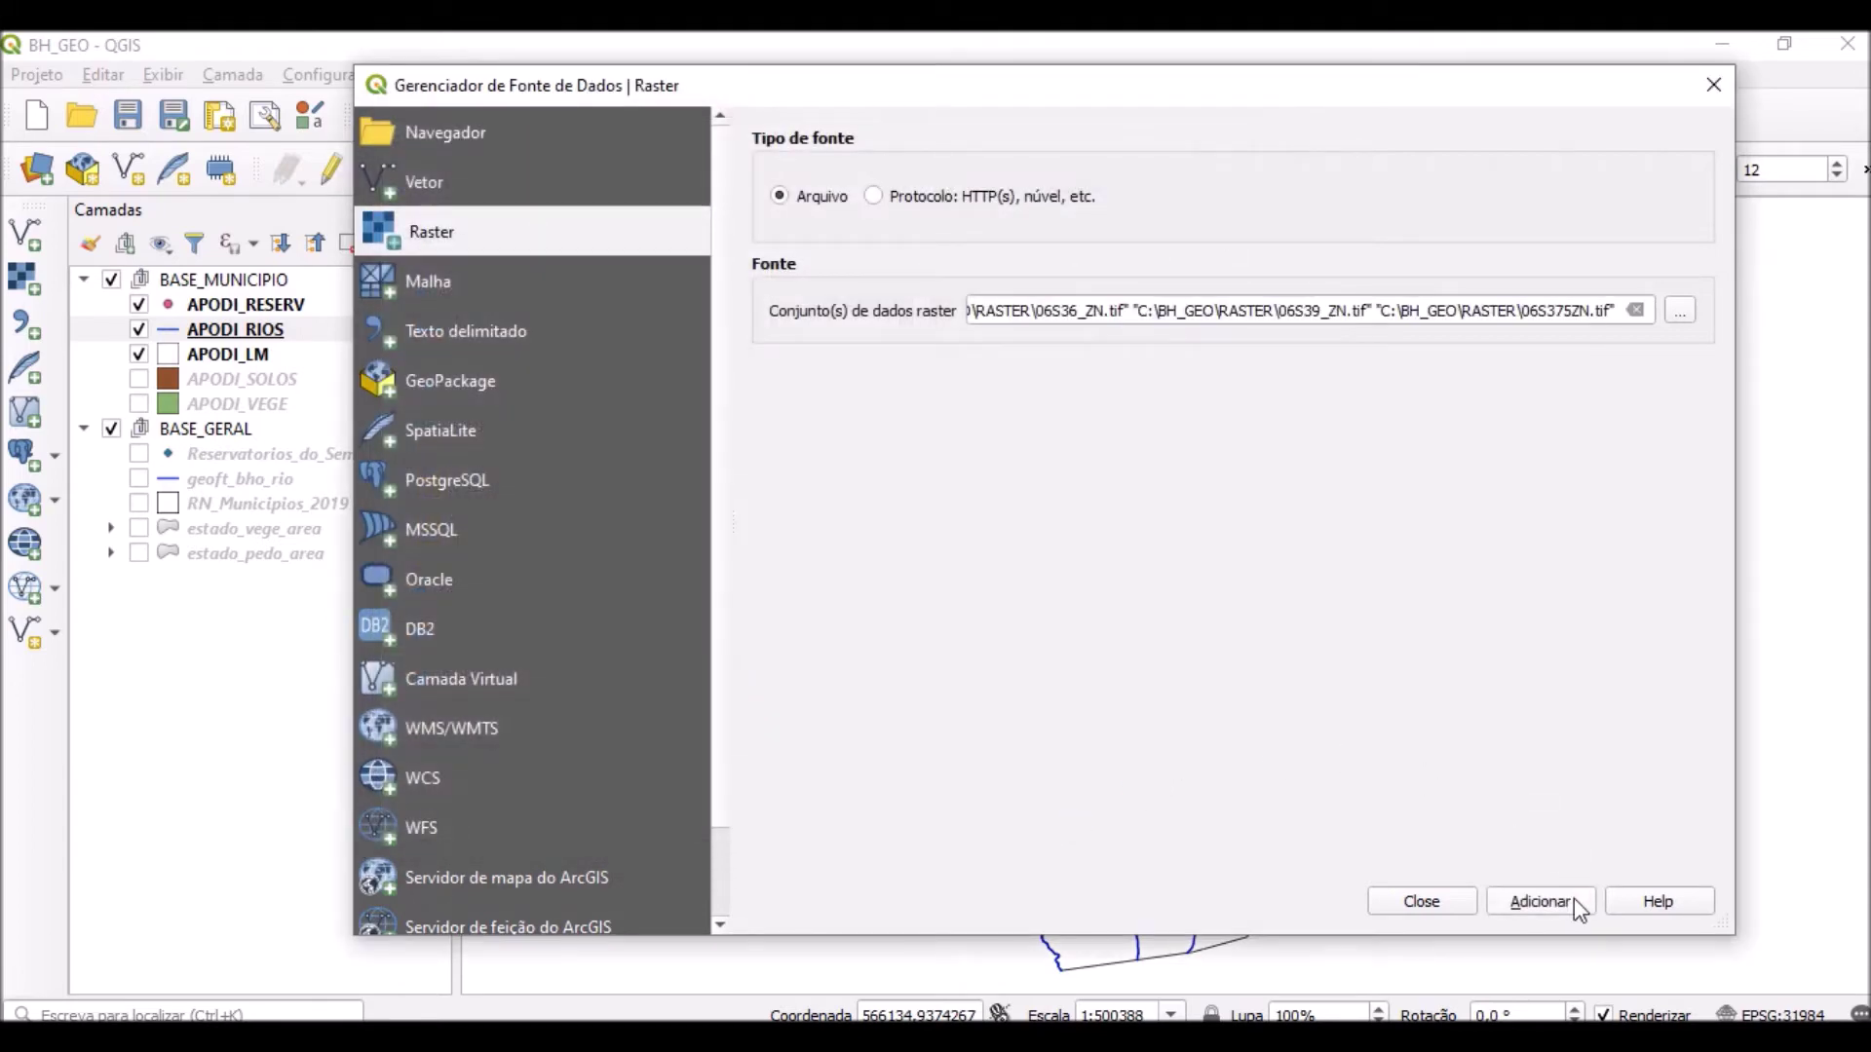
Add the chosen tiles to the project and assign SIRGAS 2000 (EPSG:4674) to layers 04S39_ZN and 04S375ZN.
left_click(1571, 899)
left_click_drag(1299, 197, 1295, 155)
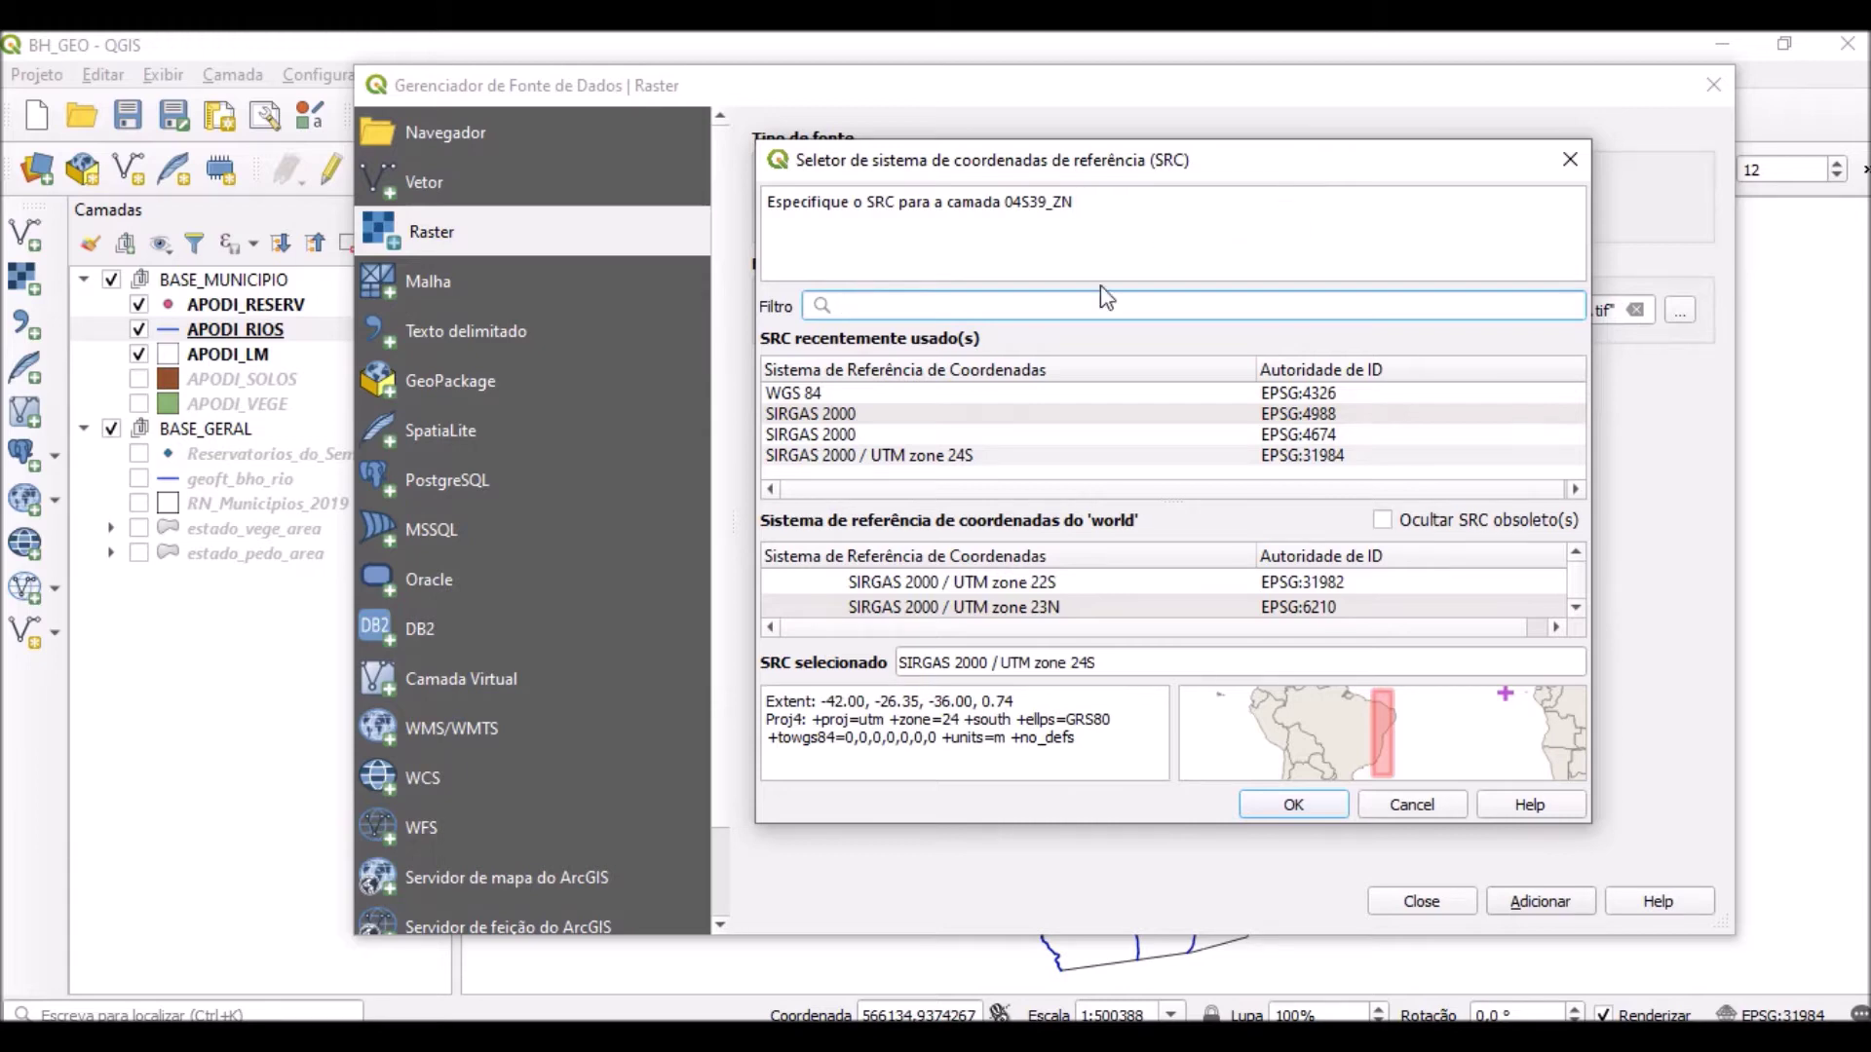
left_click(1328, 436)
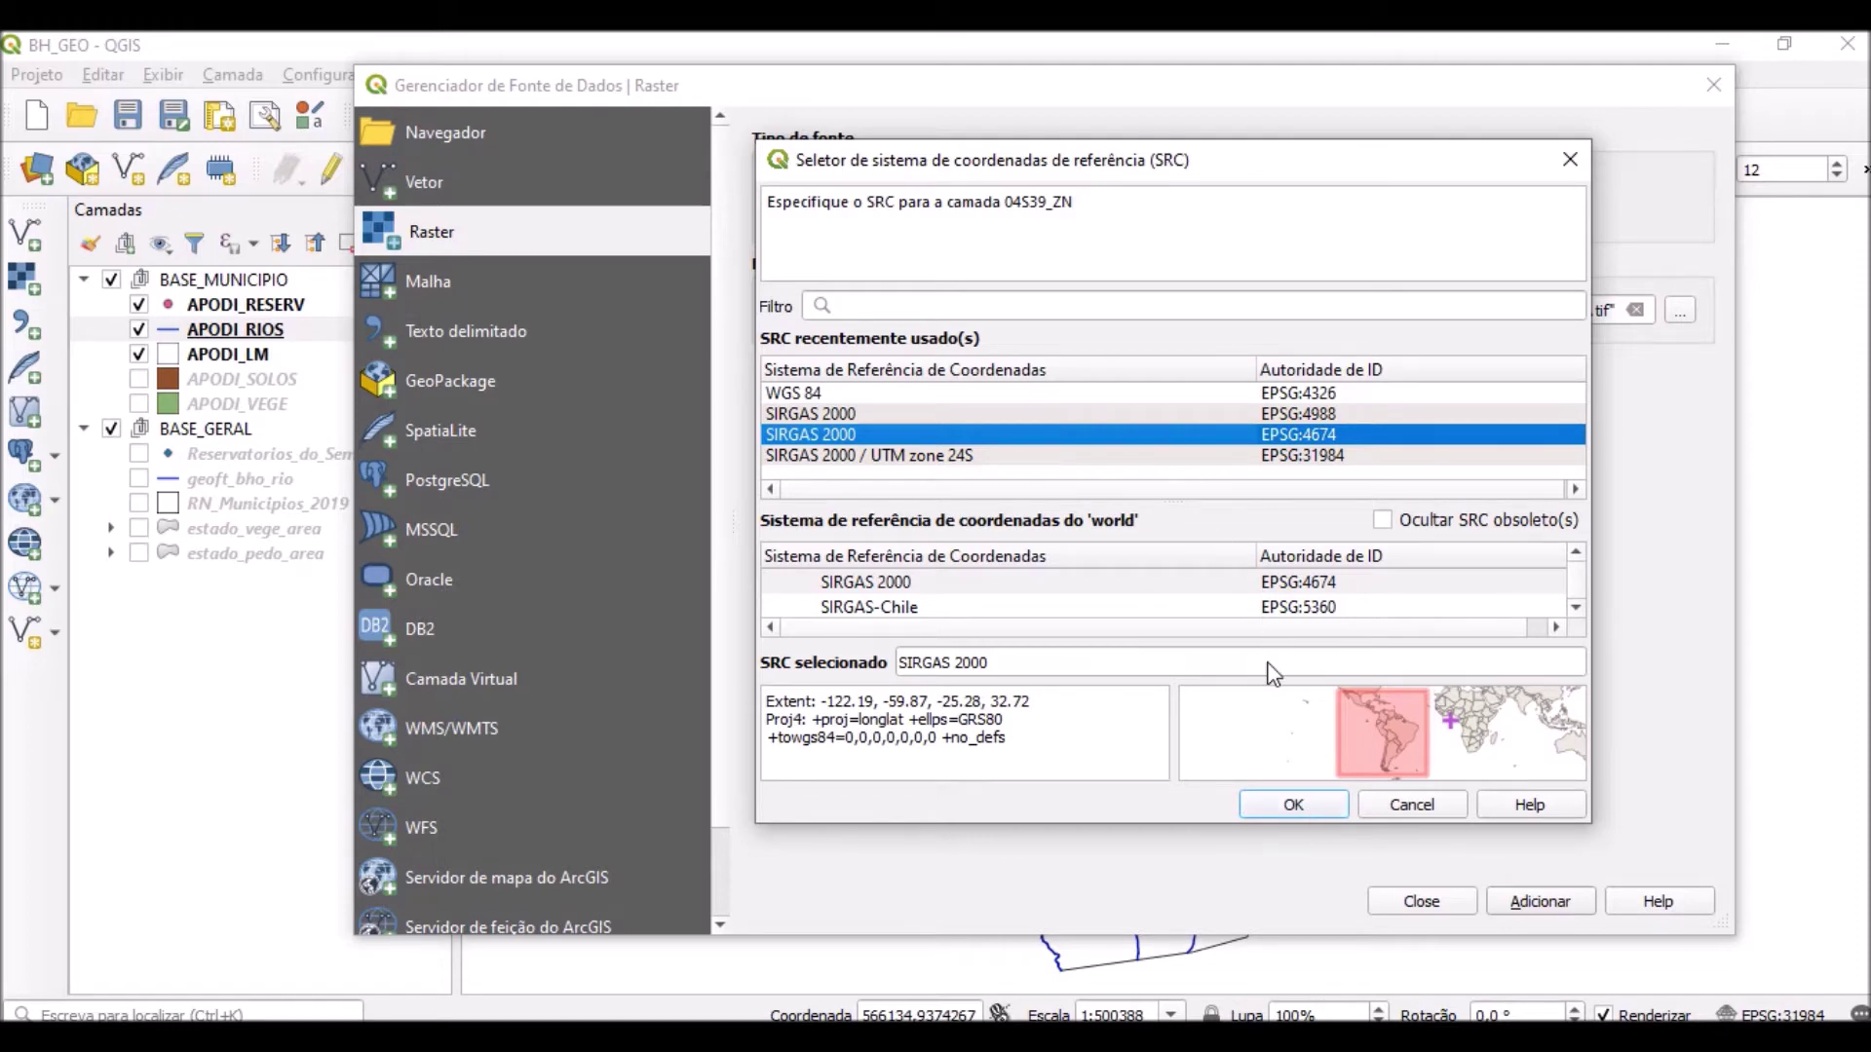
left_click(1325, 816)
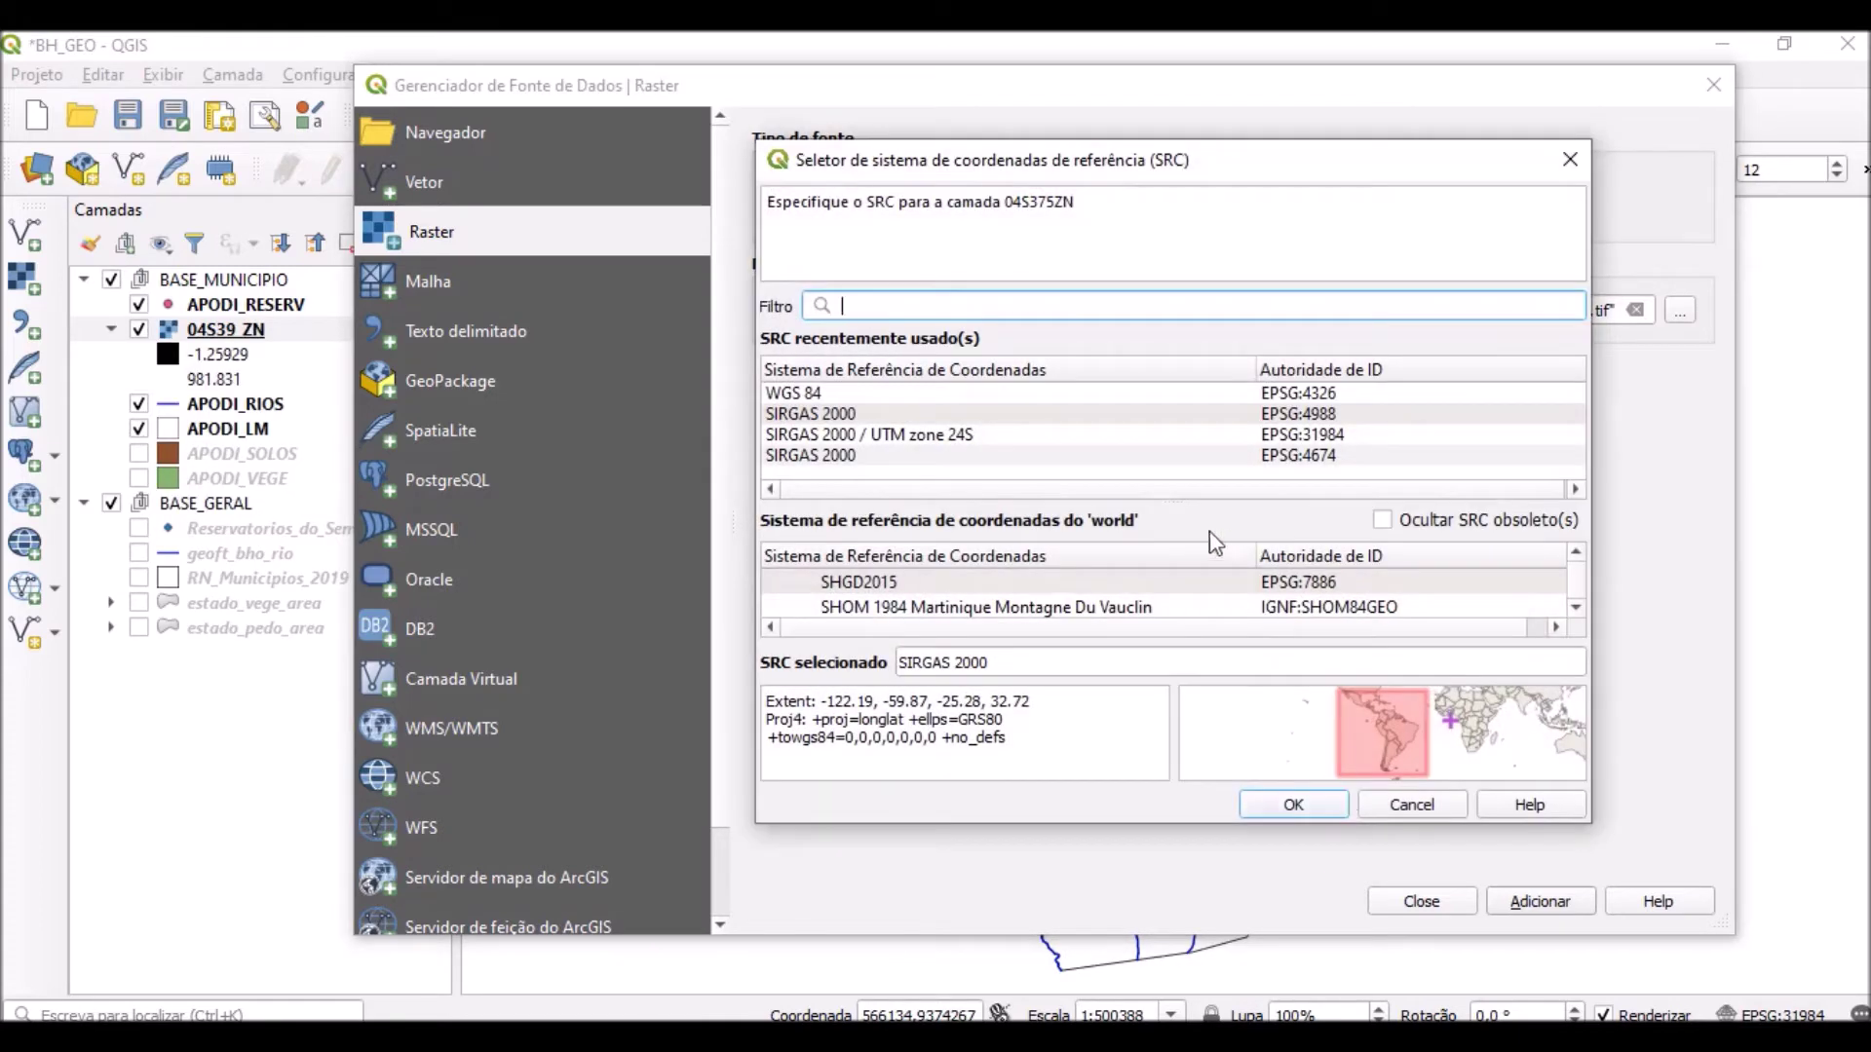
left_click(1330, 454)
left_click(1293, 807)
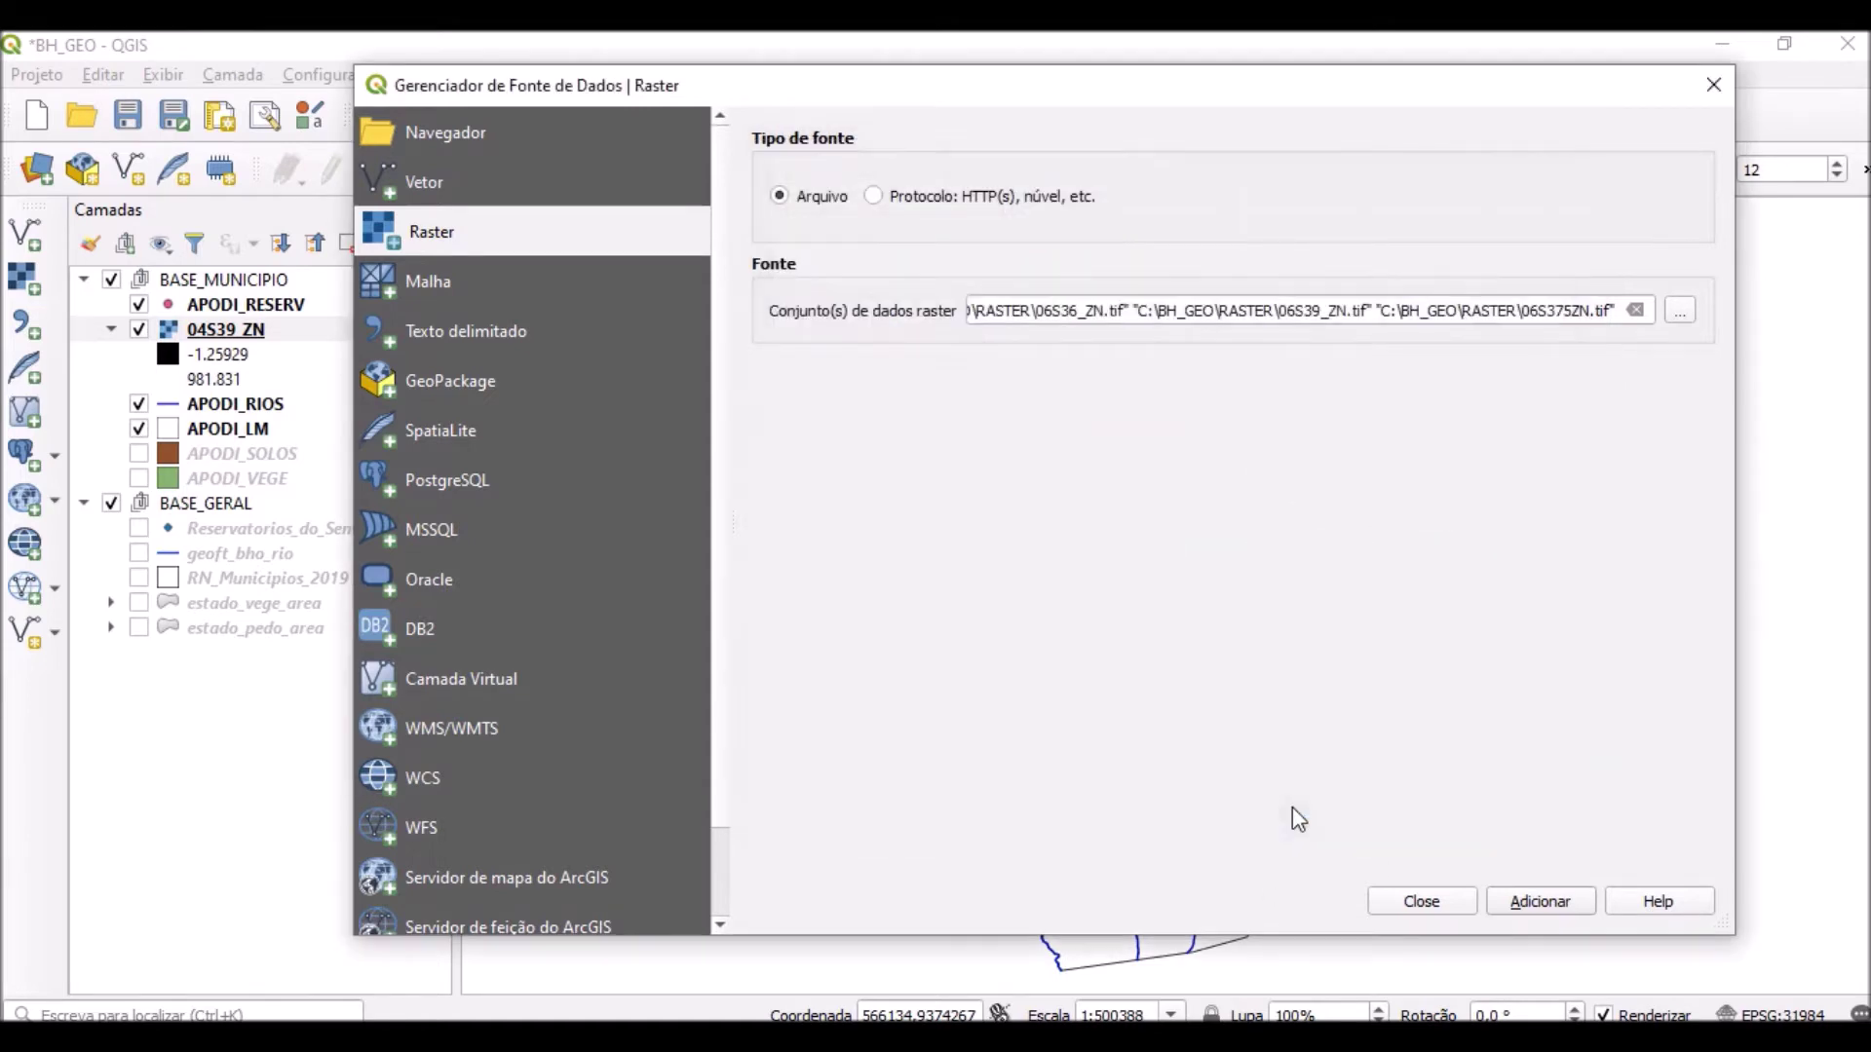
Assign the SIRGAS 2000 (EPSG:4674) reference system to layers 05S36_ZN, 05S39_ZN and 05S375ZN.
left_click(1316, 456)
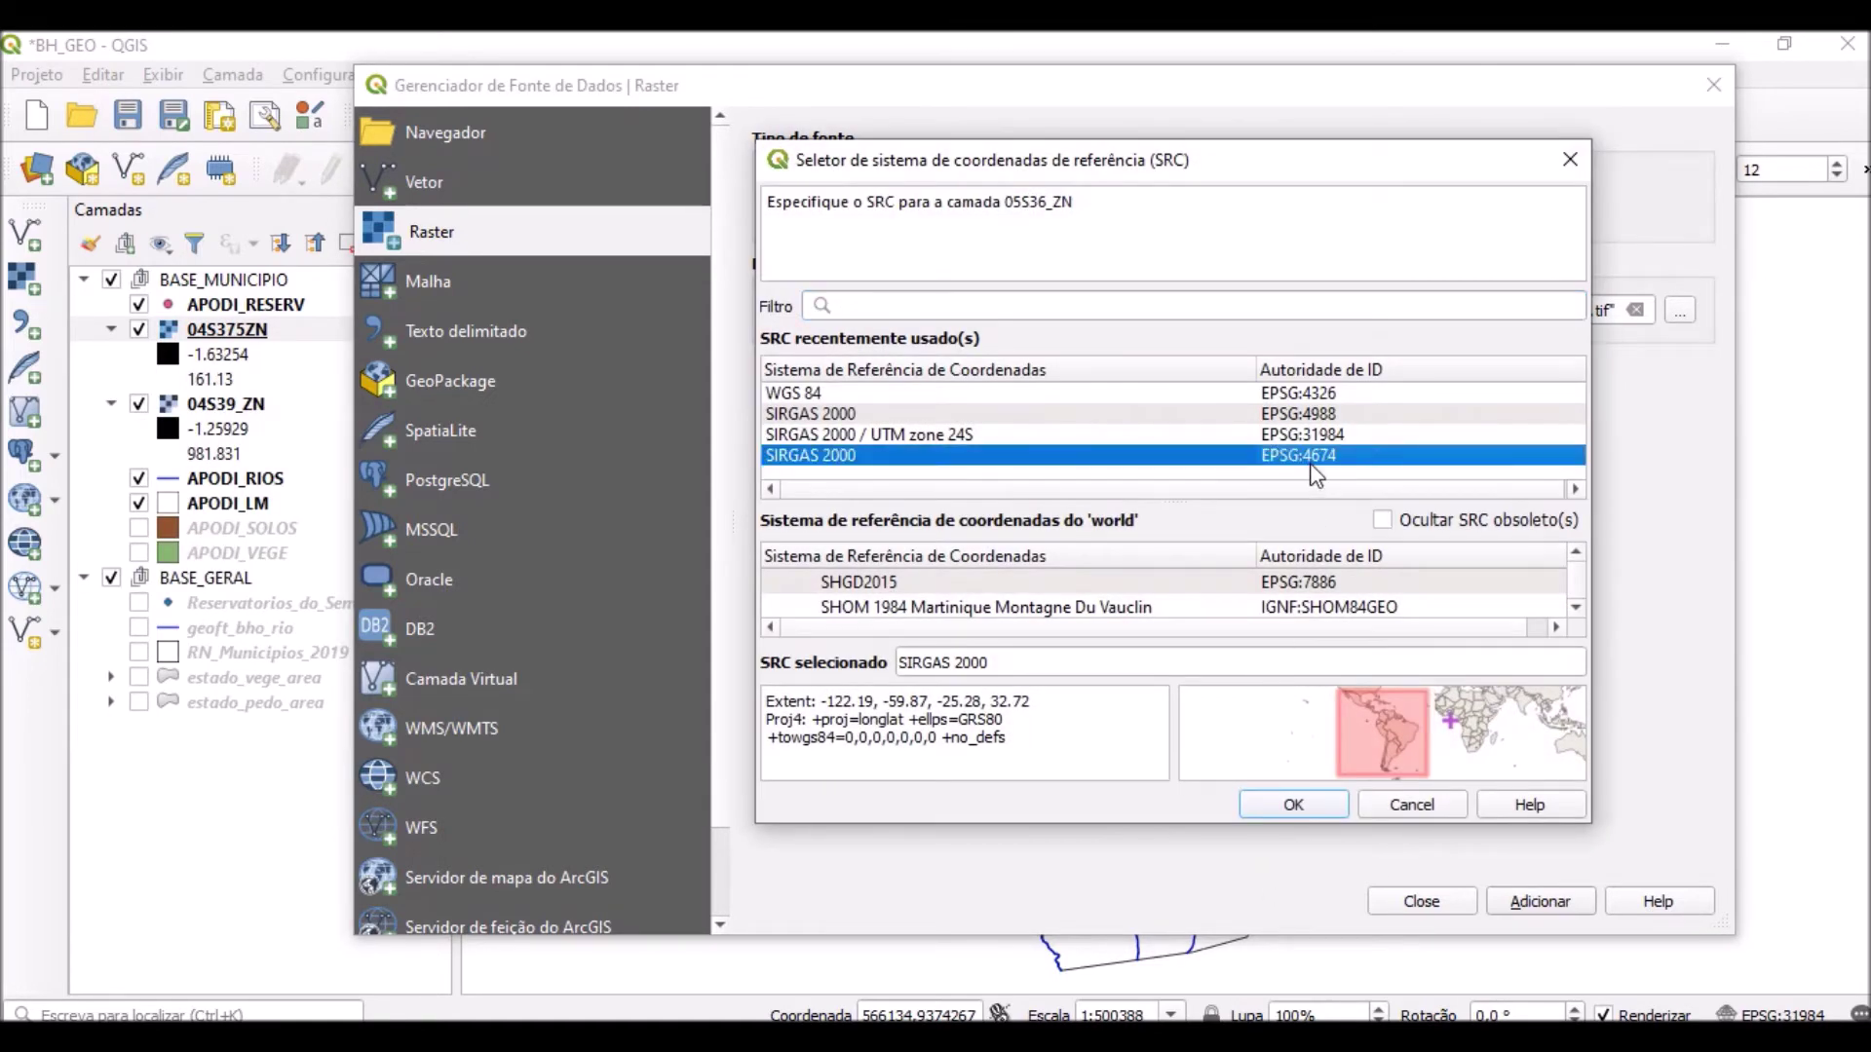
left_click(1296, 803)
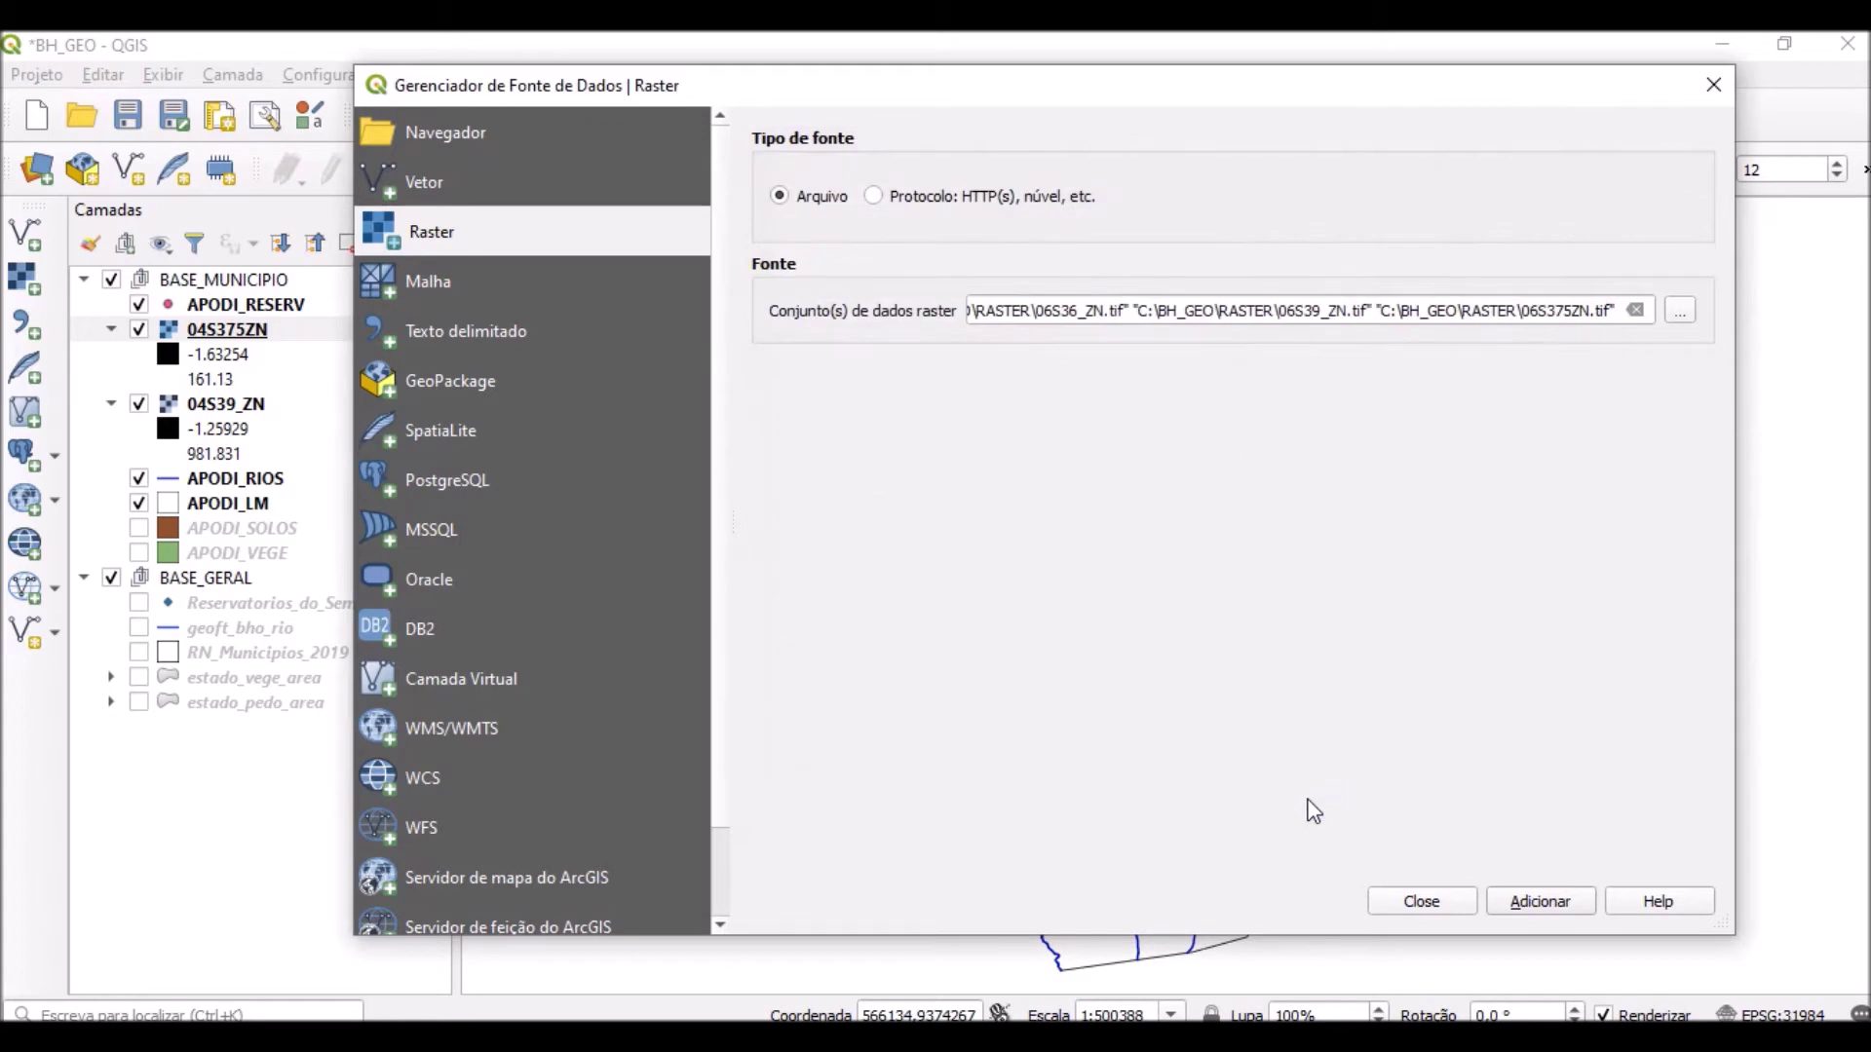
left_click(1294, 457)
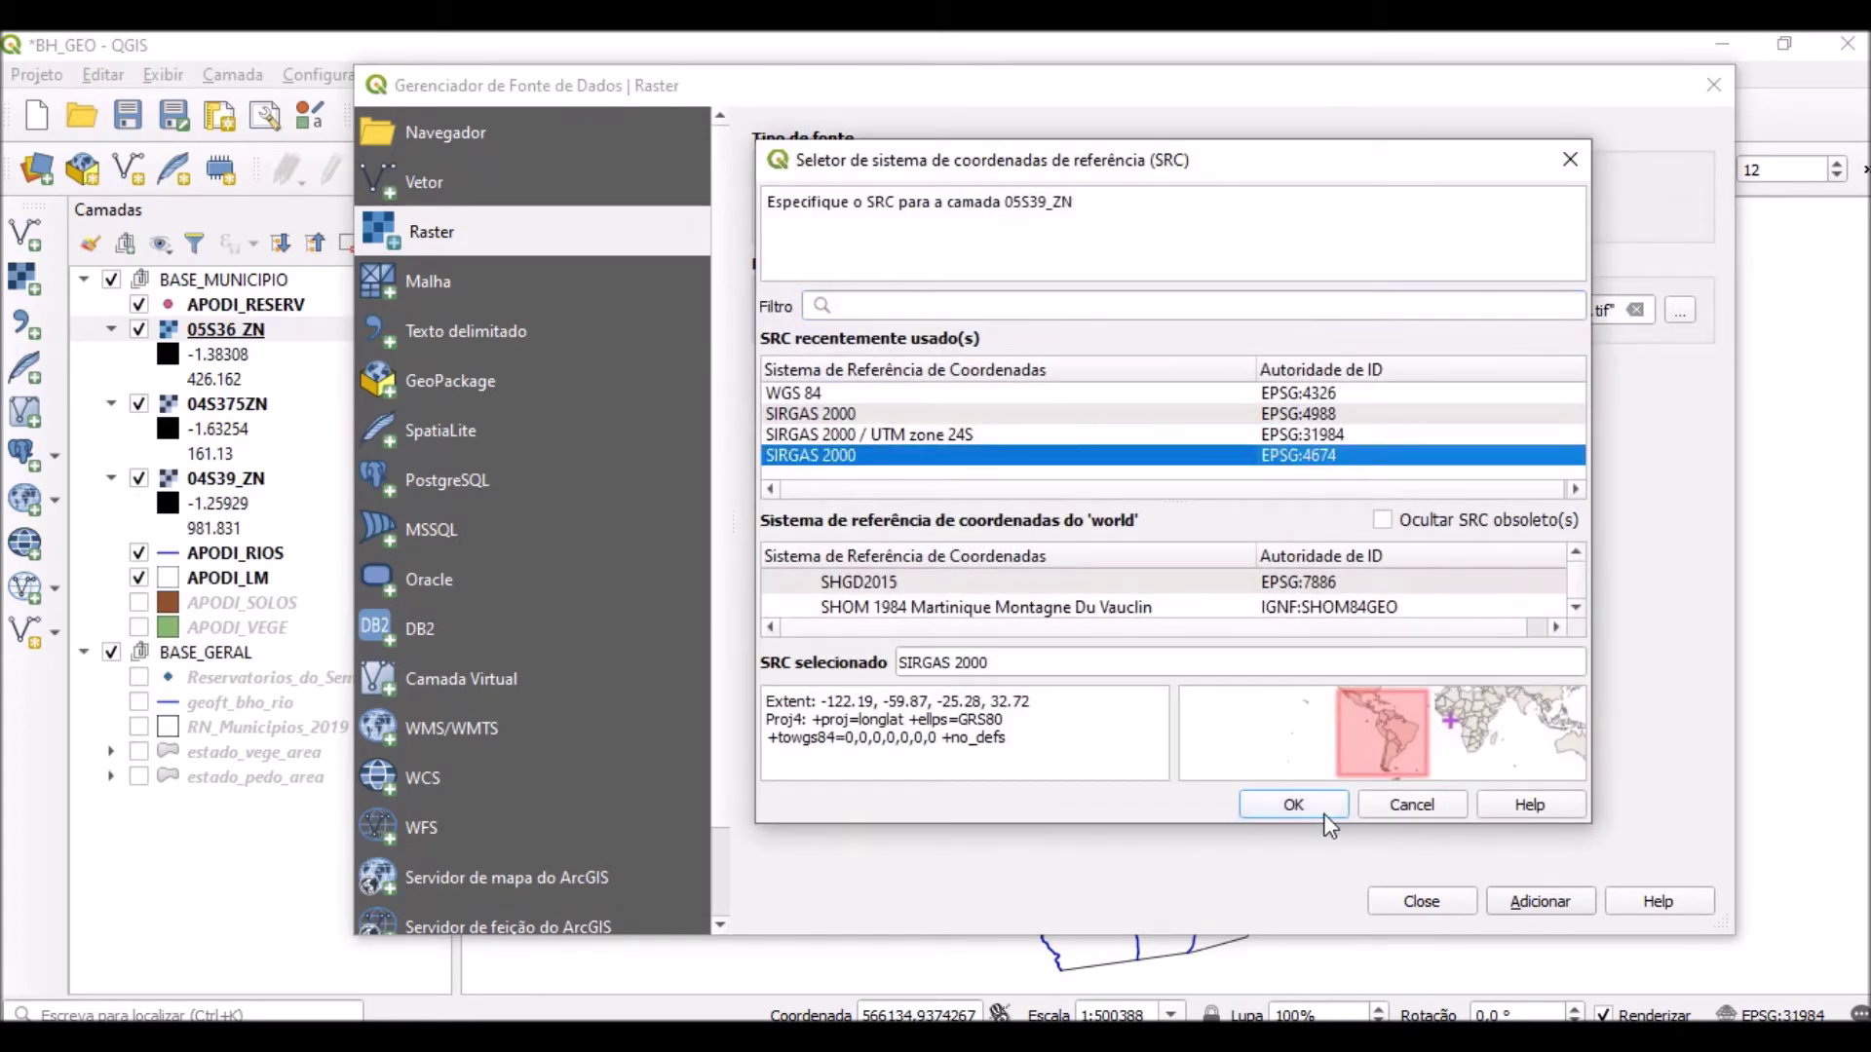
left_click(1294, 805)
left_click(1329, 457)
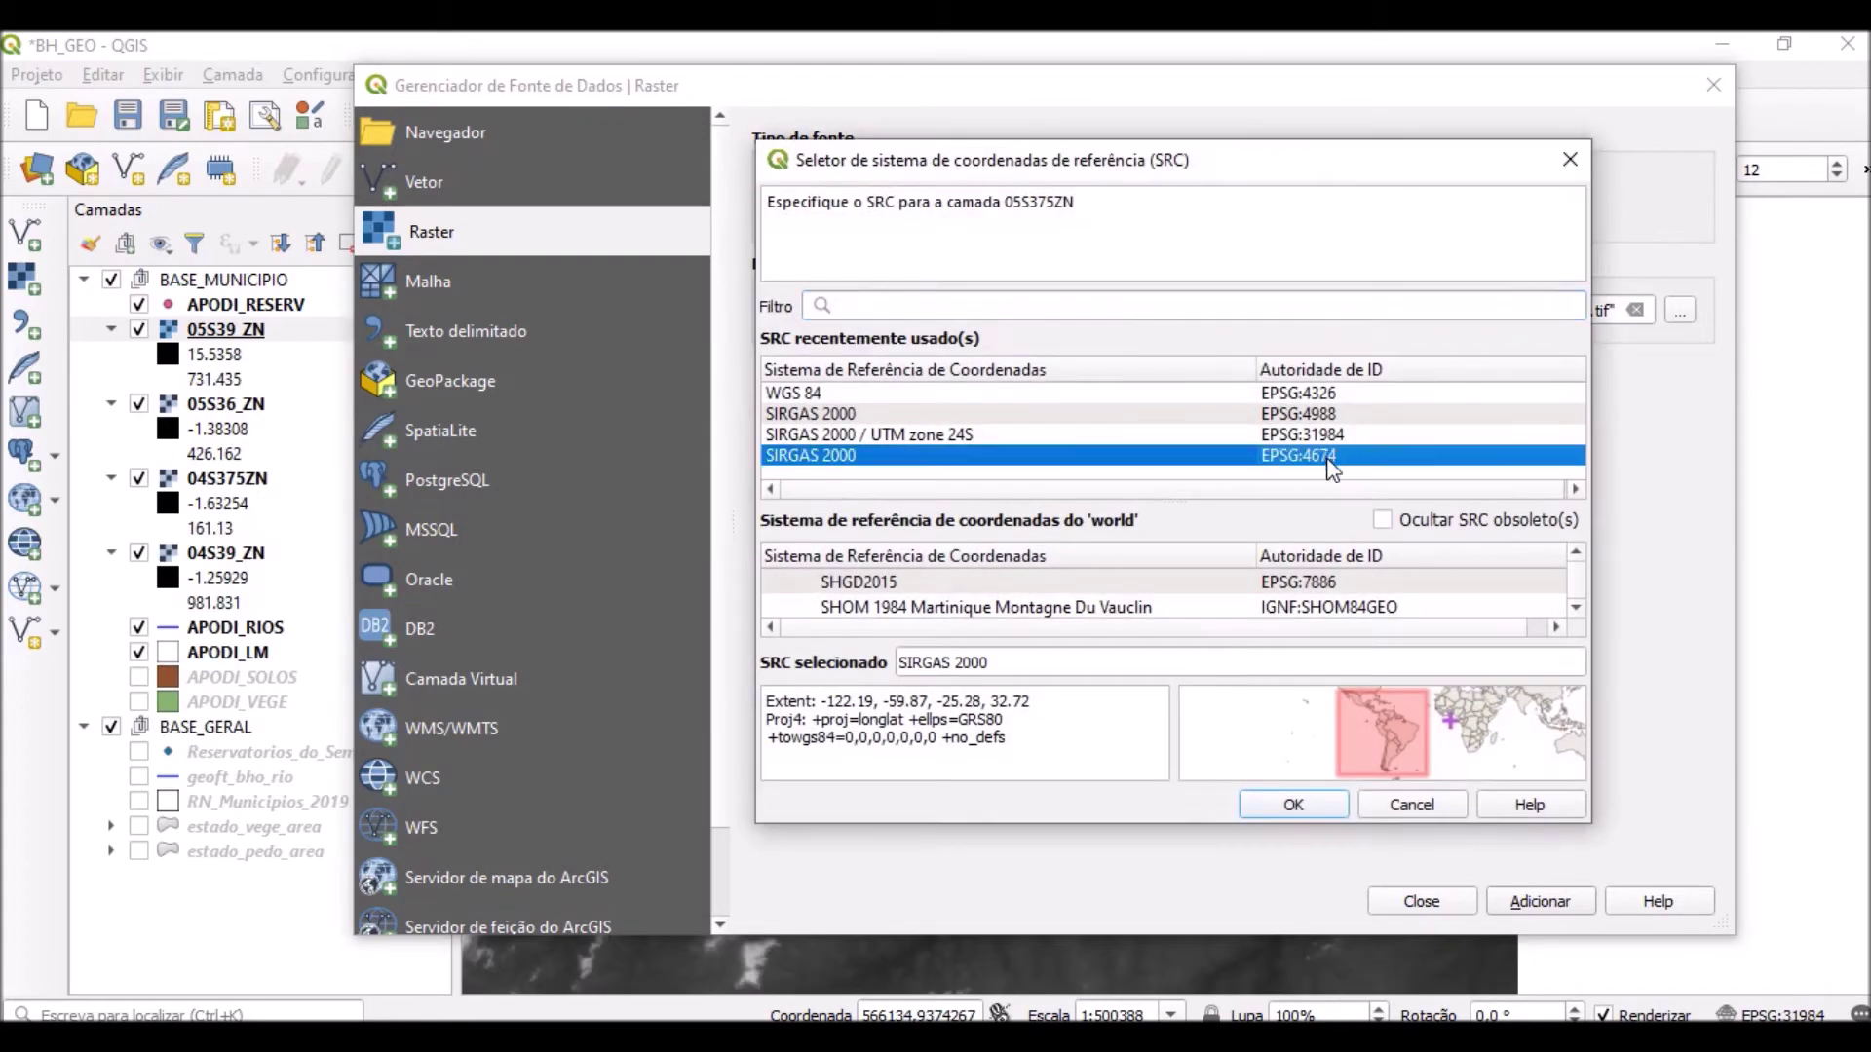
left_click(1294, 805)
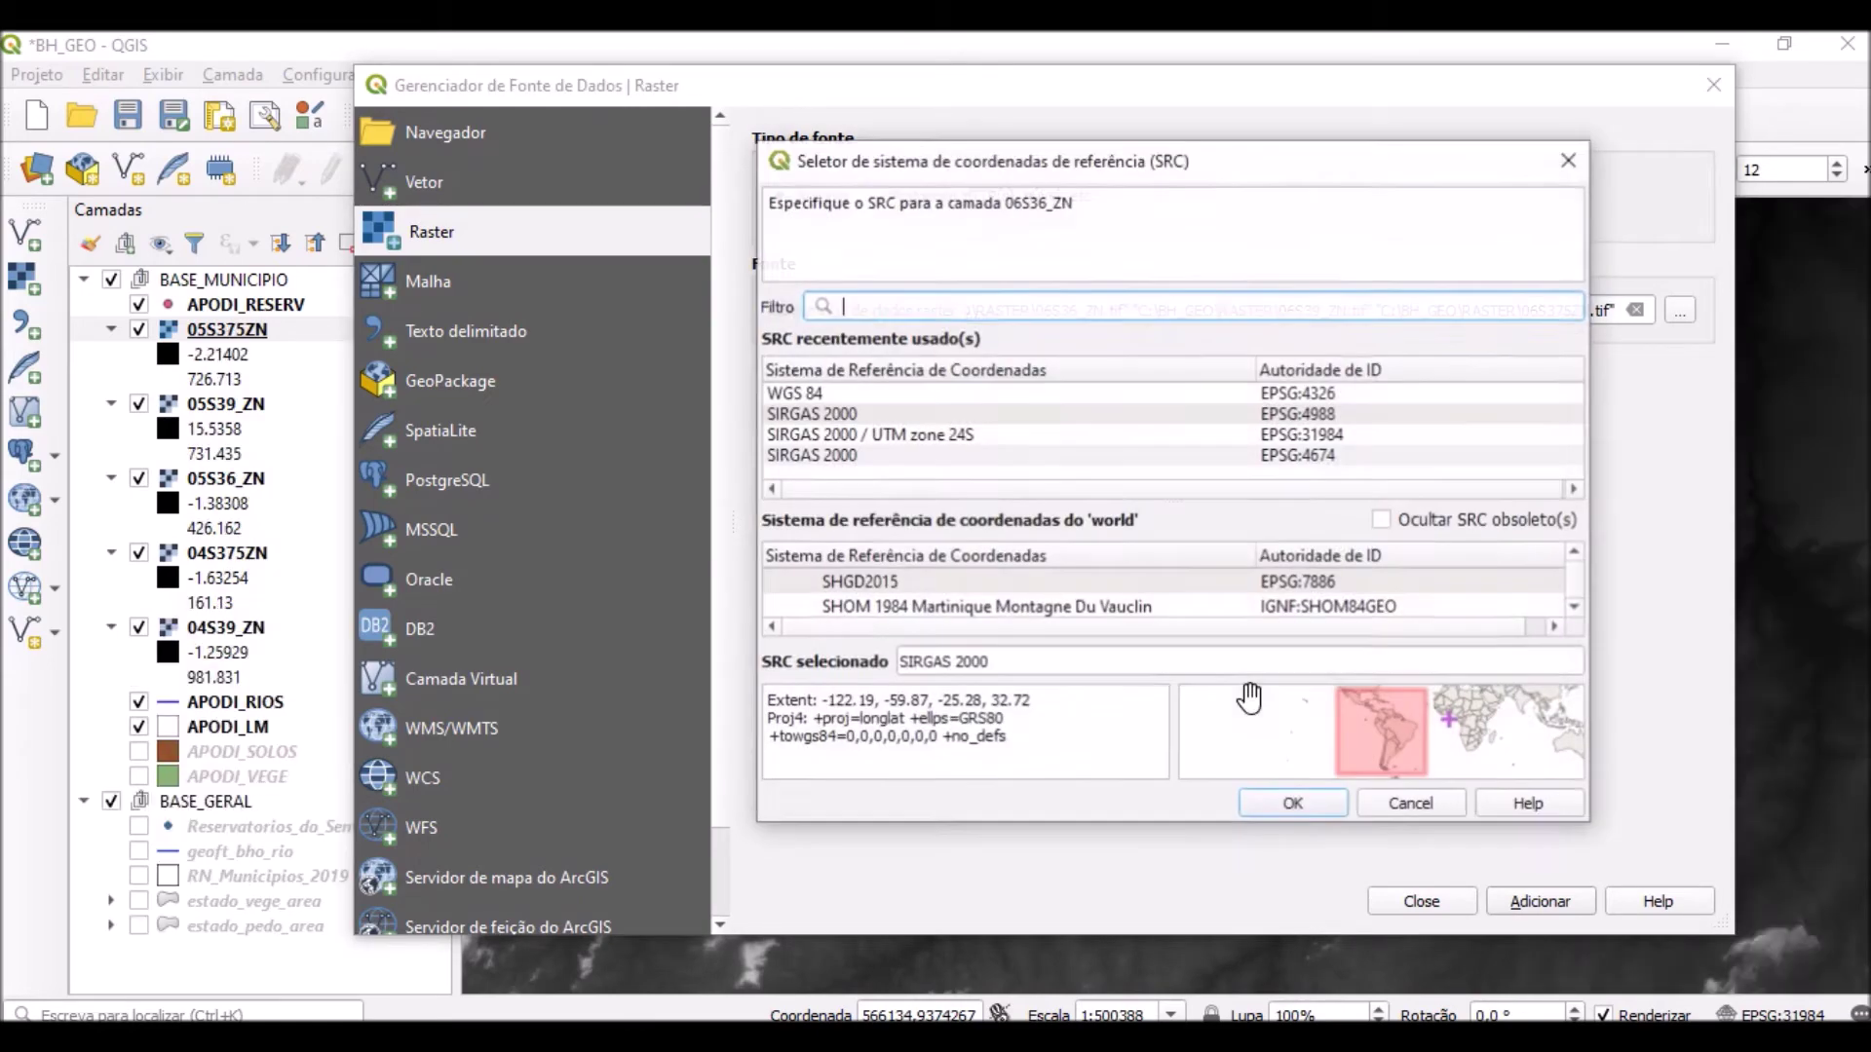
Assign SIRGAS 2000 (EPSG:4674) to layers 06S36_ZN, 06S39_ZN and 06S375ZN, and close the data source manager.
left_click(1265, 457)
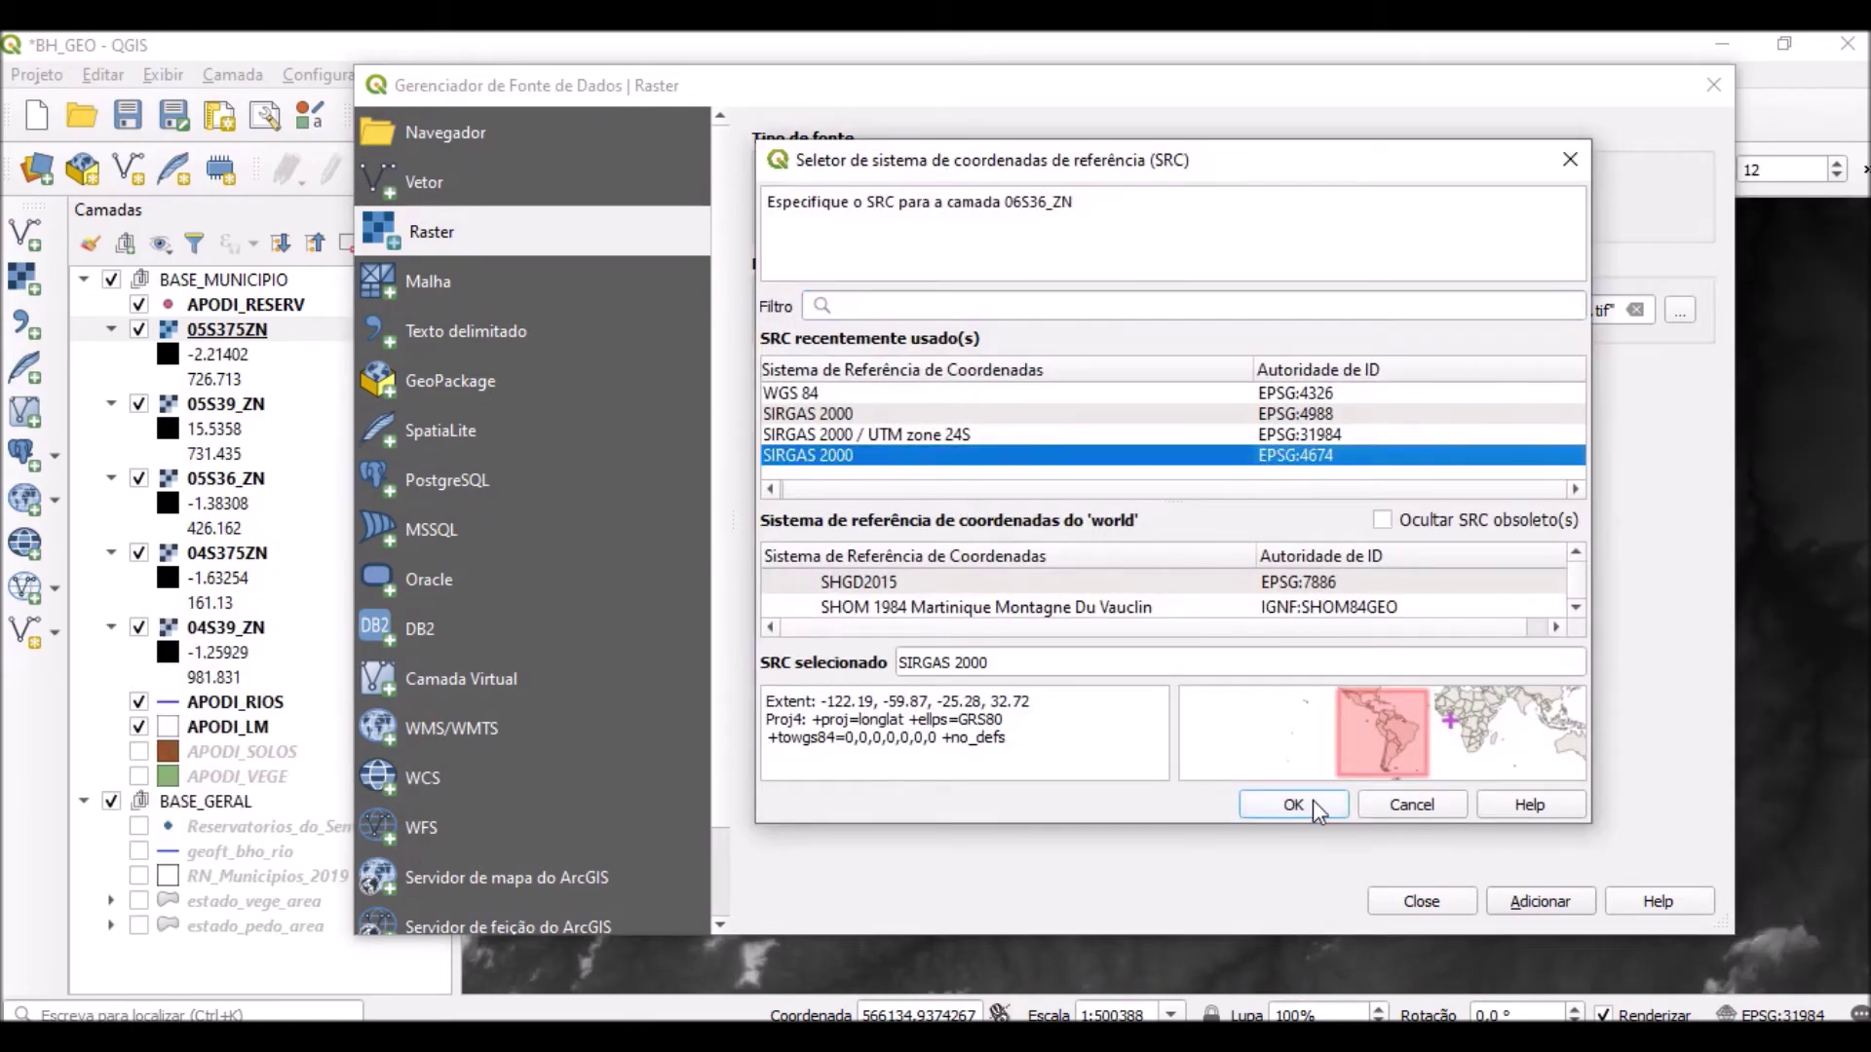
left_click(1313, 801)
left_click(1305, 461)
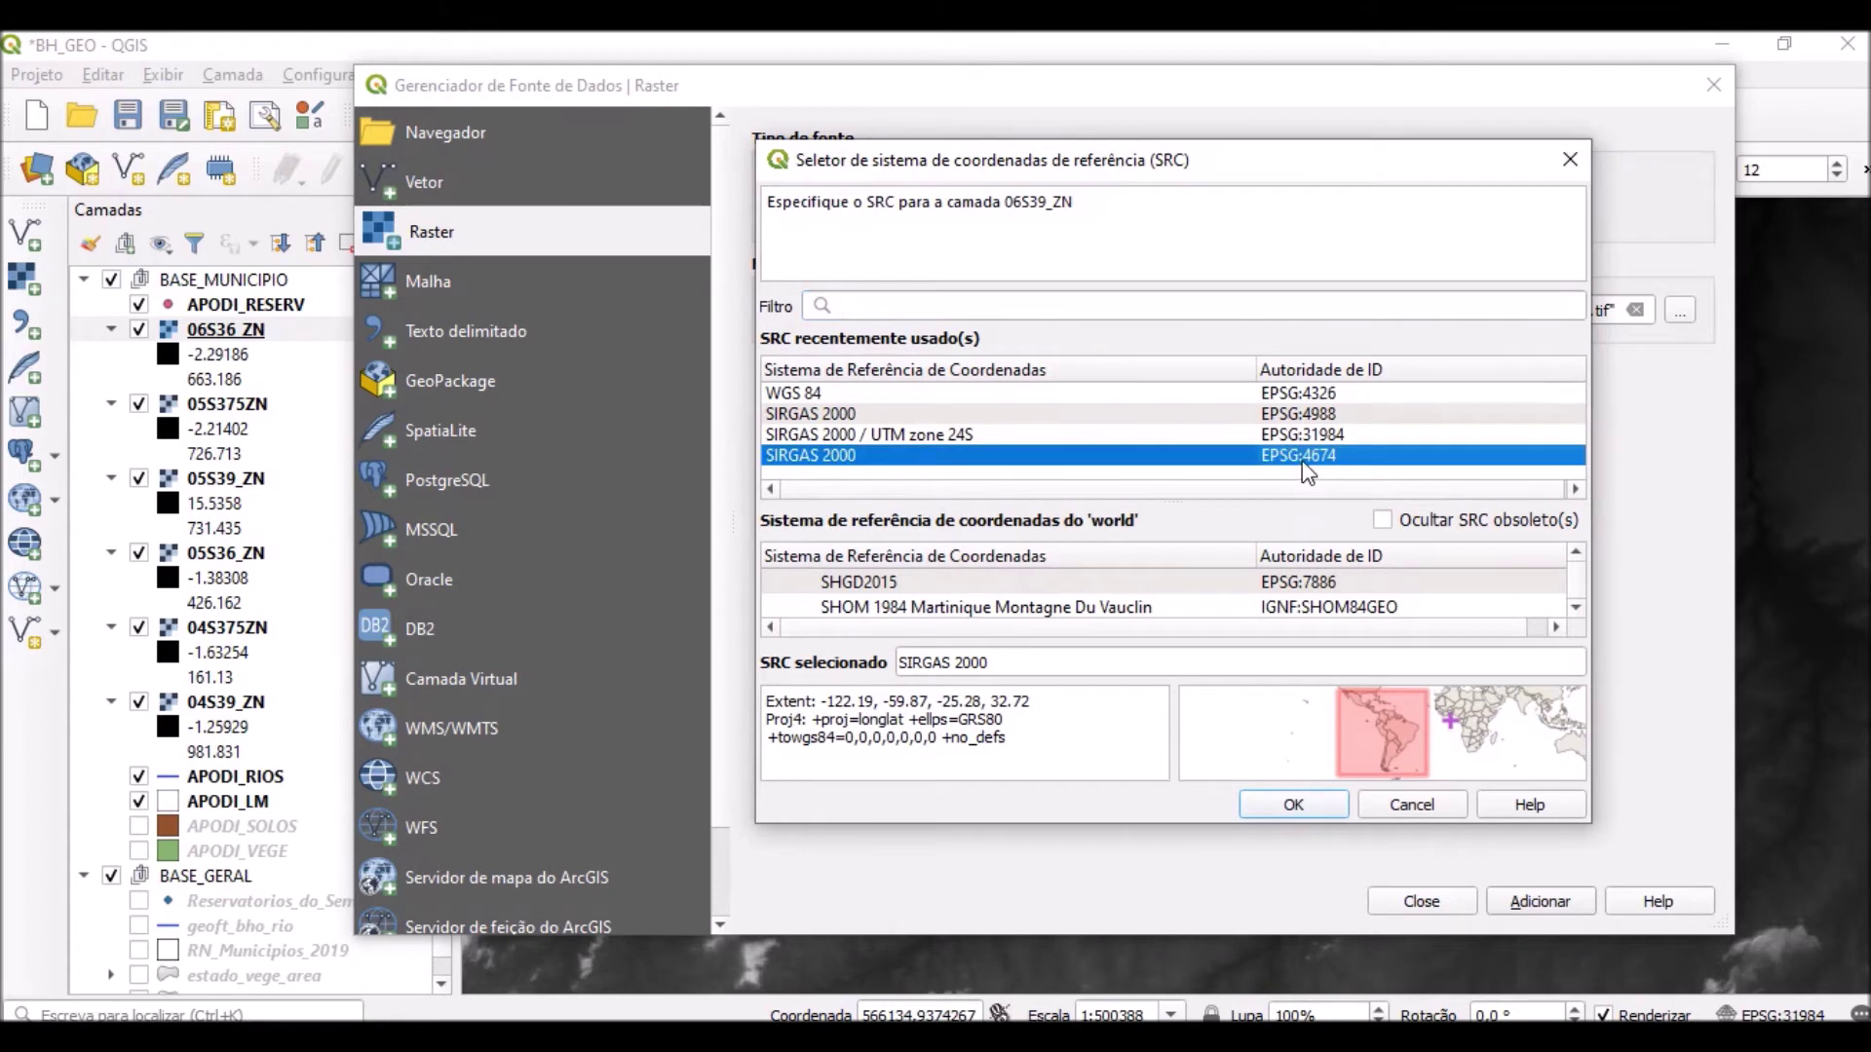
left_click(1319, 808)
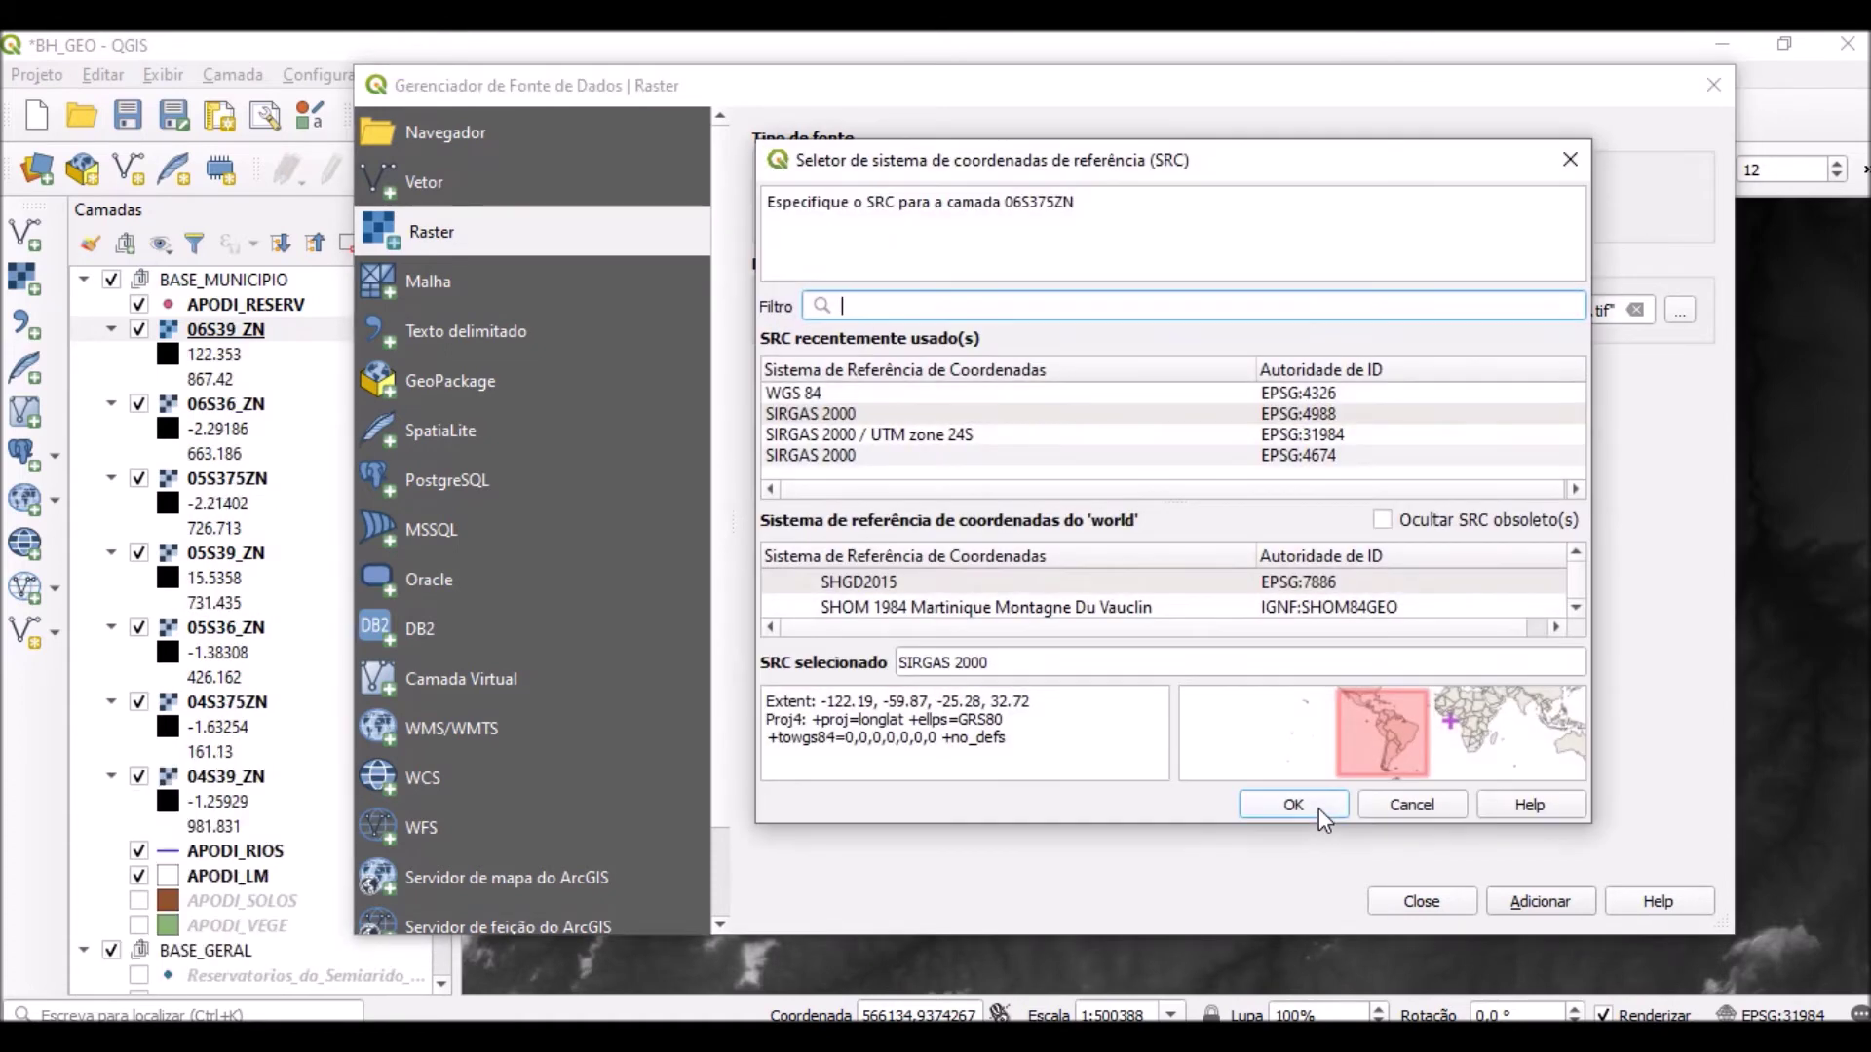
left_click(1340, 456)
left_click(1292, 807)
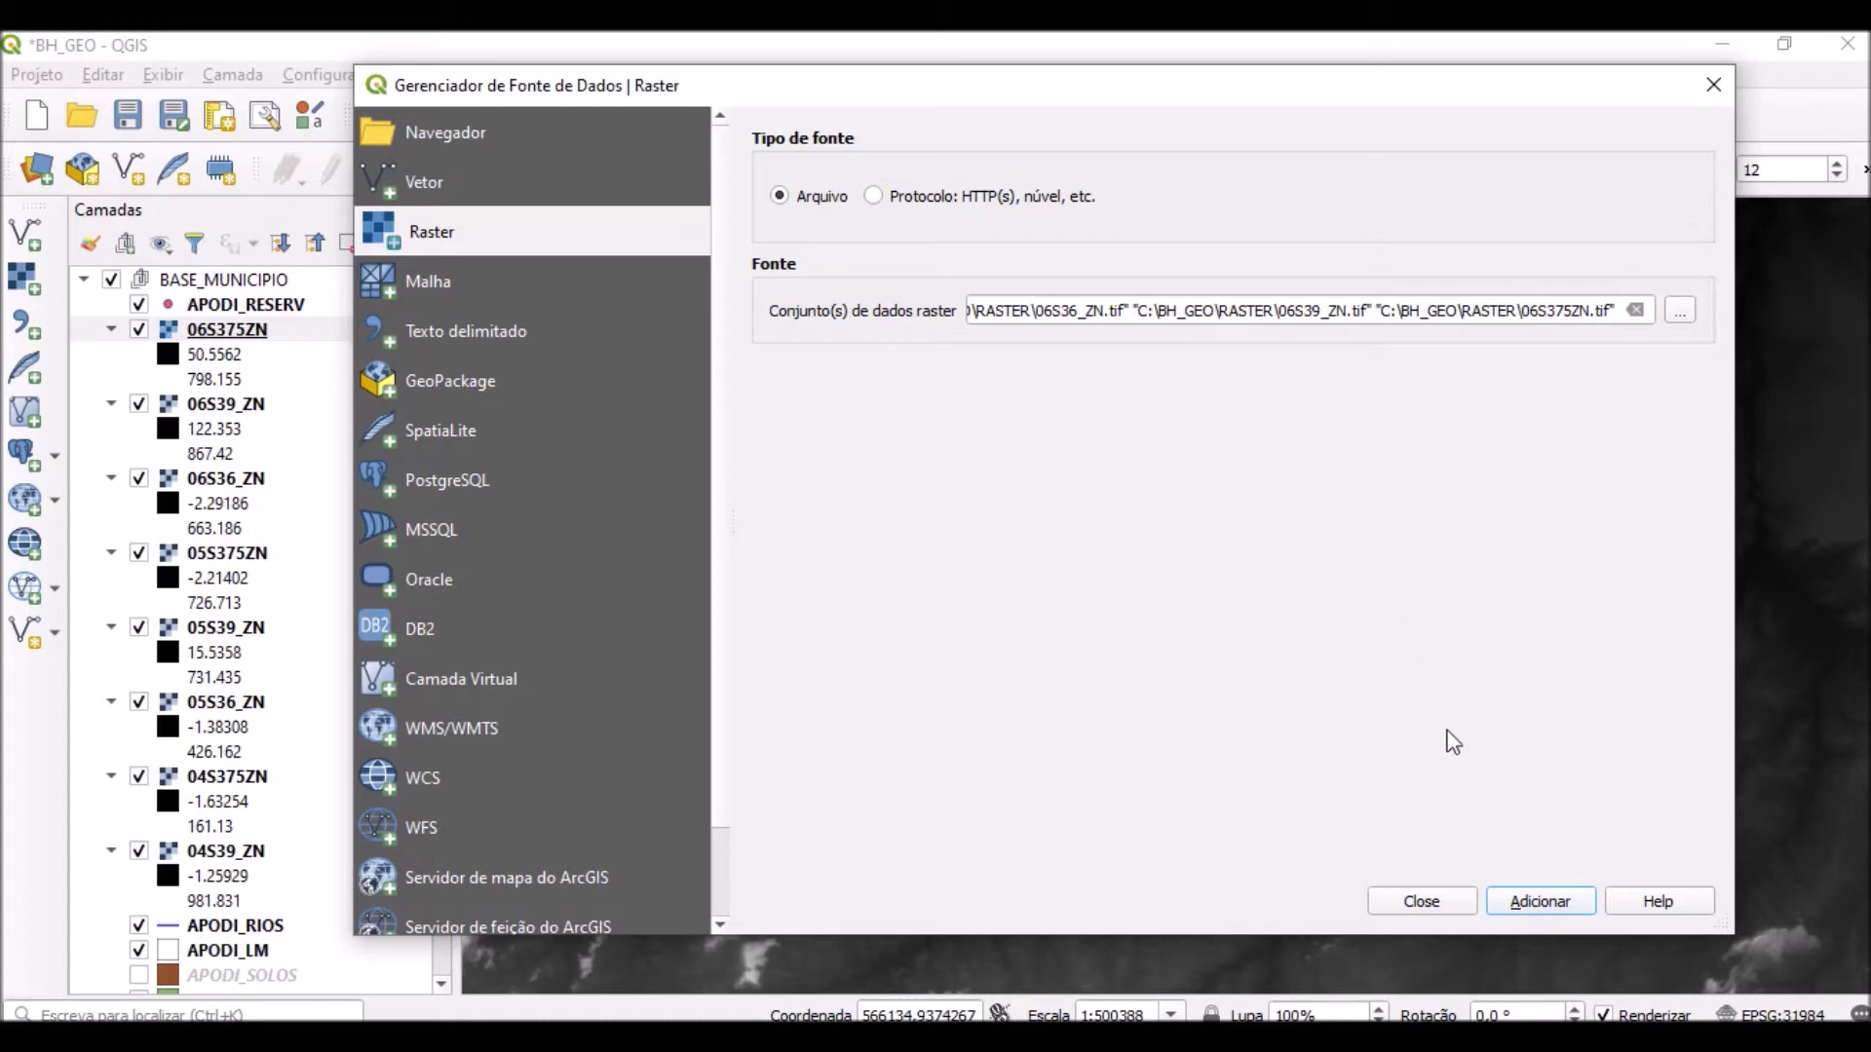
left_click(1425, 902)
Examine the full extent of the eight loaded altitude tiles on the map and their entries in the layer tree.
scroll(1159, 694, "down", 3)
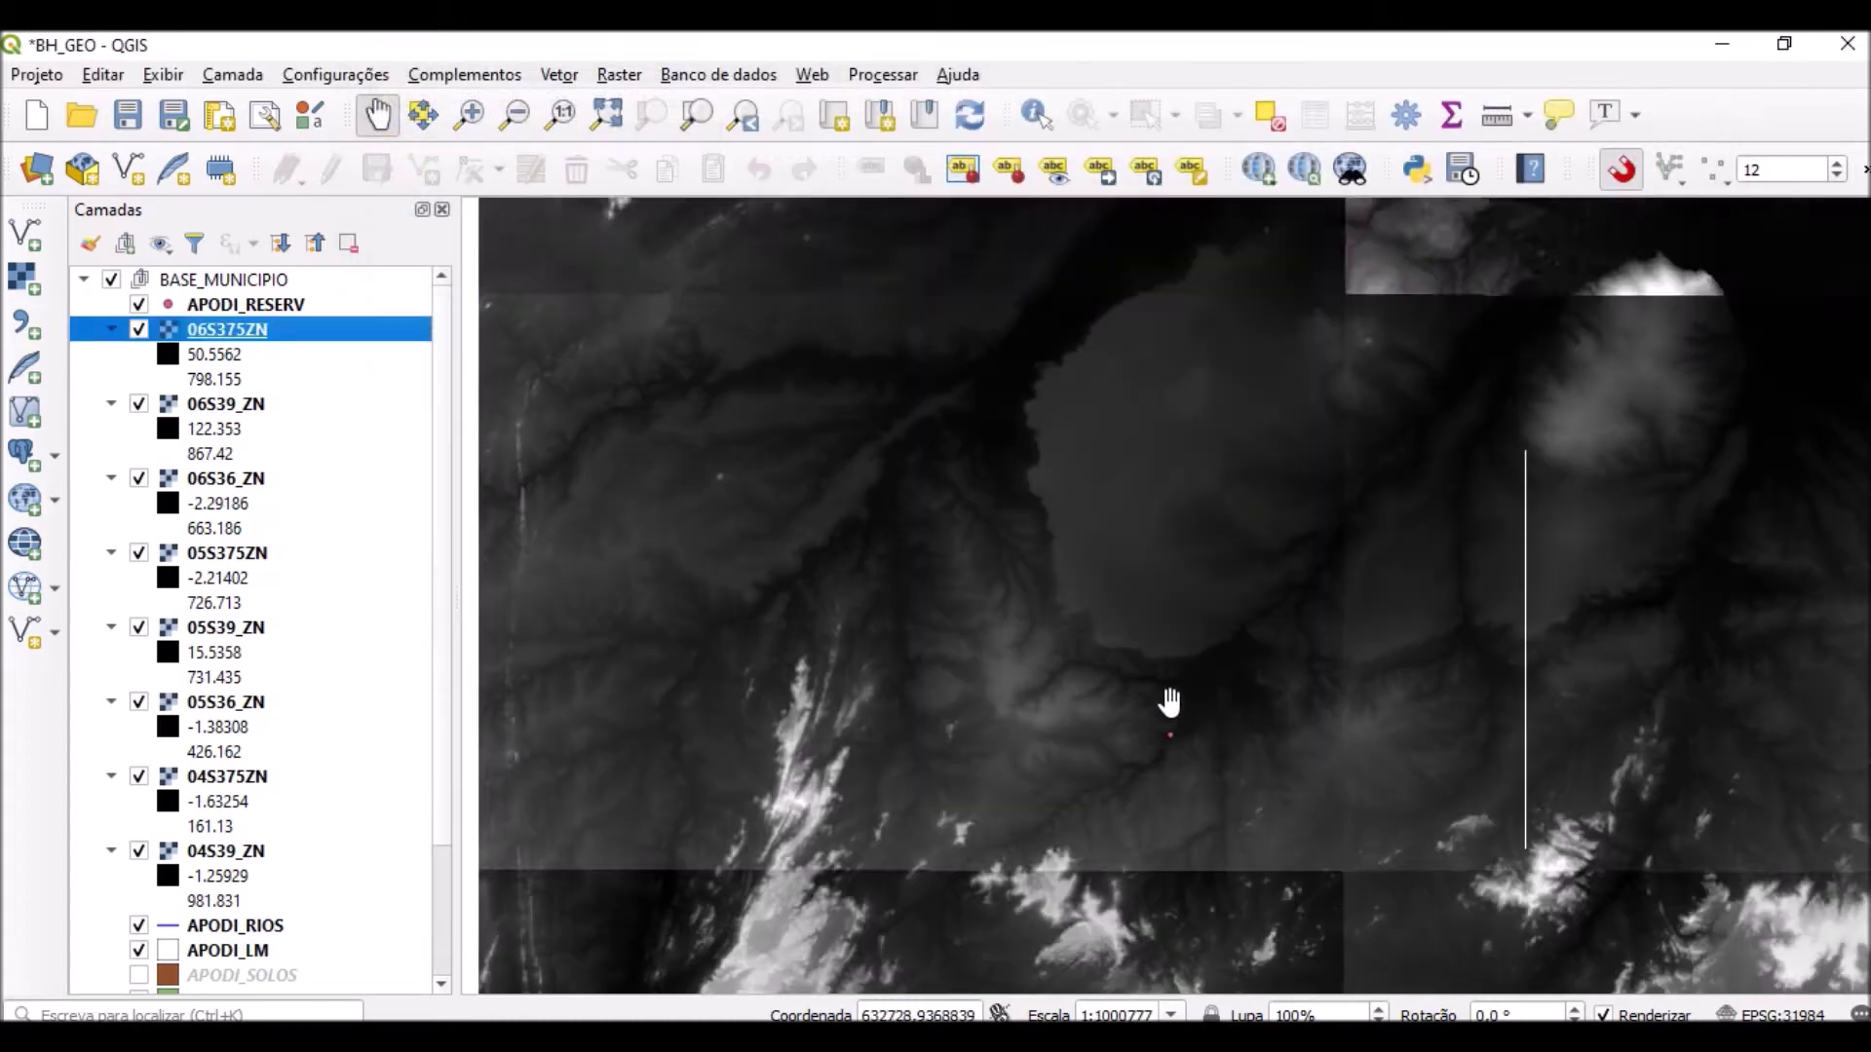
left_click(1160, 693)
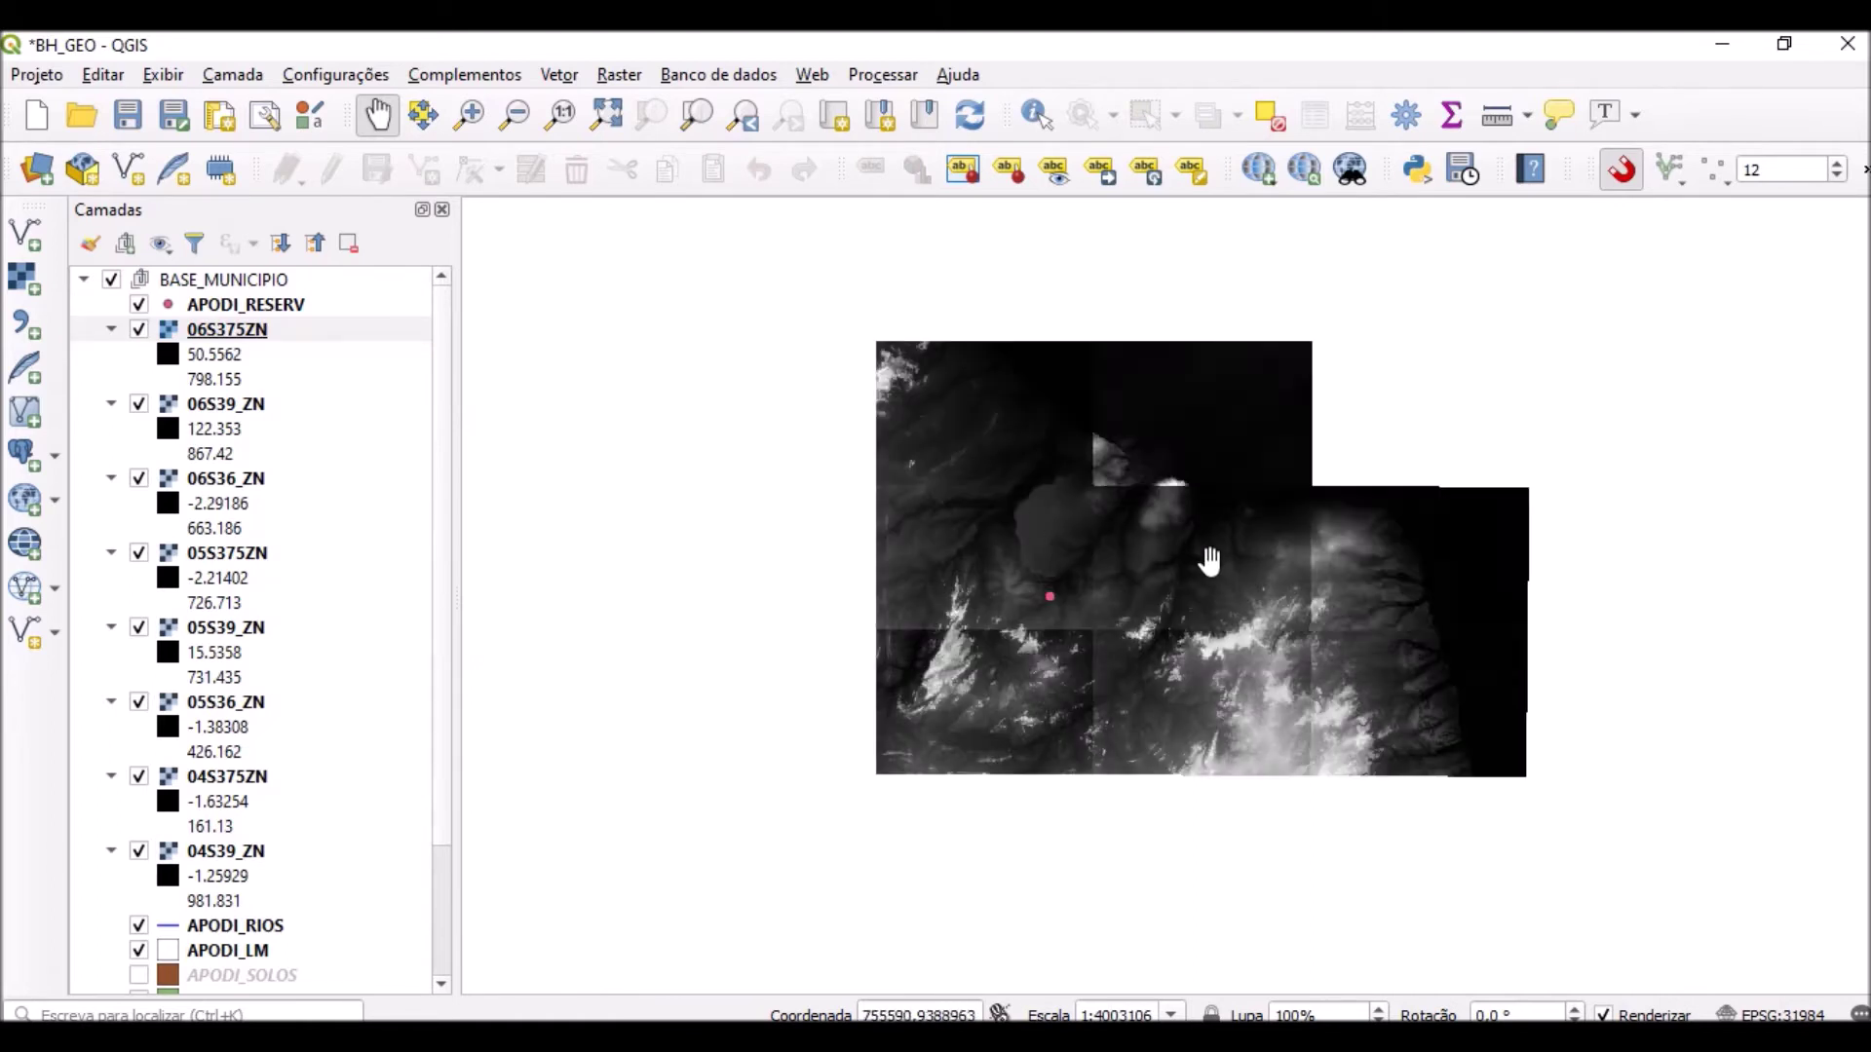
scroll(1228, 492, "up", 1)
scroll(1224, 509, "down", 1)
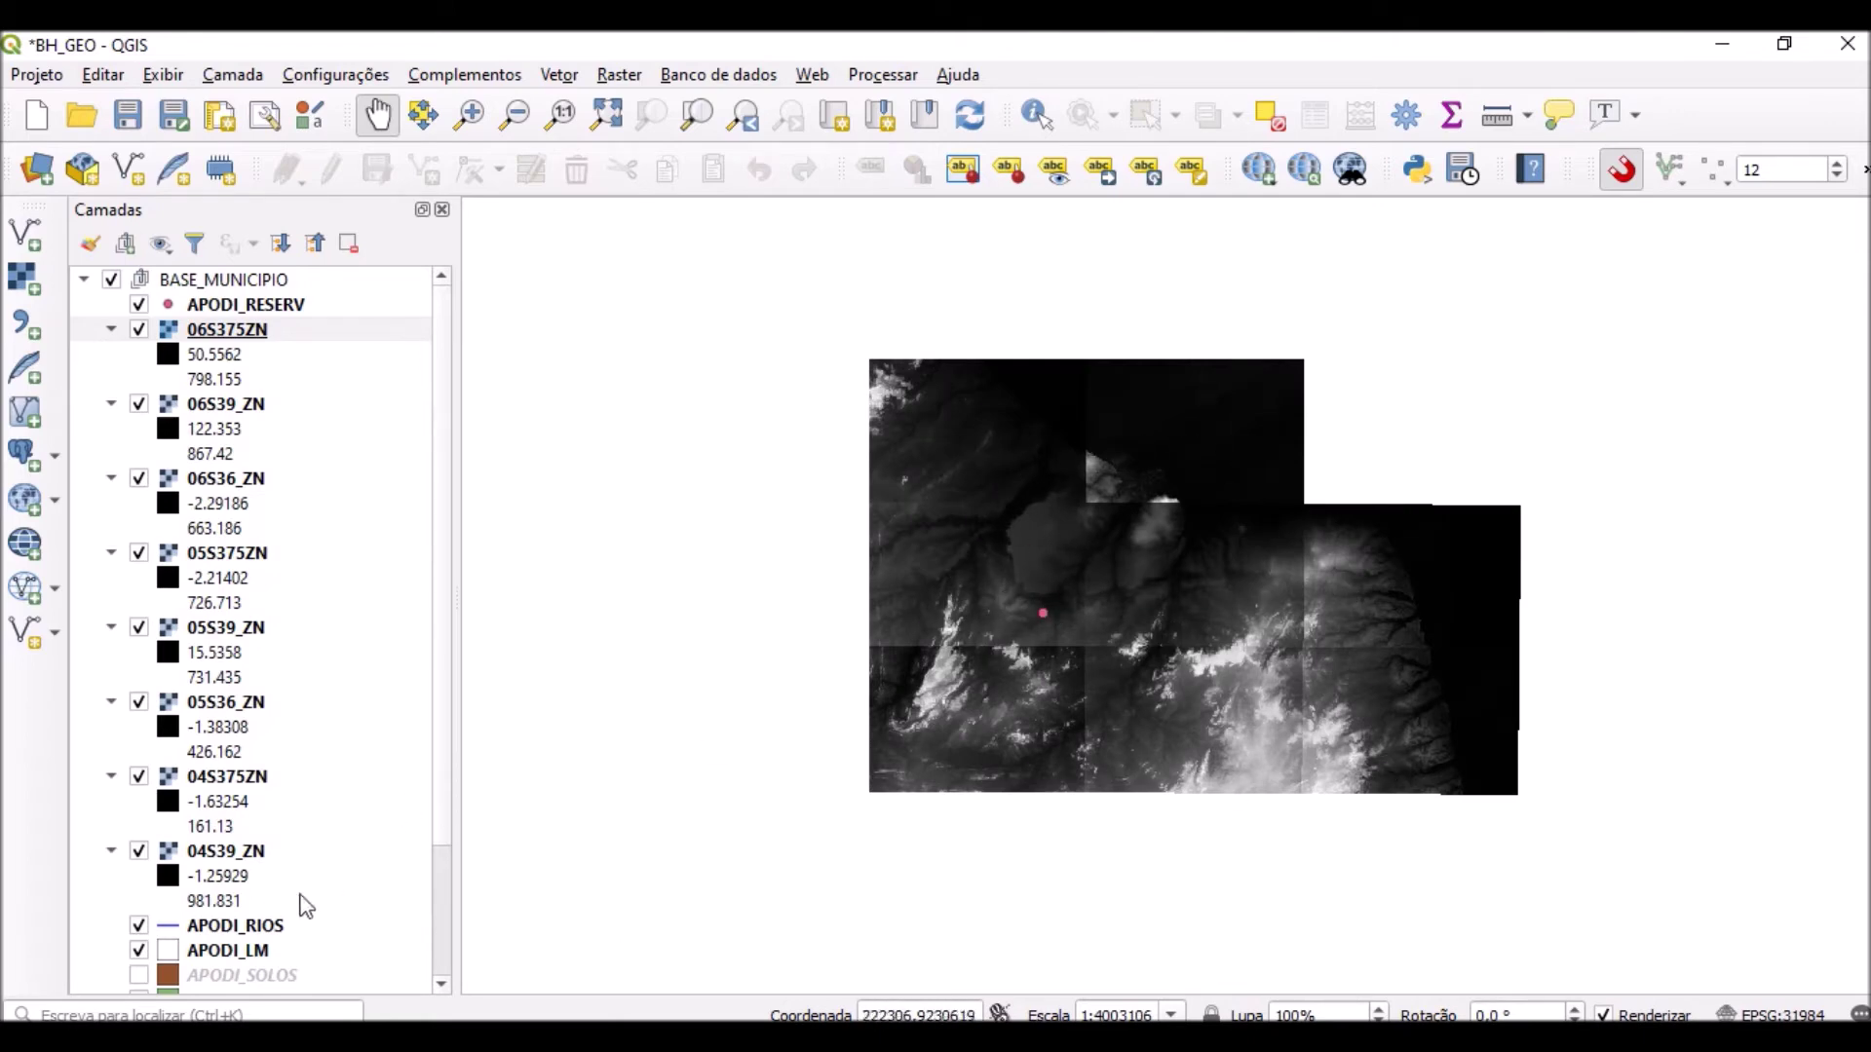
scroll(358, 721, "down", 1)
scroll(361, 726, "up", 1)
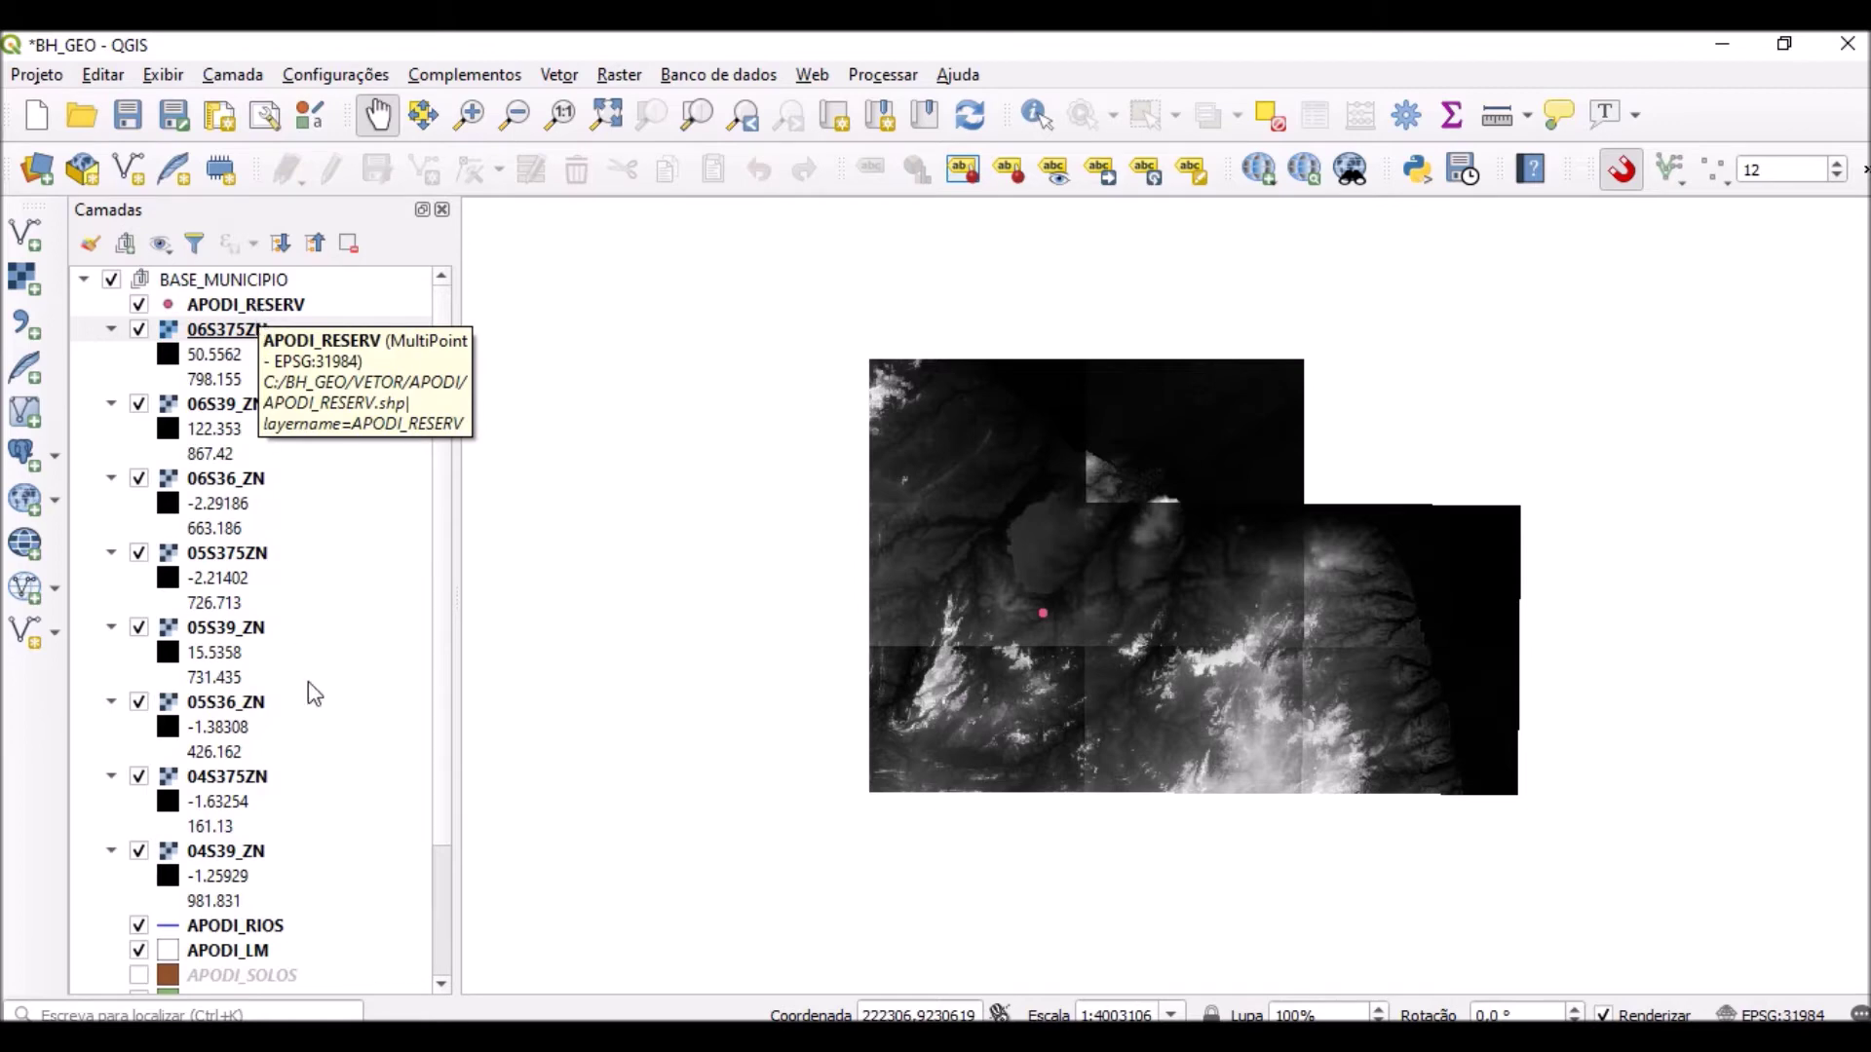
Select all eight altitude tiles, from 04S39_ZN to 06S375ZN, and move them from BASE_MUNICIPIO into the BASE_GERAL group.
left_click(283, 857)
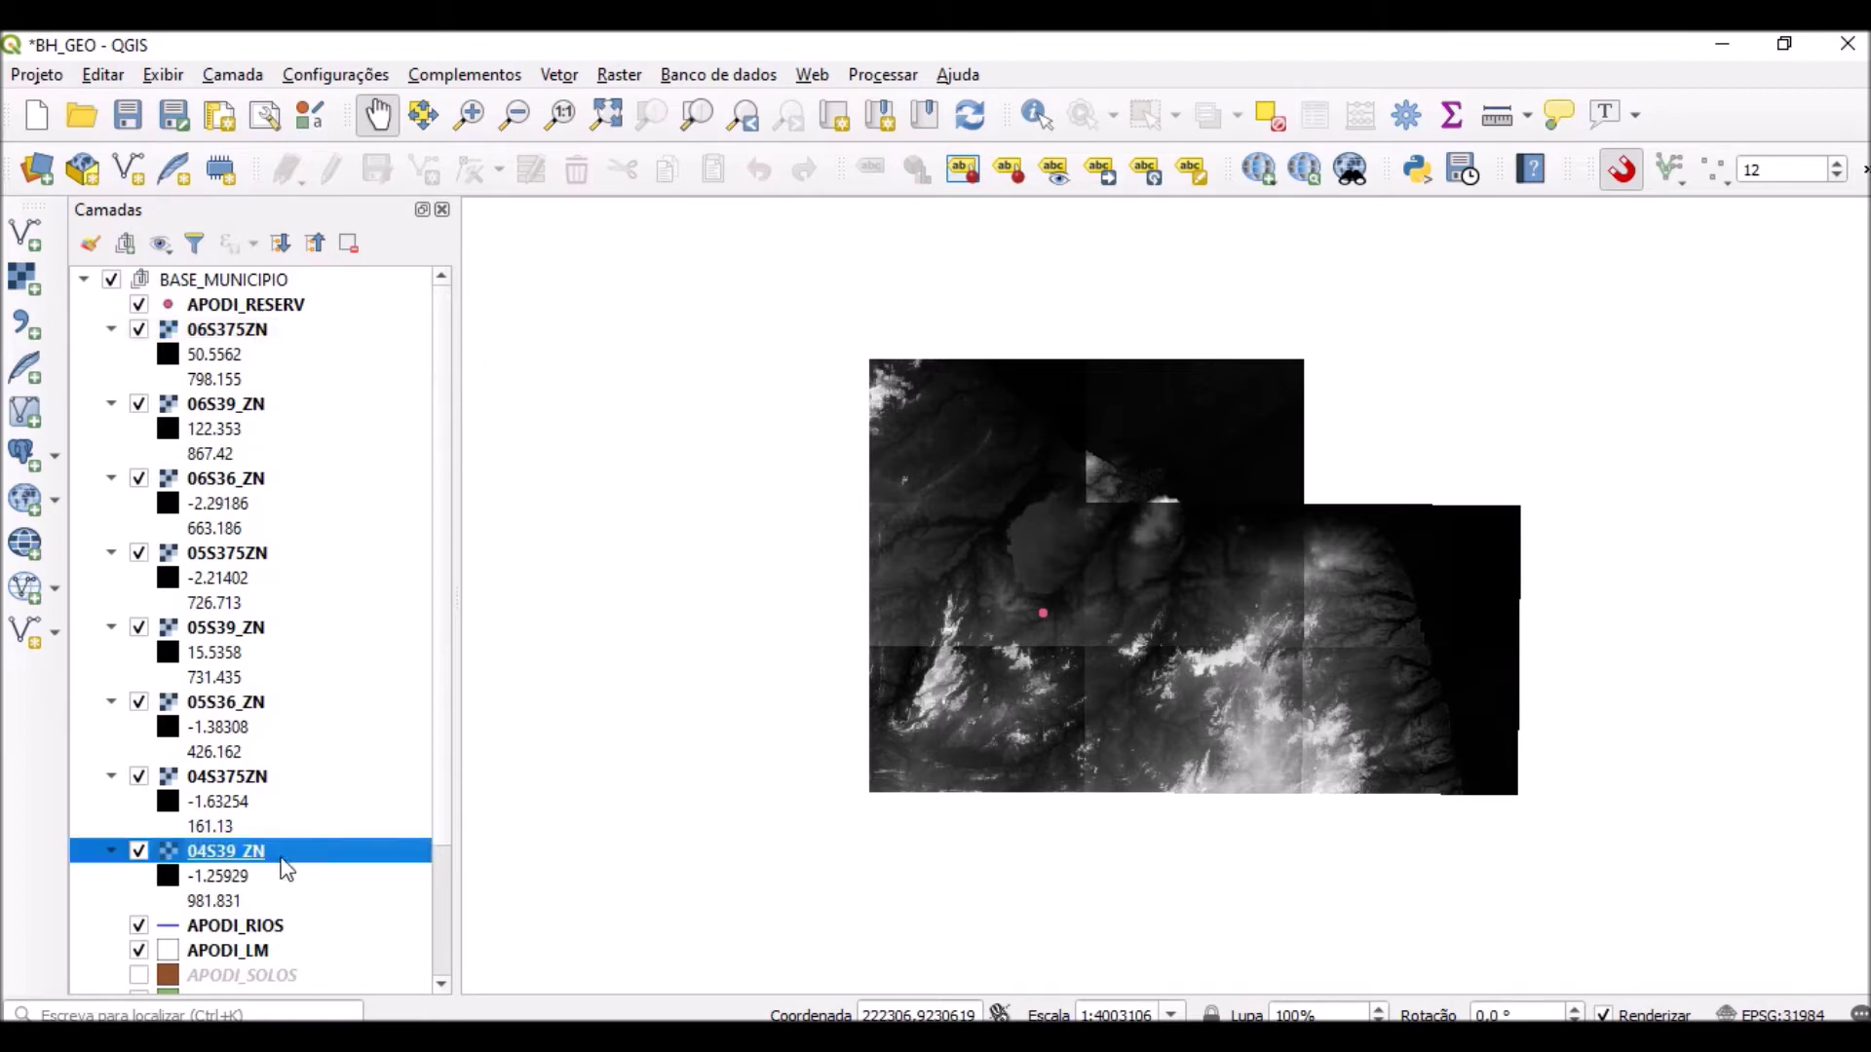
left_click(261, 776, "ctrl")
left_click(249, 703, "ctrl")
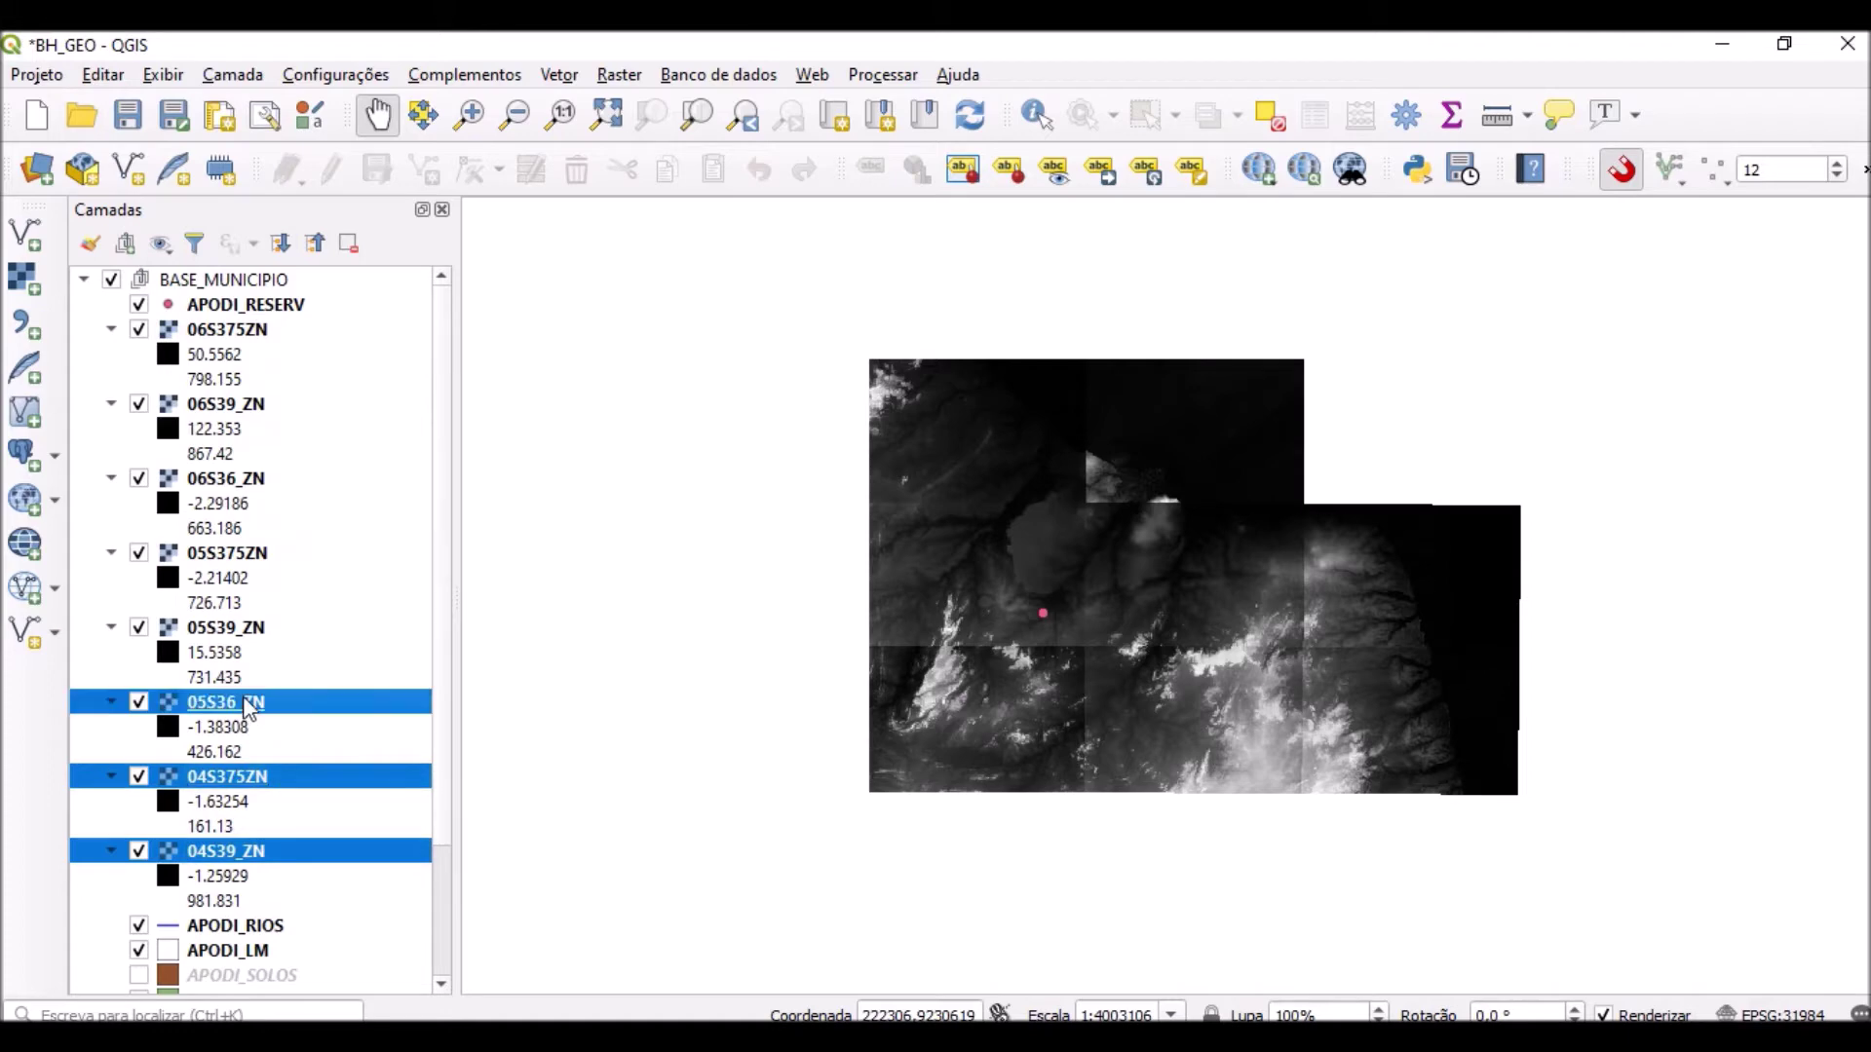
left_click(238, 628, "ctrl")
left_click(230, 553, "ctrl")
left_click(222, 480, "ctrl")
left_click(230, 405, "ctrl")
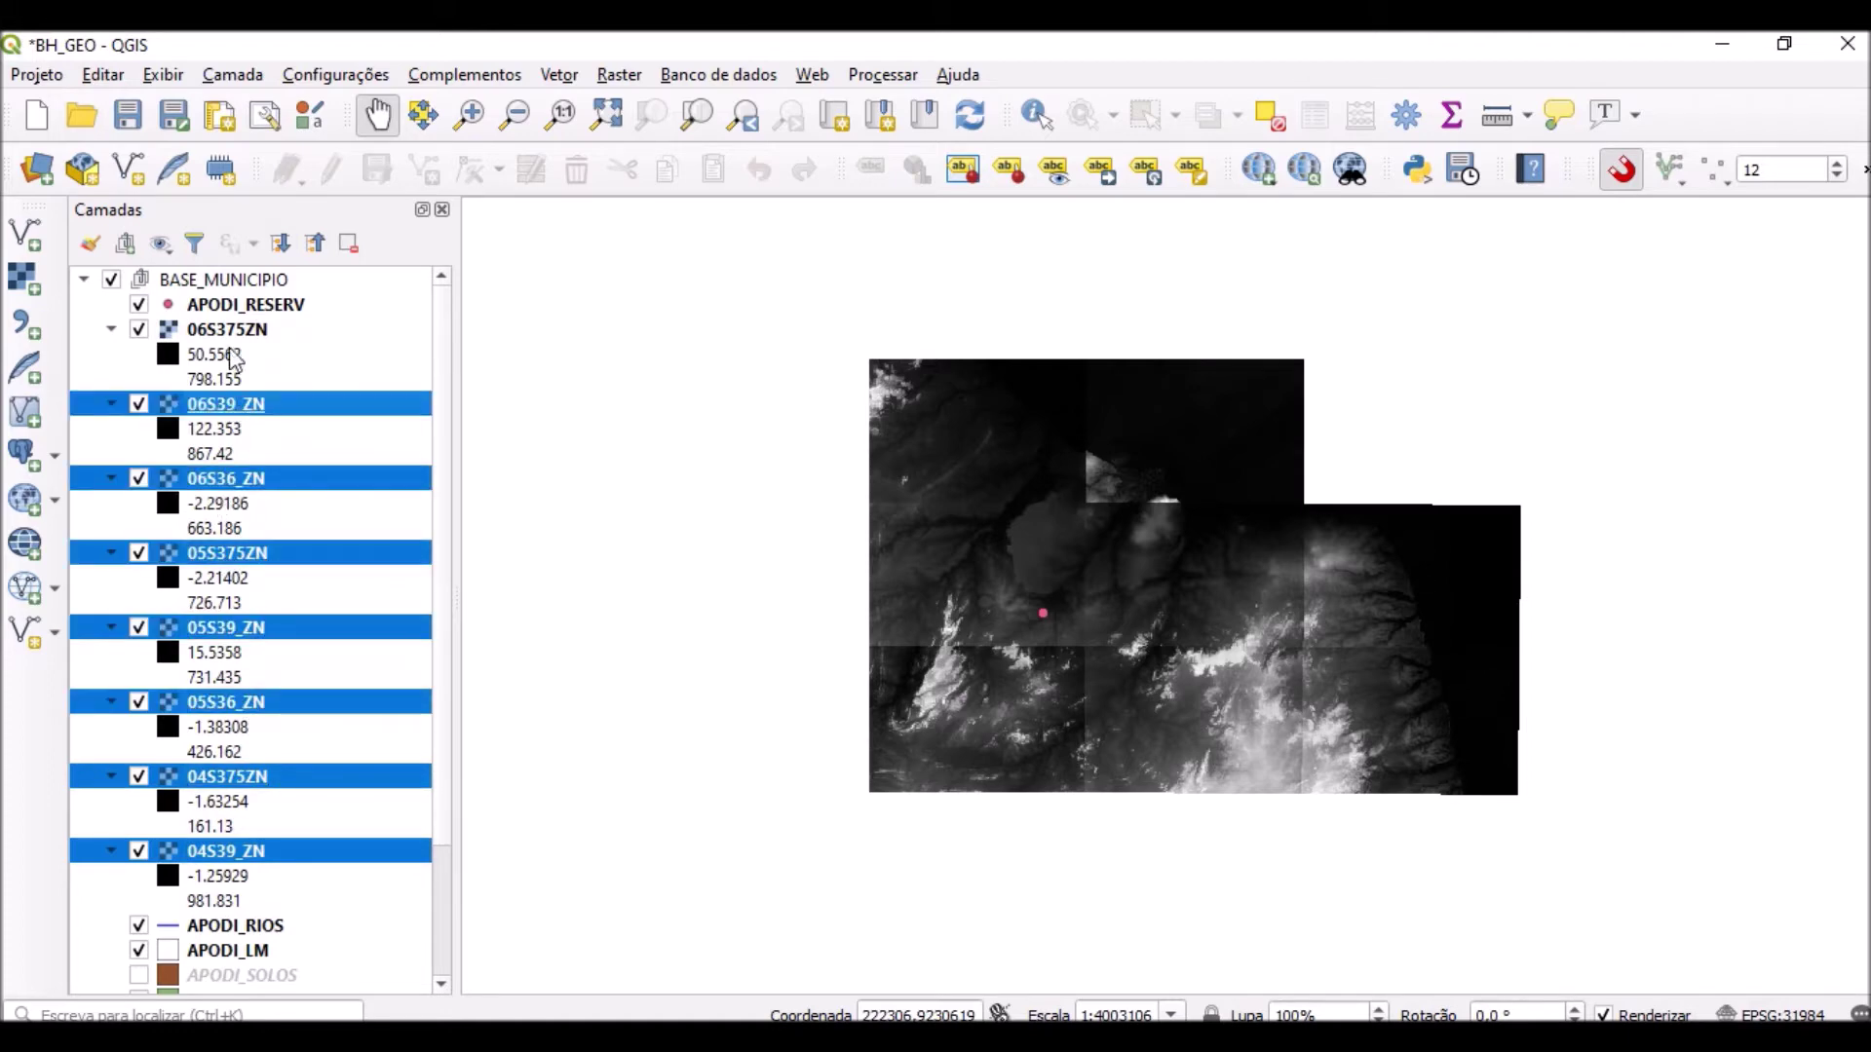
left_click(232, 330, "ctrl")
mouse_move(278, 339)
left_mouse_down()
mouse_move(301, 493)
mouse_move(297, 885)
mouse_move(265, 343)
left_mouse_up()
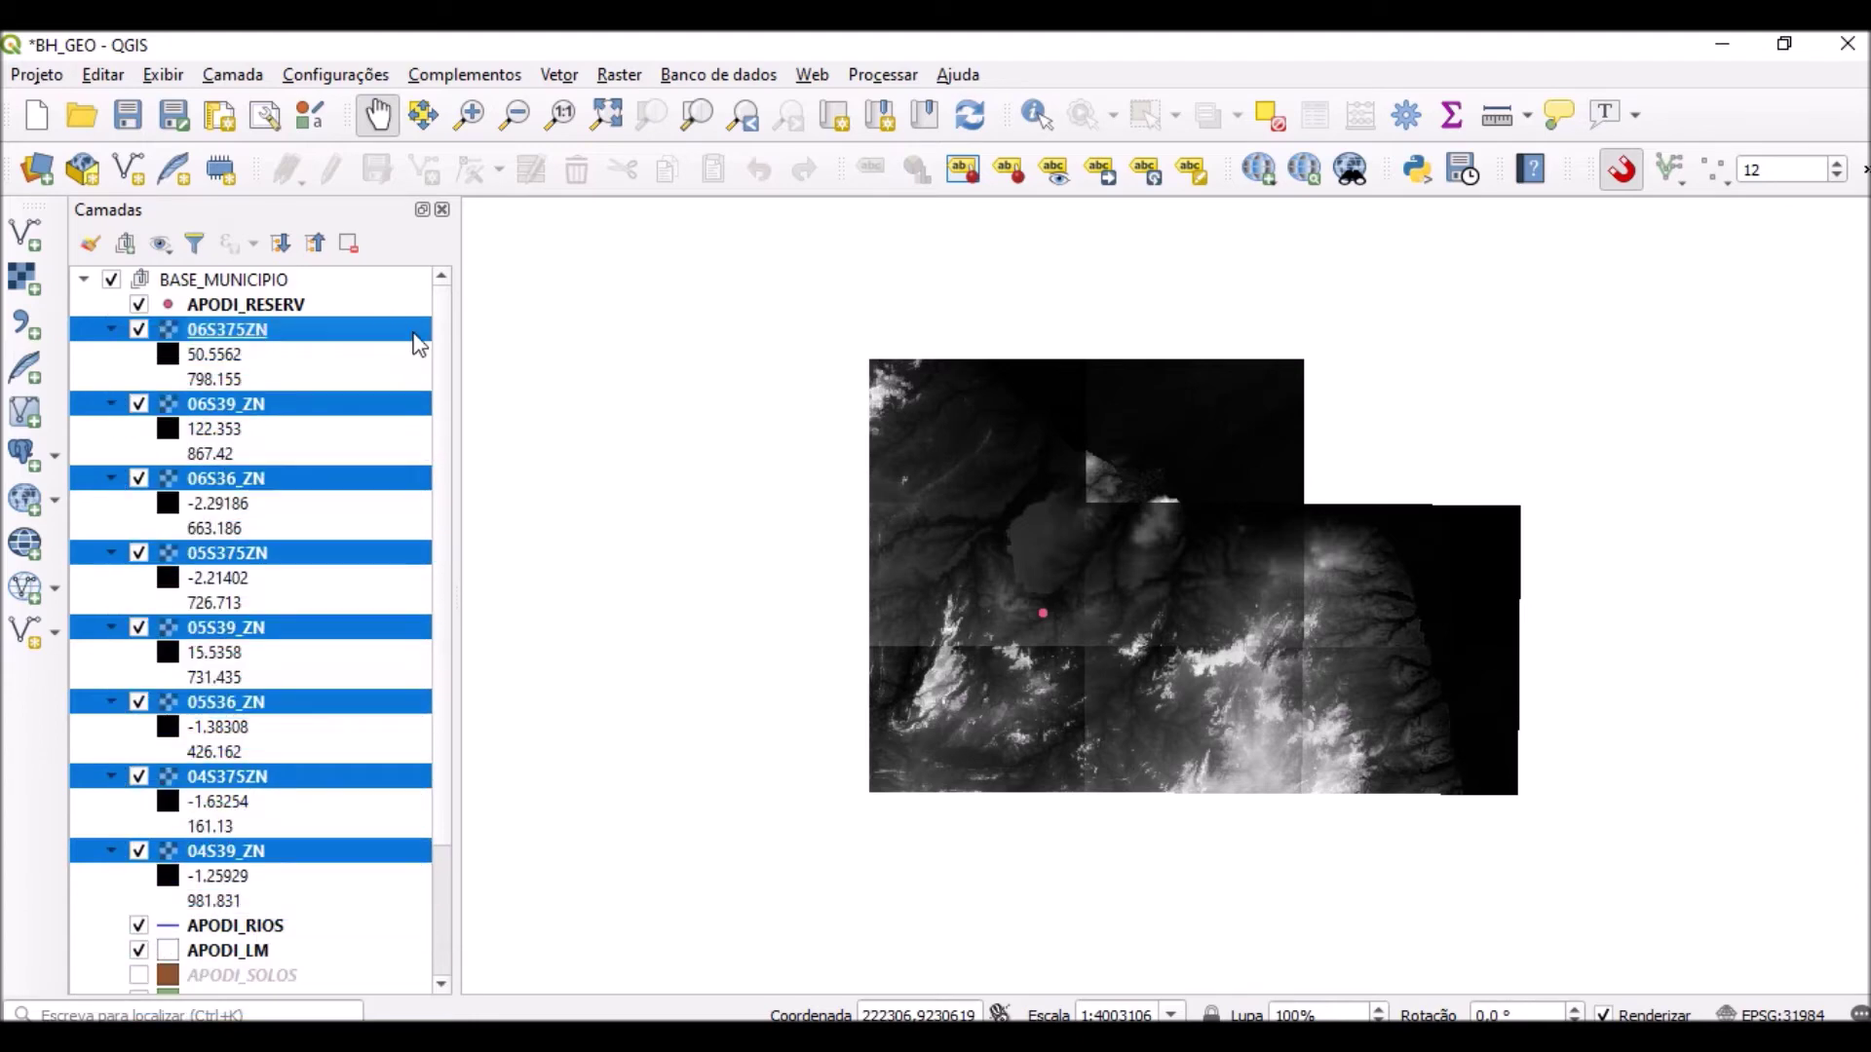
scroll(444, 390, "down", 2)
scroll(444, 441, "up", 1)
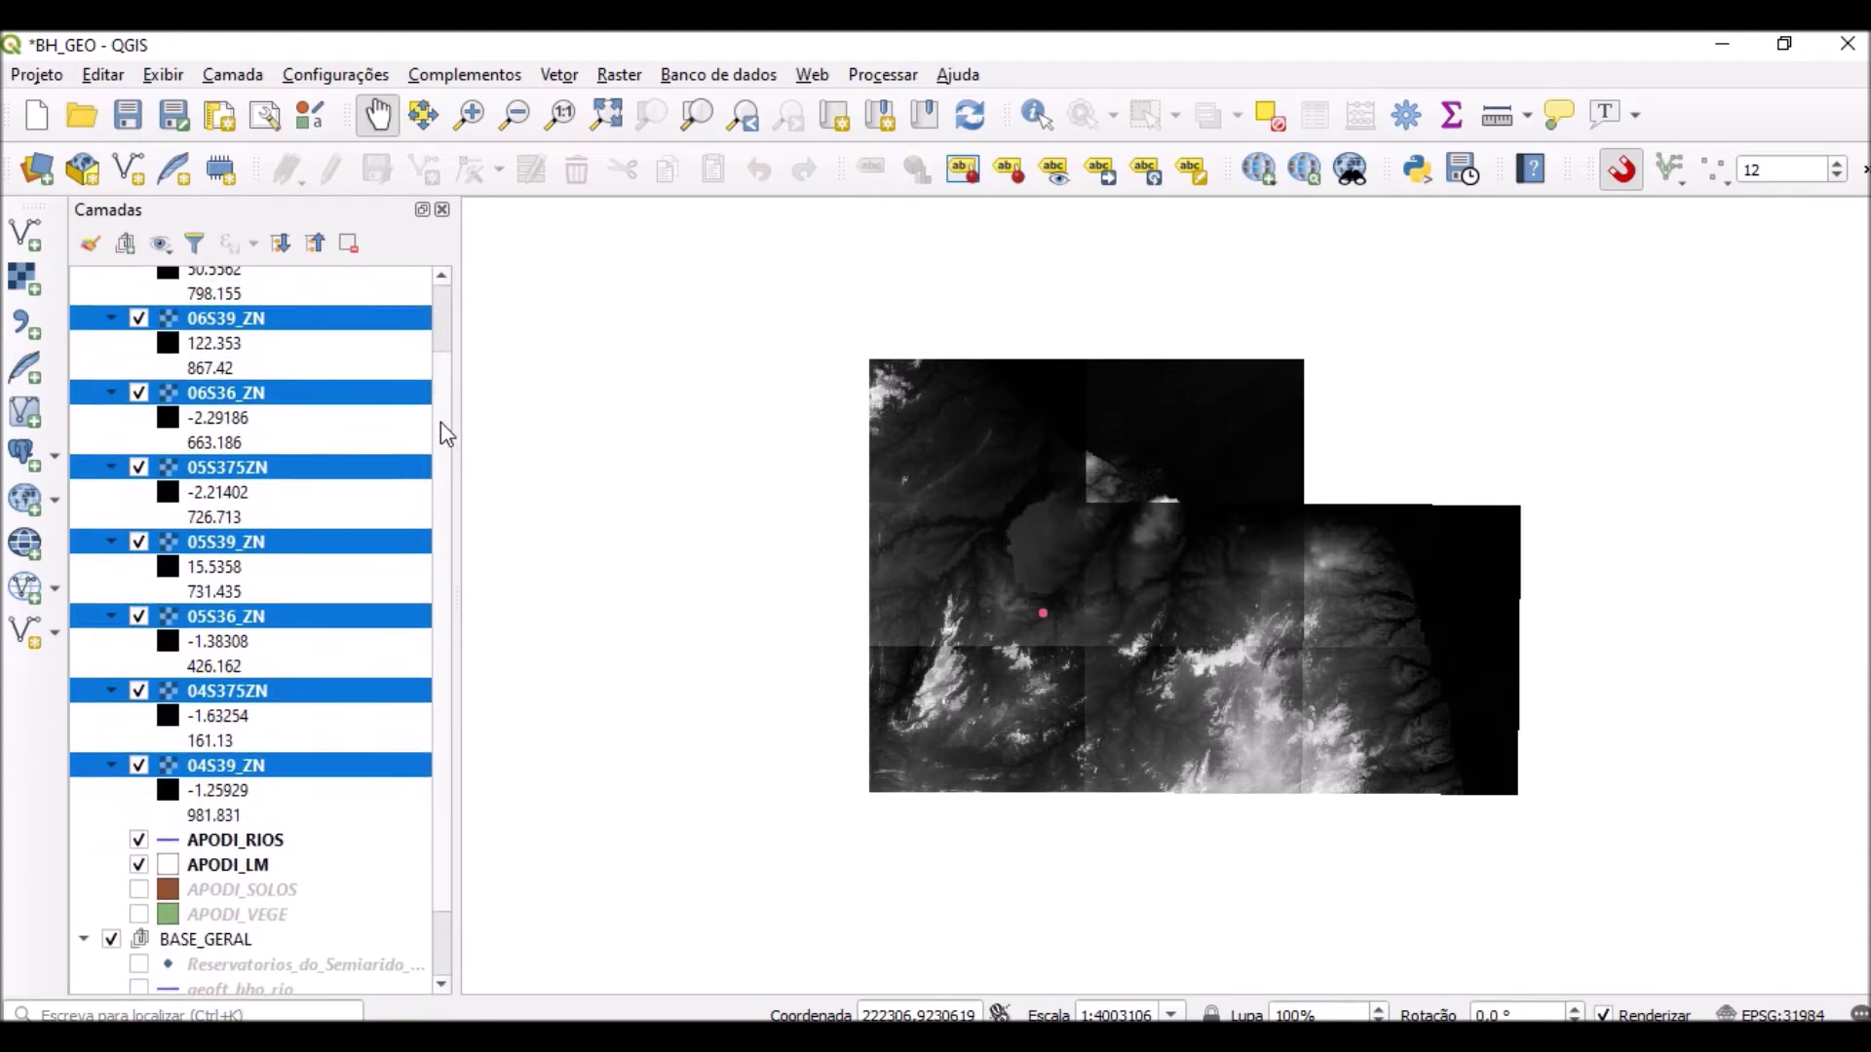
left_click_drag(304, 322, 289, 945)
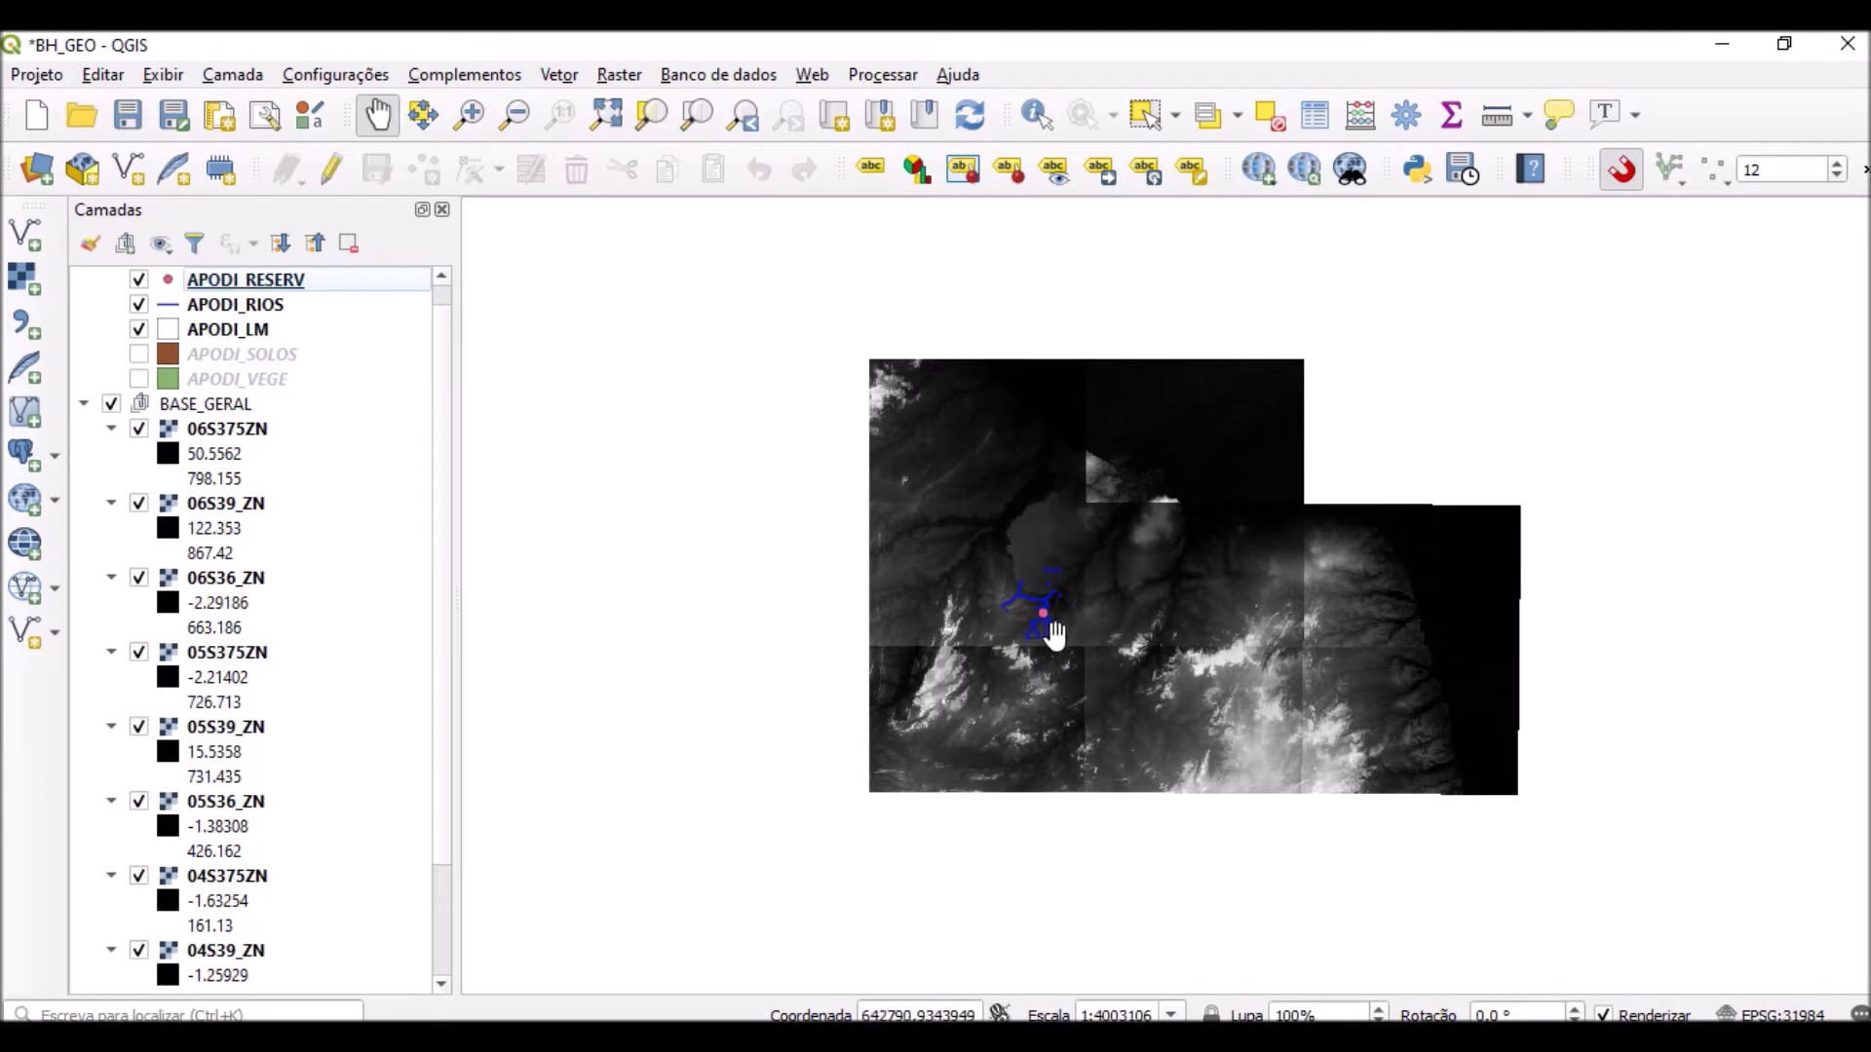
Hide the APODI_RIOS, APODI_LM and APODI_RESERV layers in the BASE_MUNICIPIO group.
scroll(180, 448, "up", 1)
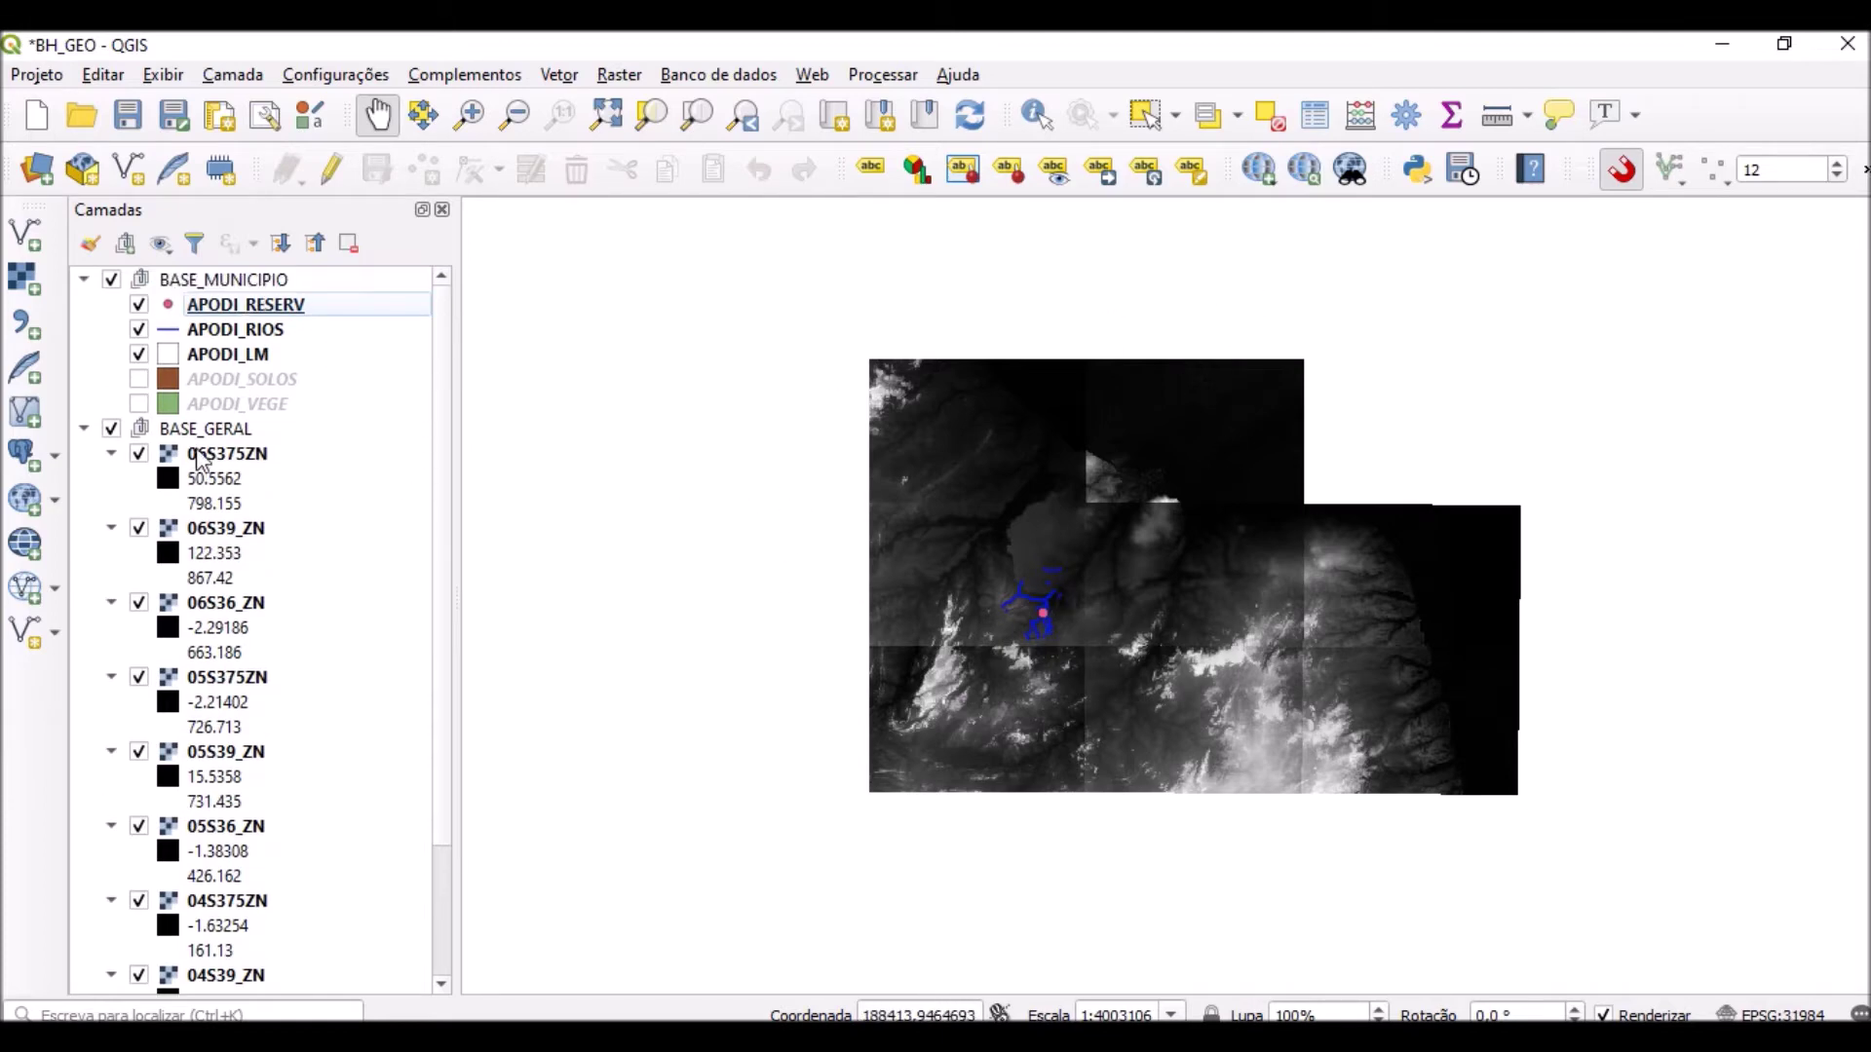
left_click(138, 329)
left_click(139, 355)
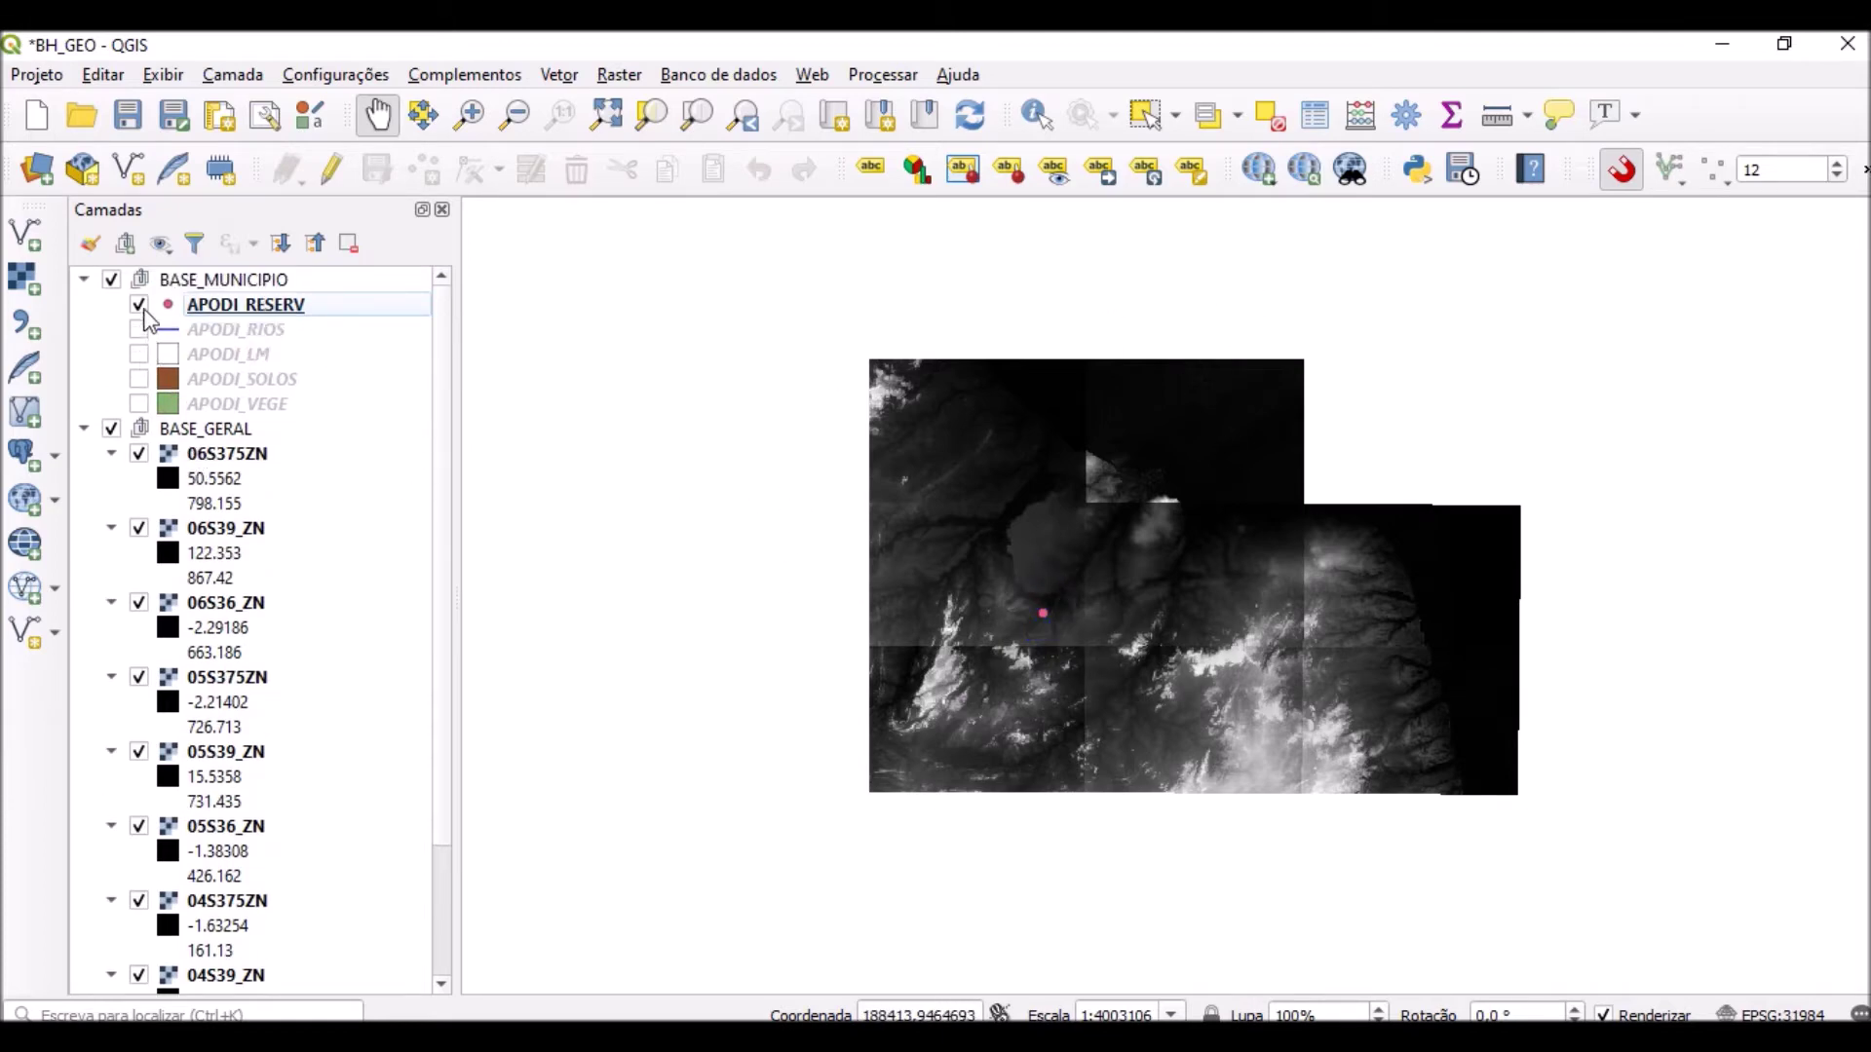
left_click(140, 305)
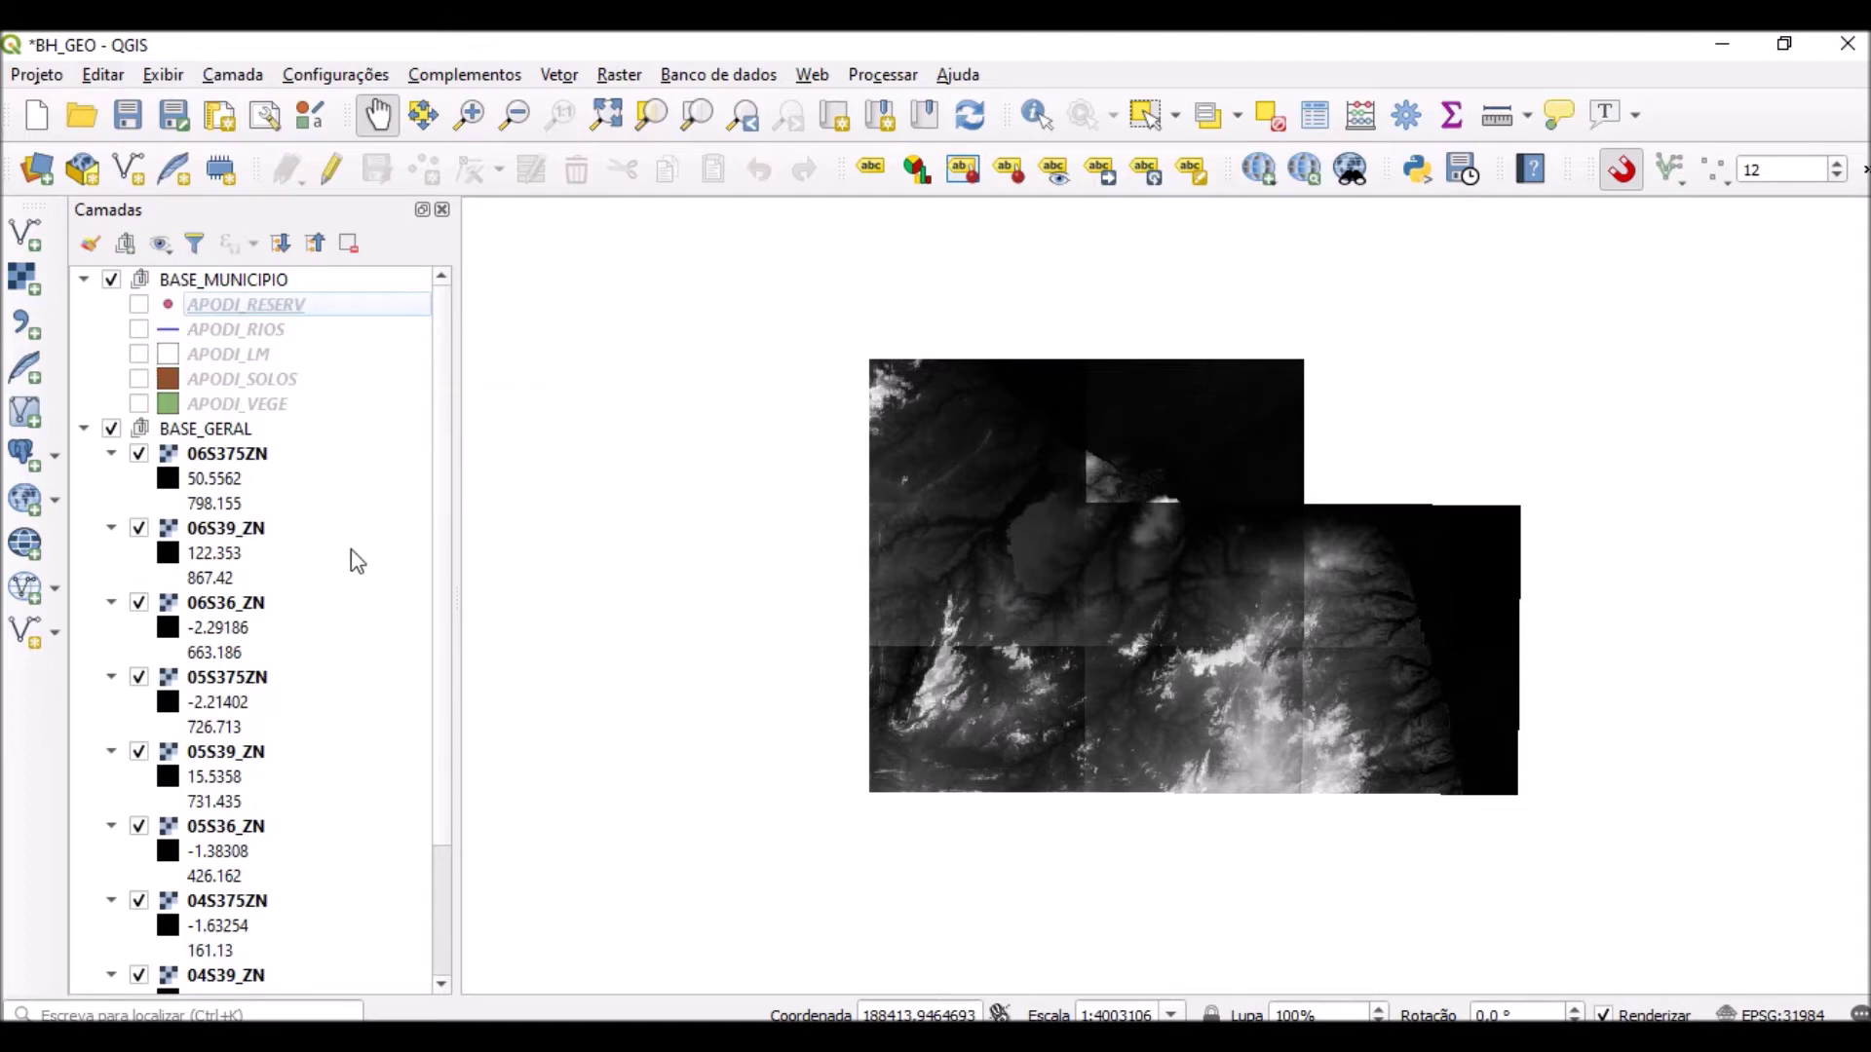
Make the RN_Municipios_2019 layer visible and move it above the altitude tiles in the BASE_GERAL group.
scroll(263, 660, "down", 2)
scroll(277, 865, "down", 1)
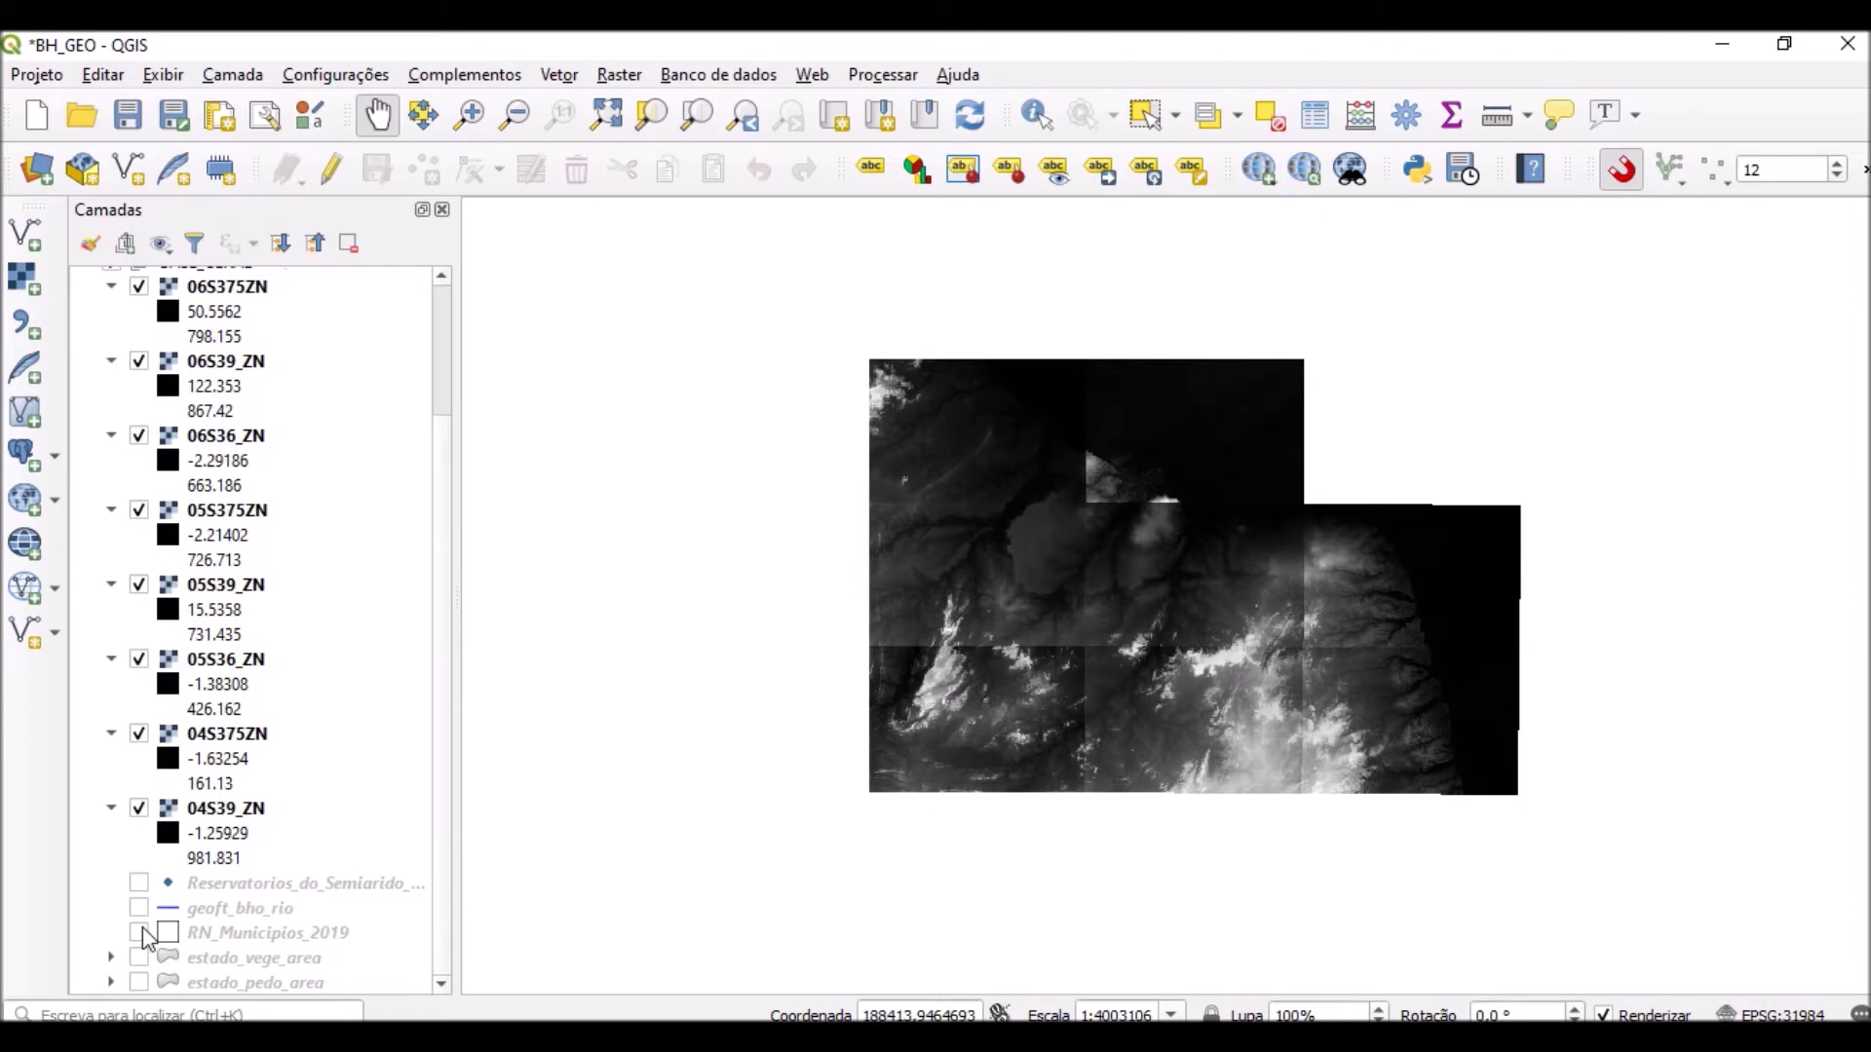
left_click(139, 933)
mouse_move(246, 936)
left_mouse_down()
mouse_move(328, 390)
mouse_move(274, 292)
mouse_move(263, 378)
left_mouse_up()
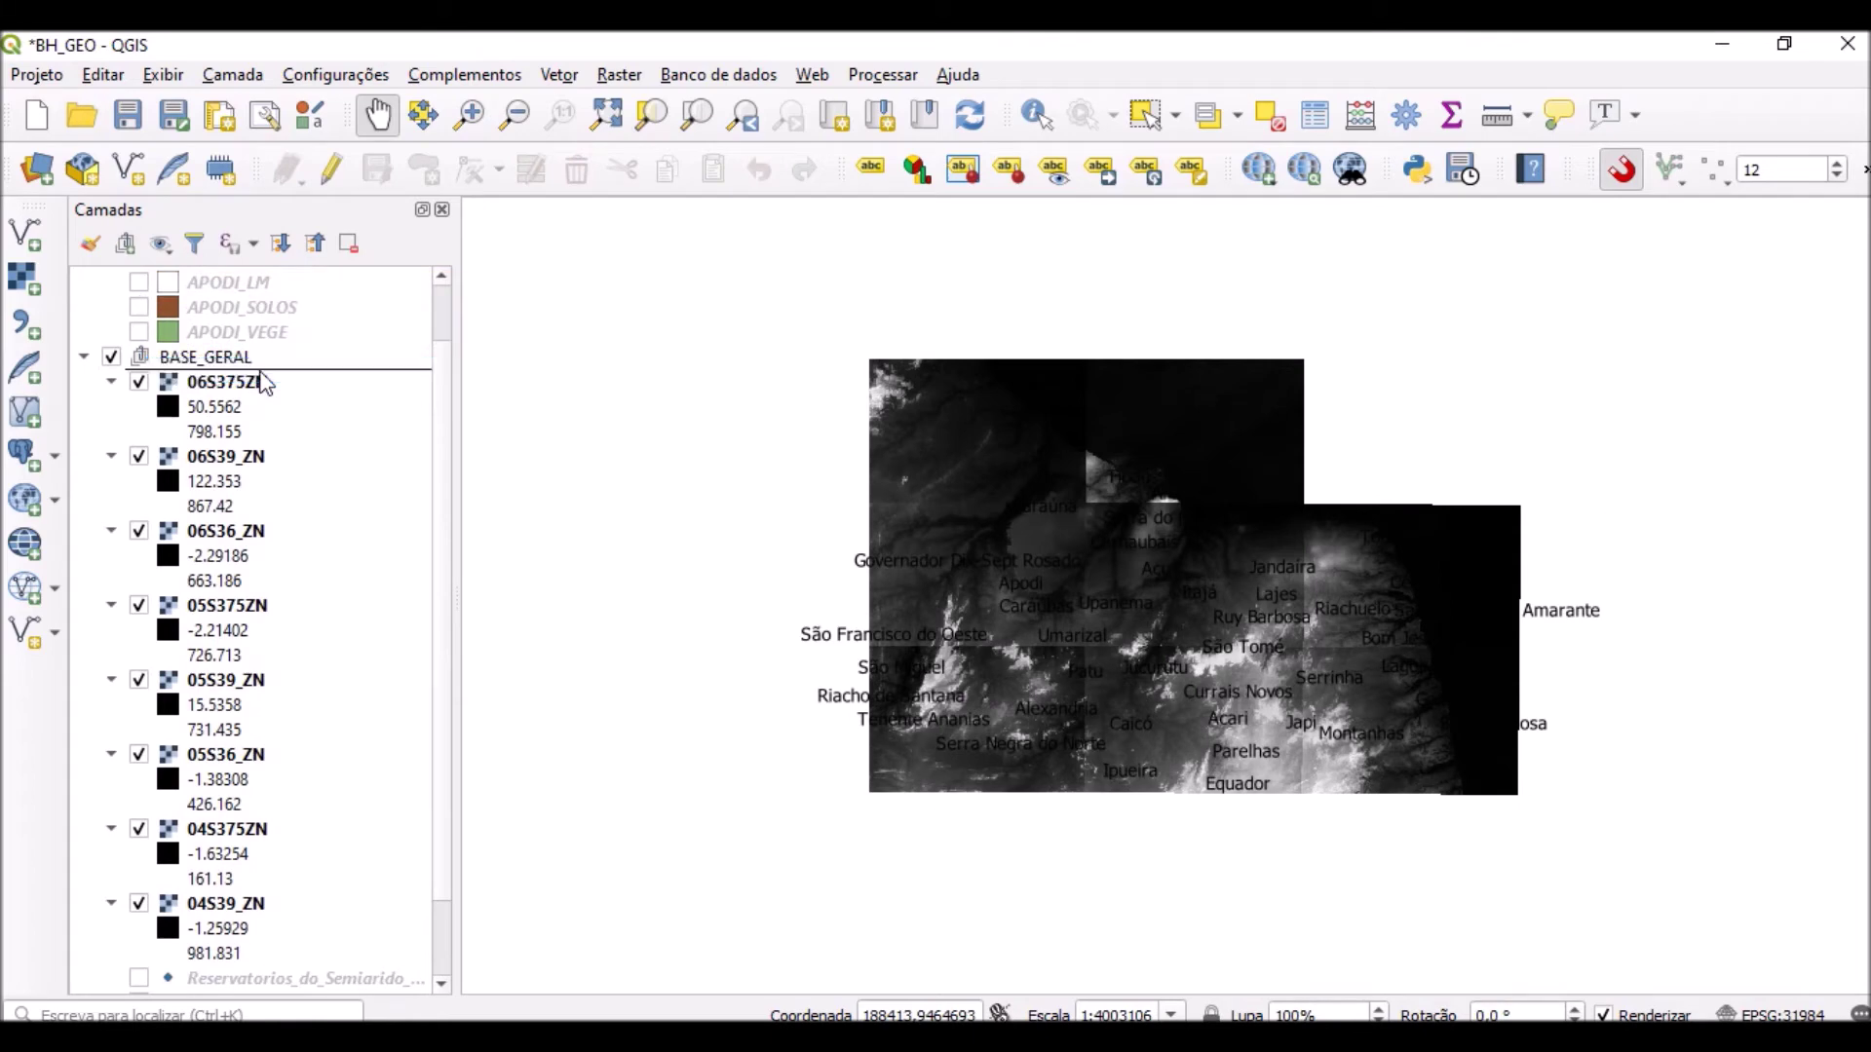
Check how the tiles cover the municipality boundaries and go through the eight tile layers from 06S375ZN to 04S39_ZN.
scroll(1452, 575, "up", 1)
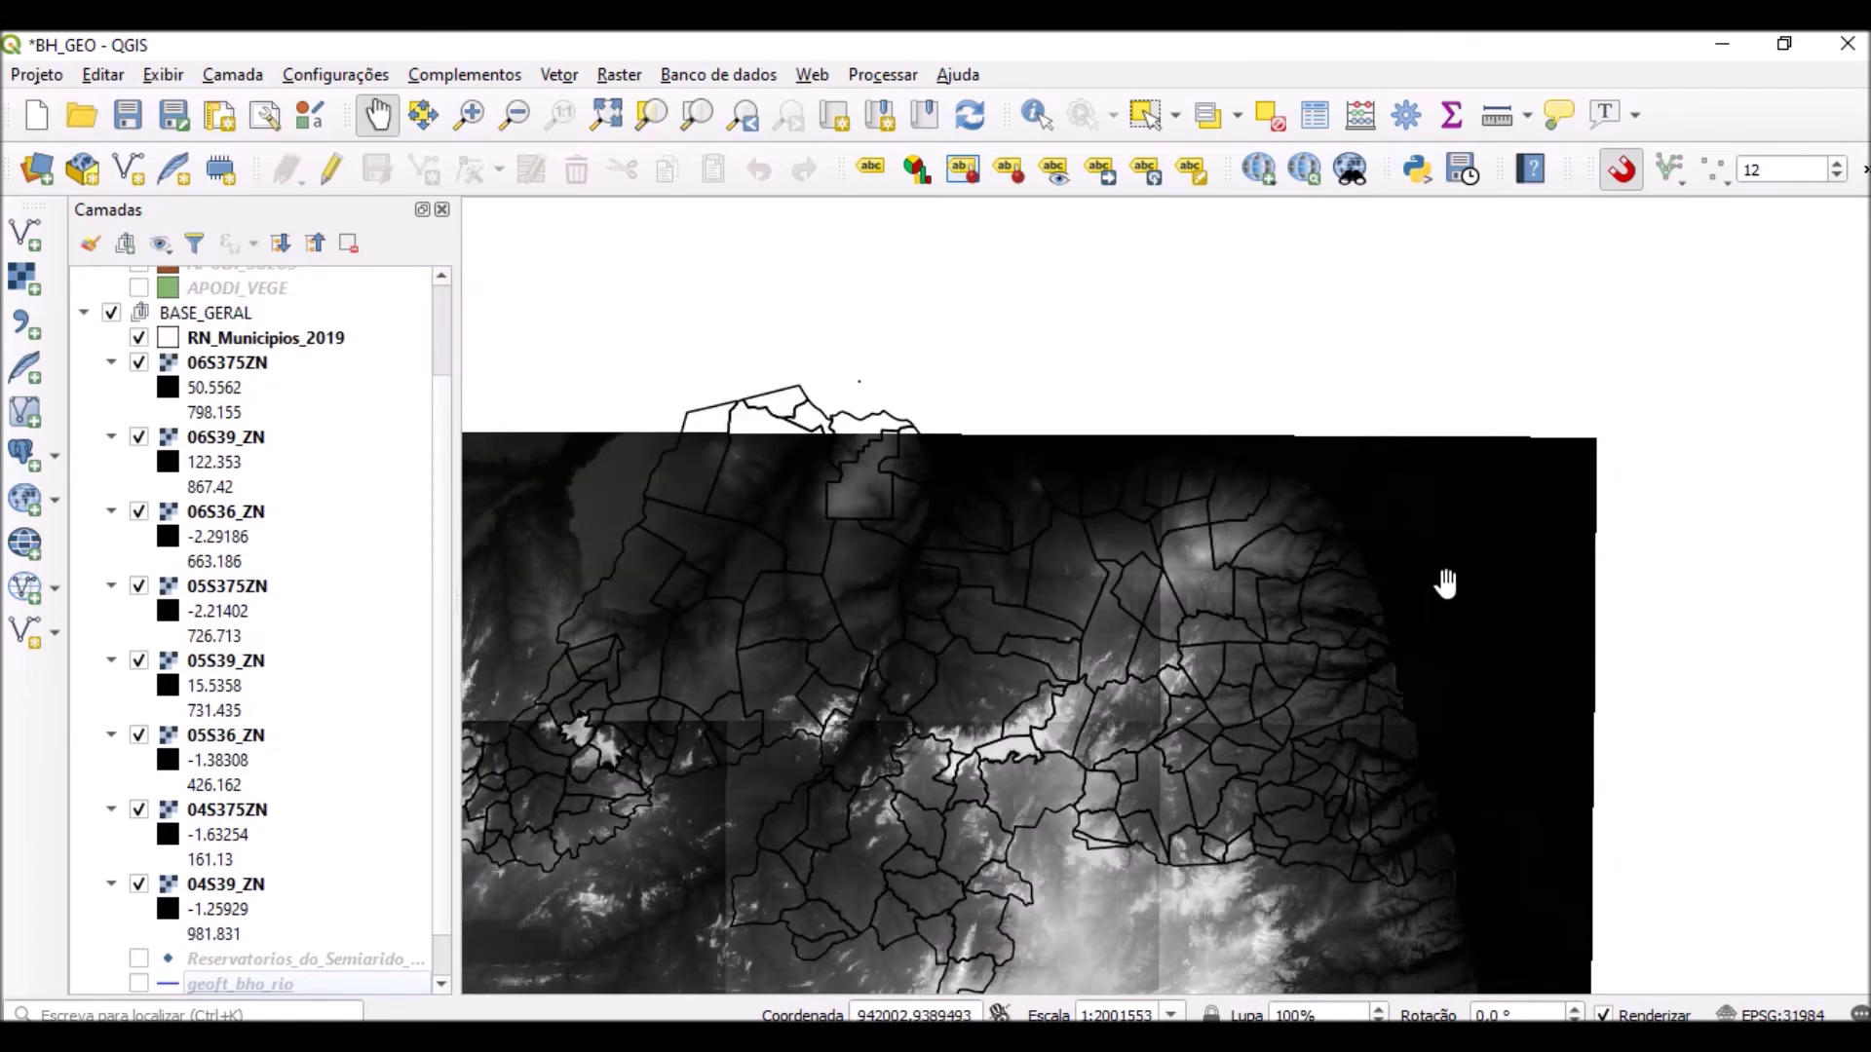
scroll(1440, 585, "down", 1)
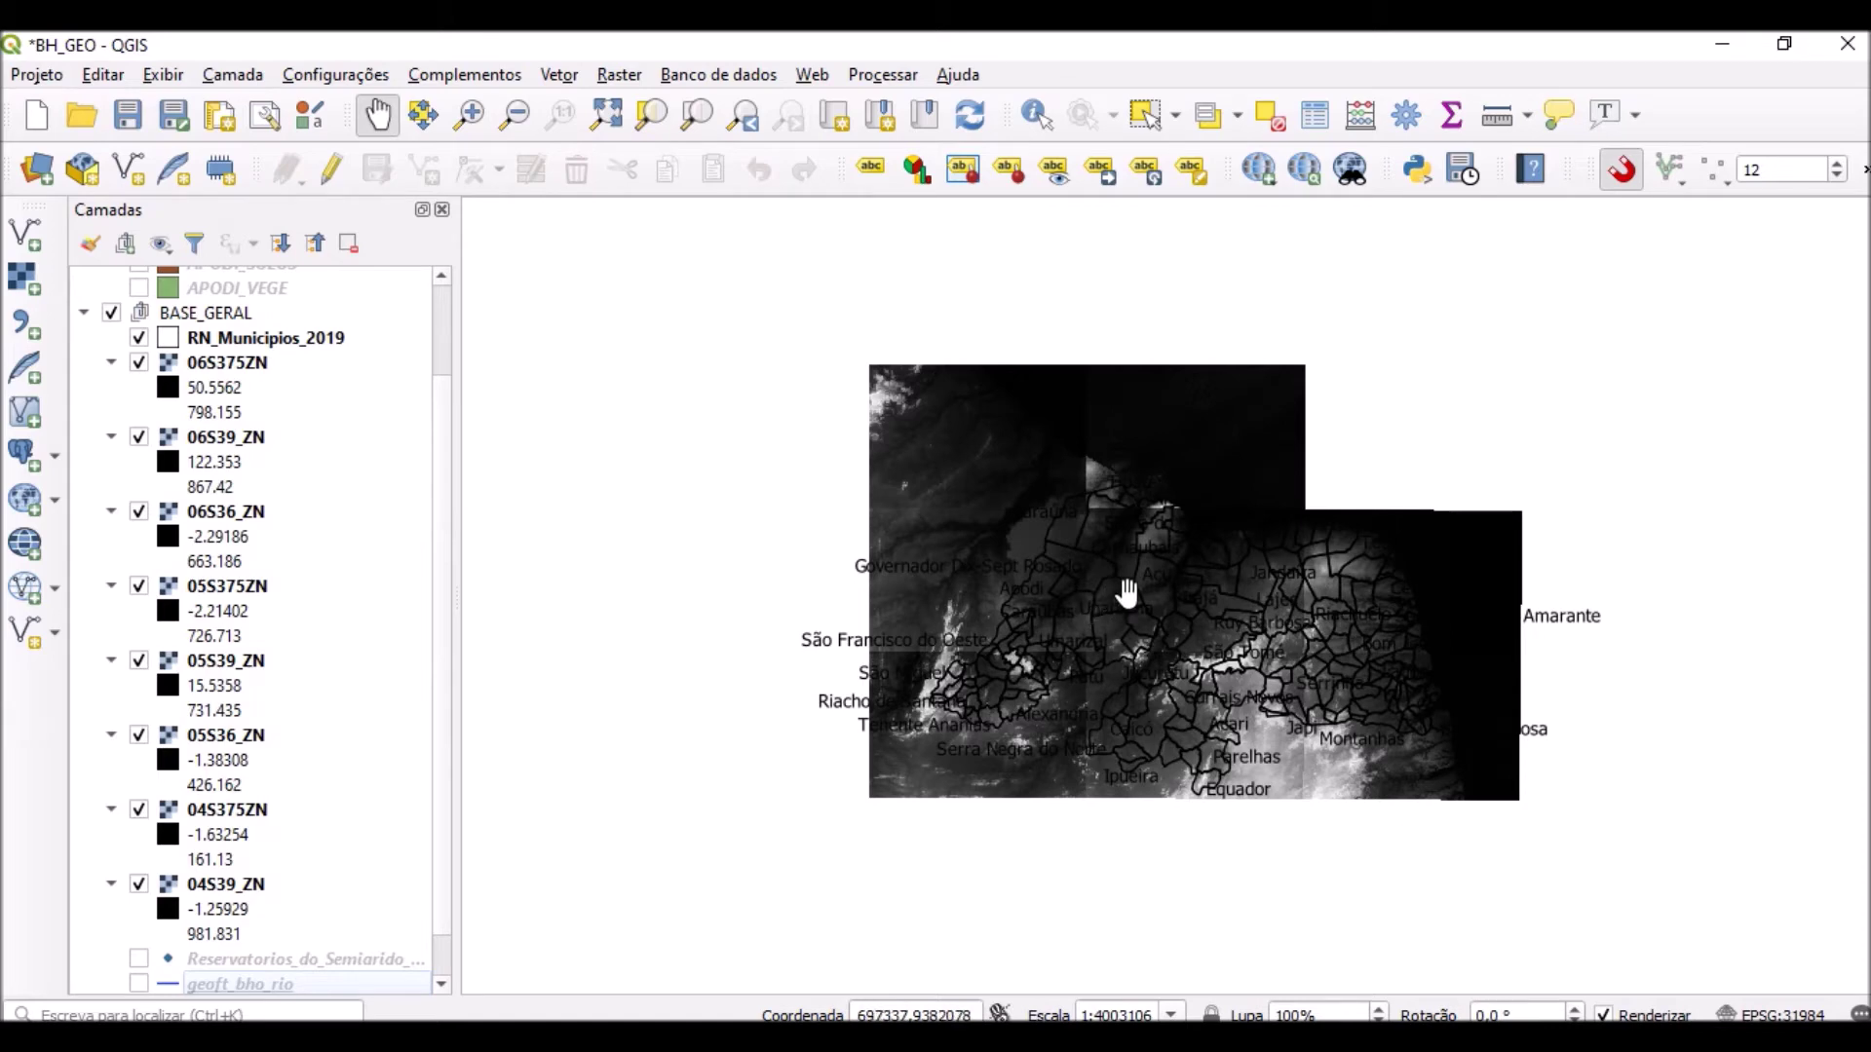
left_click(278, 364)
left_click(273, 437)
left_click(269, 511)
left_click(283, 588)
left_click(268, 663)
left_click(258, 738)
left_click(253, 810)
left_click(263, 883)
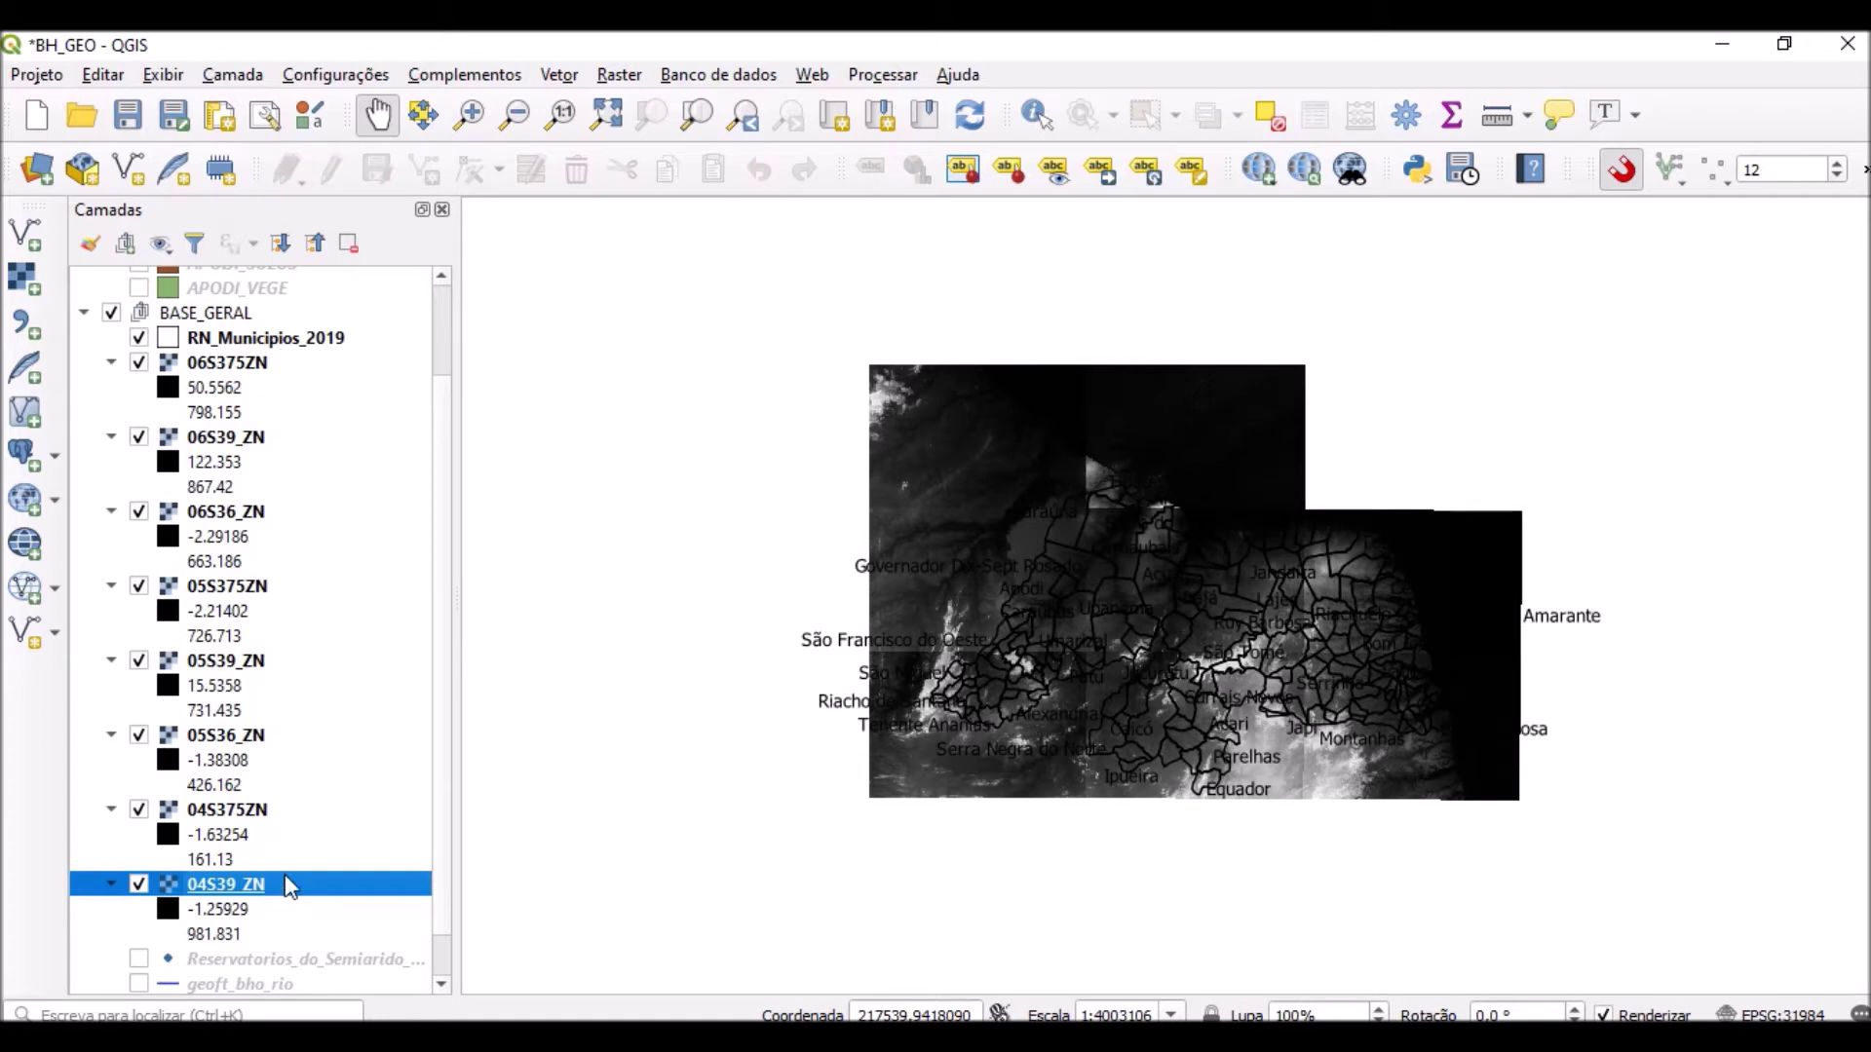
Open the raster Merge tool and choose all eight altitude tiles as its input layers.
left_click(638, 77)
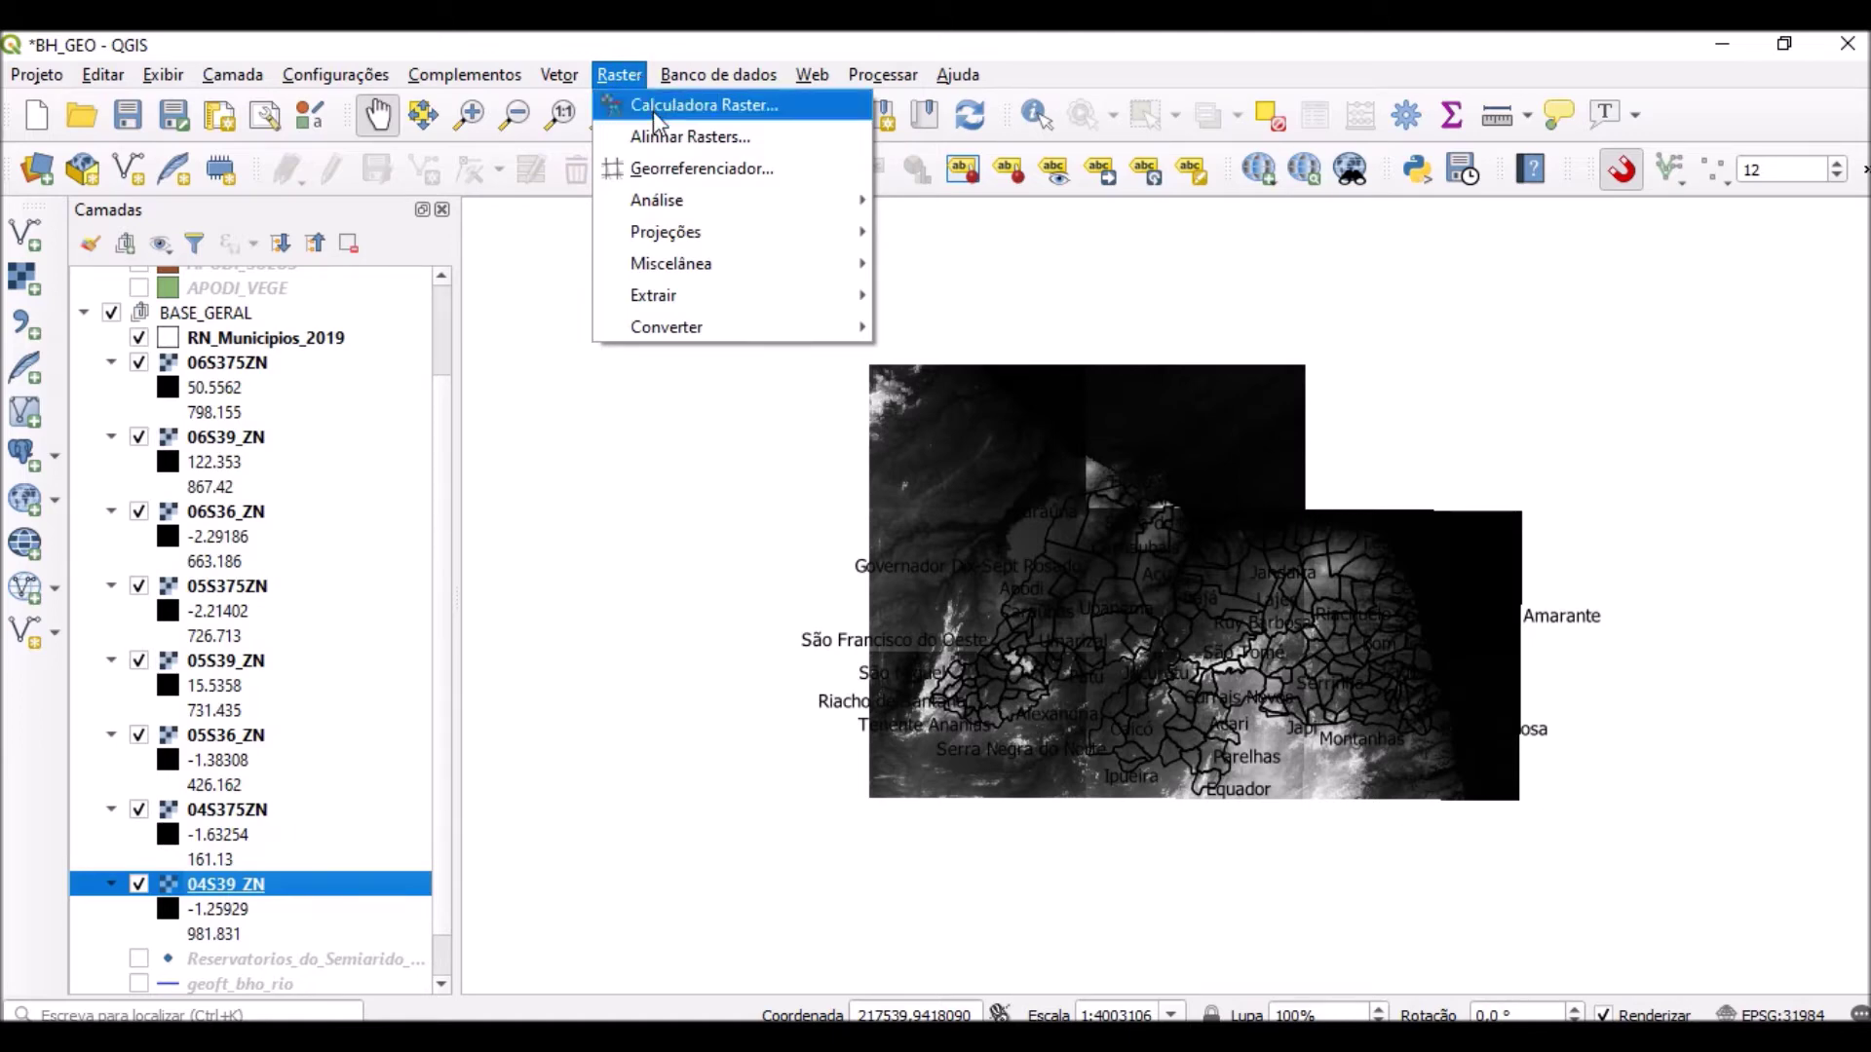
mouse_move(751, 271)
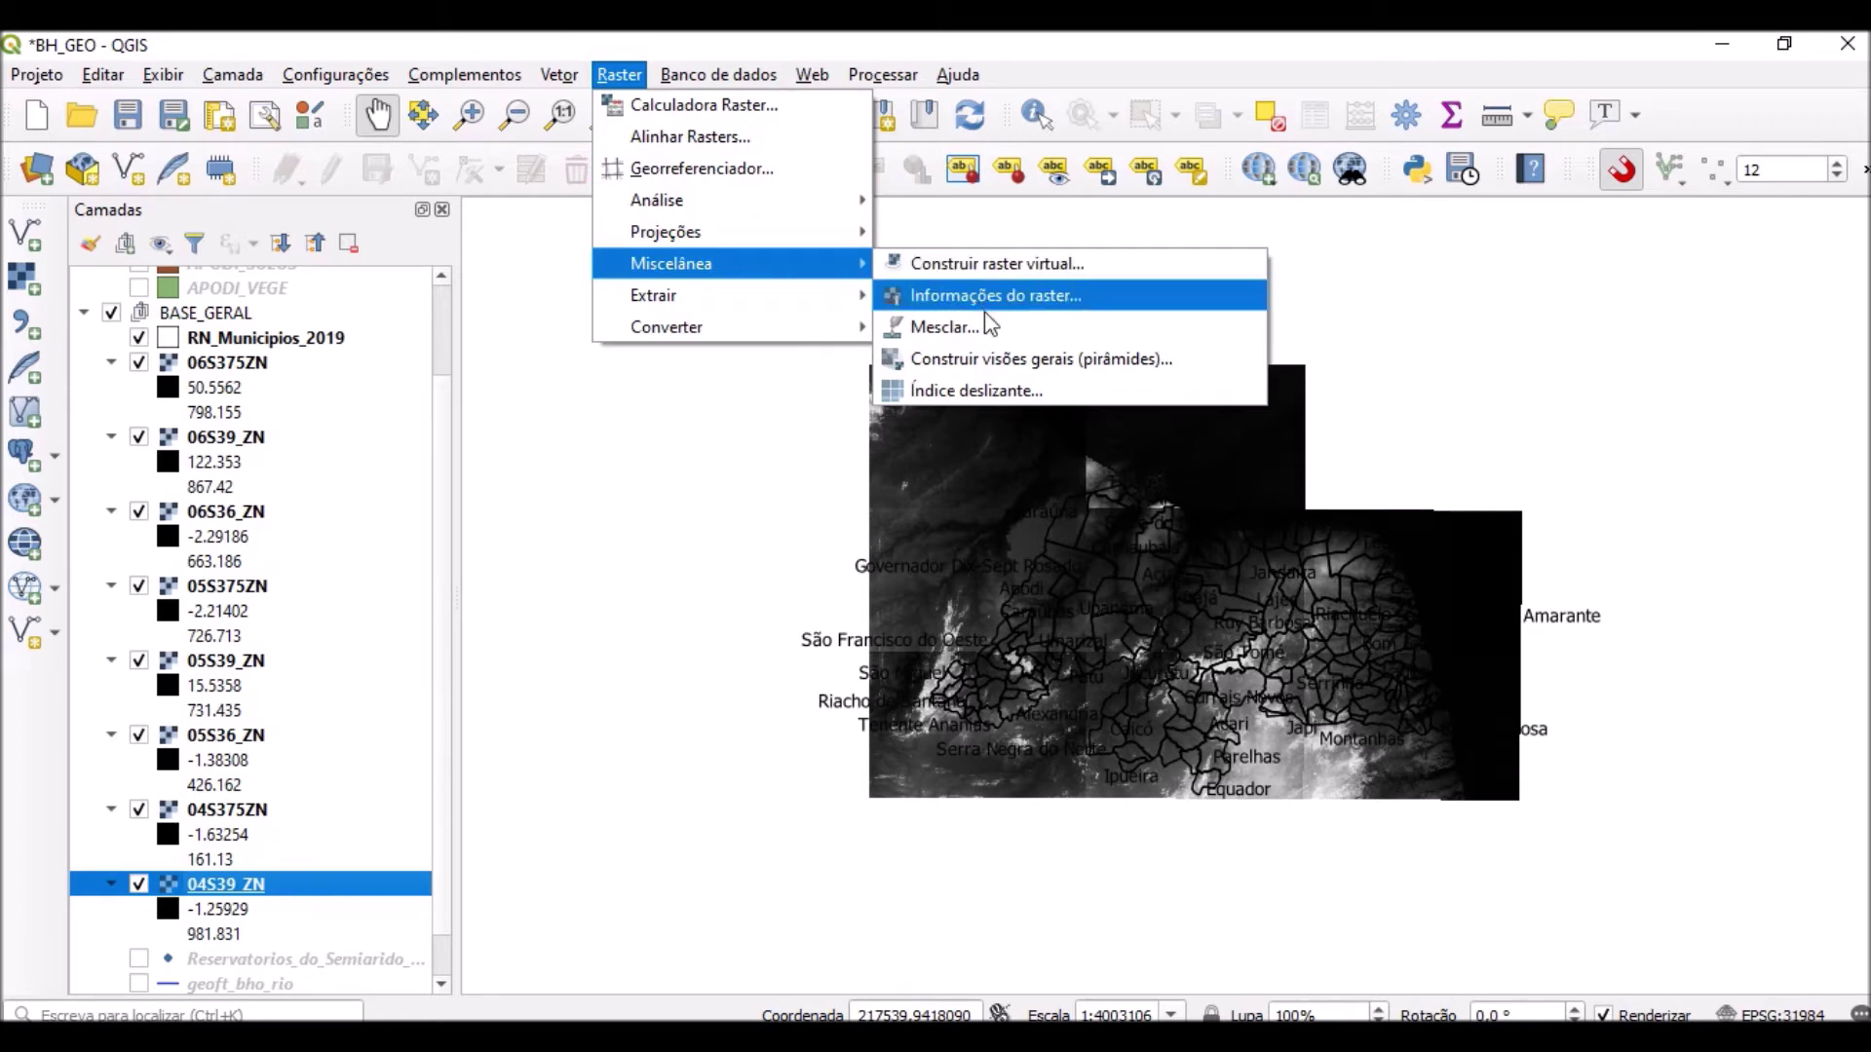
left_click(1091, 331)
left_click_drag(1121, 229, 1141, 198)
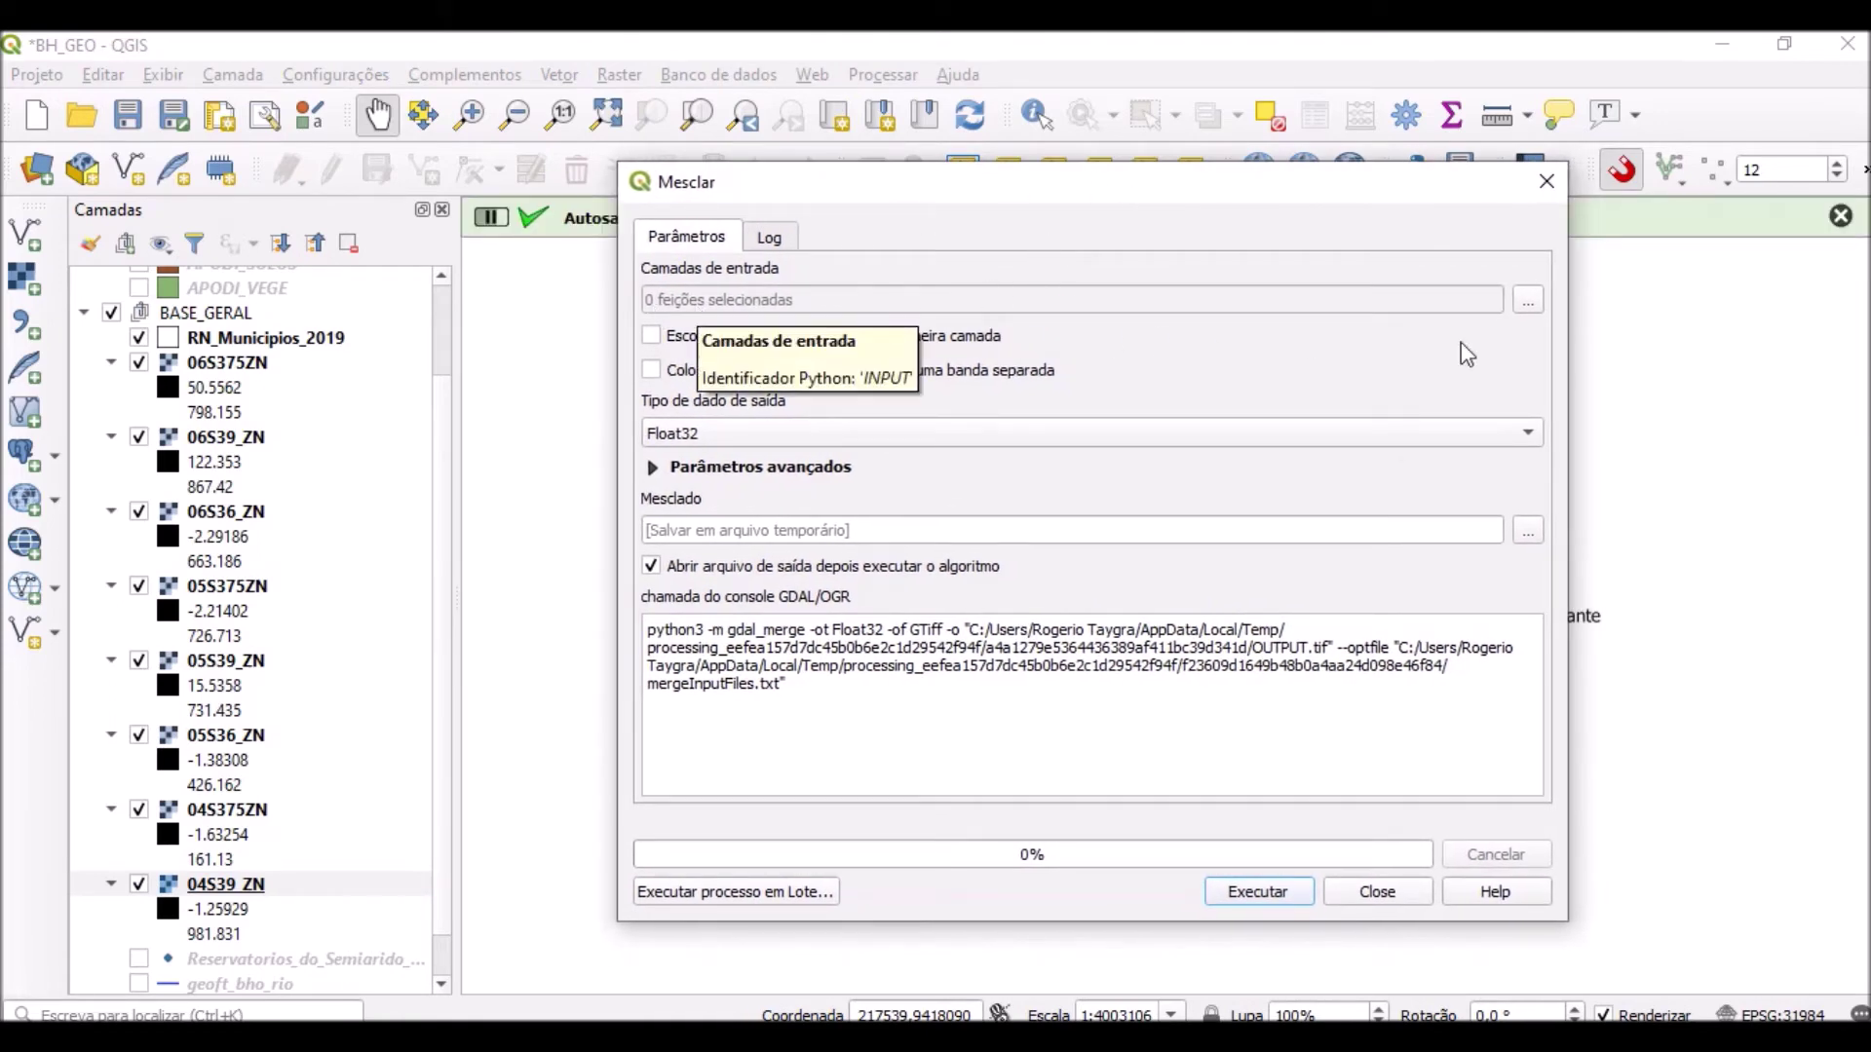
left_click(1529, 301)
left_click_drag(1070, 296, 1185, 278)
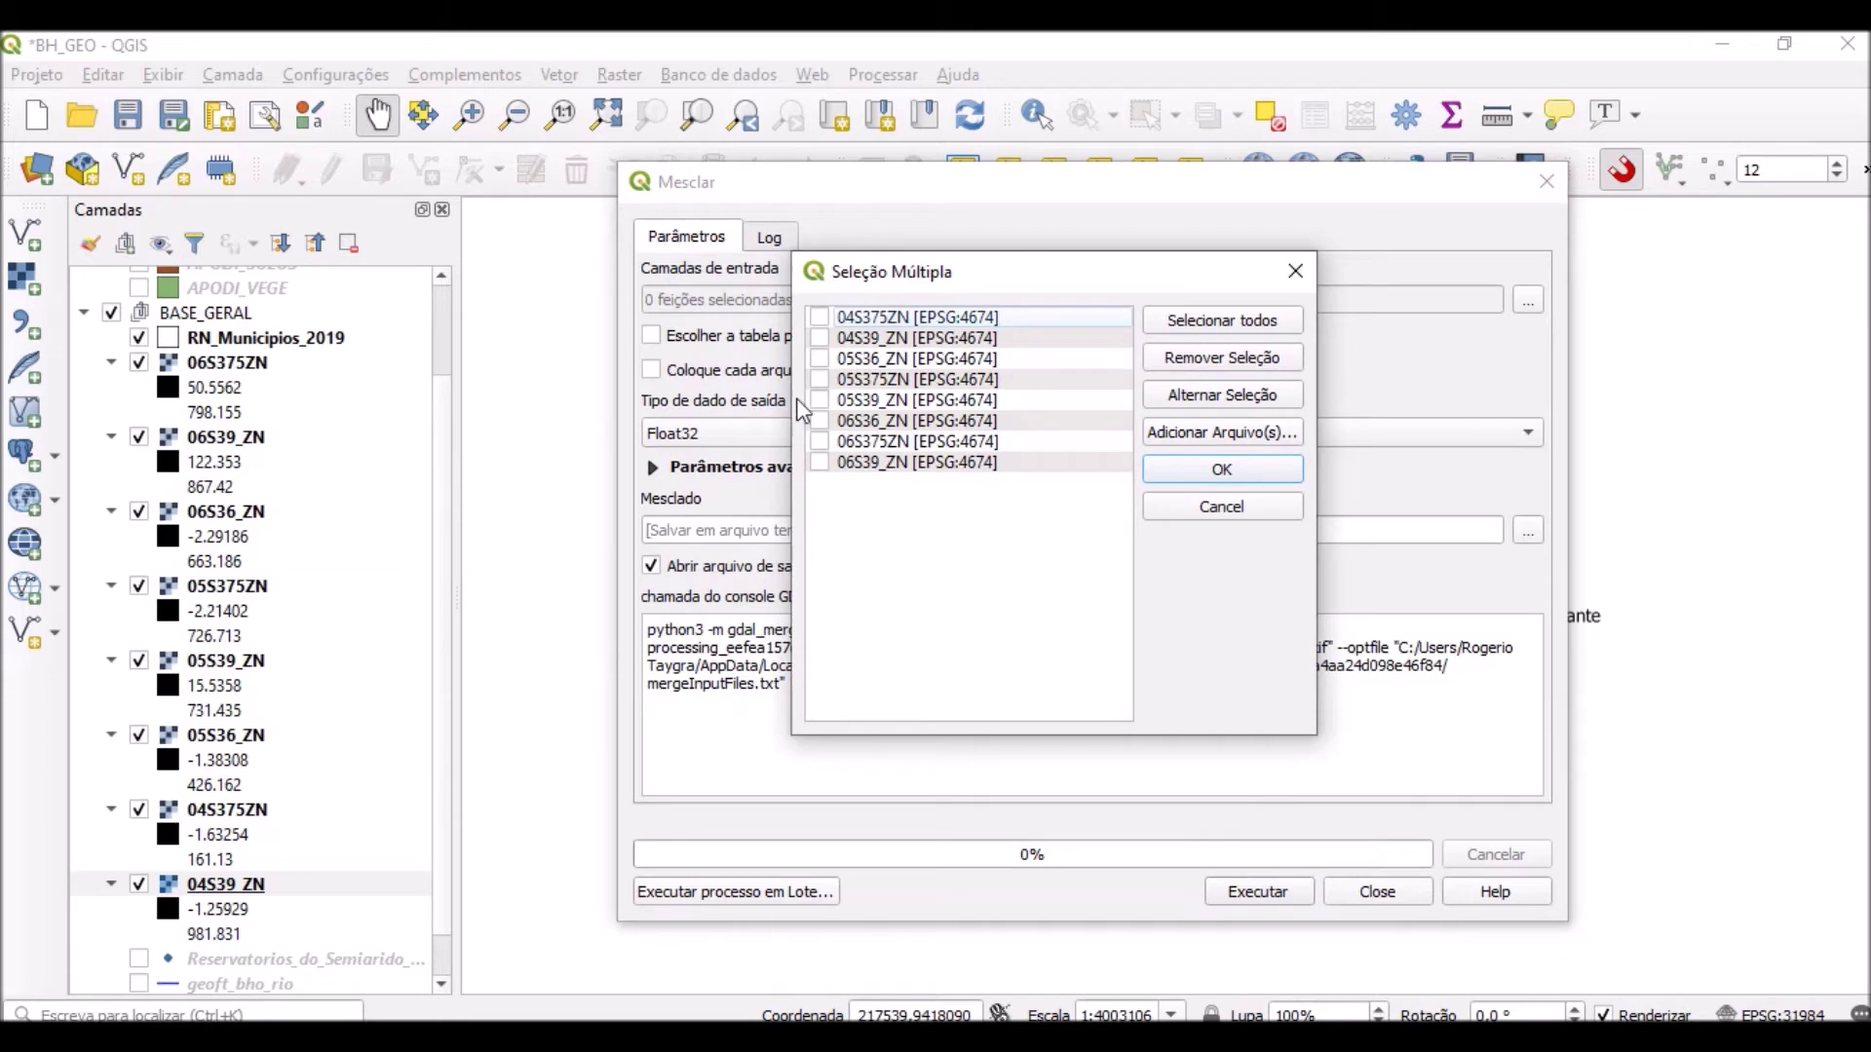
left_click(820, 317)
left_click(821, 338)
left_click(820, 379)
left_click(822, 358)
left_click(822, 399)
left_click(822, 421)
left_click(826, 460)
left_click(1256, 473)
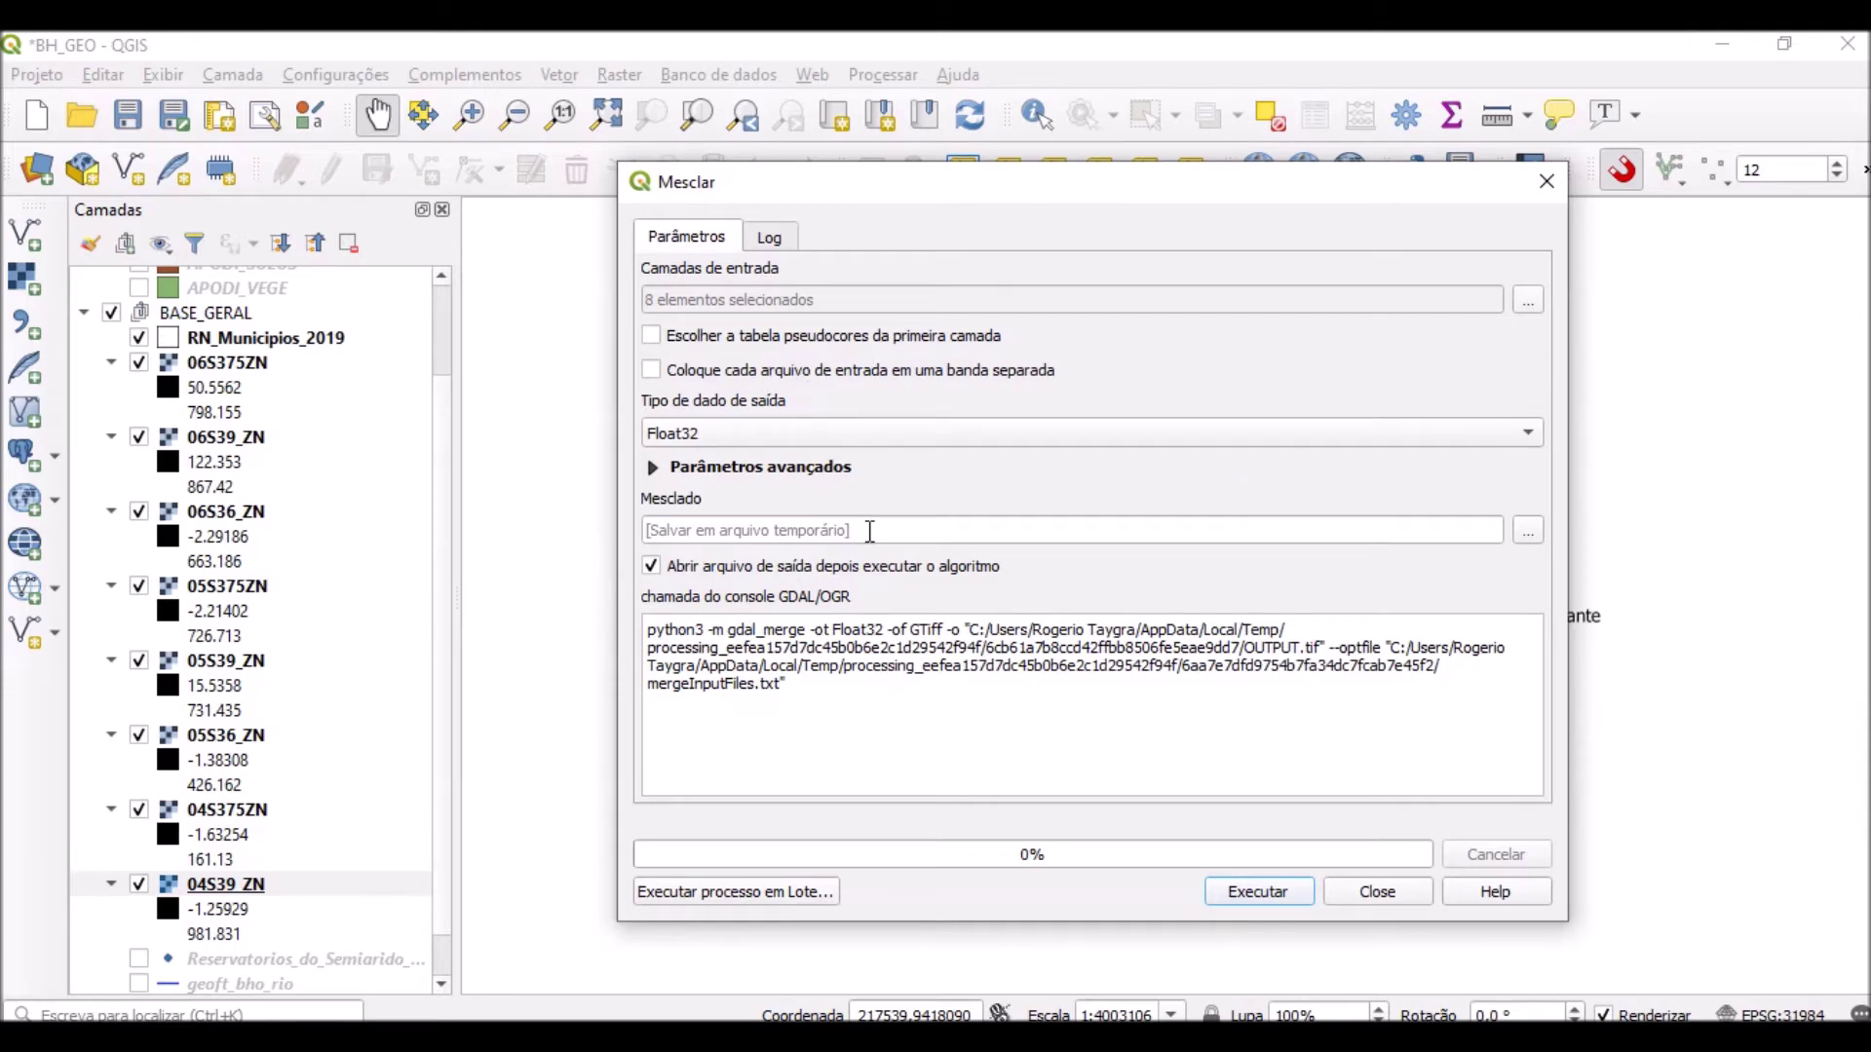
Run the merge with Float32 output to a temporary file and close the Merge dialog.
left_click_drag(1129, 204, 1116, 174)
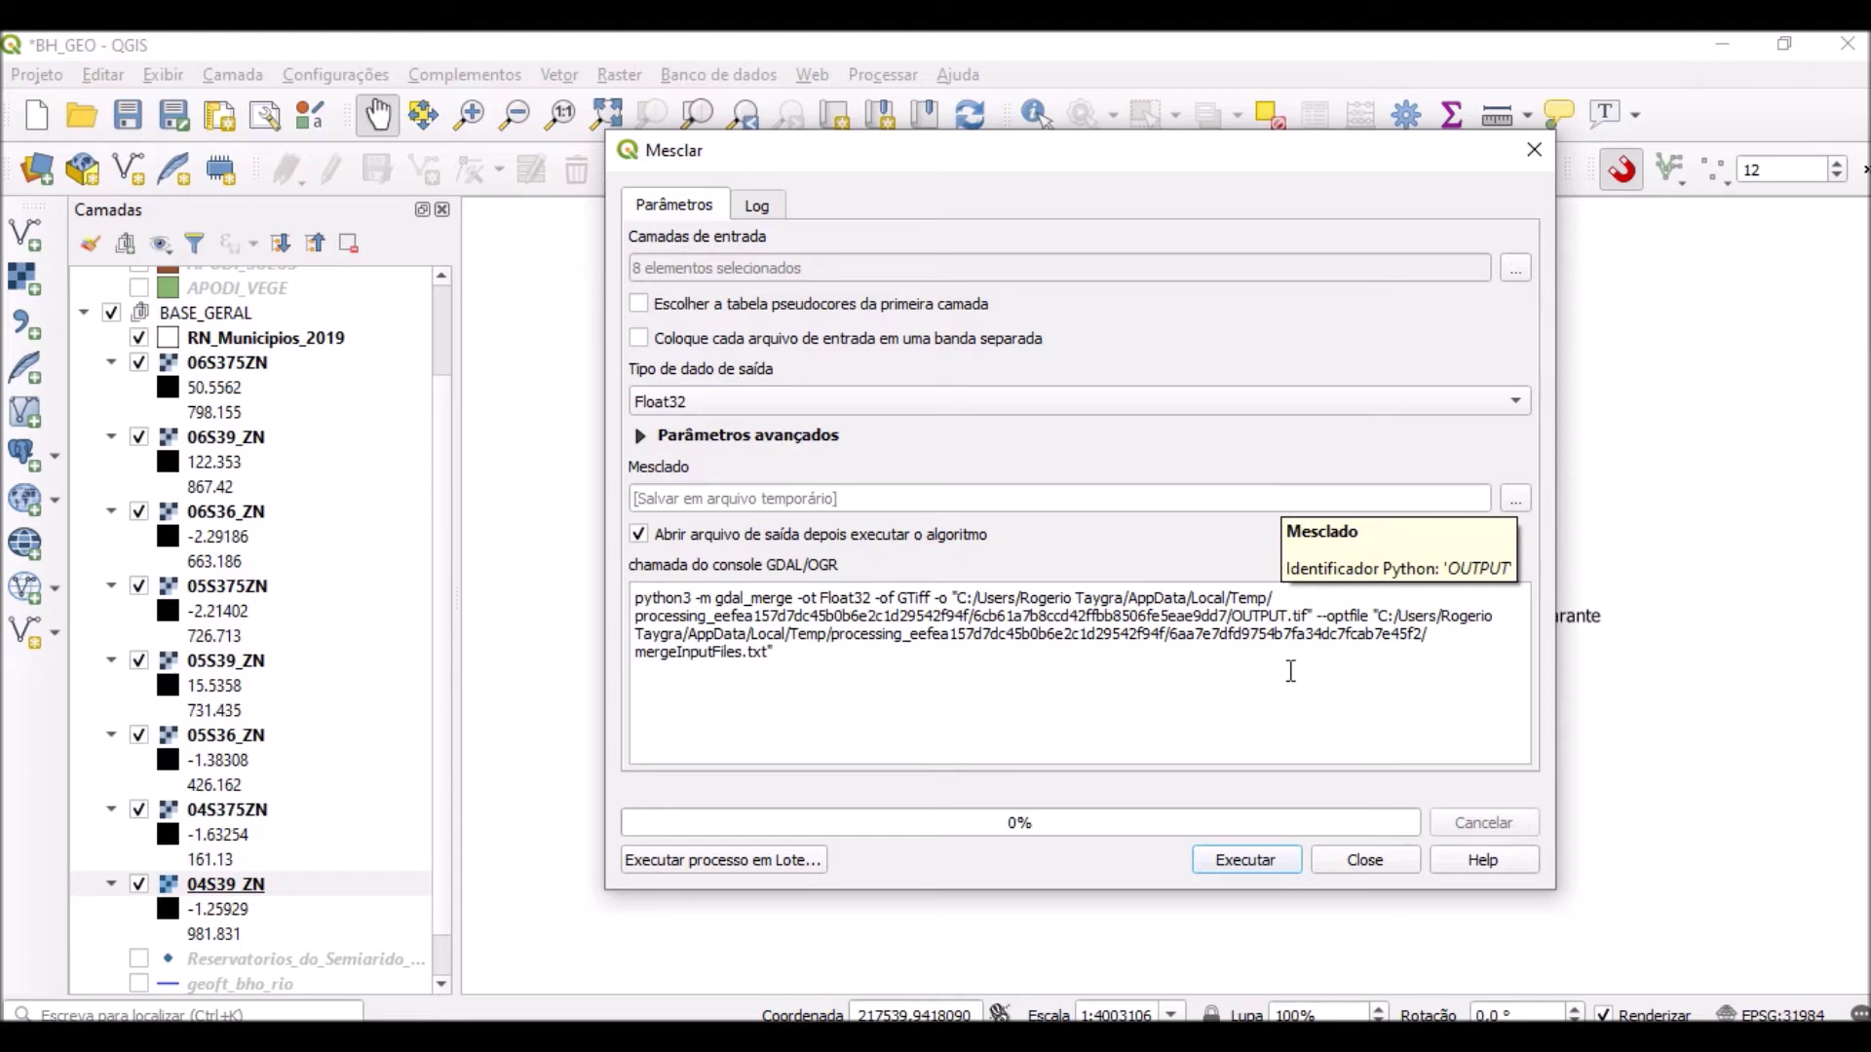
left_click(1251, 861)
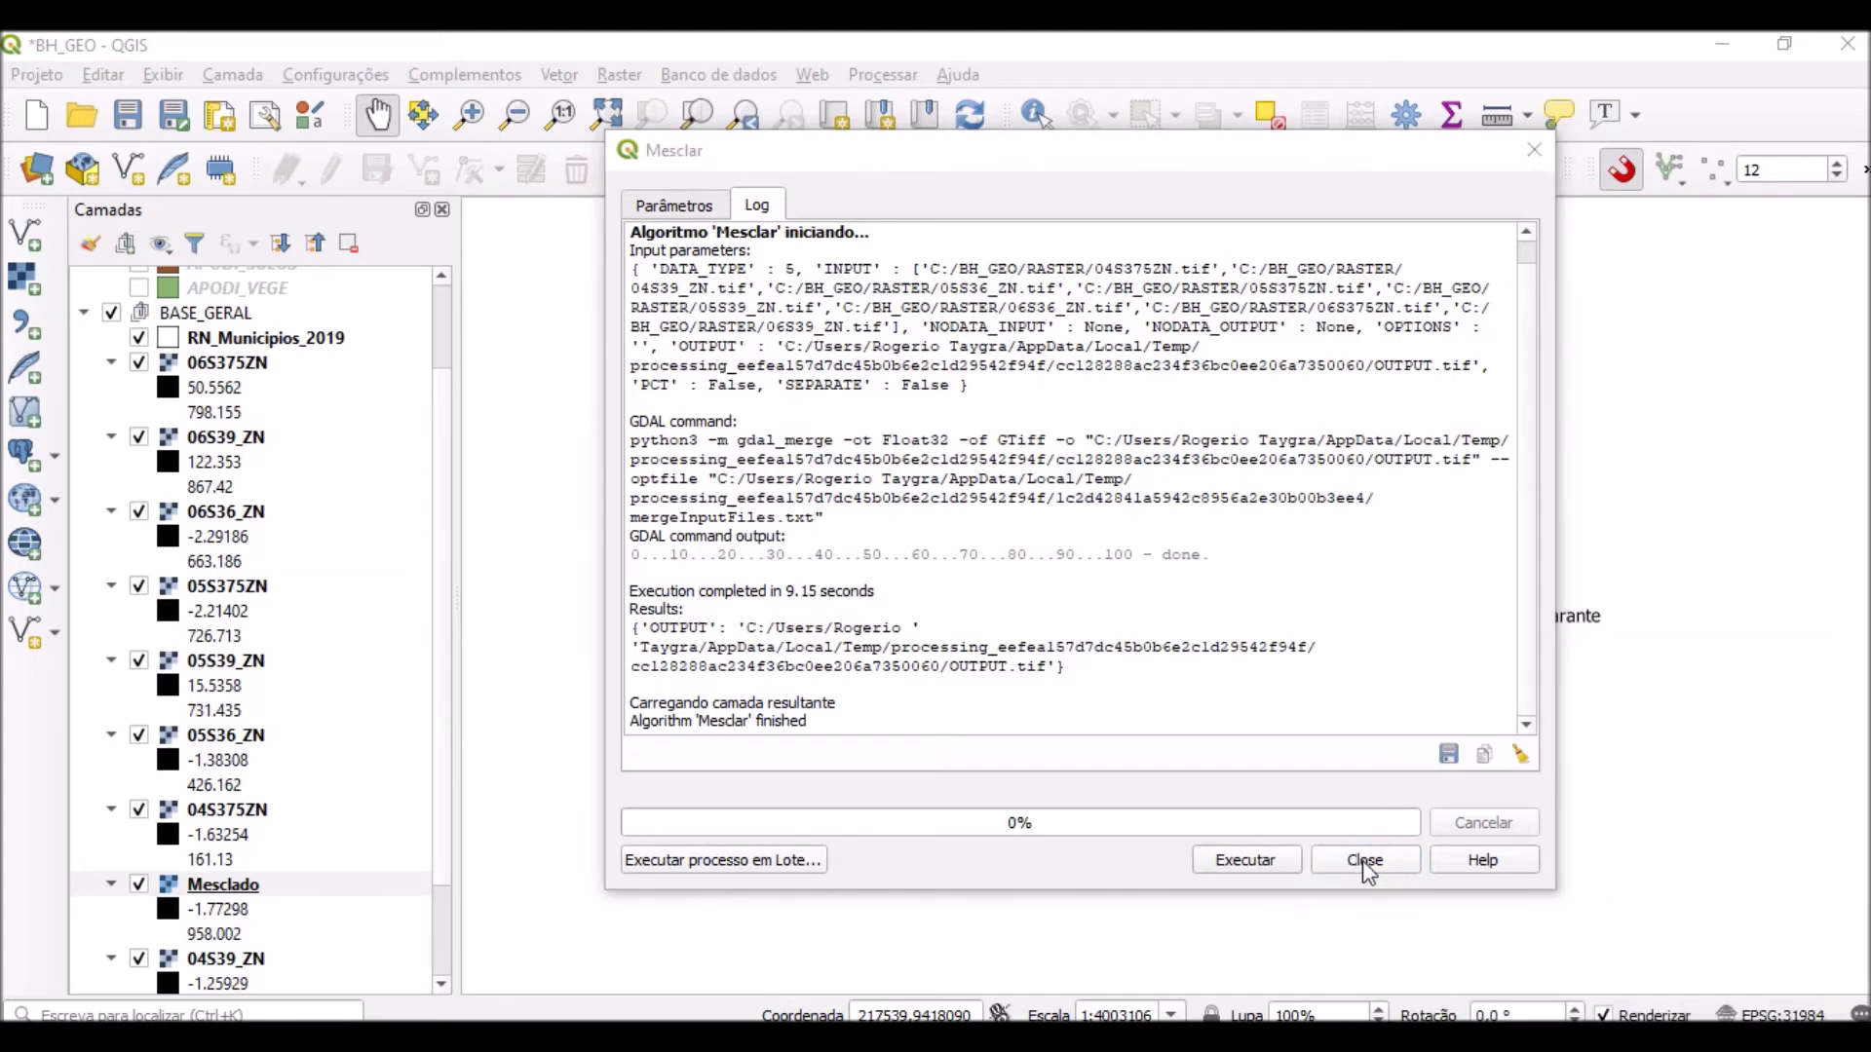
left_click(1535, 158)
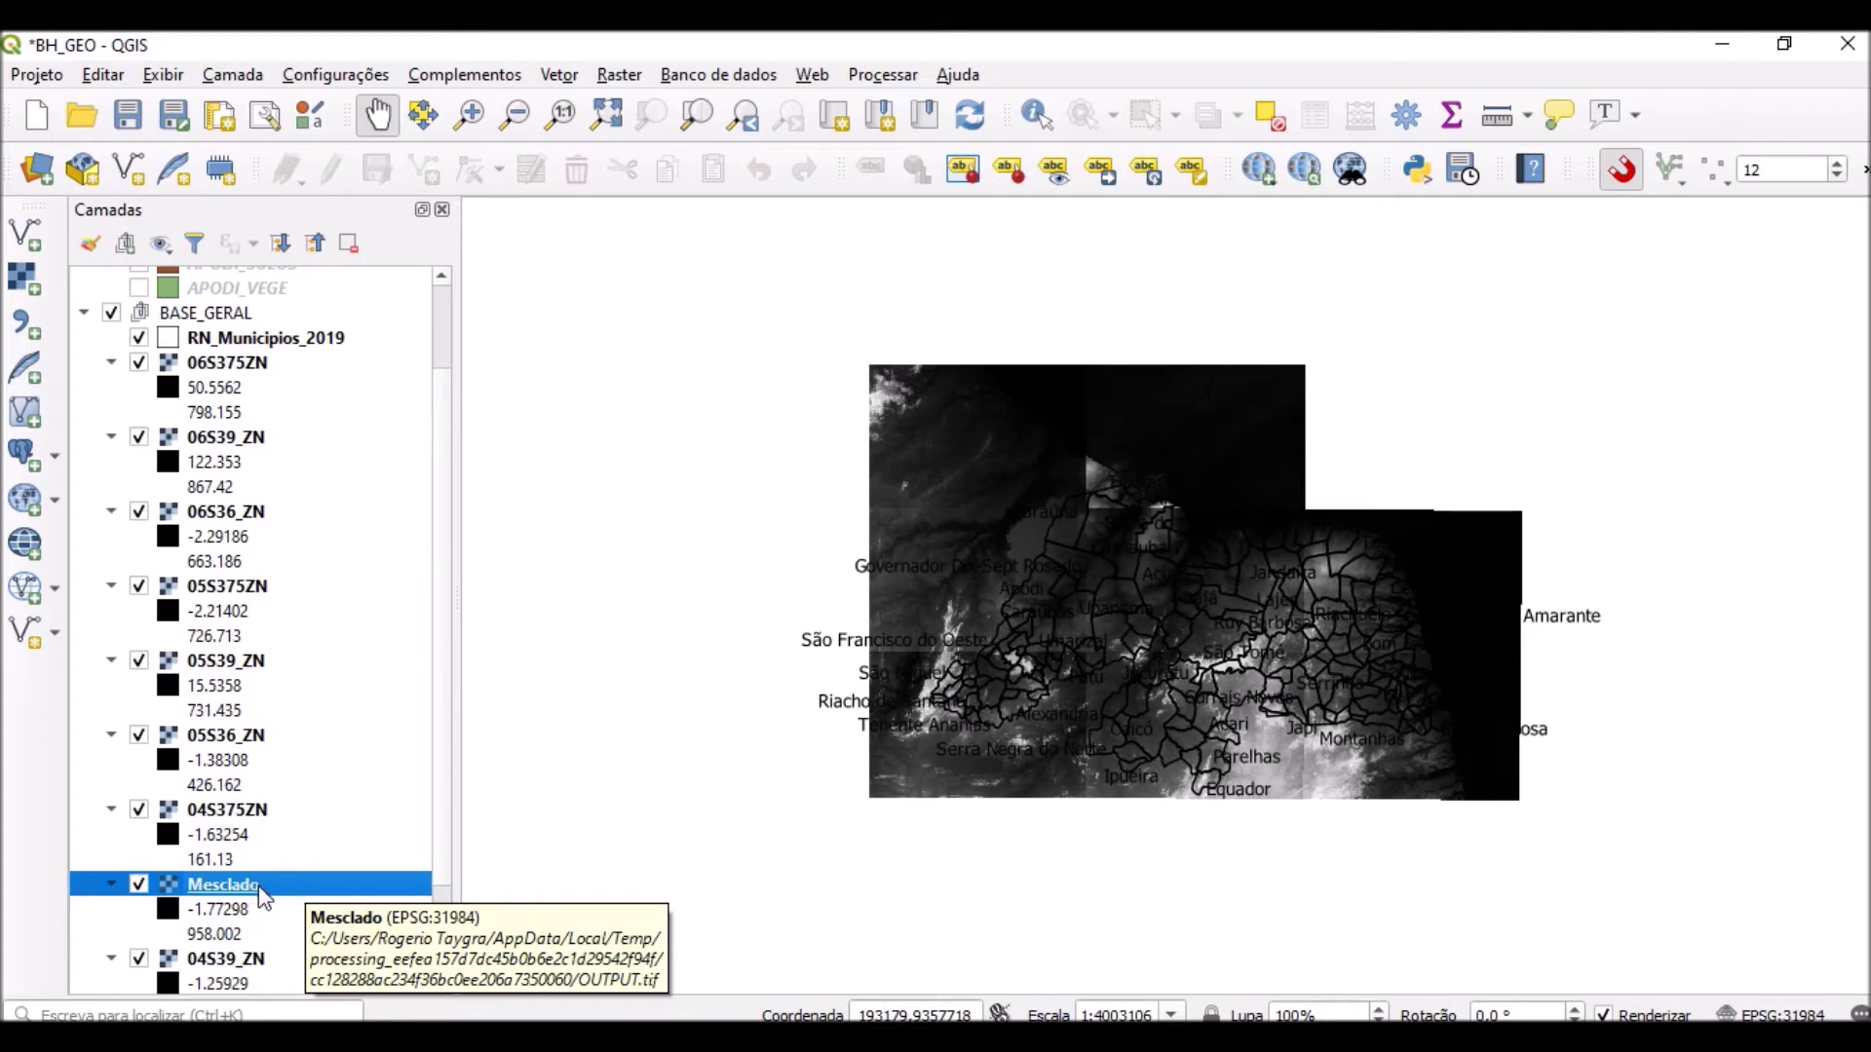
Move the Mesclado layer directly below RN_Municipios_2019 and hide the eight altitude tiles from 06S375ZN to 04S39_ZN.
left_click_drag(270, 897, 287, 358)
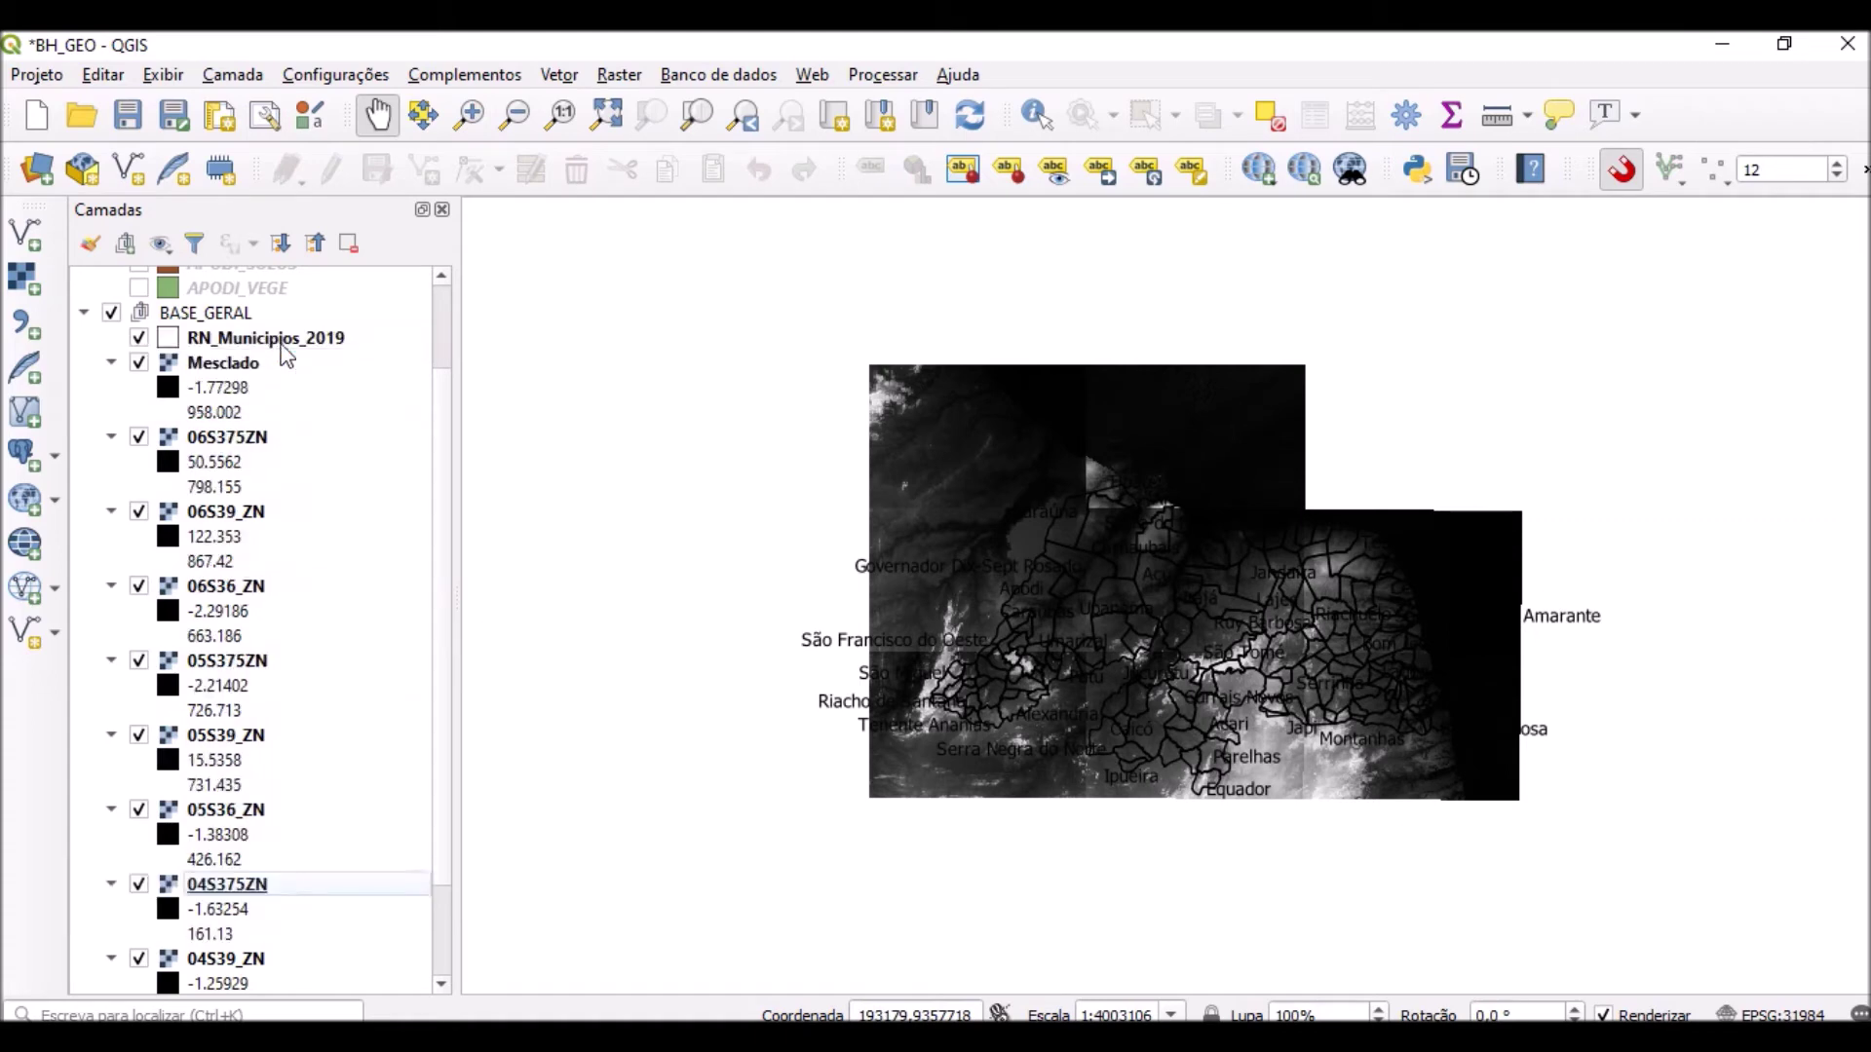
left_click(140, 437)
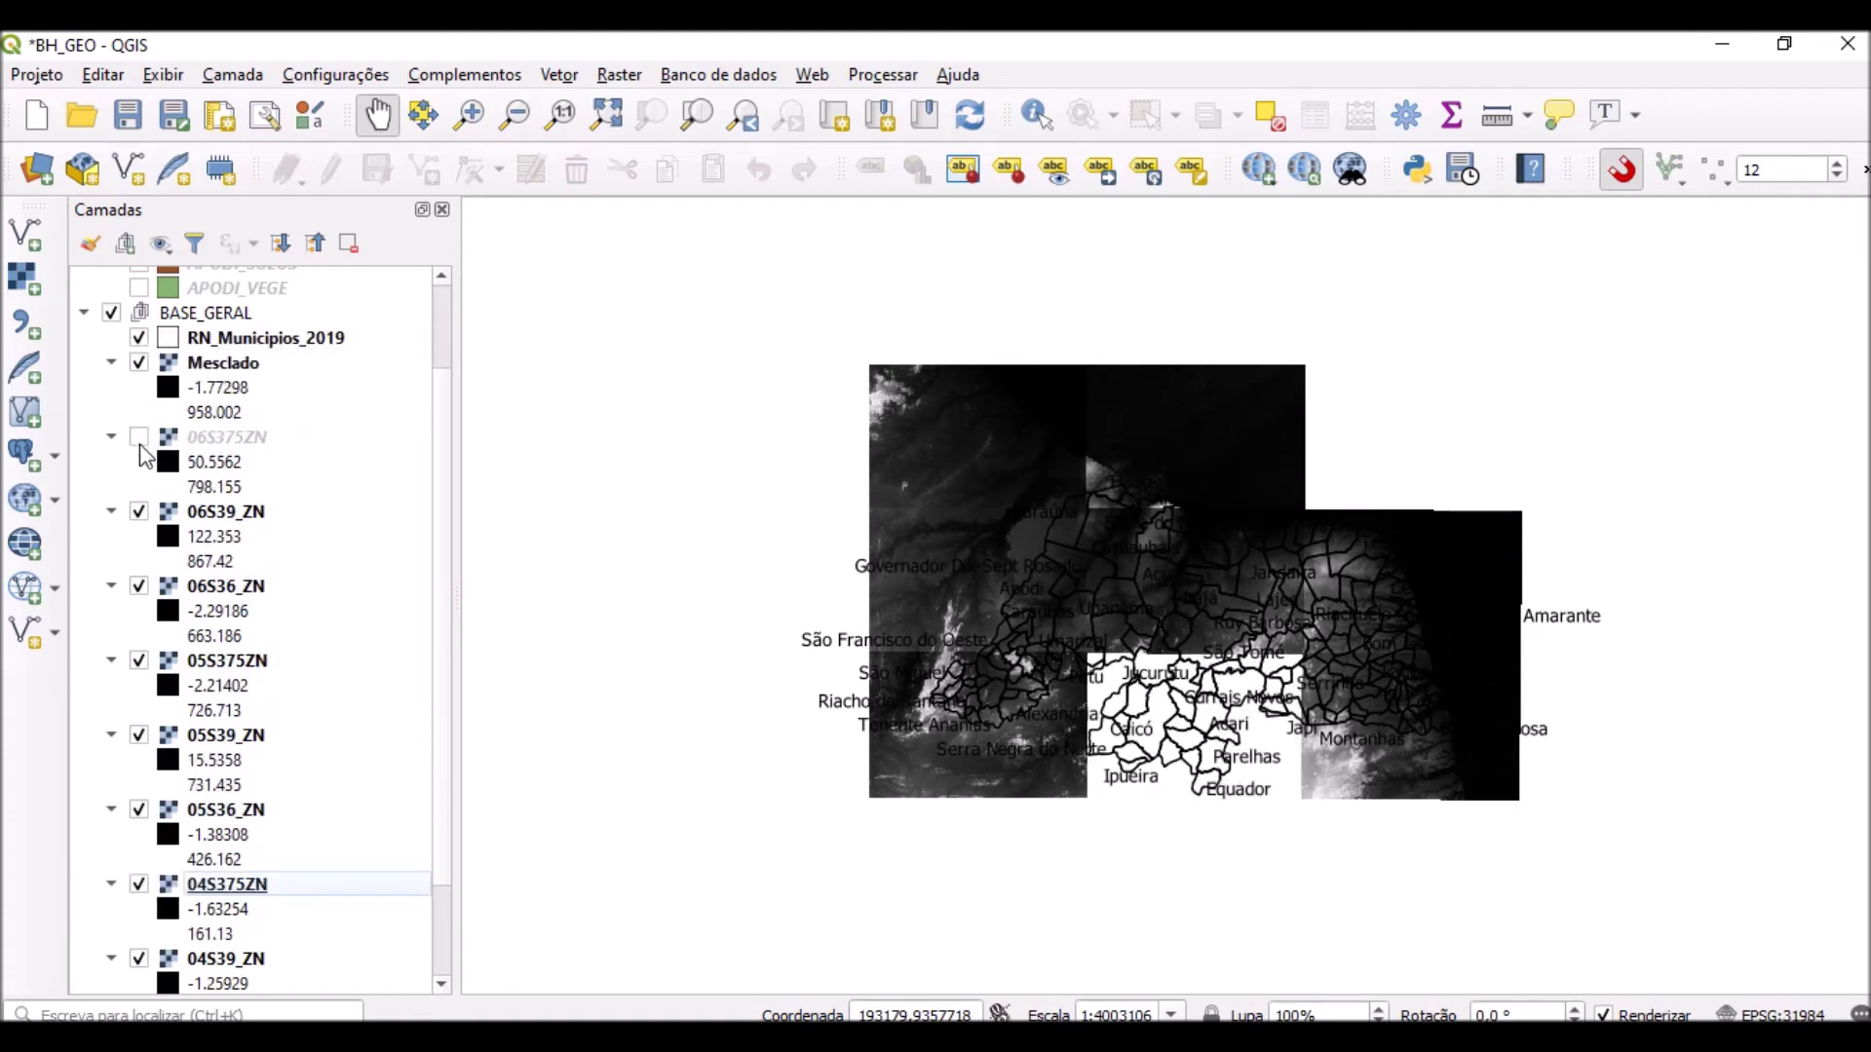
left_click(139, 512)
left_click(139, 586)
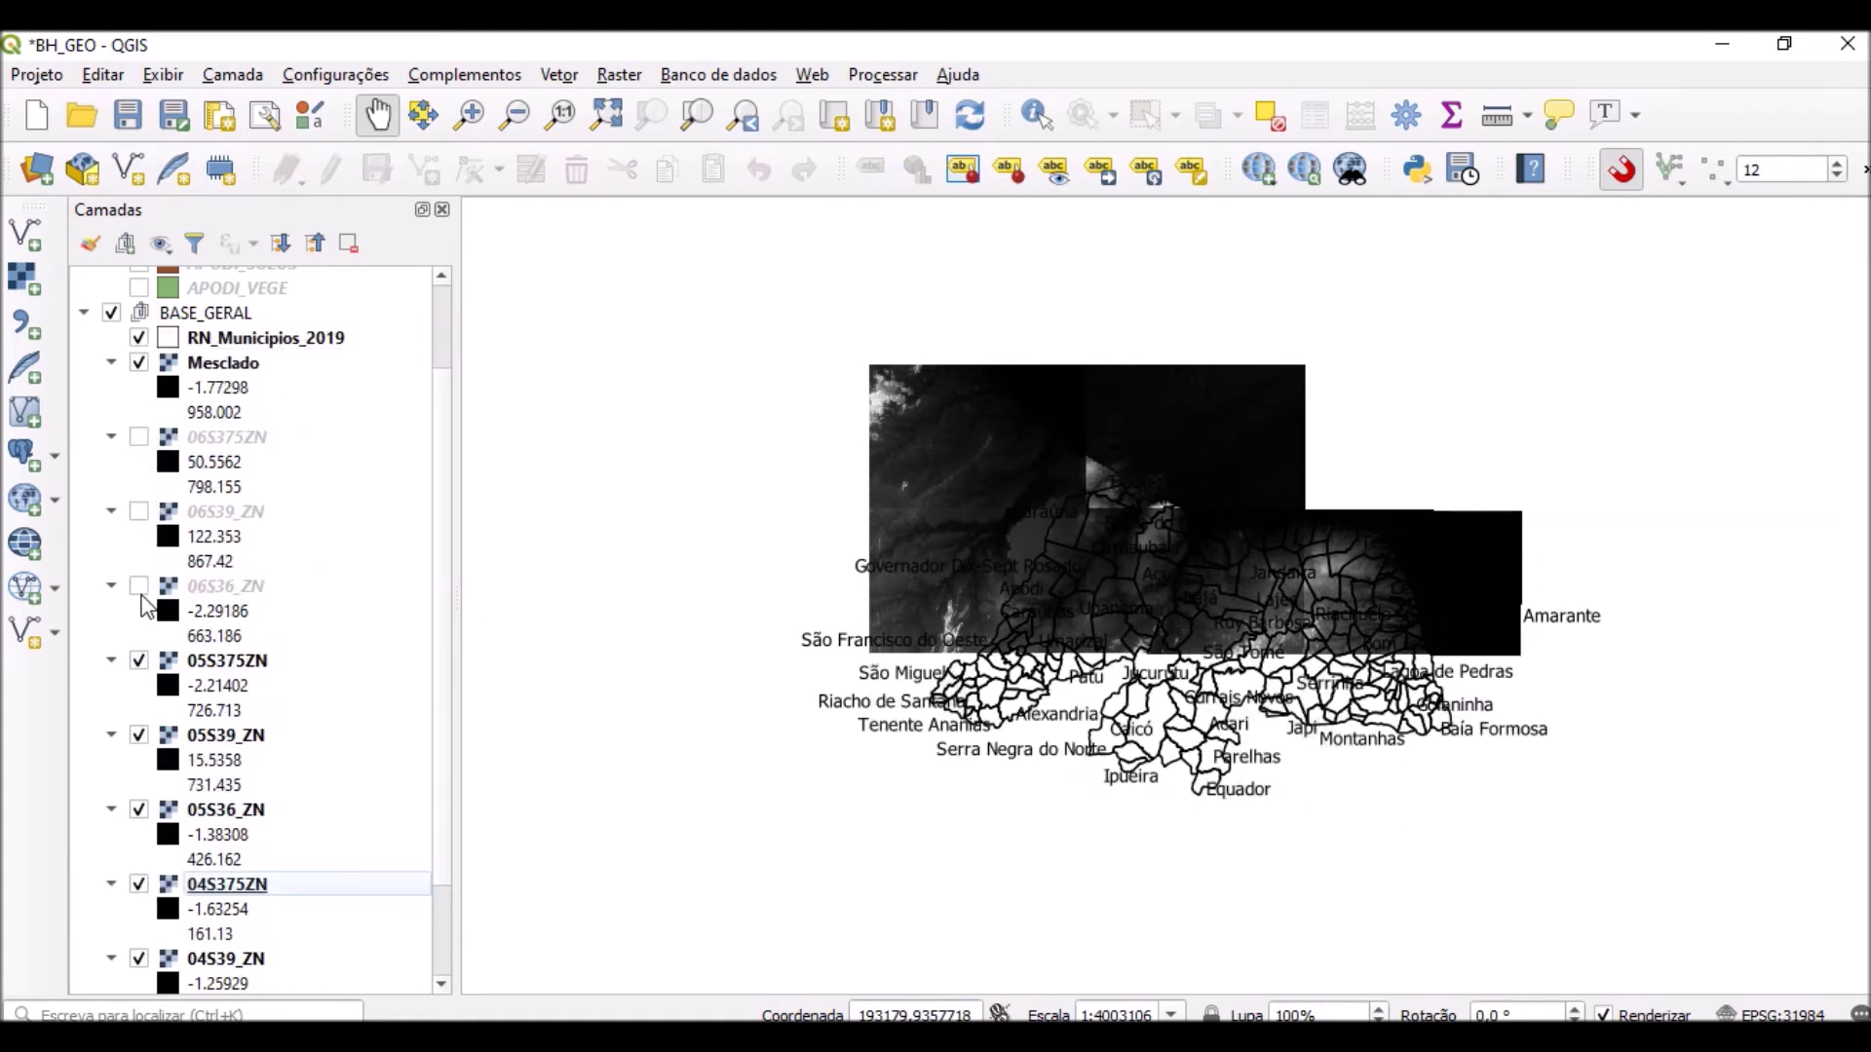
left_click(139, 660)
left_click(140, 735)
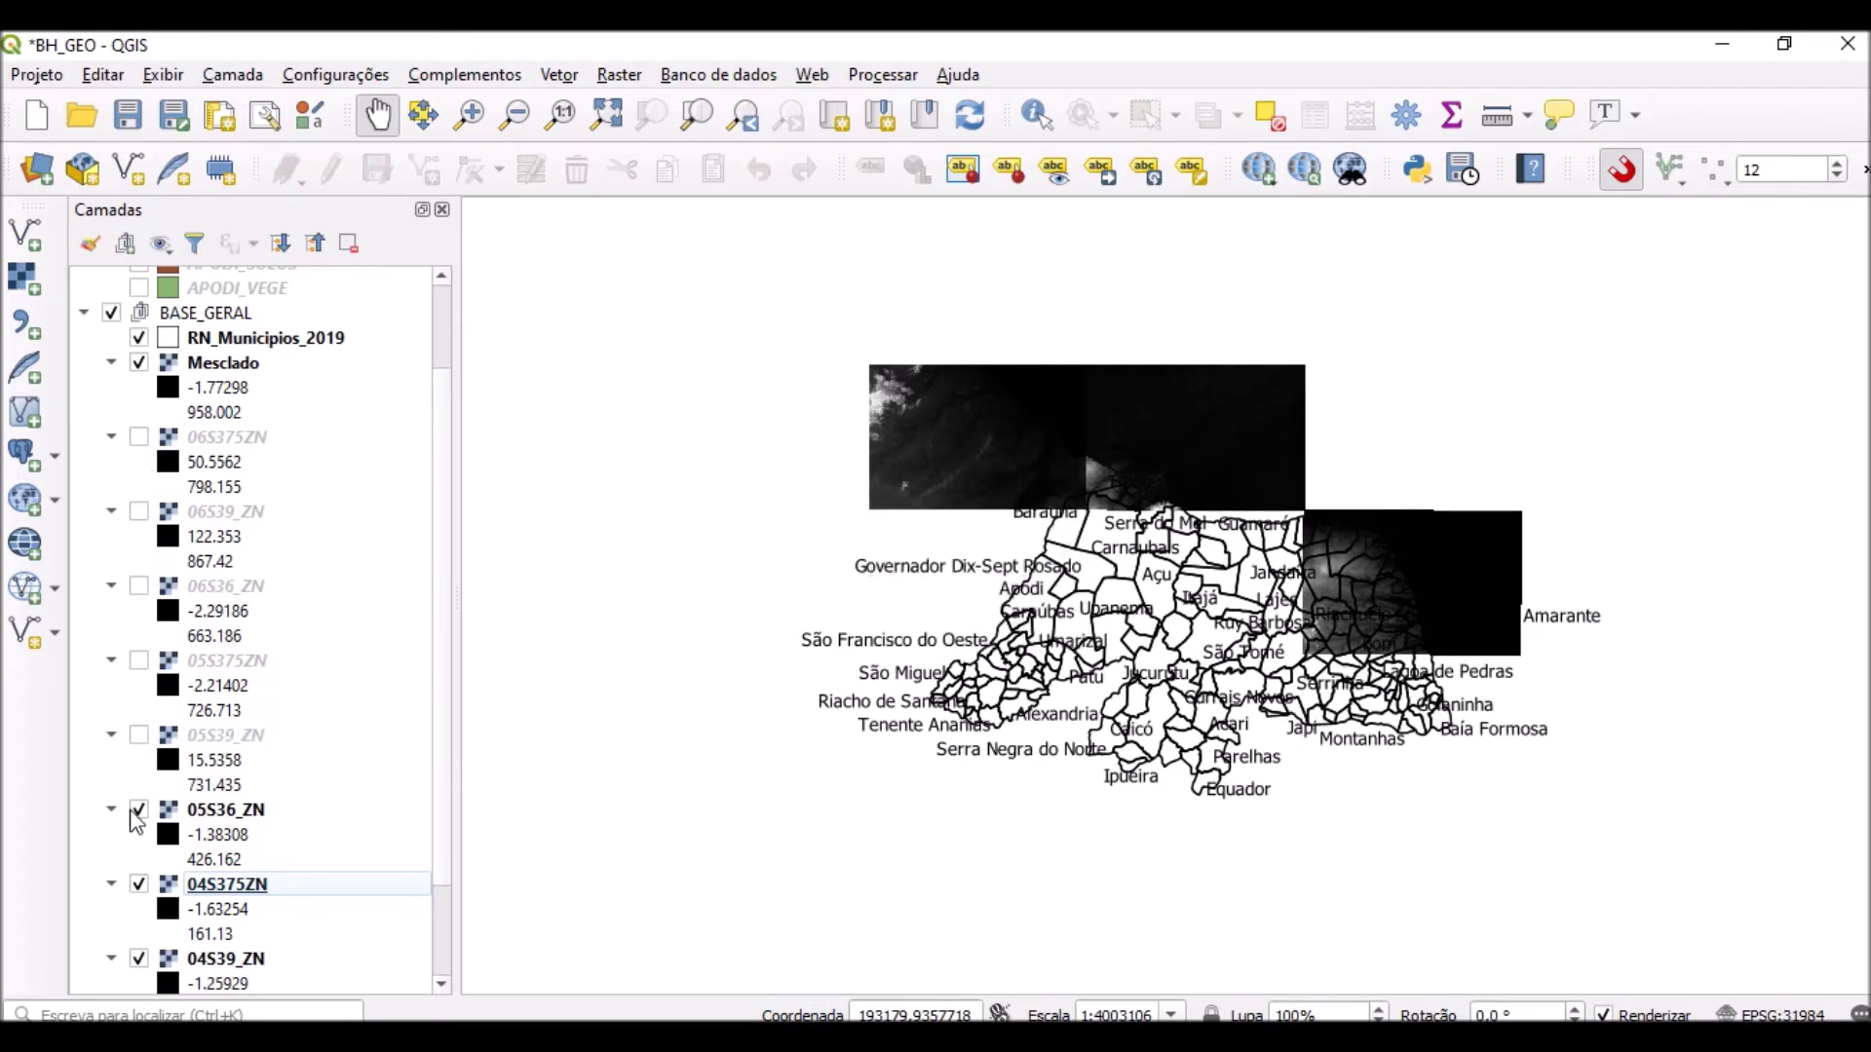
left_click(139, 810)
left_click(139, 884)
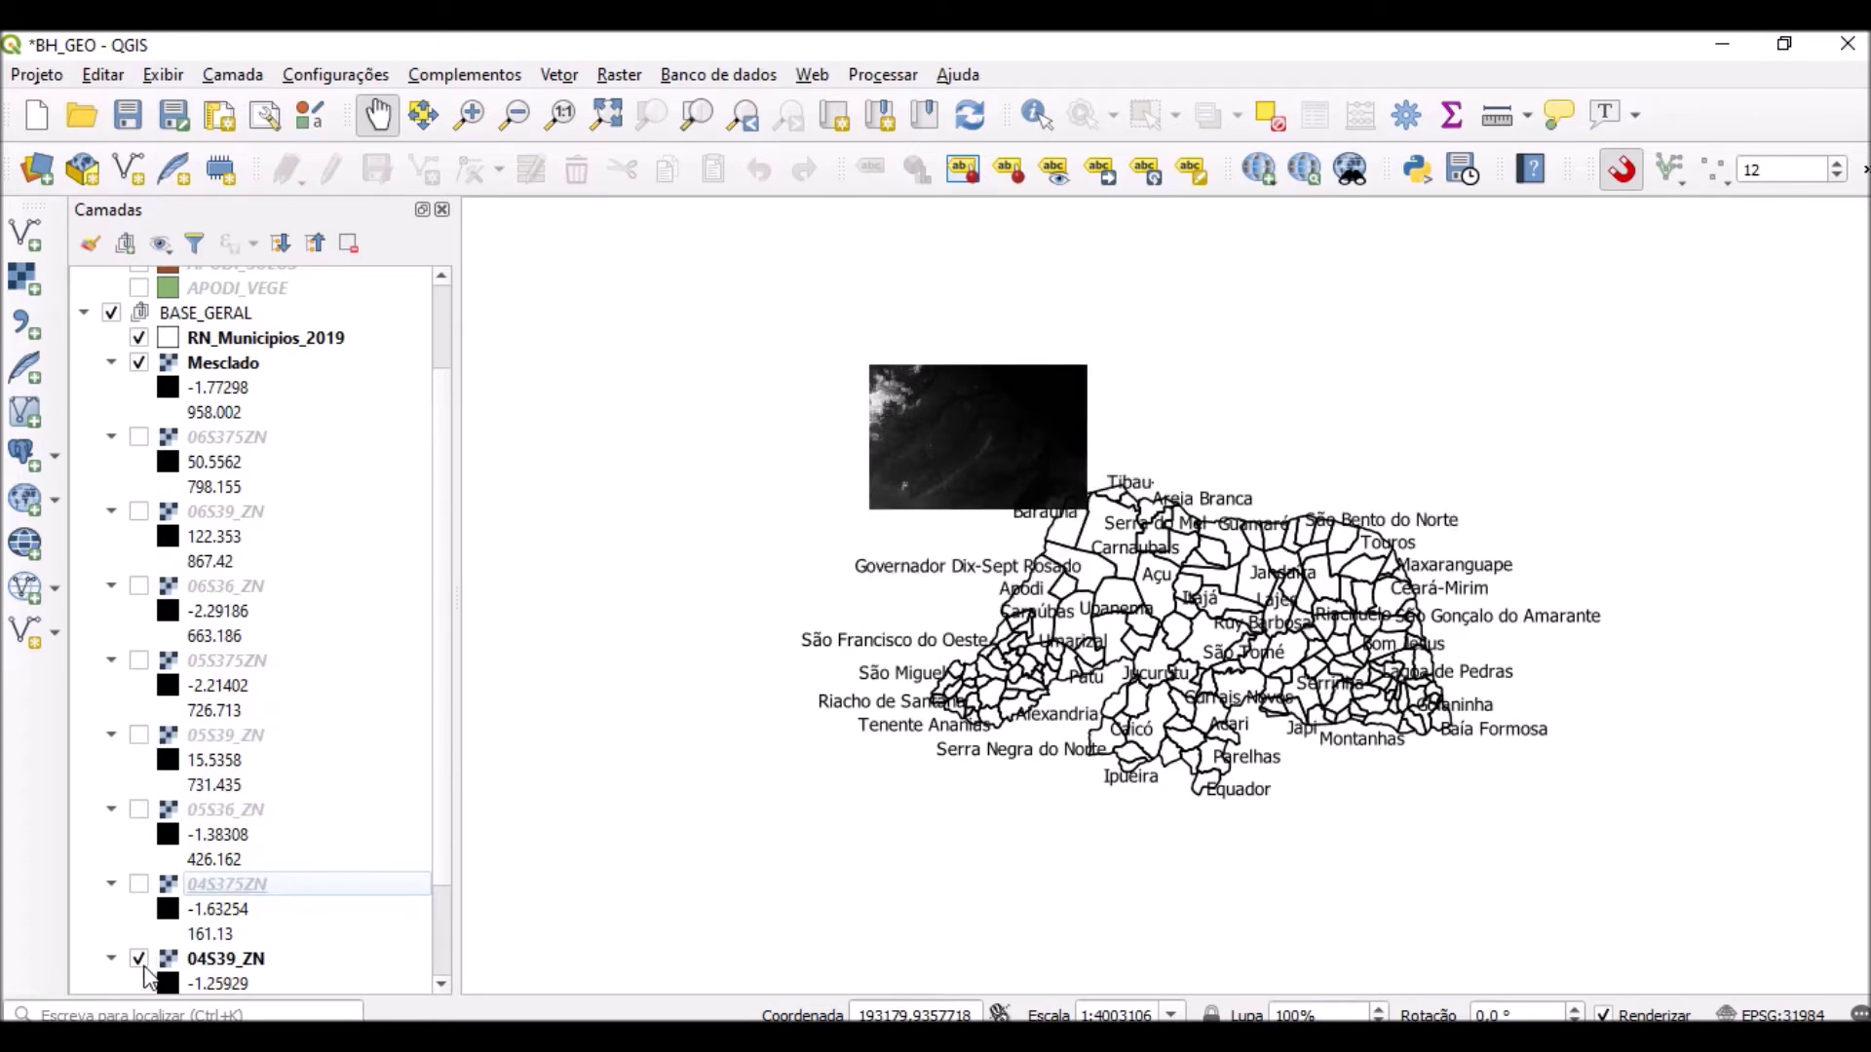
left_click(139, 959)
scroll(180, 867, "down", 2)
scroll(298, 819, "up", 2)
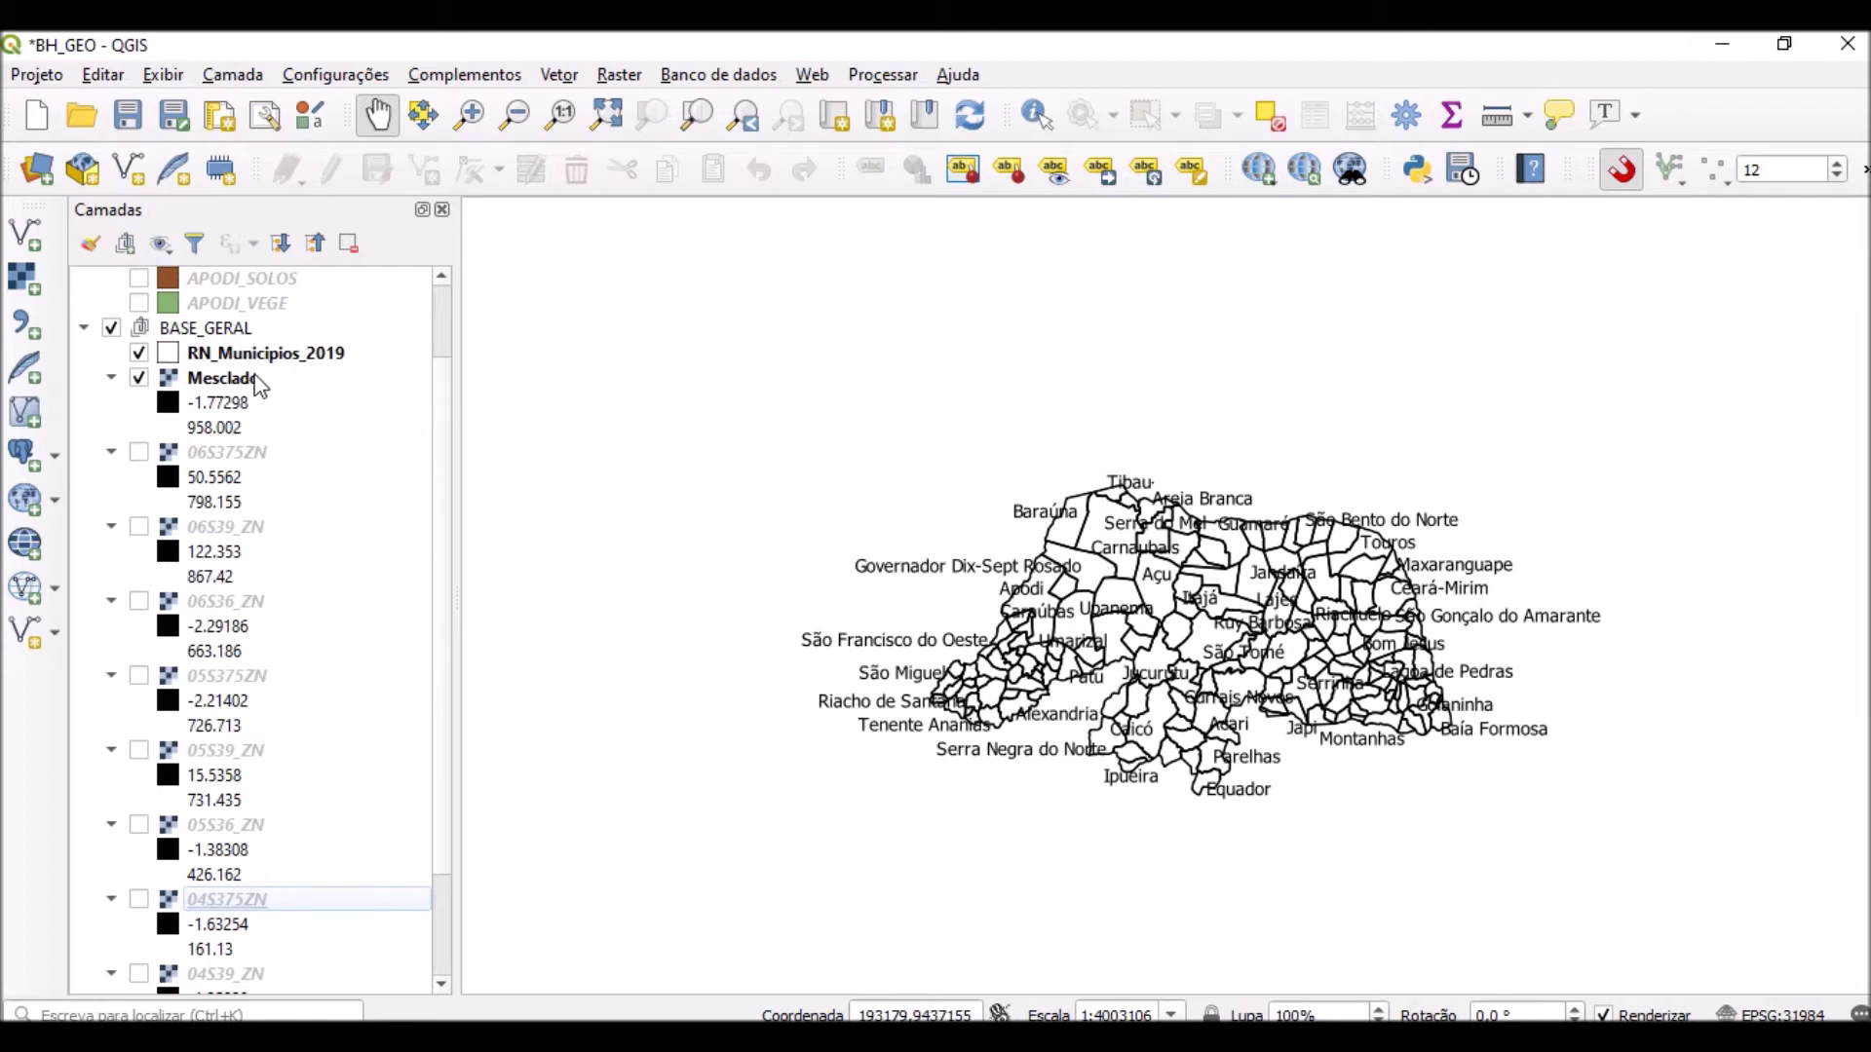
Set the Mesclado layer's source coordinate reference system to EPSG:4674 - SIRGAS 2000.
mouse_move(237, 391)
right_click(253, 388)
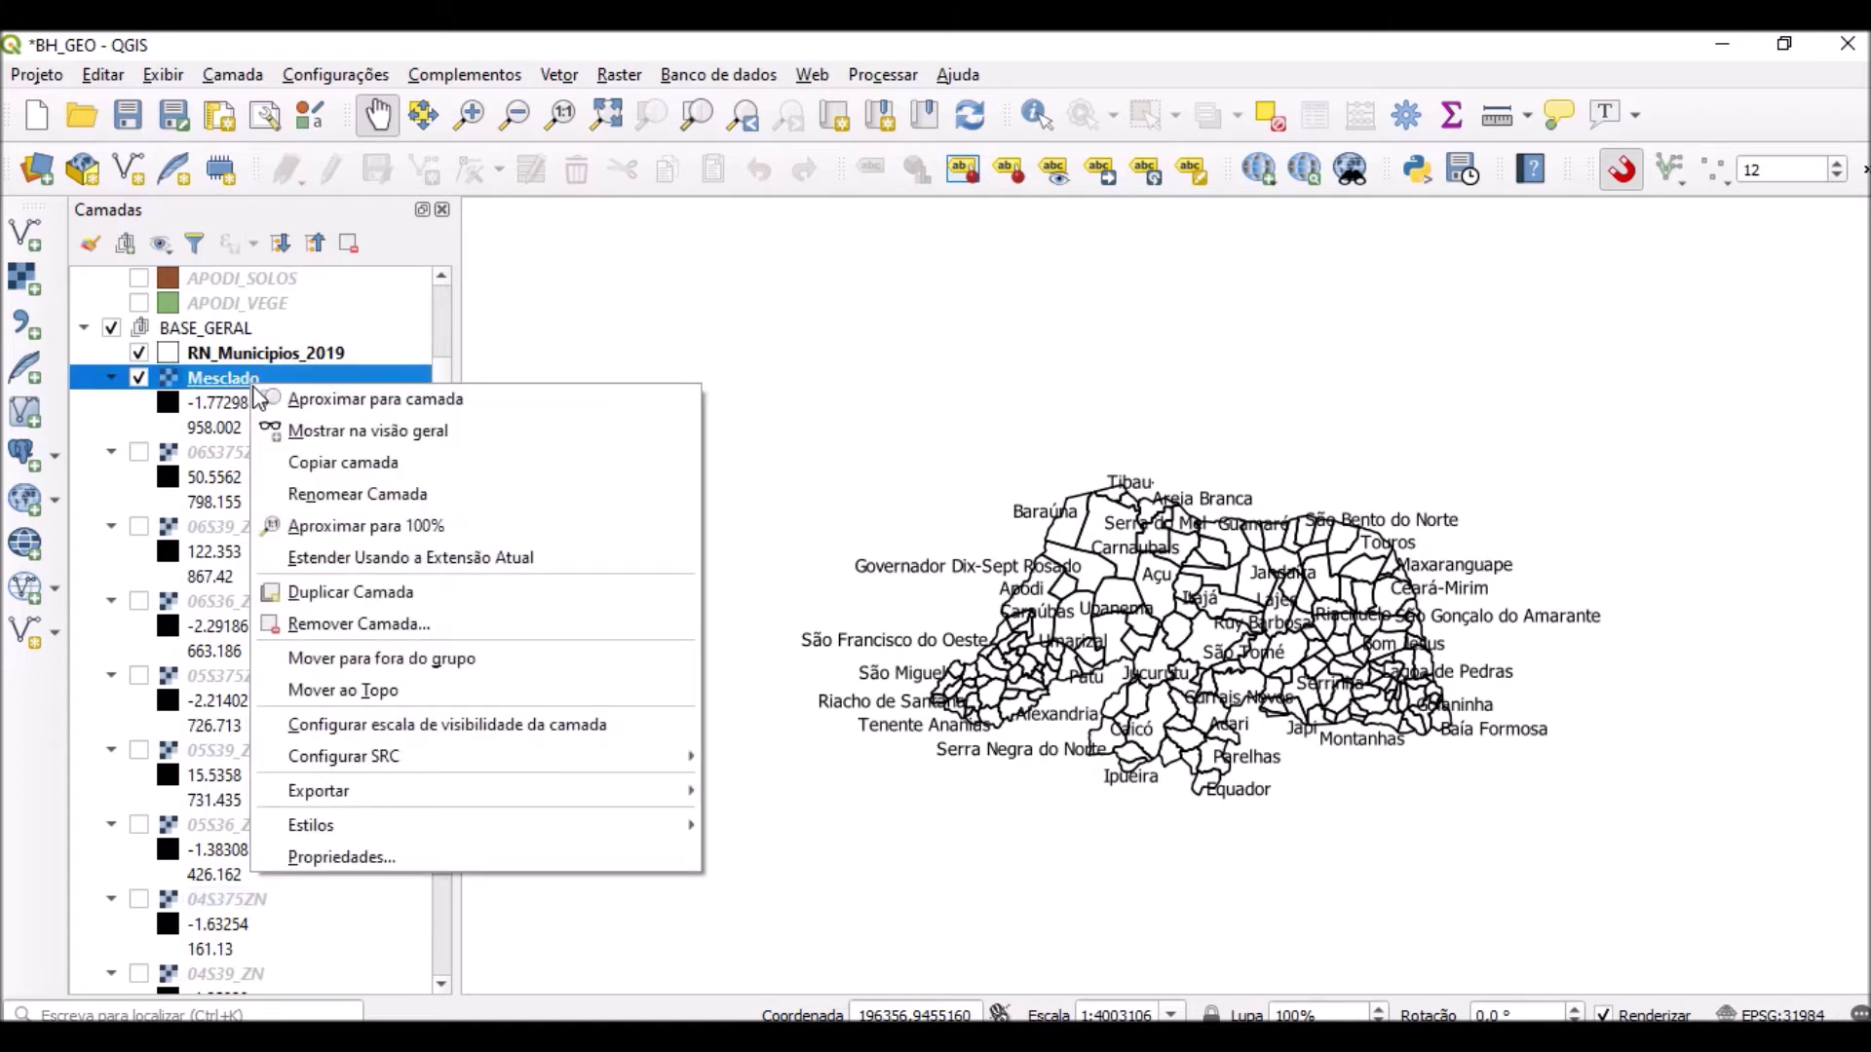
left_click(419, 857)
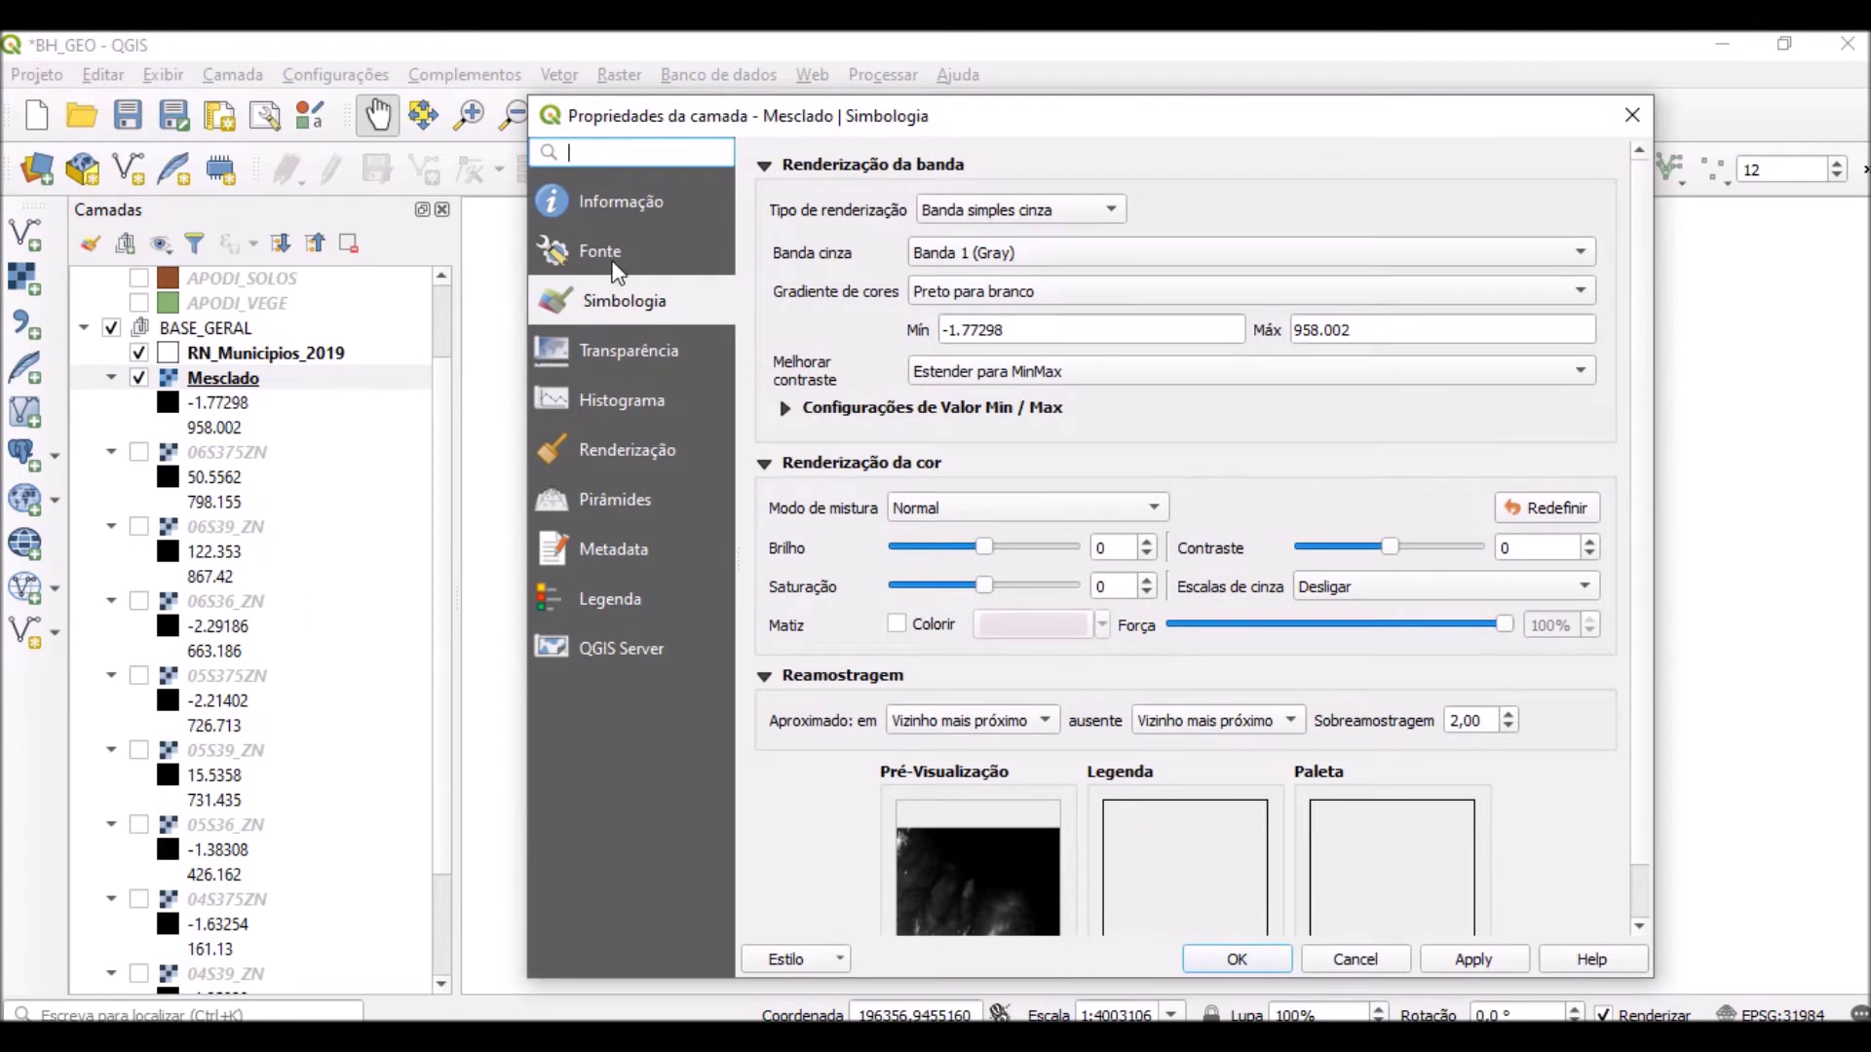
left_click(610, 255)
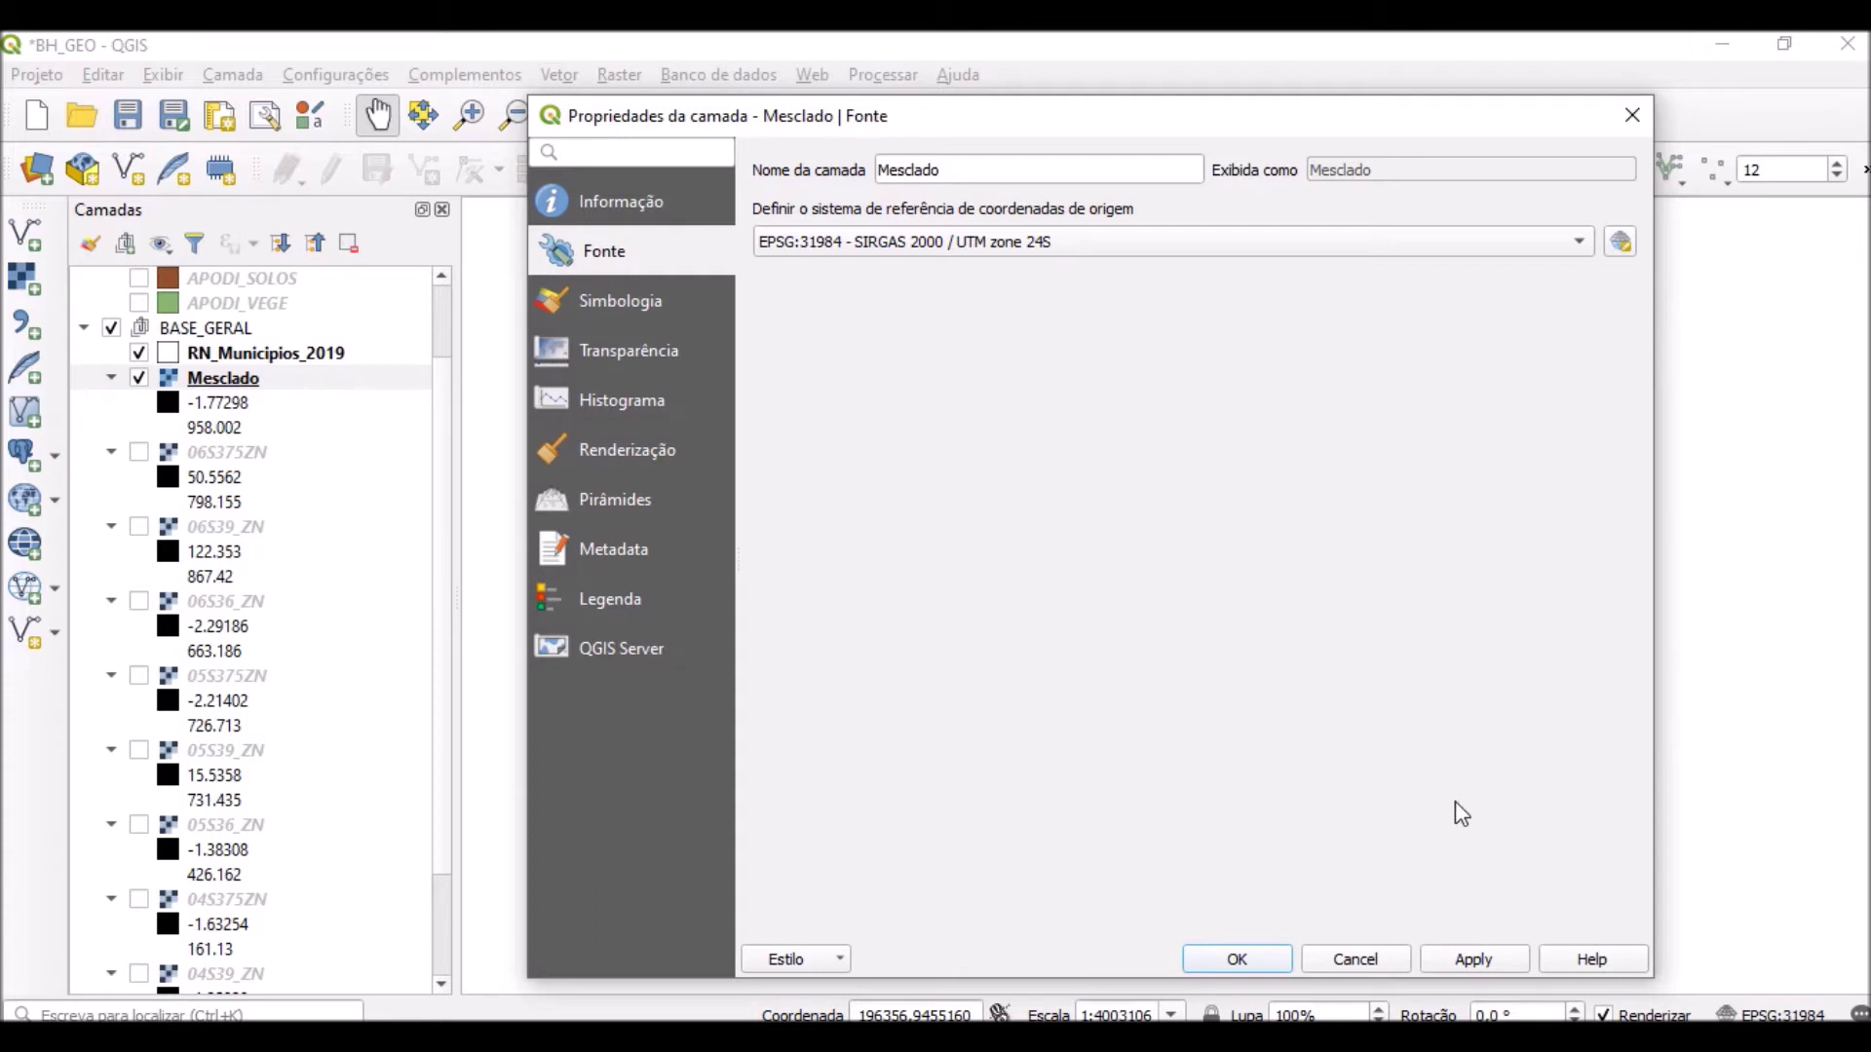
left_click(1573, 244)
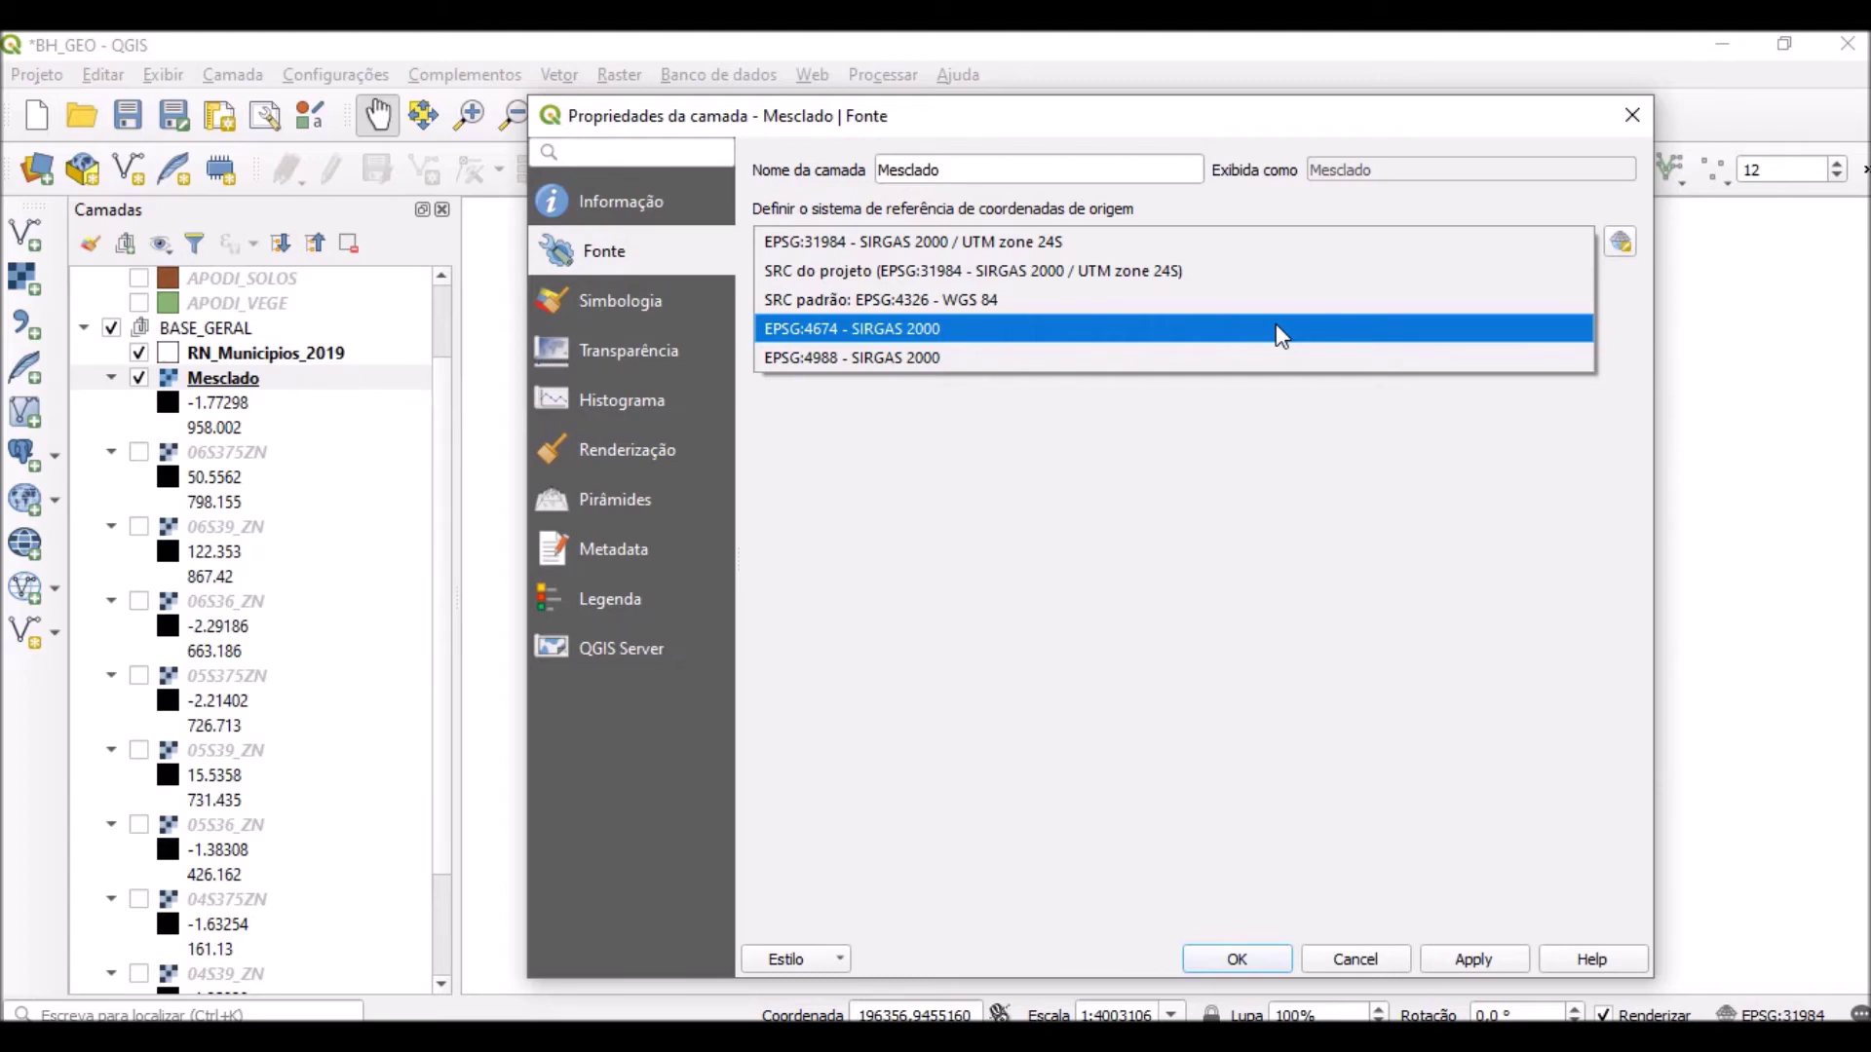
left_click(973, 332)
left_click(1485, 957)
left_click(1263, 962)
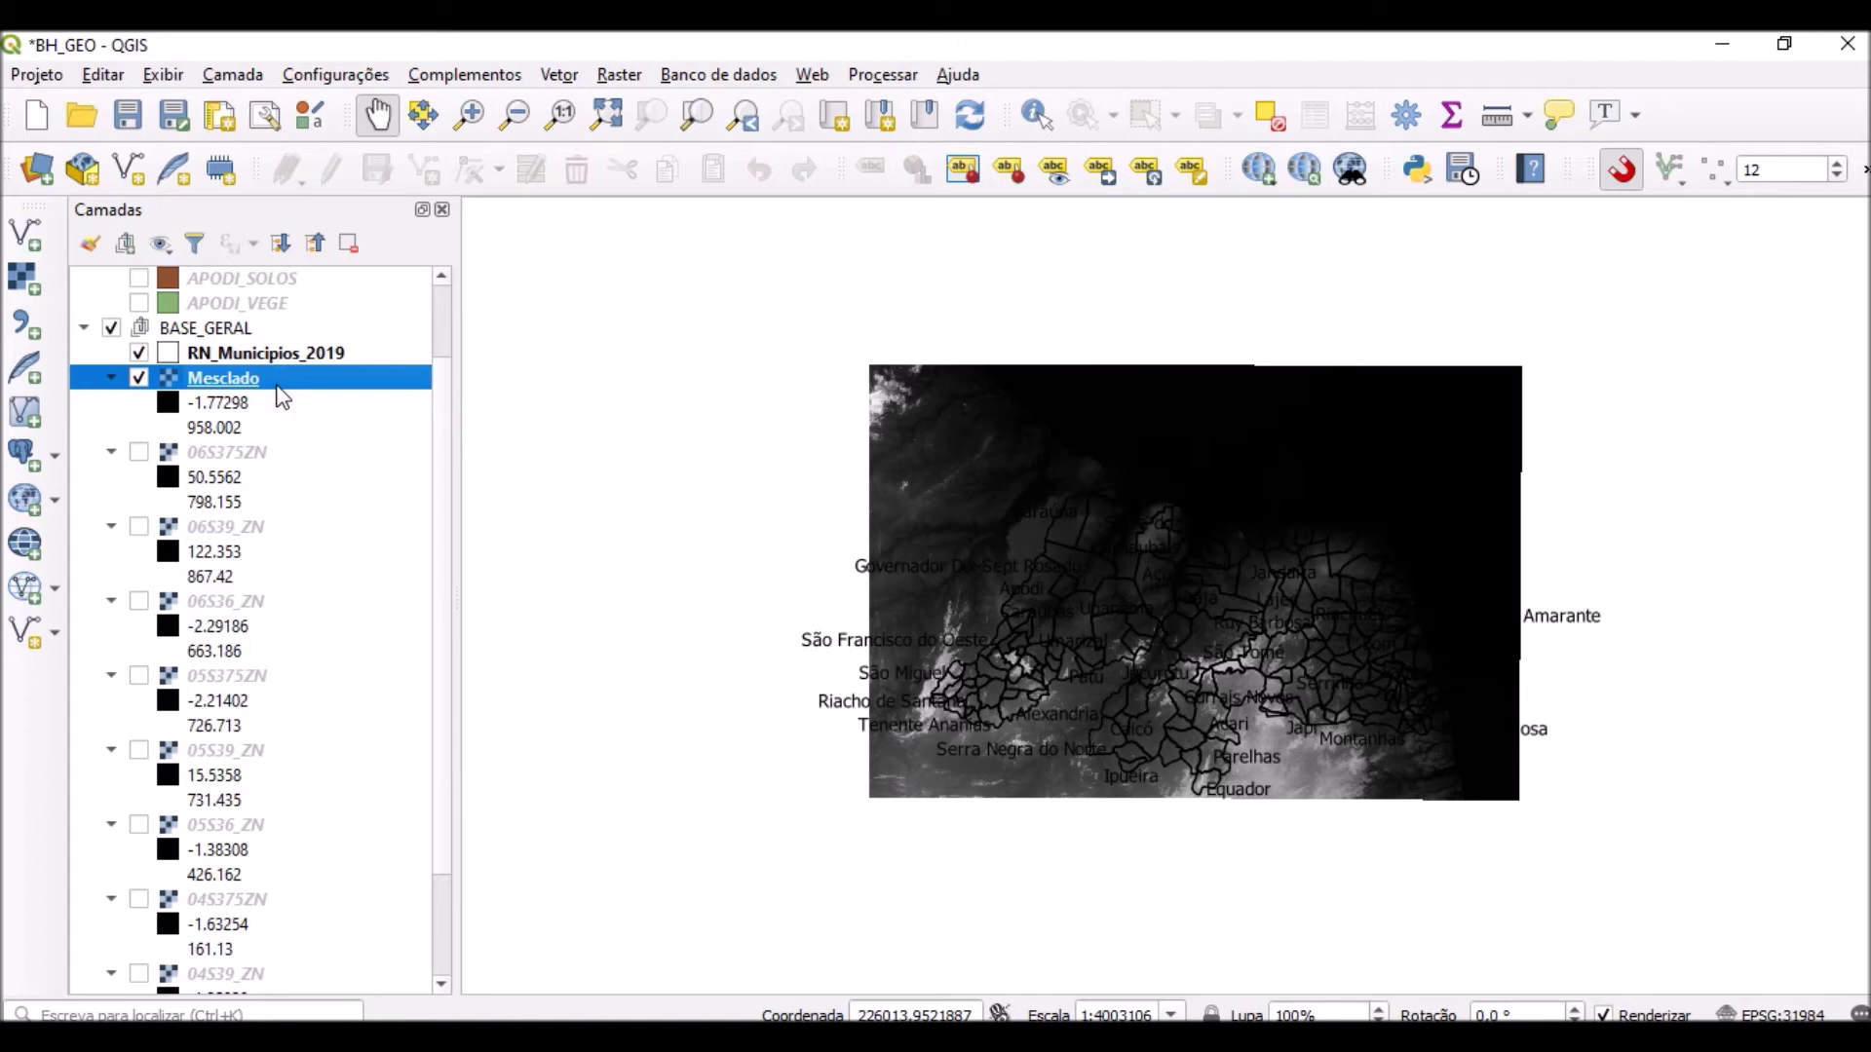
Reopen the Mesclado layer's source properties and review its coordinate reference system and the available alternatives.
double_click(277, 385)
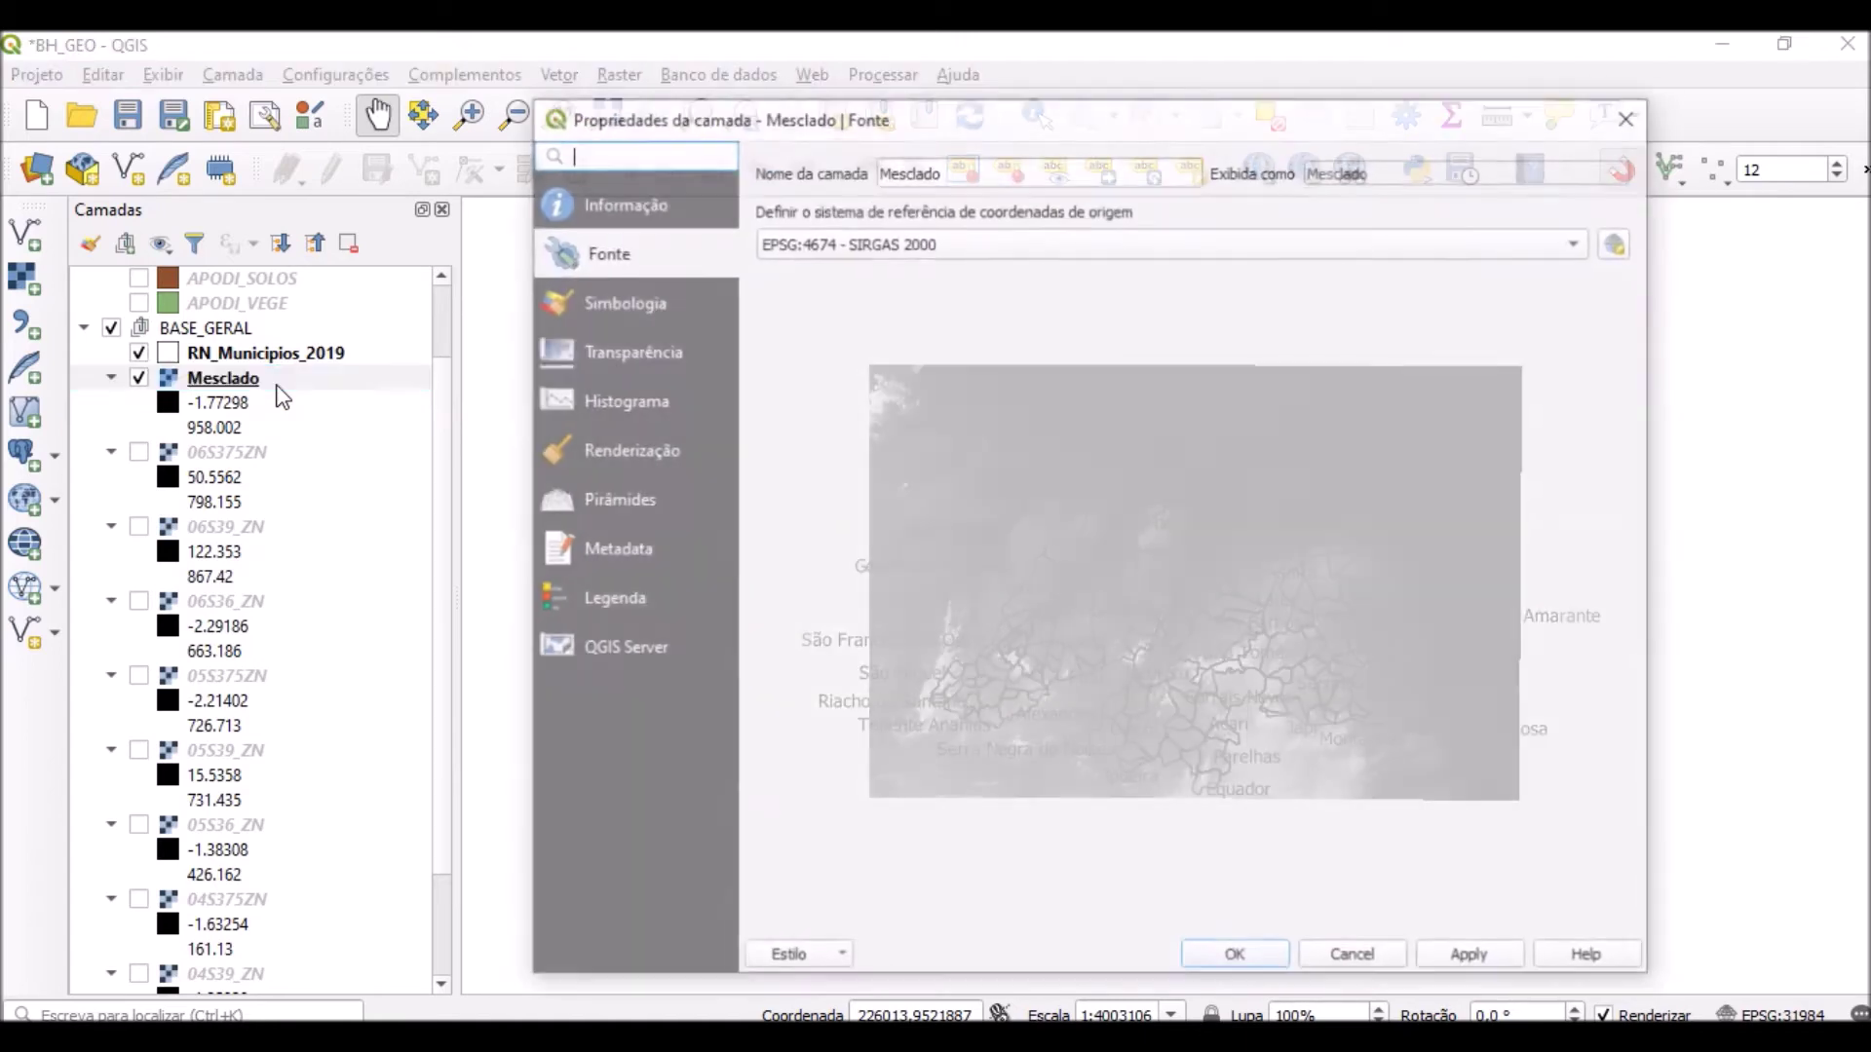
left_click(1193, 241)
left_click(1193, 243)
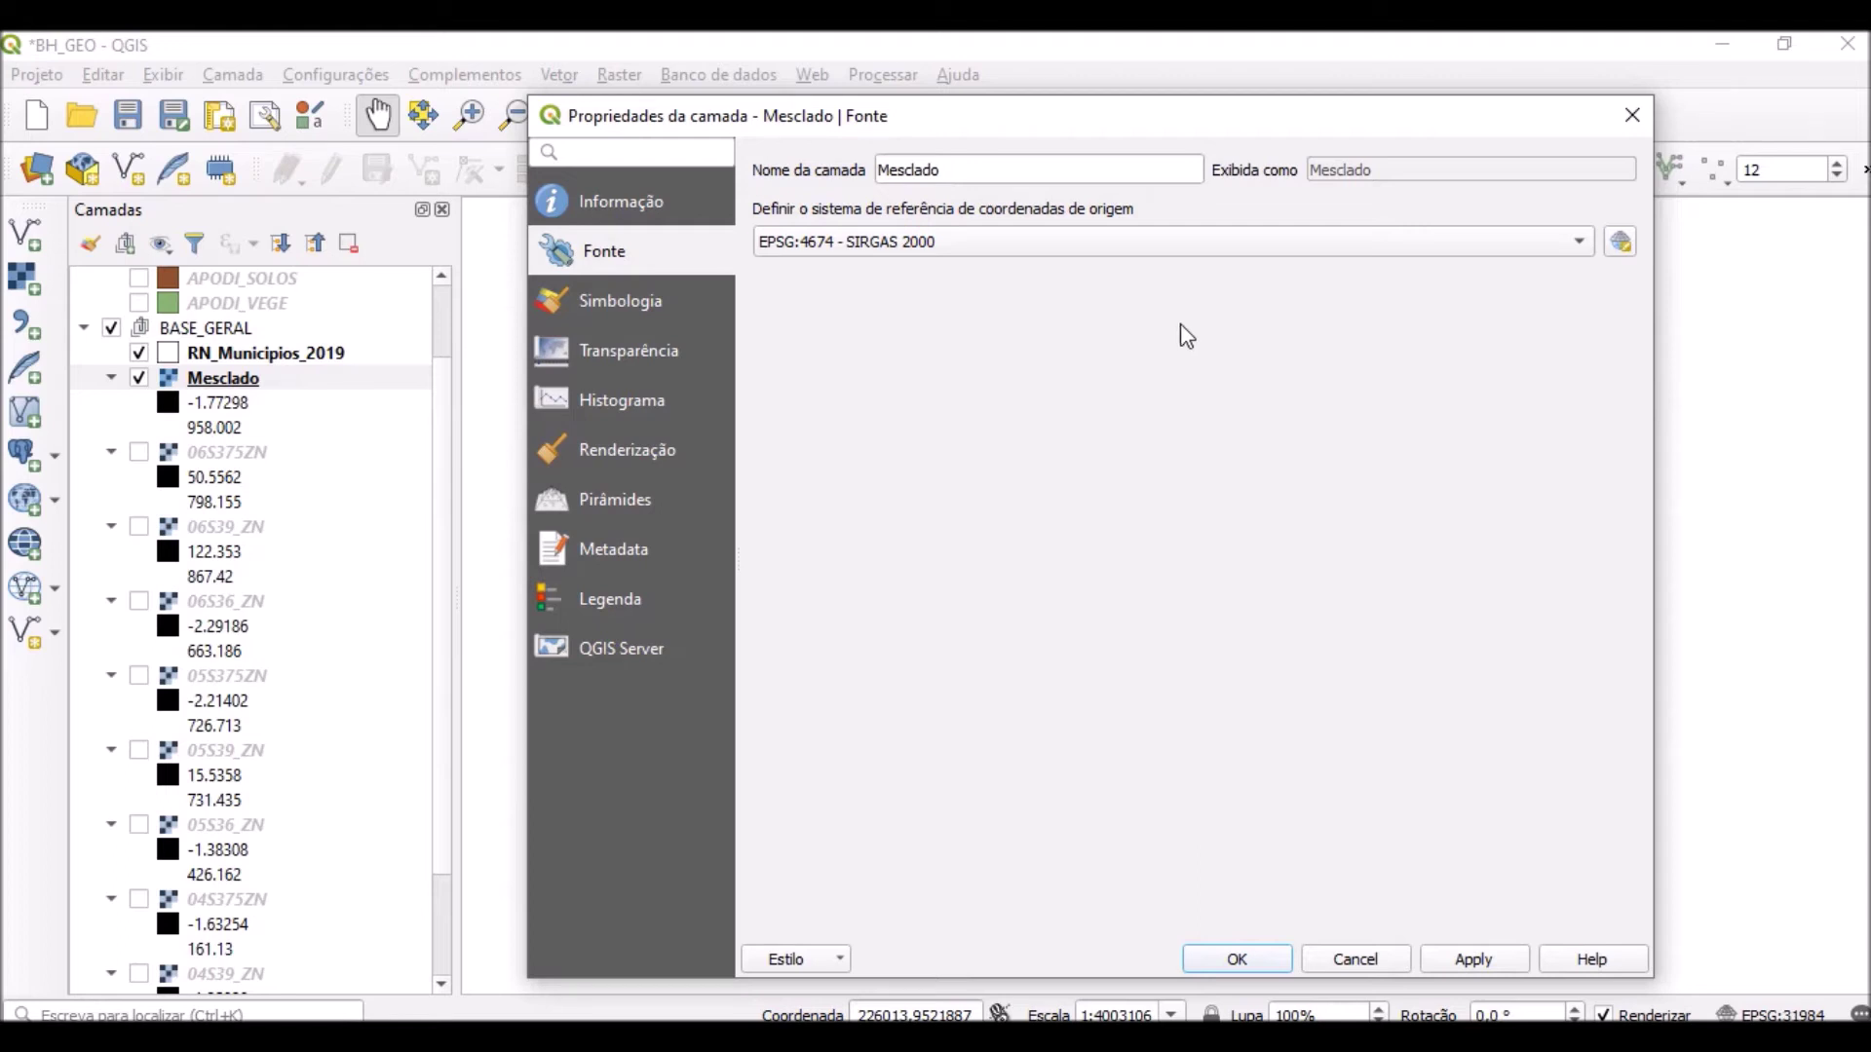
left_click(1170, 241)
left_click(1170, 242)
left_click(1170, 243)
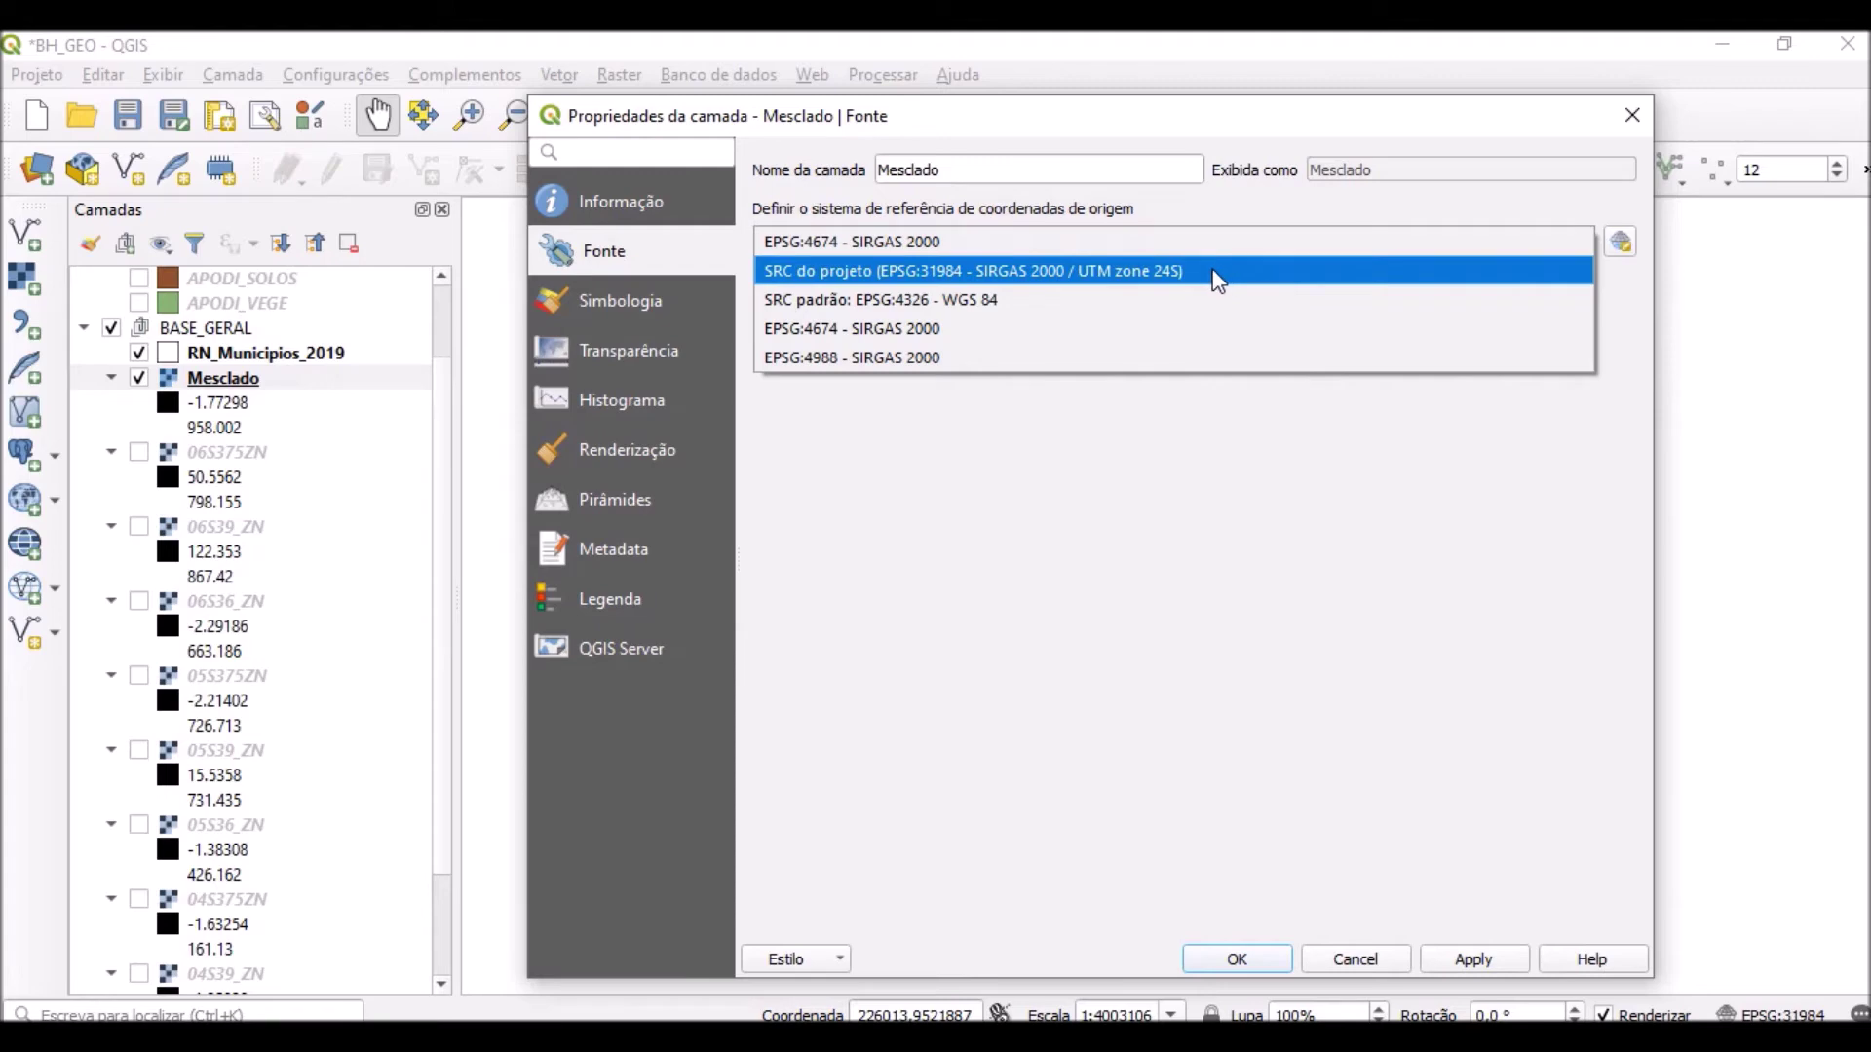
left_click(1204, 246)
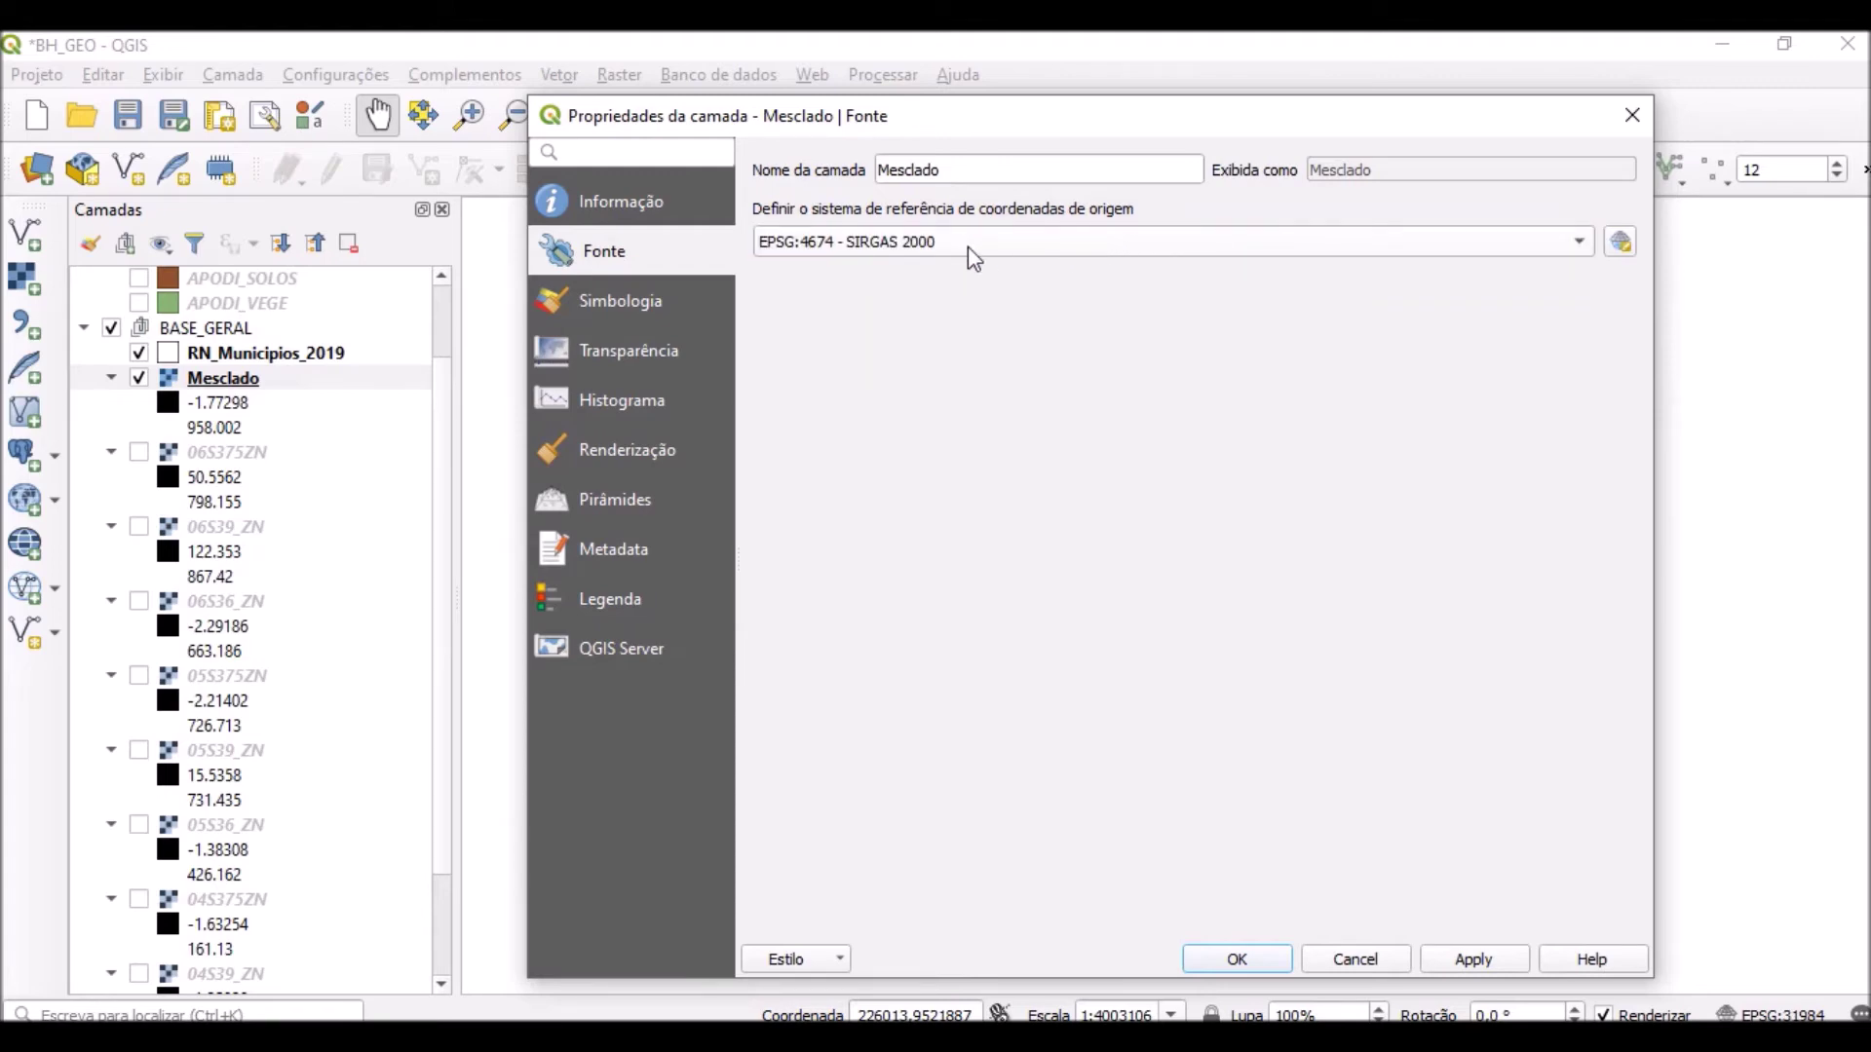
left_click(1237, 961)
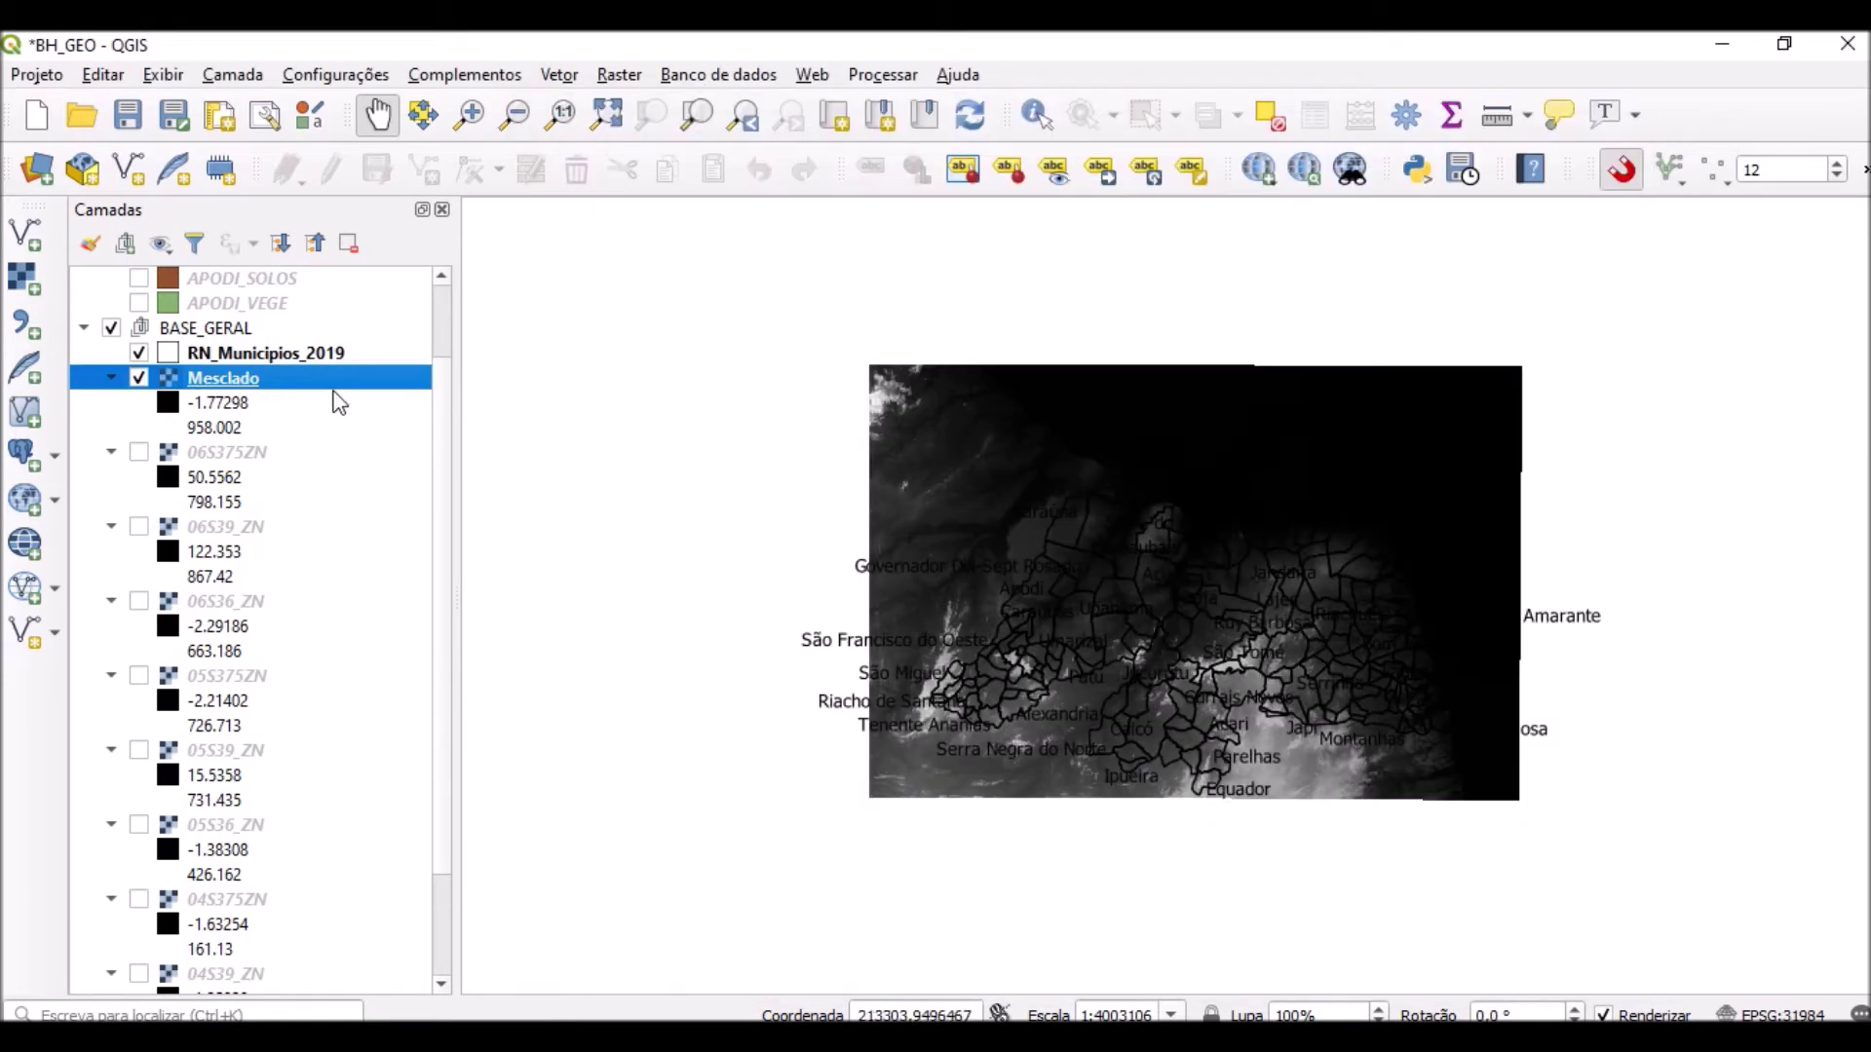
Select the eight altitude tiles from 06S375ZN to 04S39_ZN and remove them from the project.
left_click(278, 454)
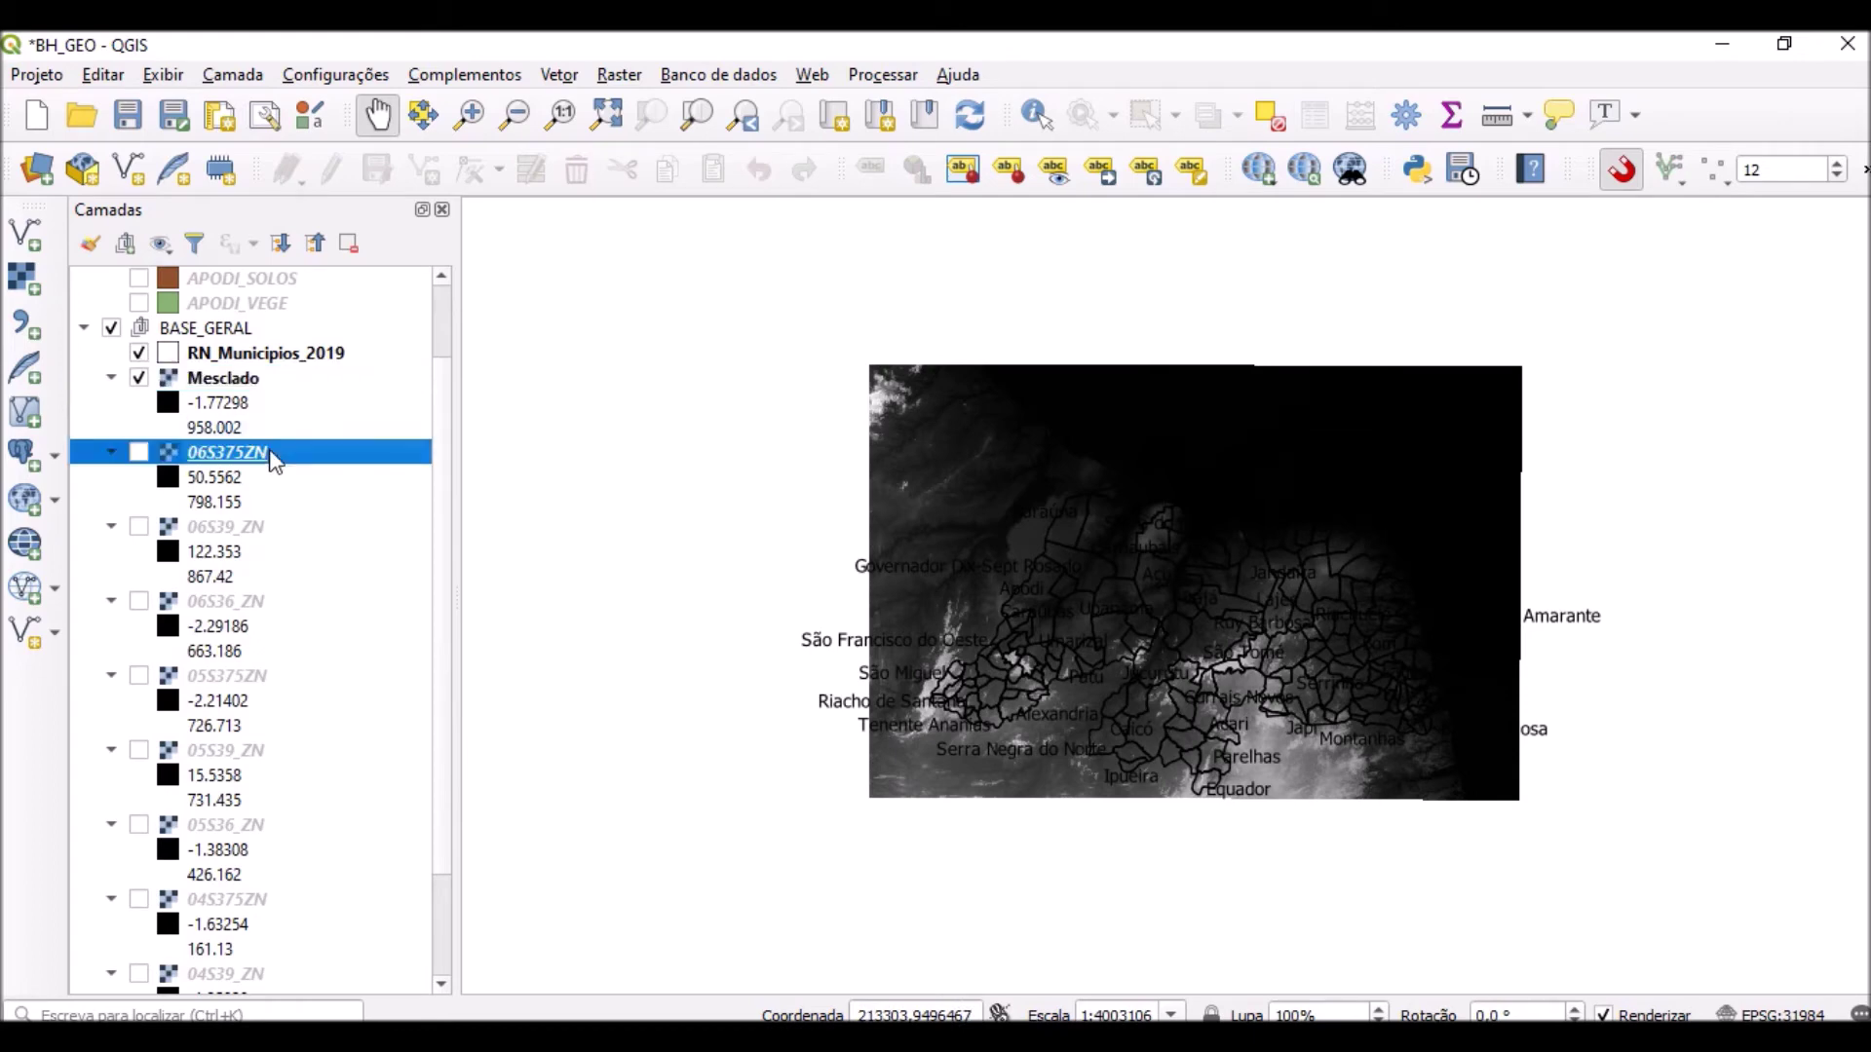
left_click(255, 528, "ctrl")
left_click(256, 601, "ctrl")
left_click(251, 682, "ctrl")
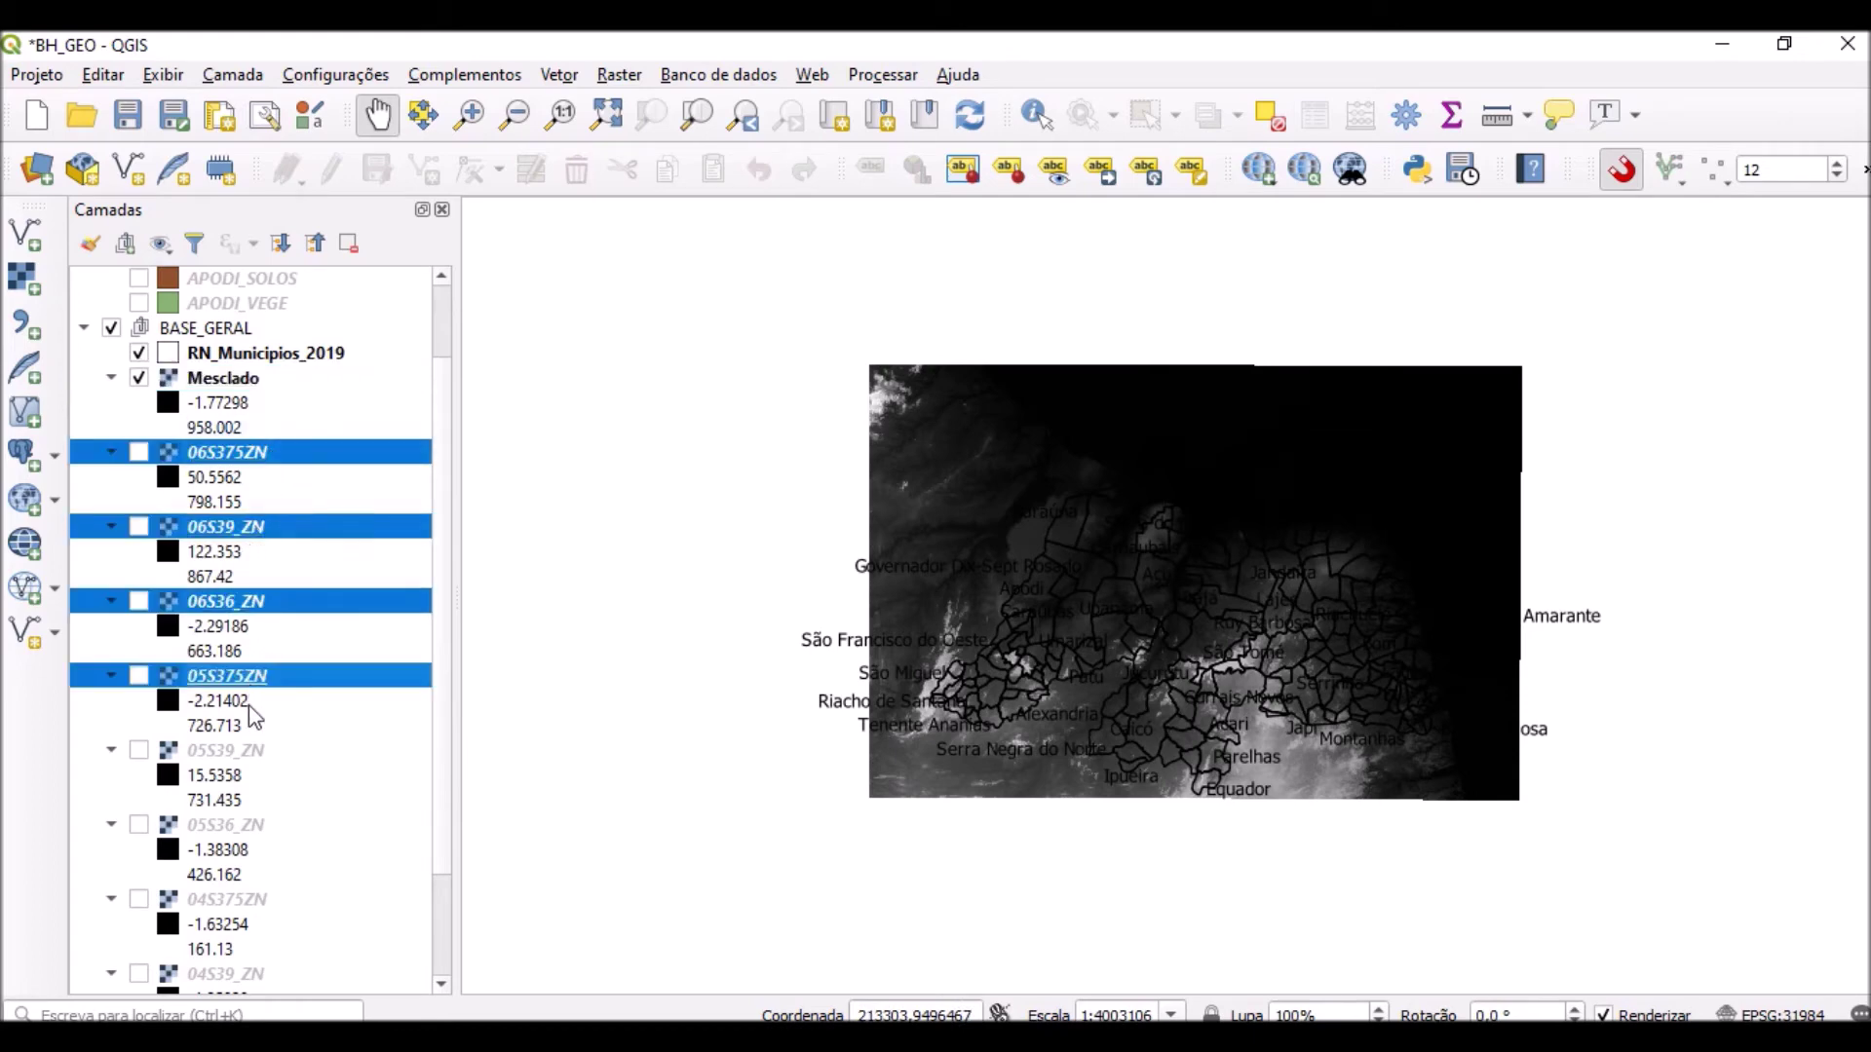
left_click(243, 752, "ctrl")
left_click(242, 827, "ctrl")
left_click(242, 901, "ctrl")
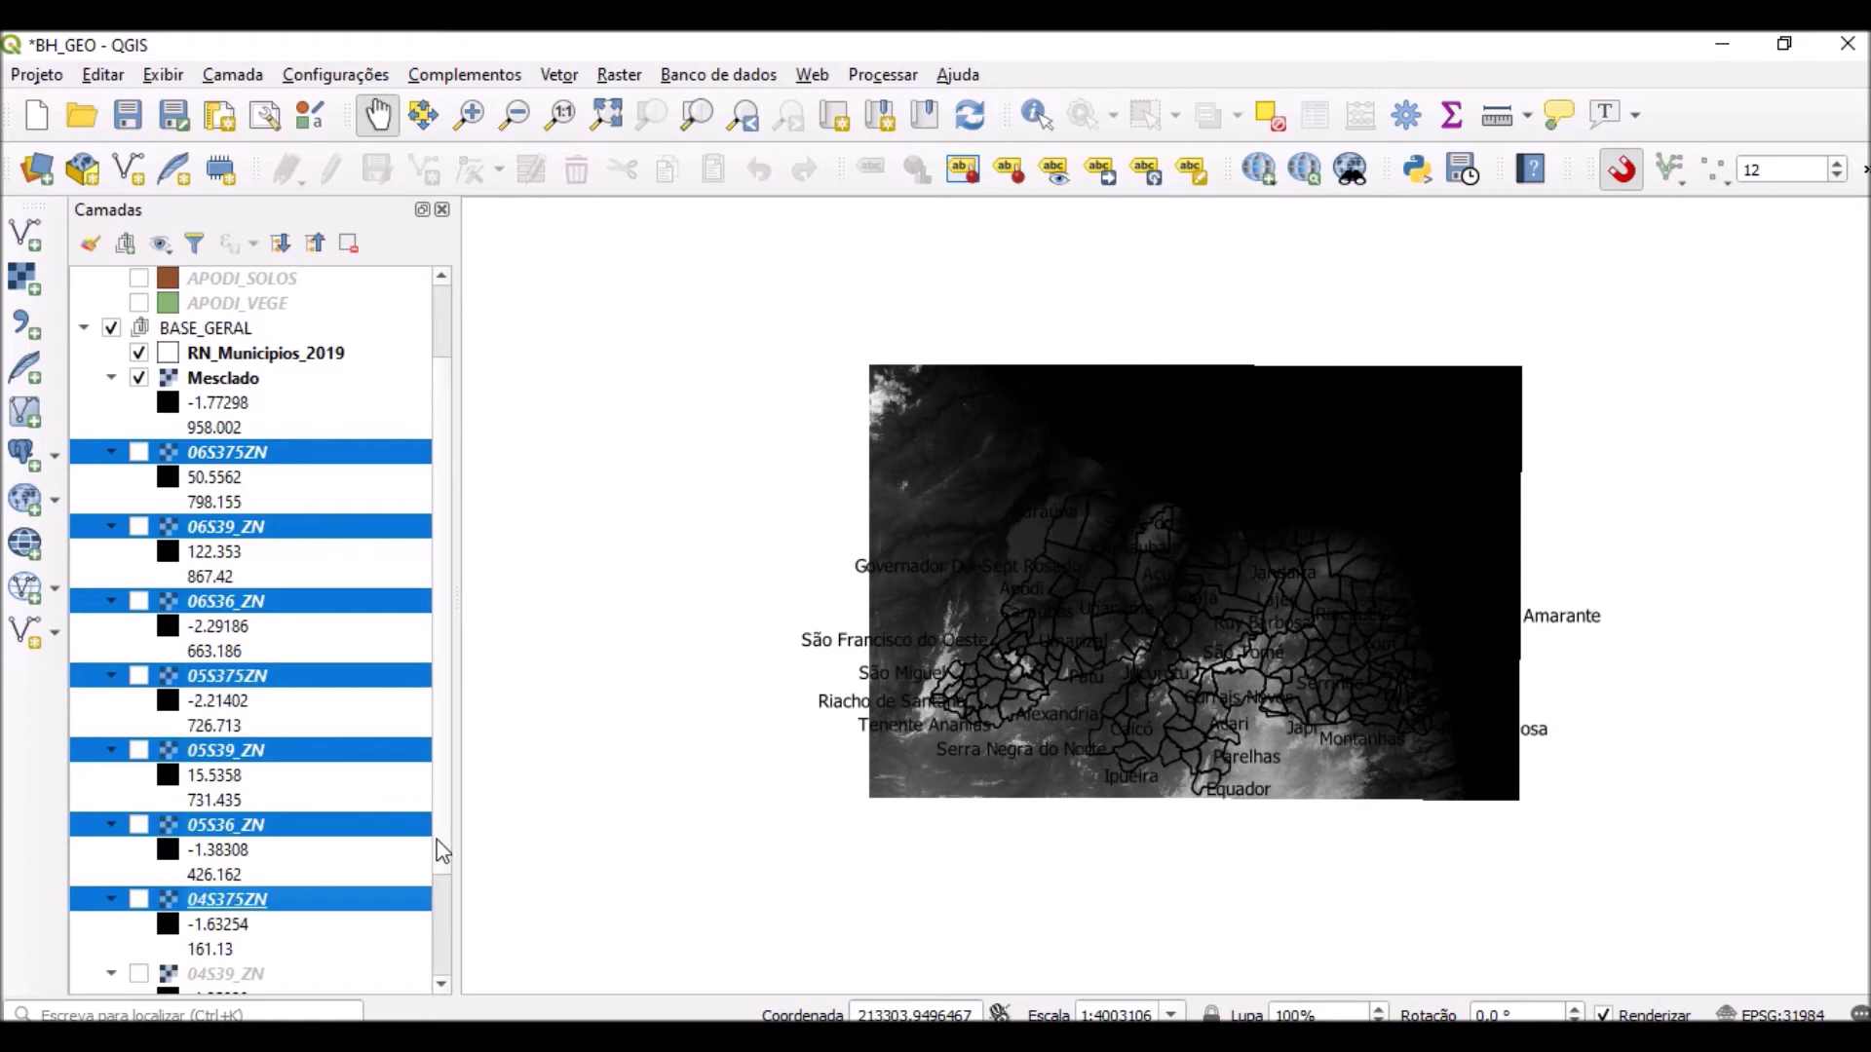
scroll(441, 855, "down", 2)
left_click(249, 867, "ctrl")
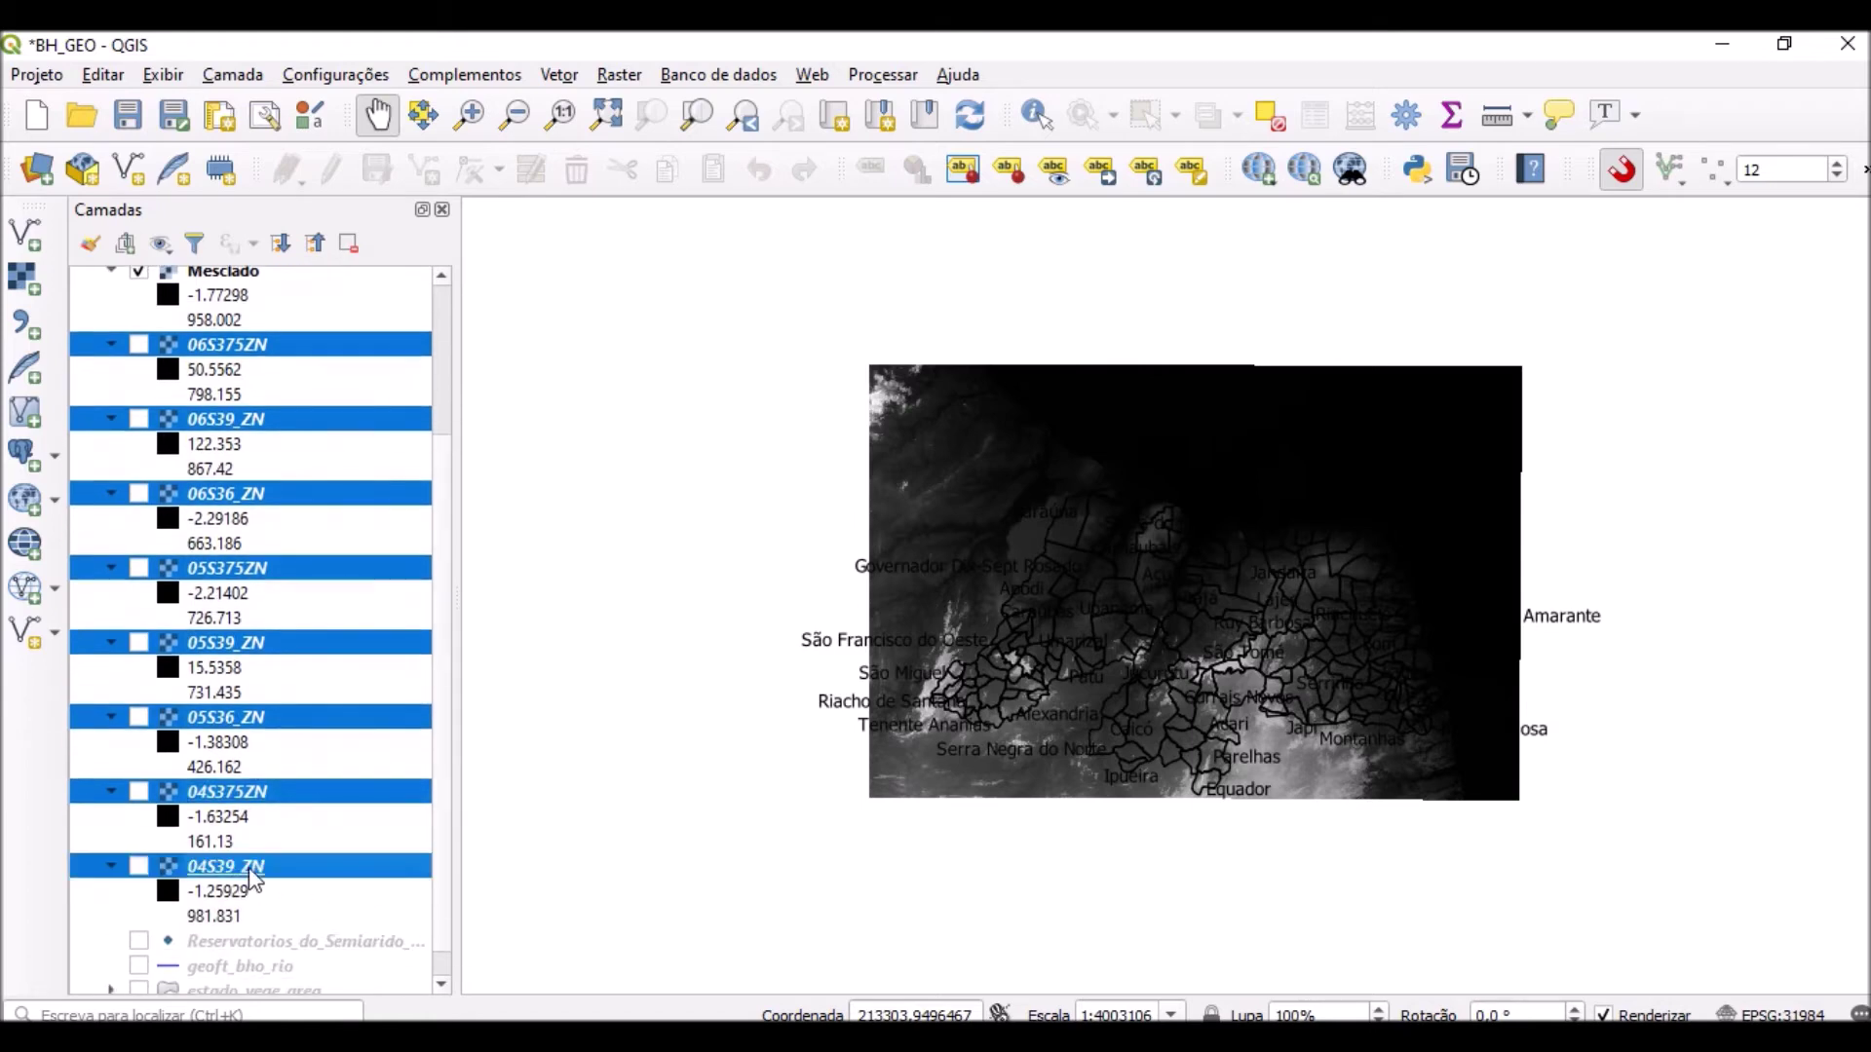
right_click(255, 880)
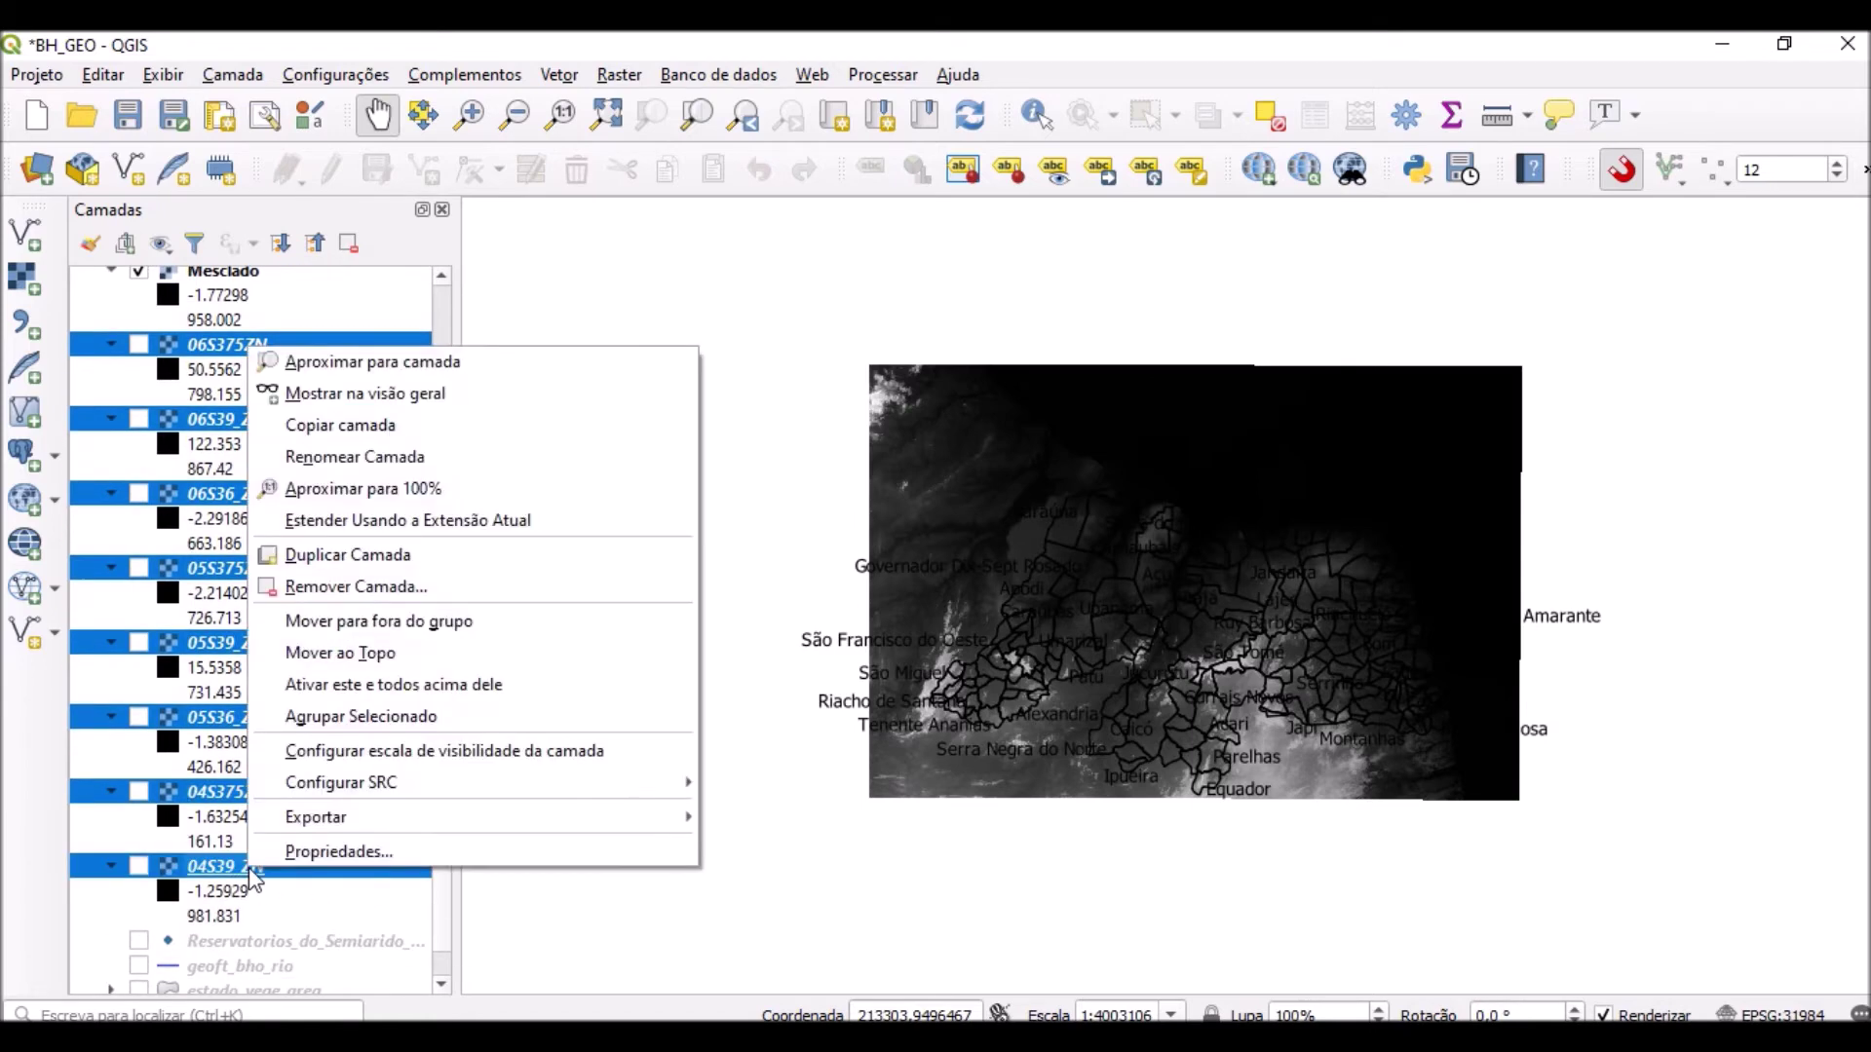
left_click(365, 590)
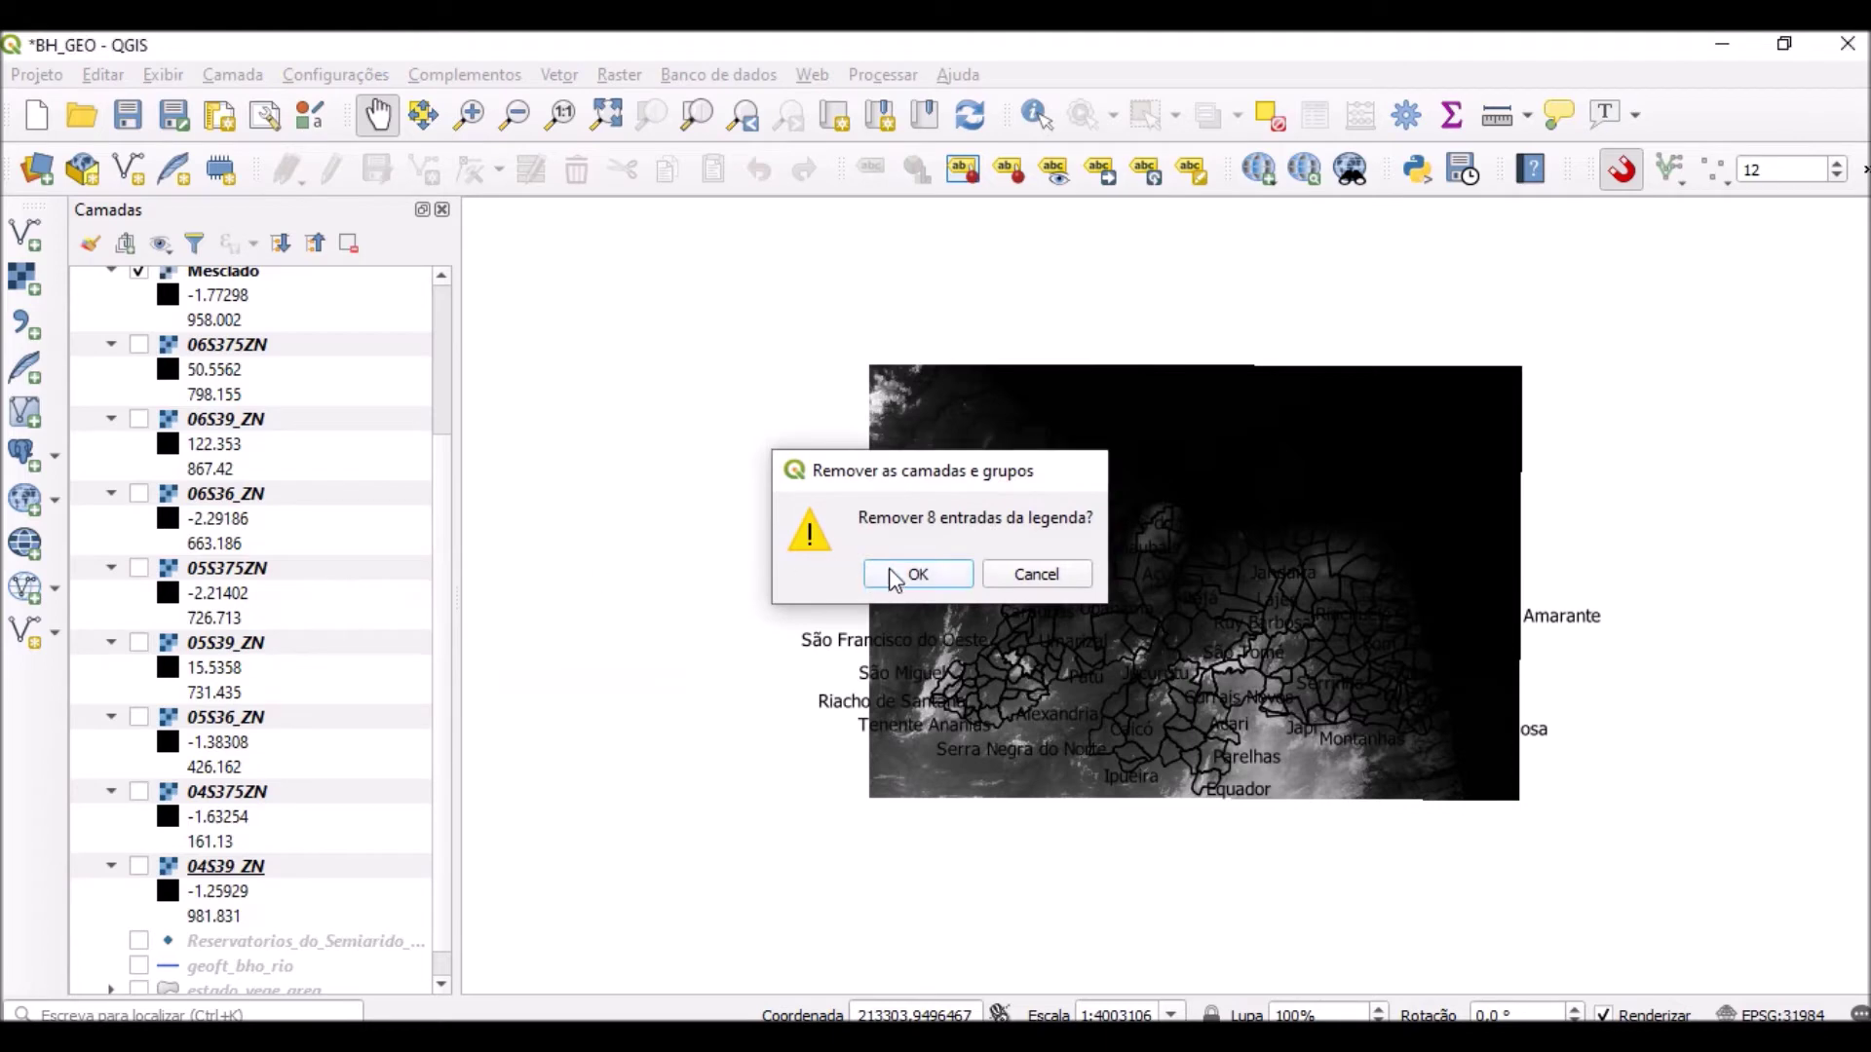
left_click(894, 575)
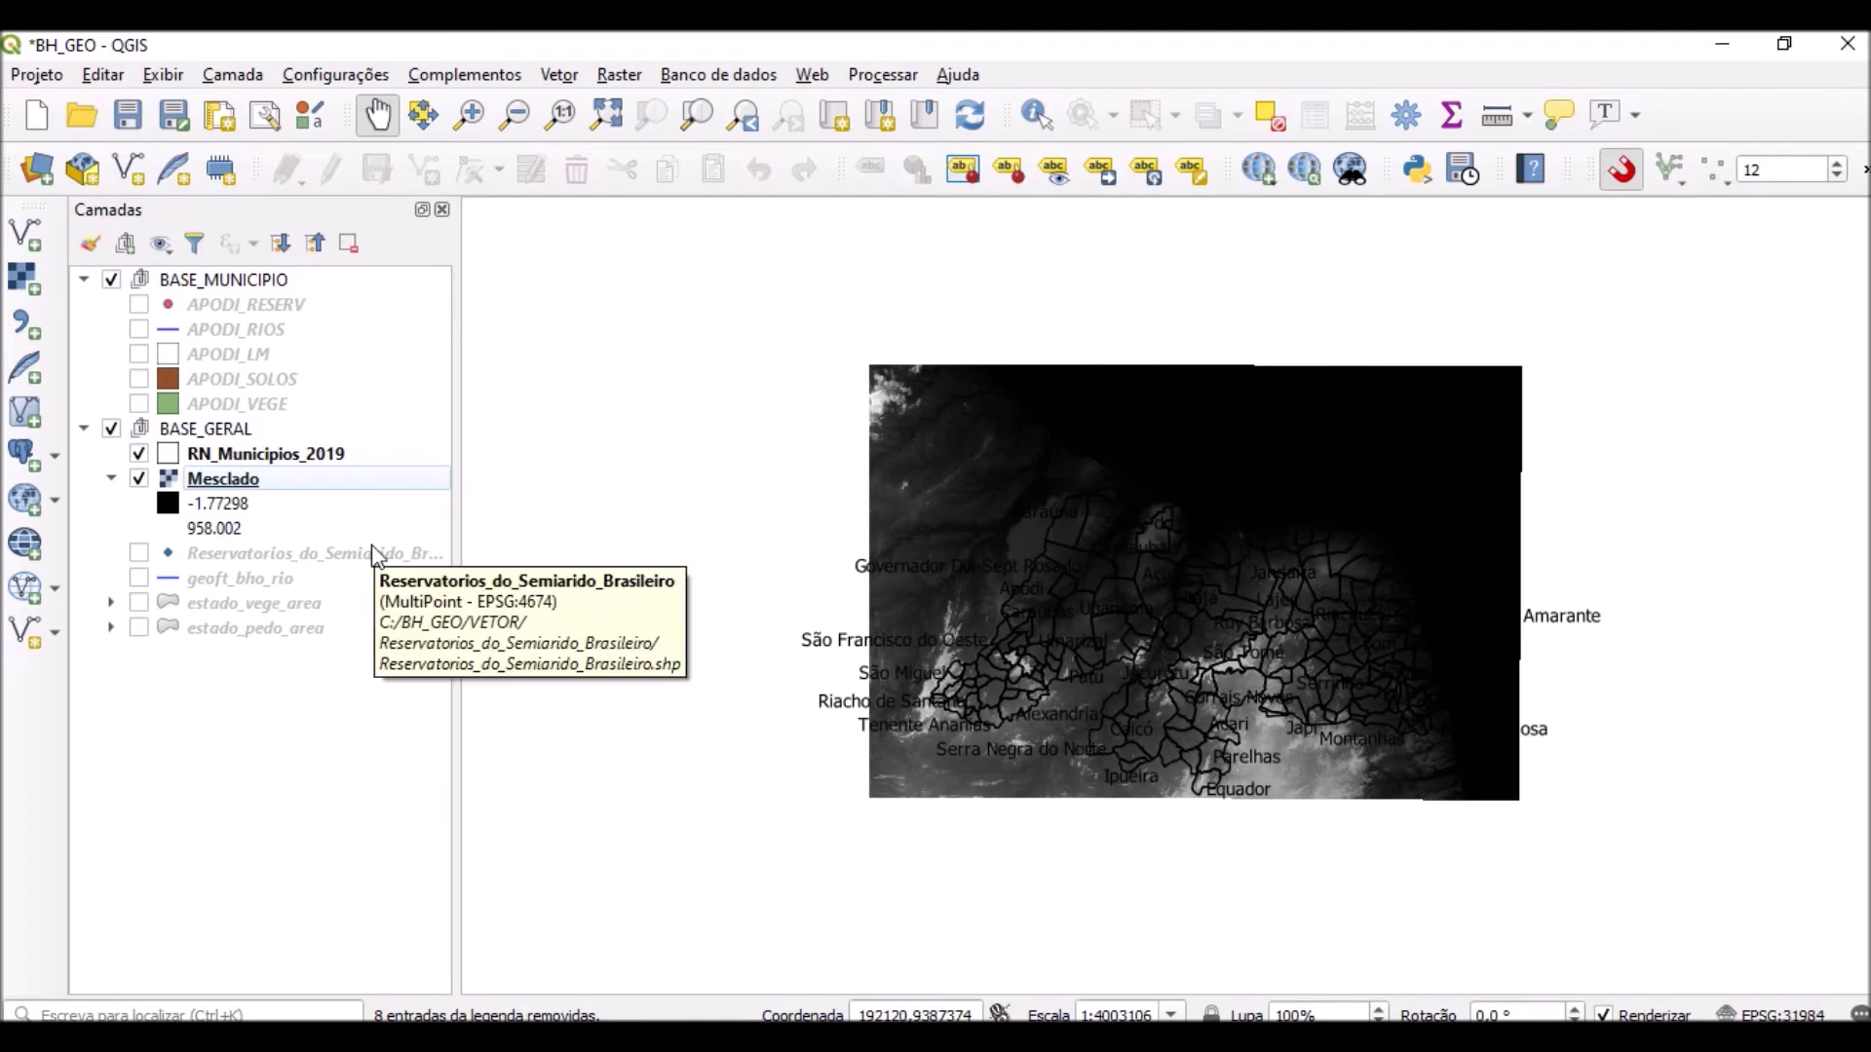
Start exporting the Mesclado layer as a raw-data GeoTIFF in EPSG:4674 - SIRGAS 2000, with C:\BH_GEO\RASTER as the destination folder.
right_click(273, 492)
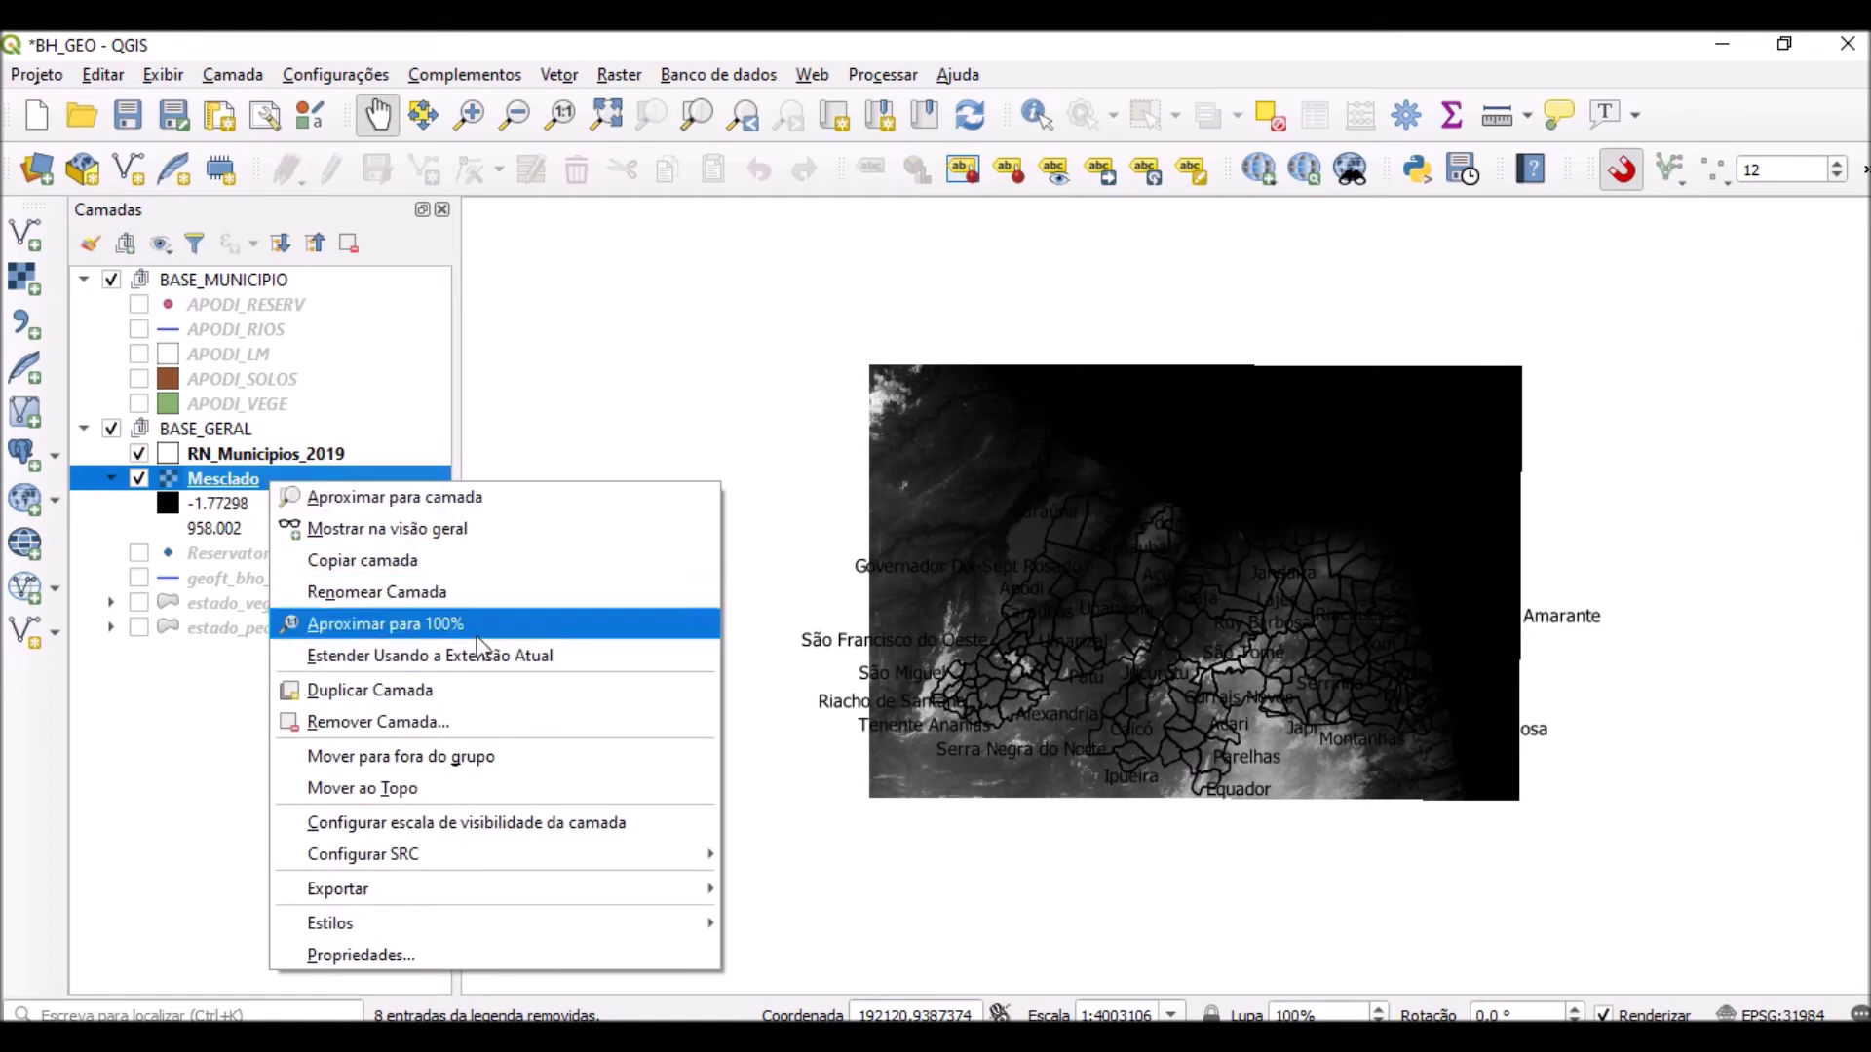
mouse_move(680, 898)
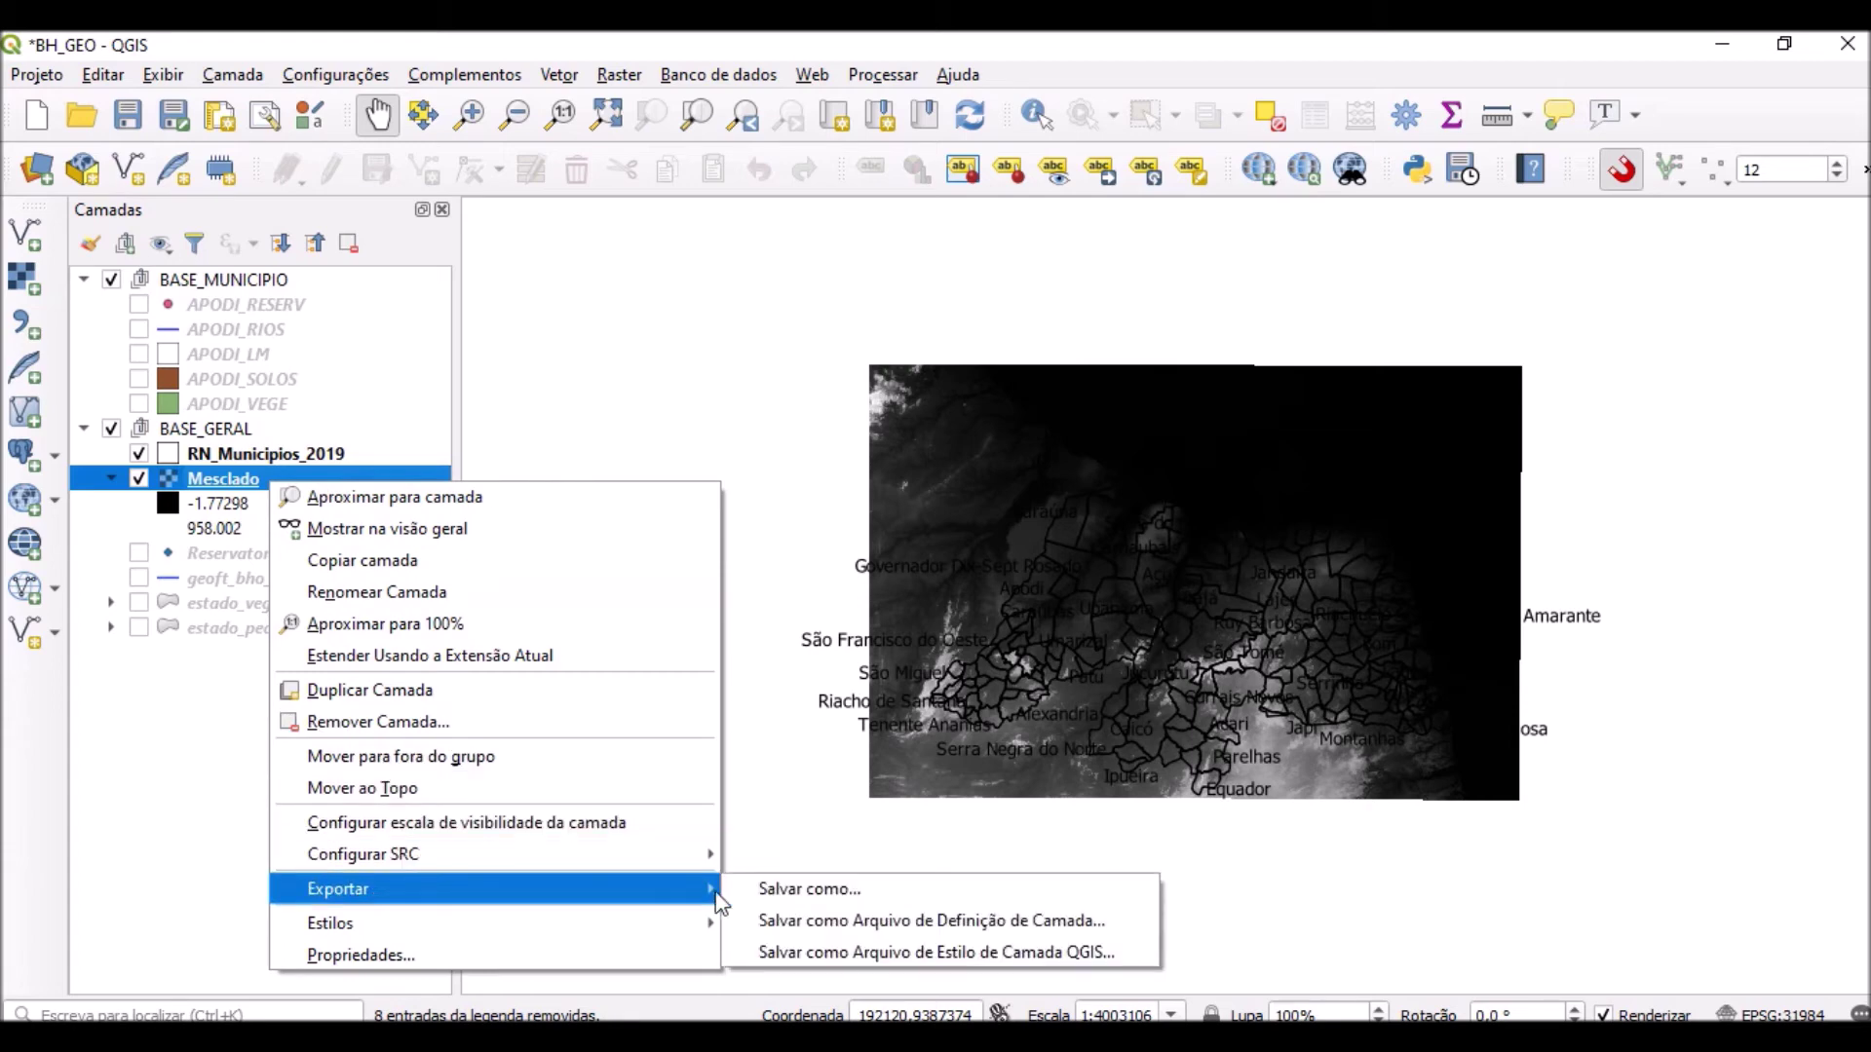
left_click(827, 903)
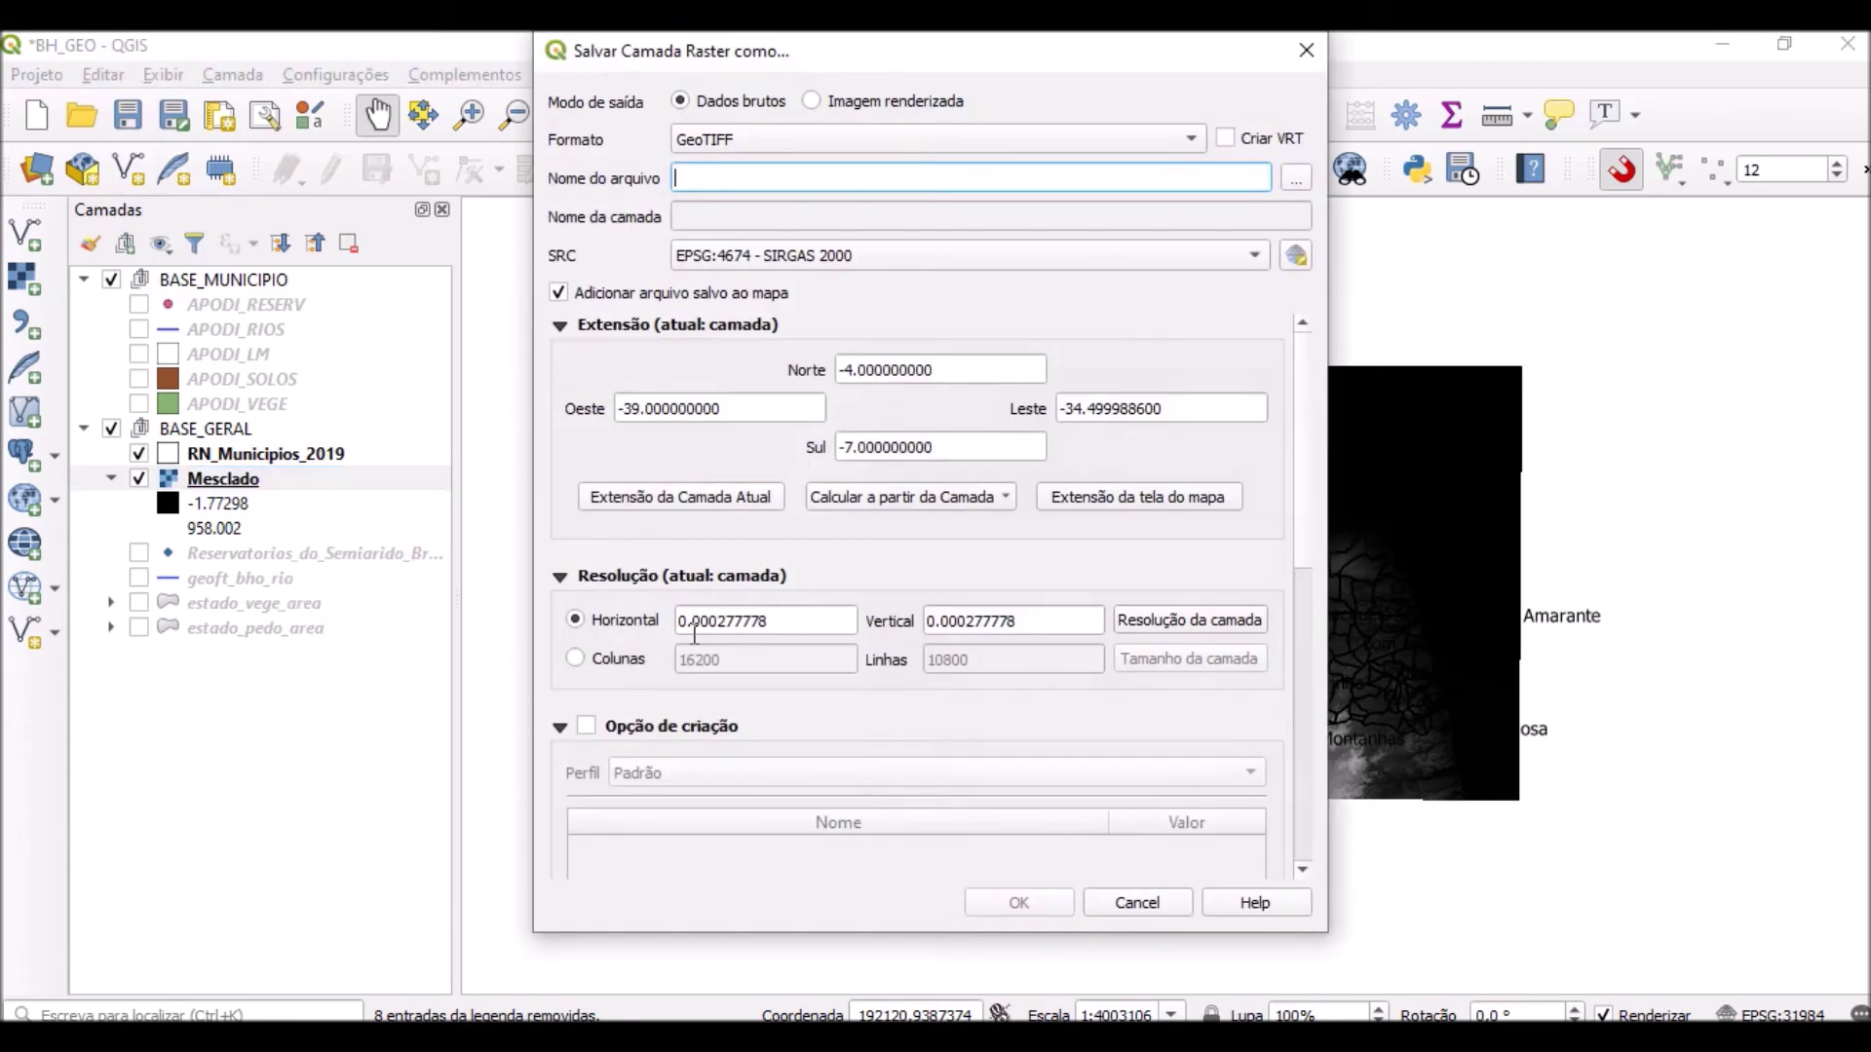
left_click_drag(1042, 52, 1078, 92)
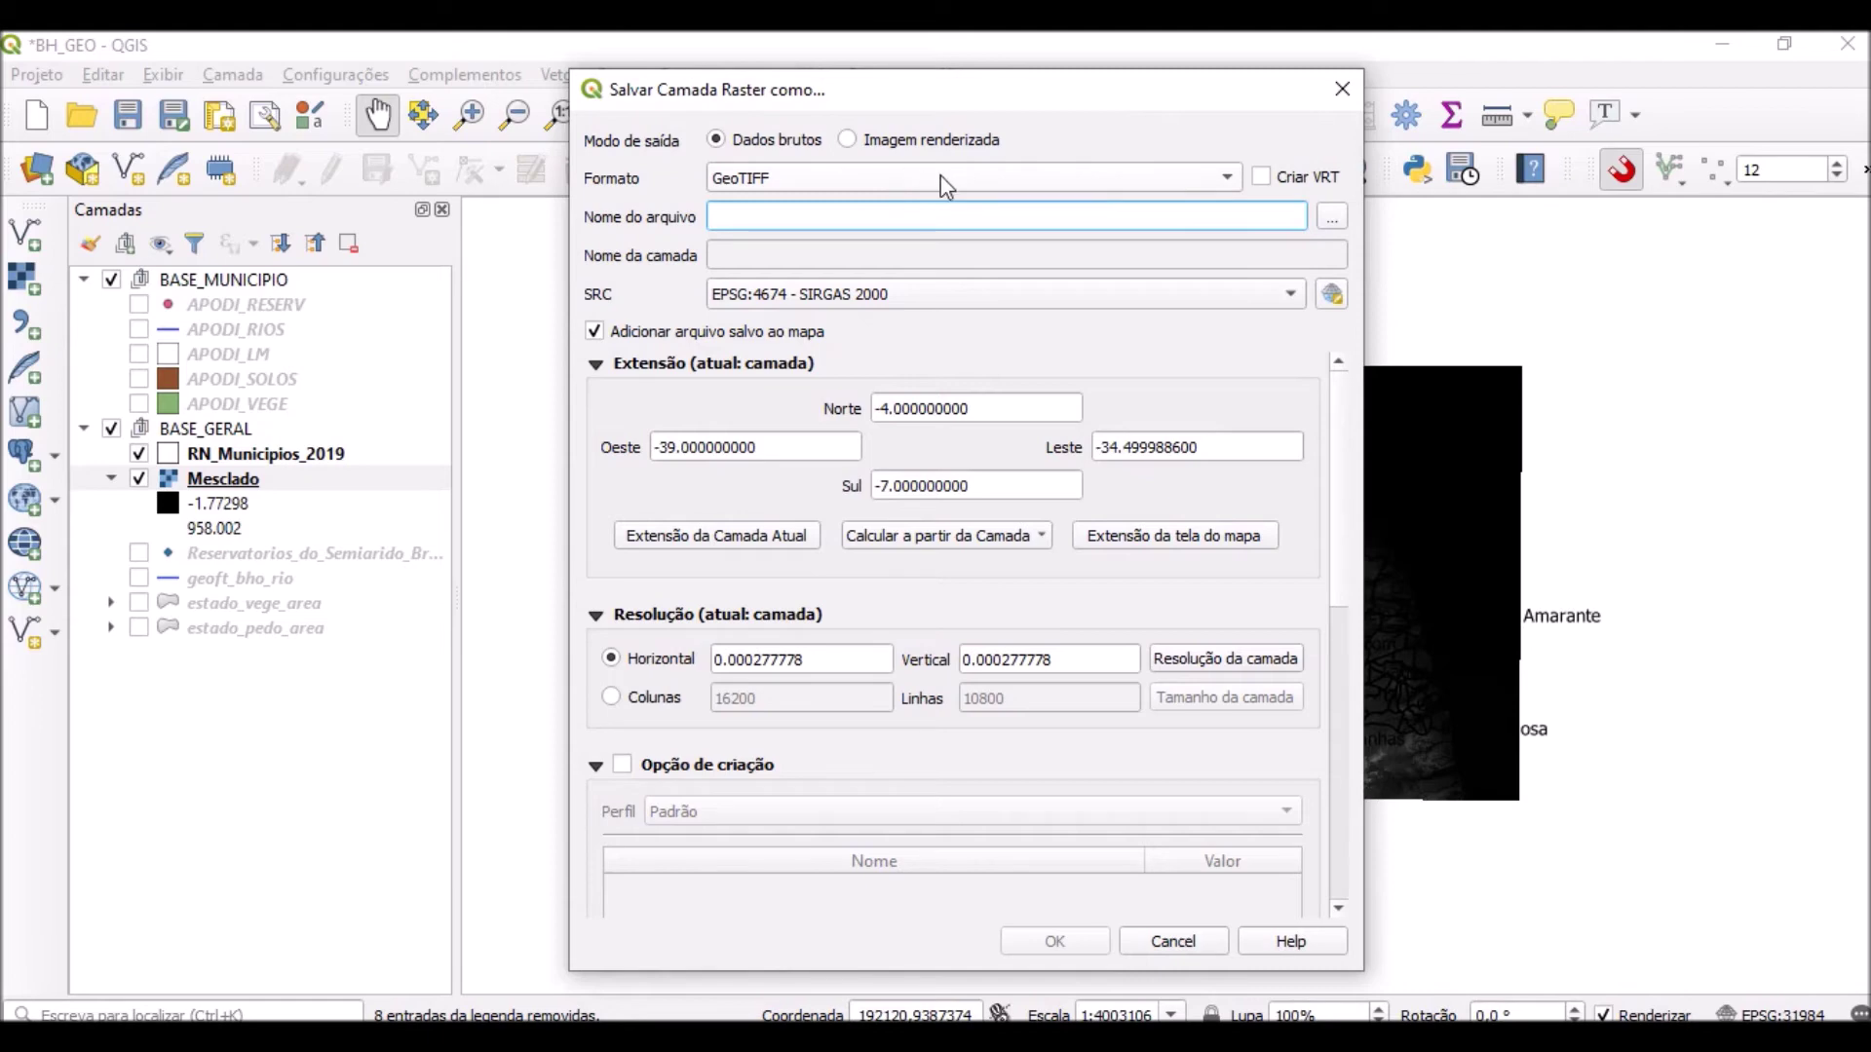
left_click(1331, 218)
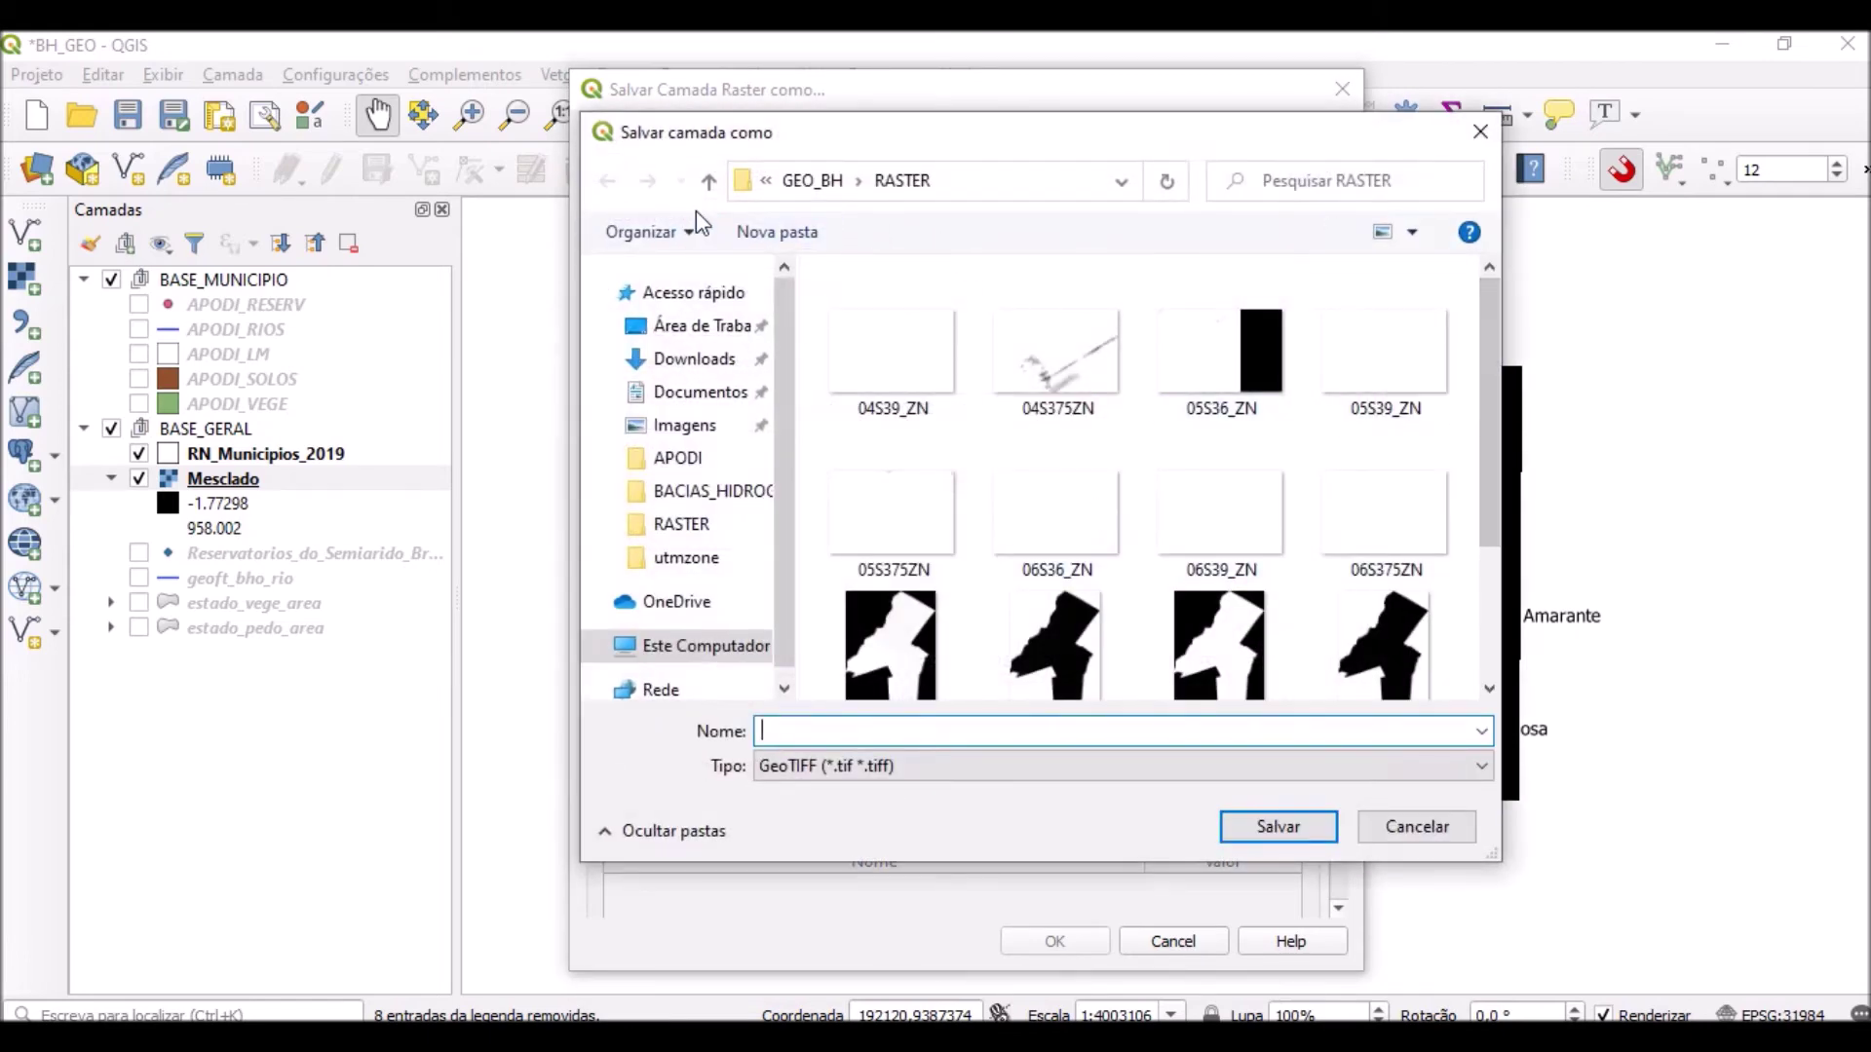
left_click(708, 184)
left_click(708, 183)
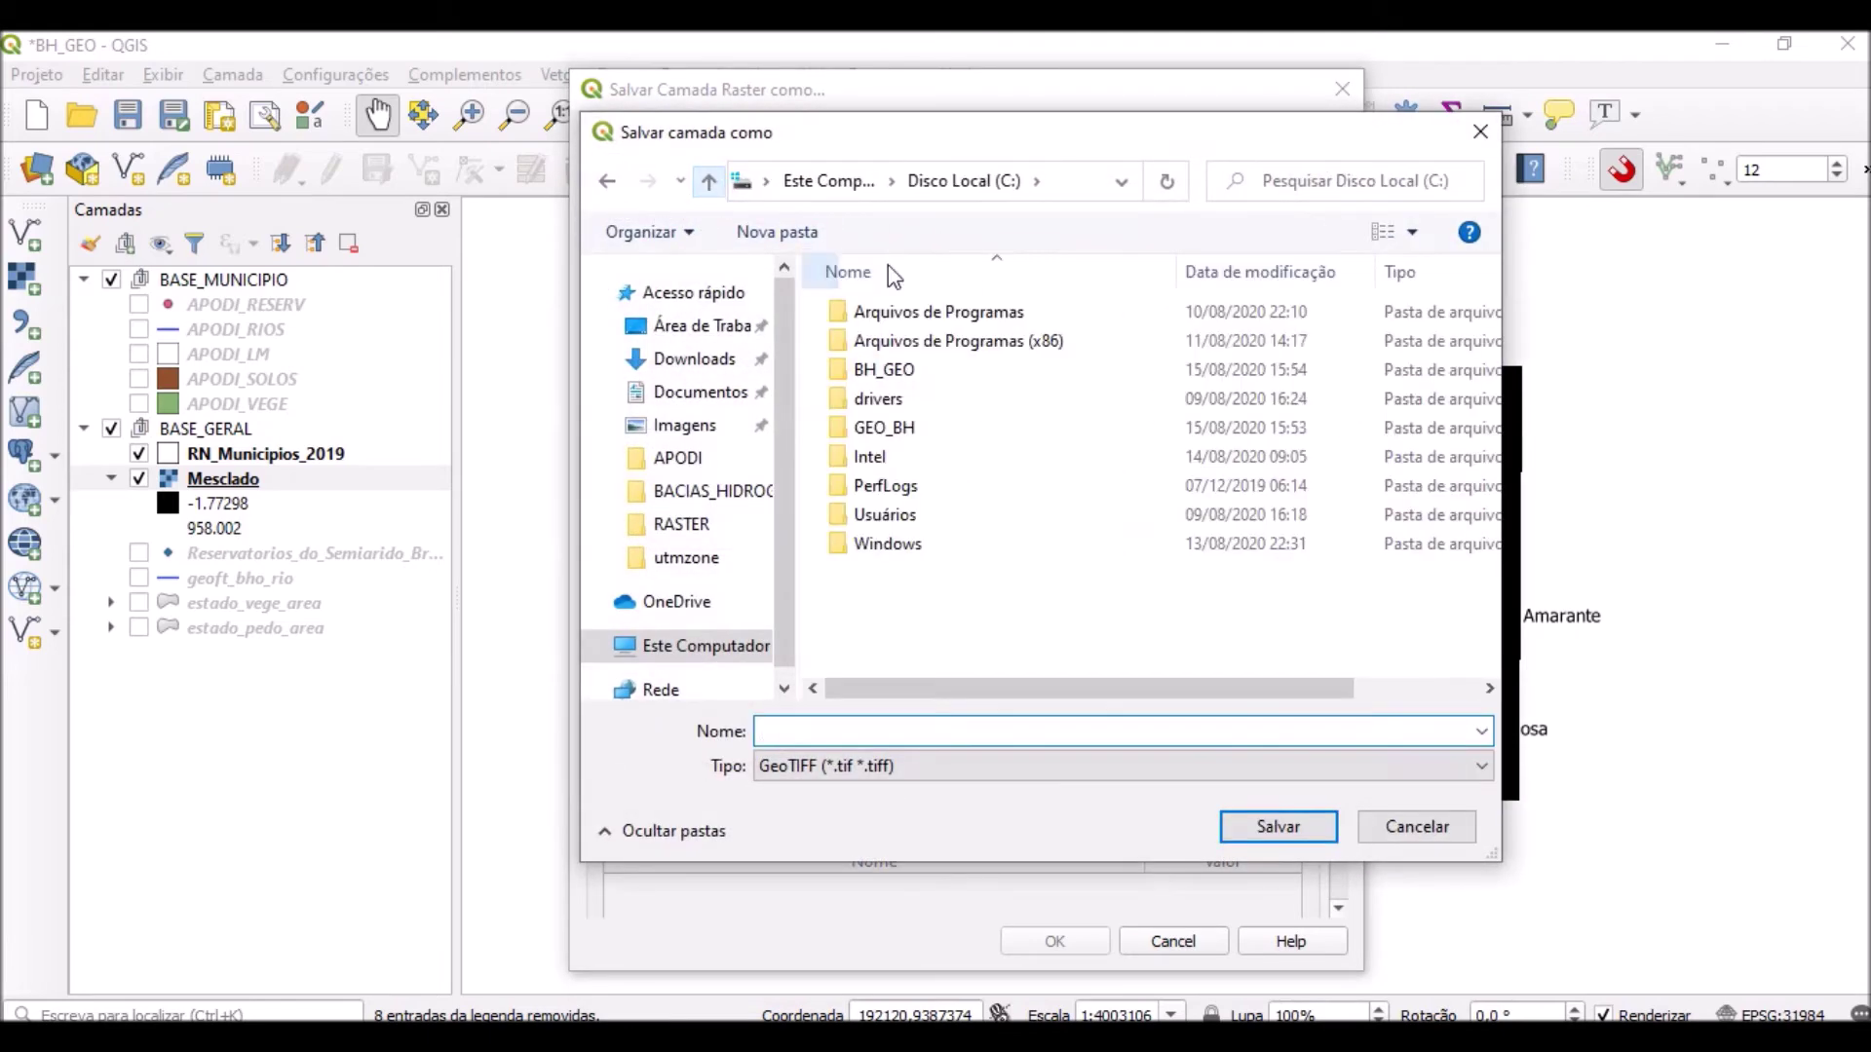
double_click(898, 376)
double_click(889, 314)
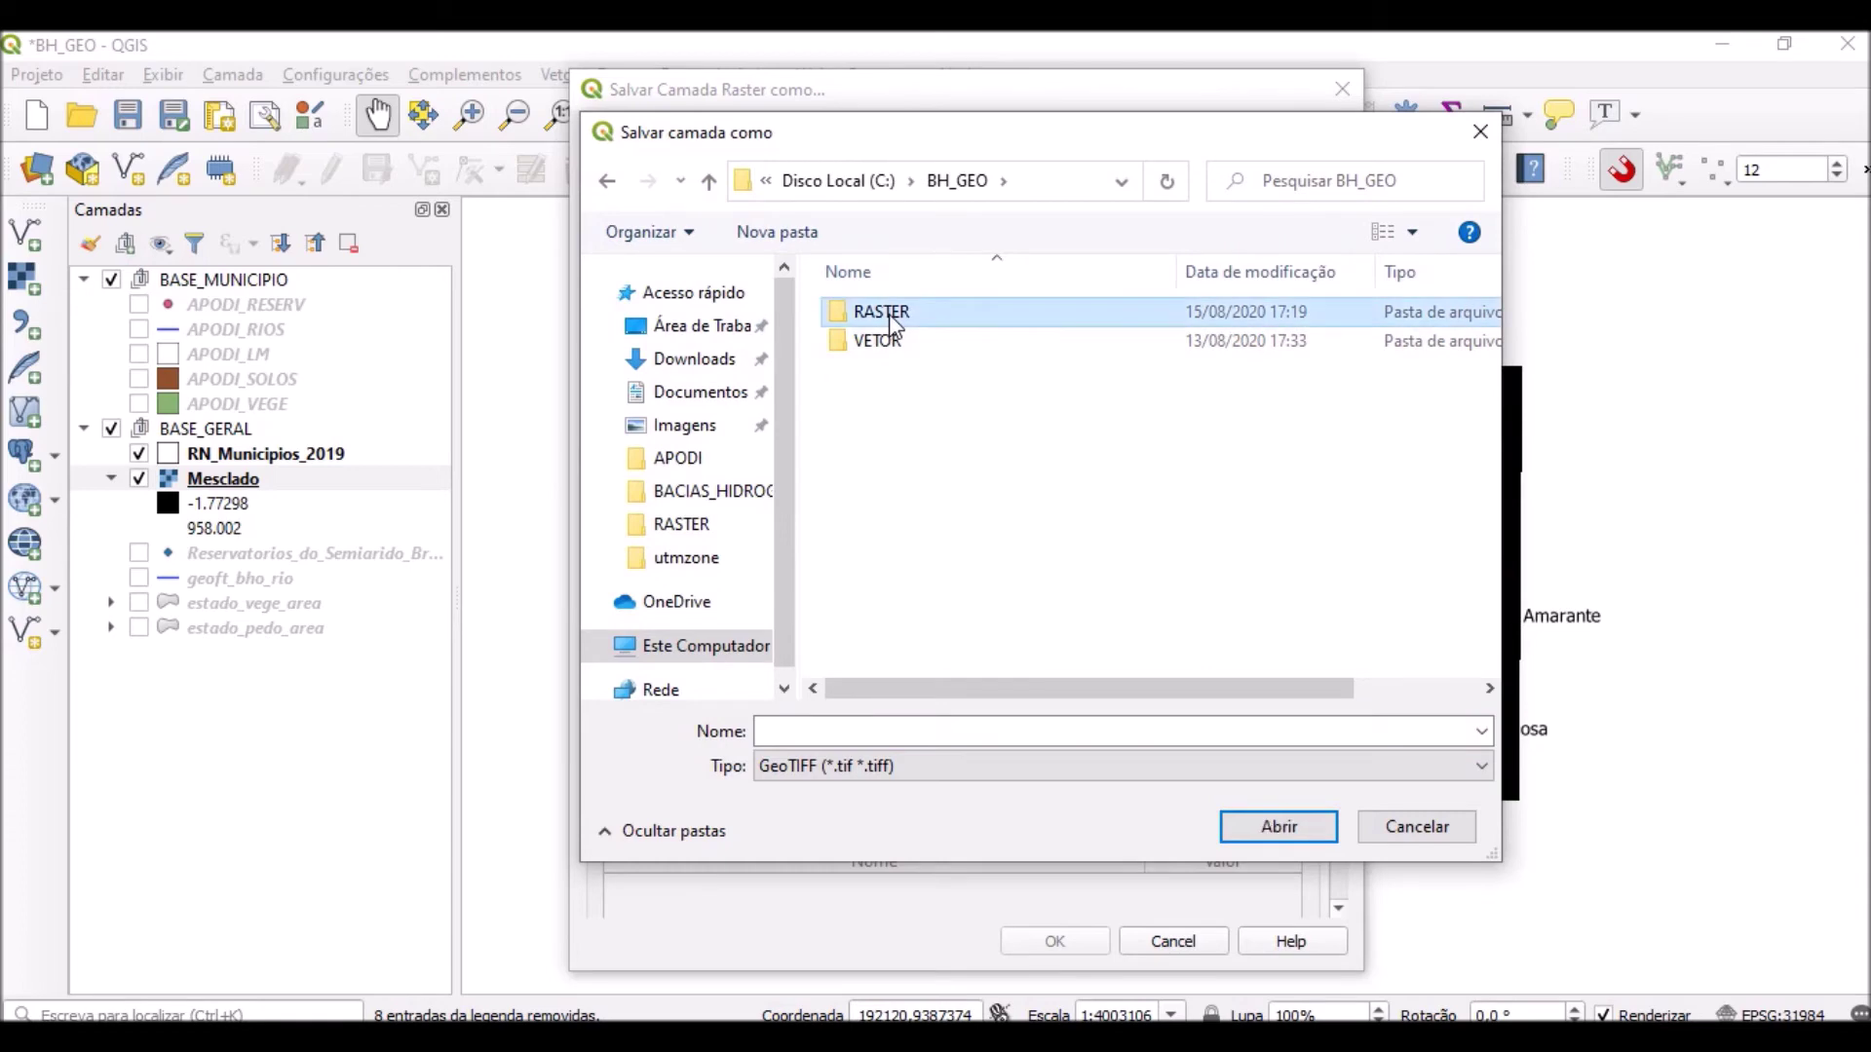
Name the output file MDE_RN and run the raster export, adding the saved file to the map.
left_click(1045, 731)
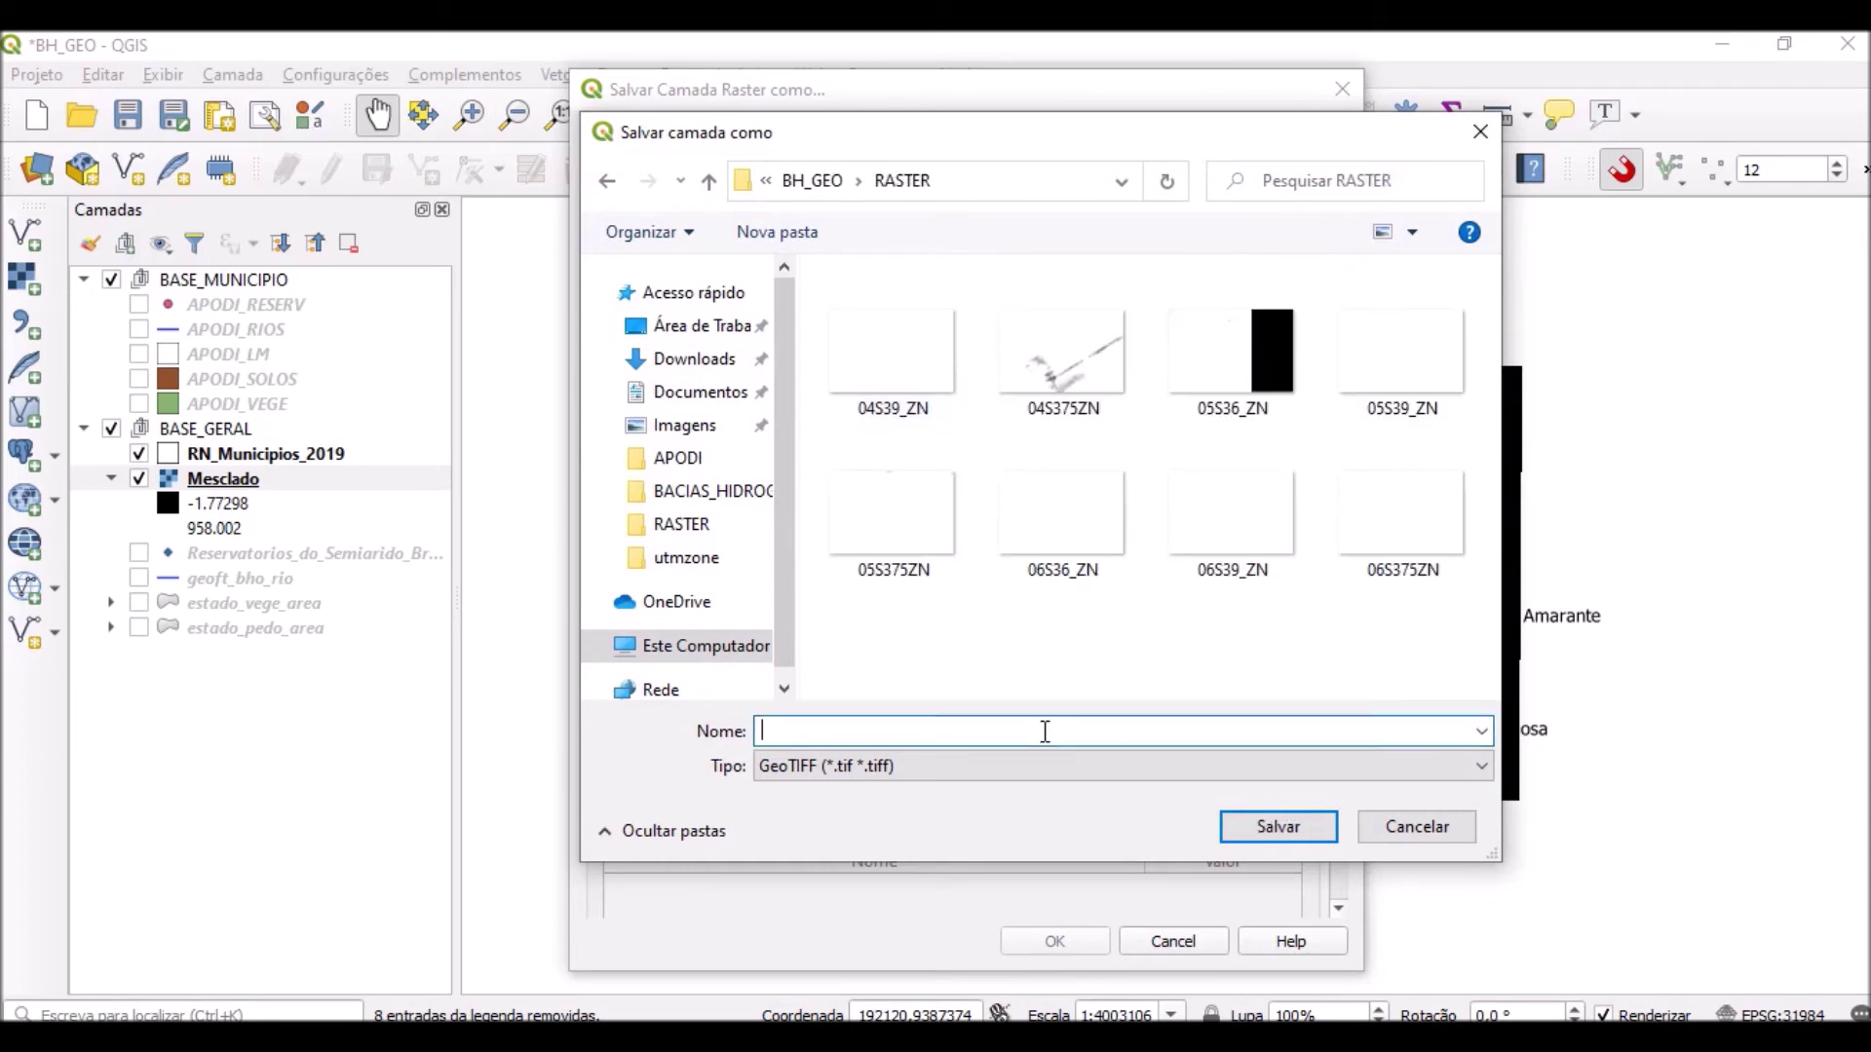
type("MDE")
type(";-")
type("RN")
key("BackSpace")
key("BackSpace")
key("BackSpace")
key("BackSpace")
type("_RN")
left_click(1302, 828)
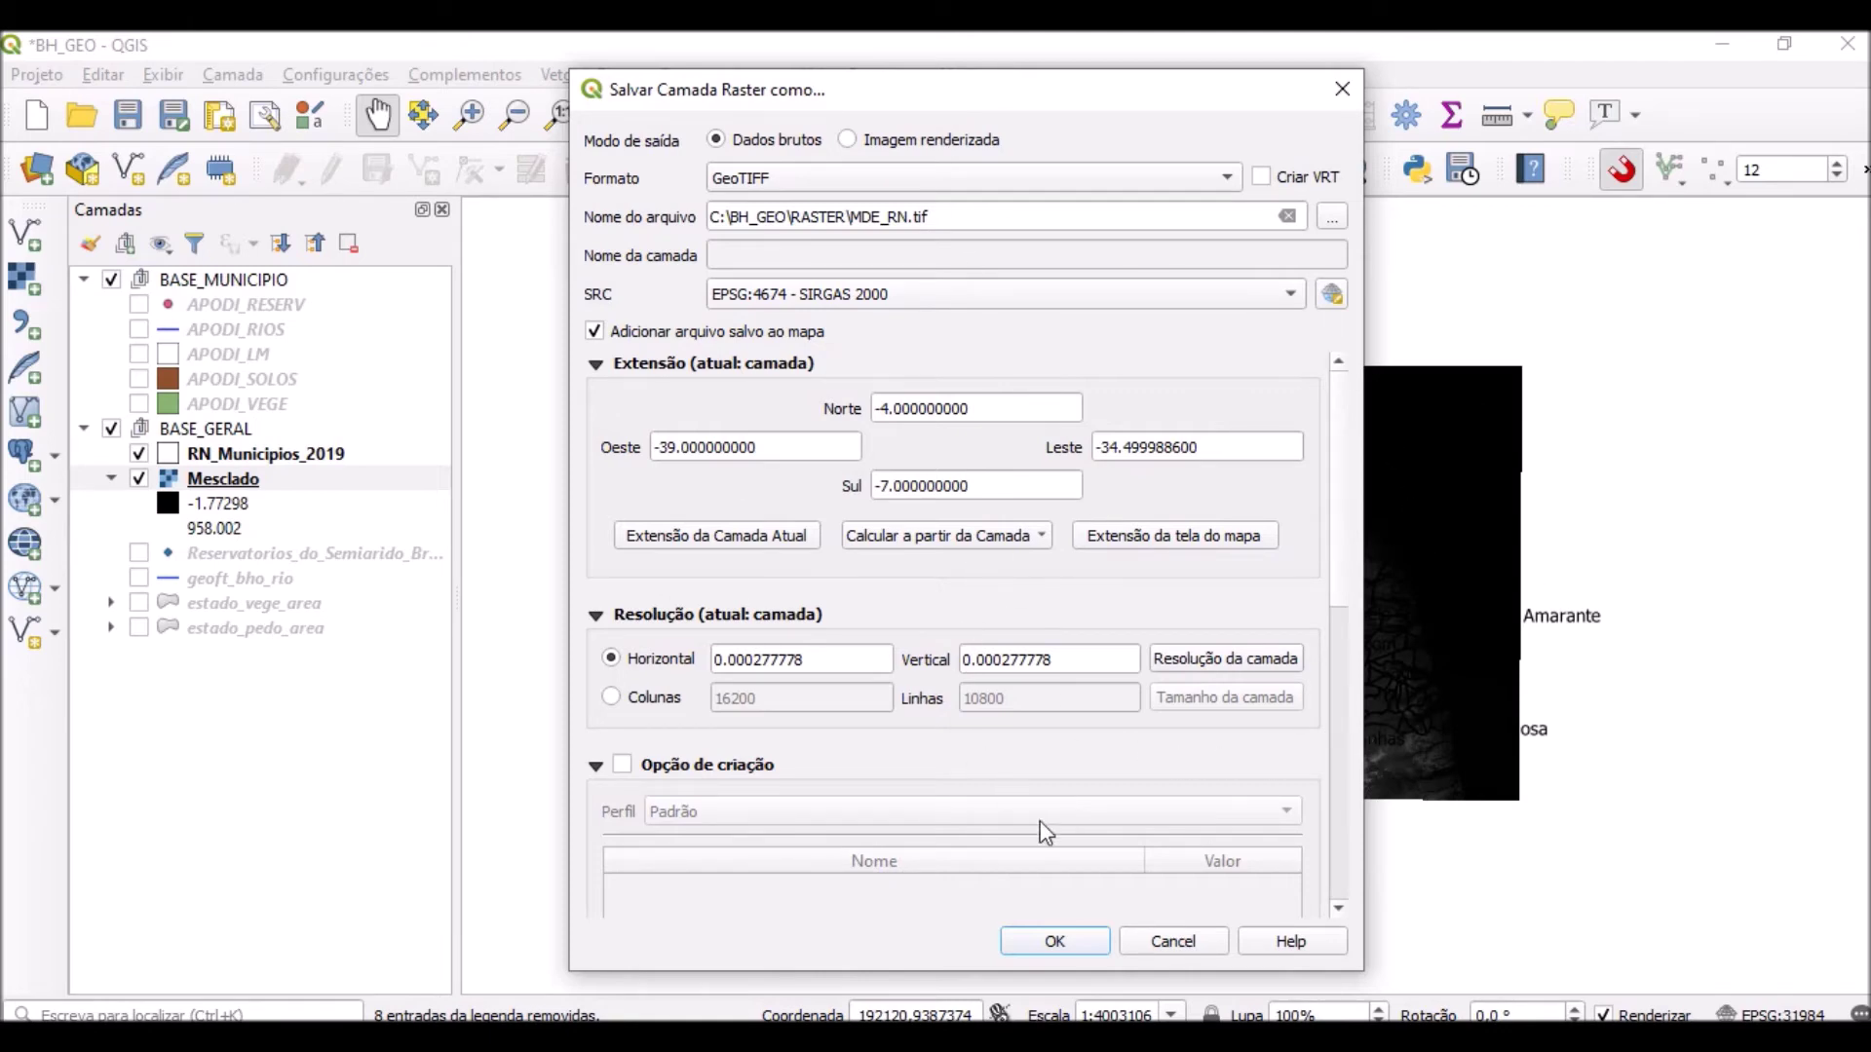
left_click(1088, 937)
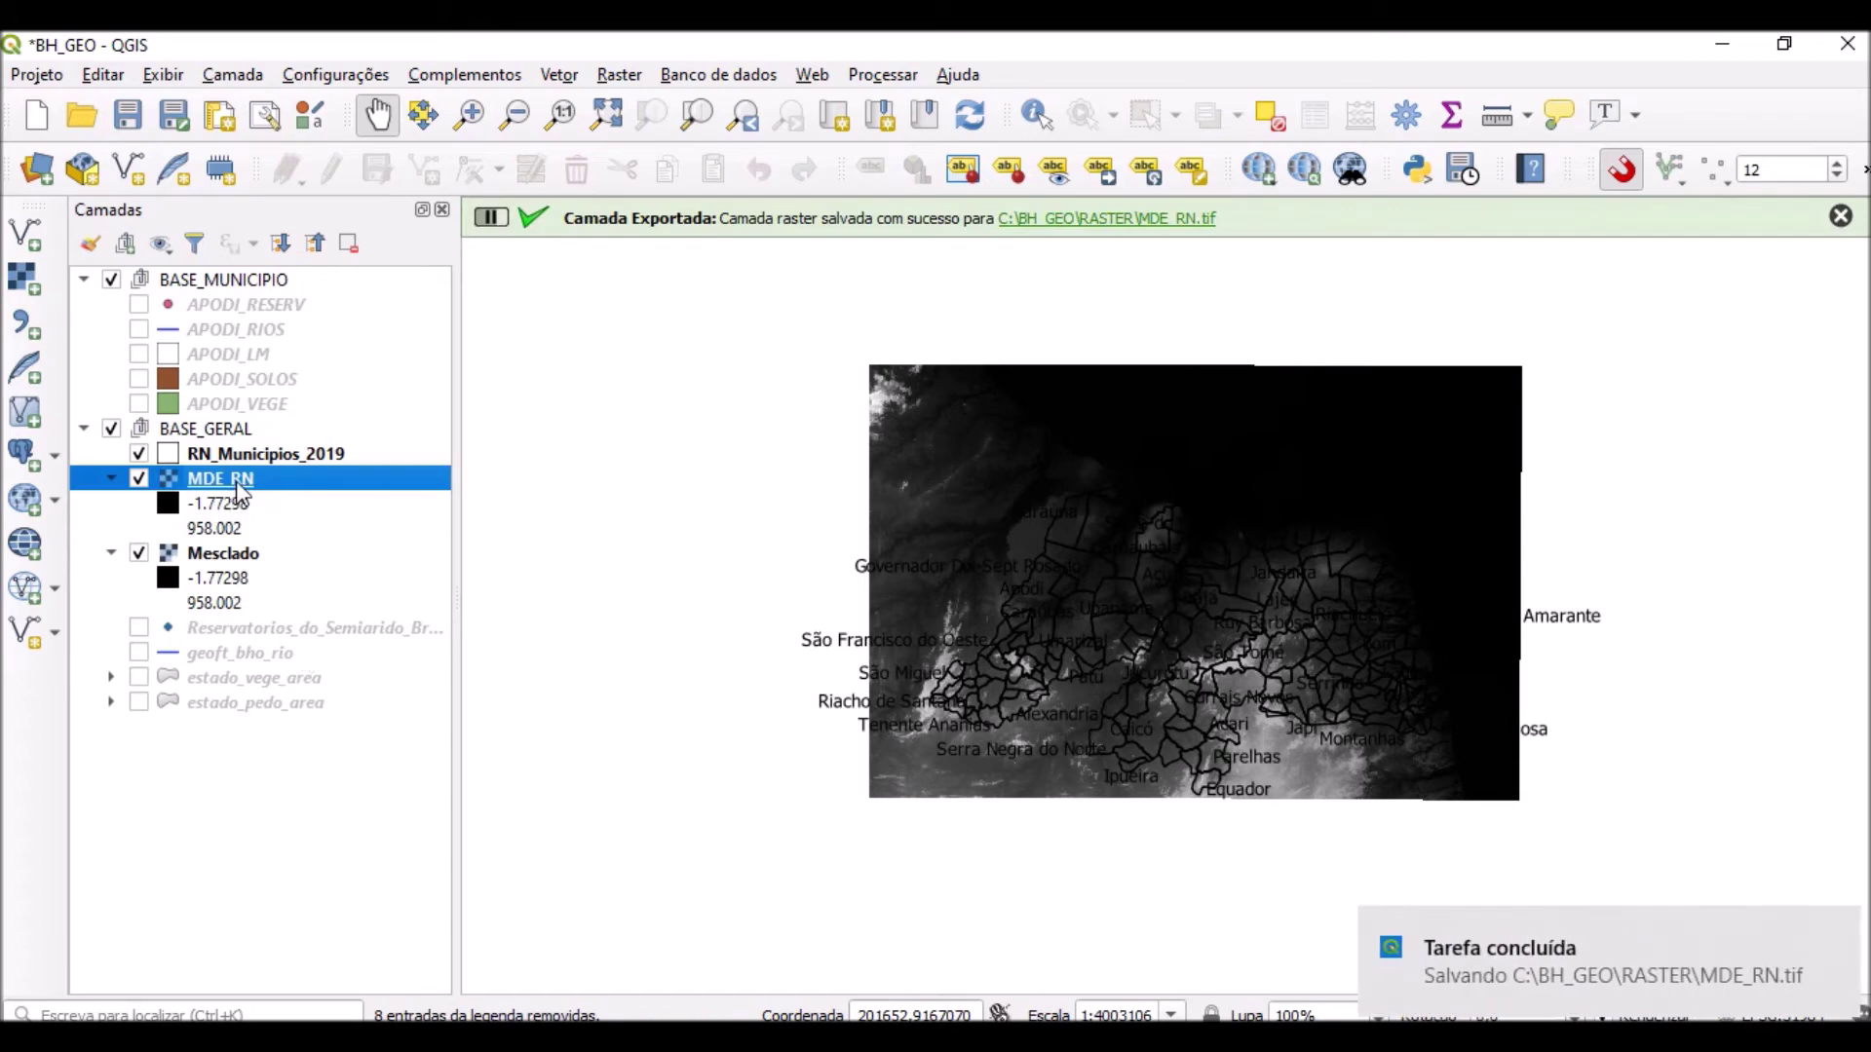
Remove the Mesclado layer from the project.
left_click(203, 560)
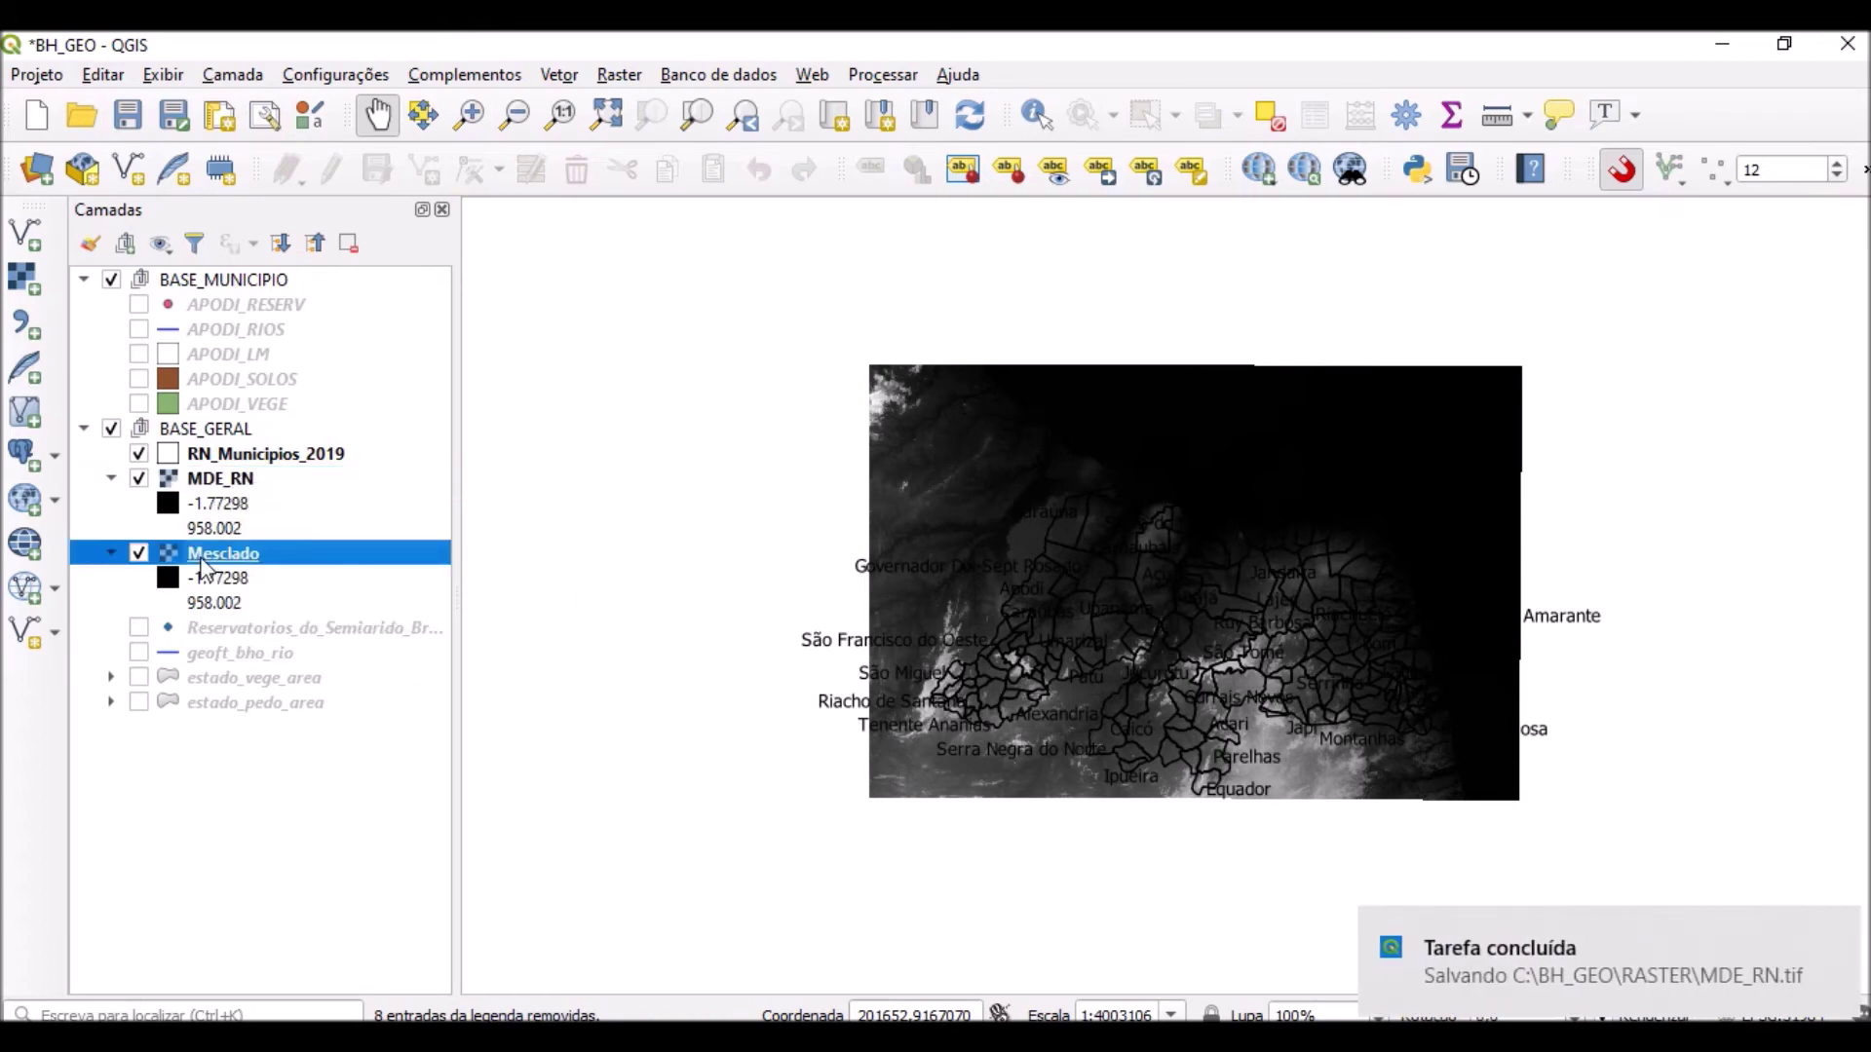
right_click(203, 561)
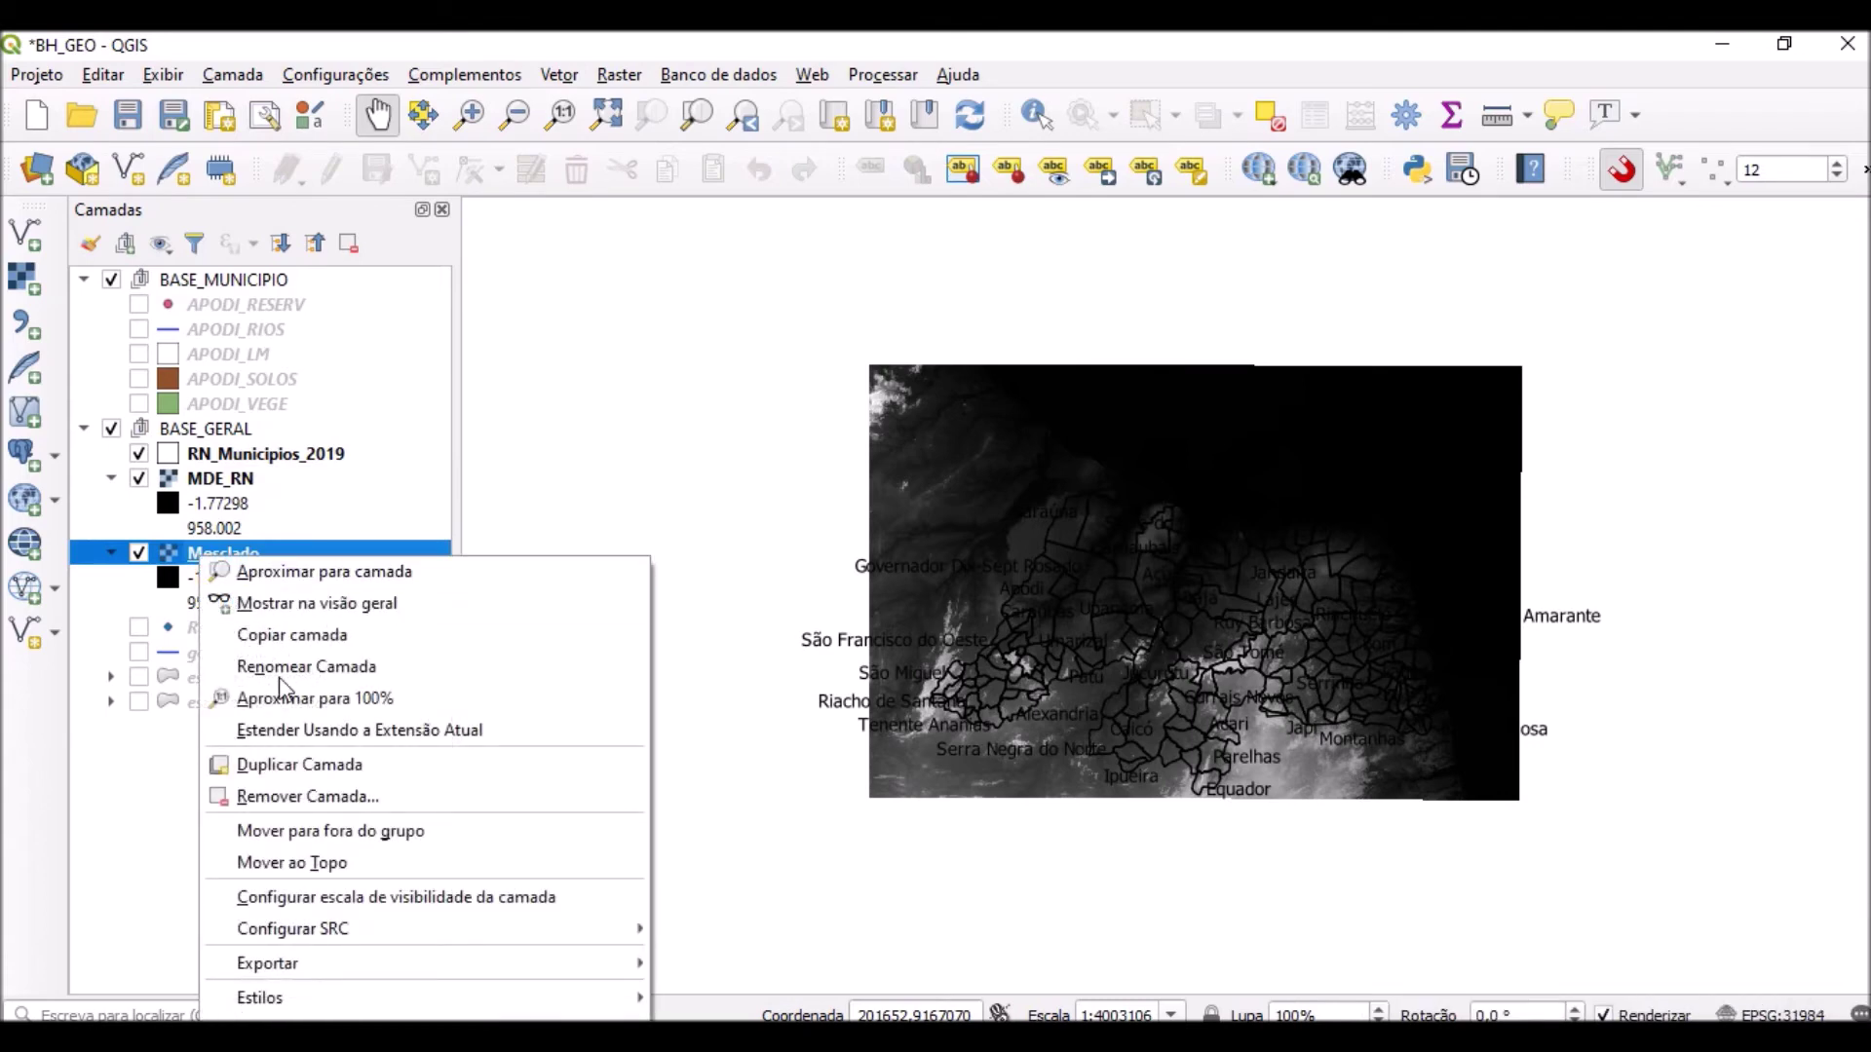
left_click(363, 797)
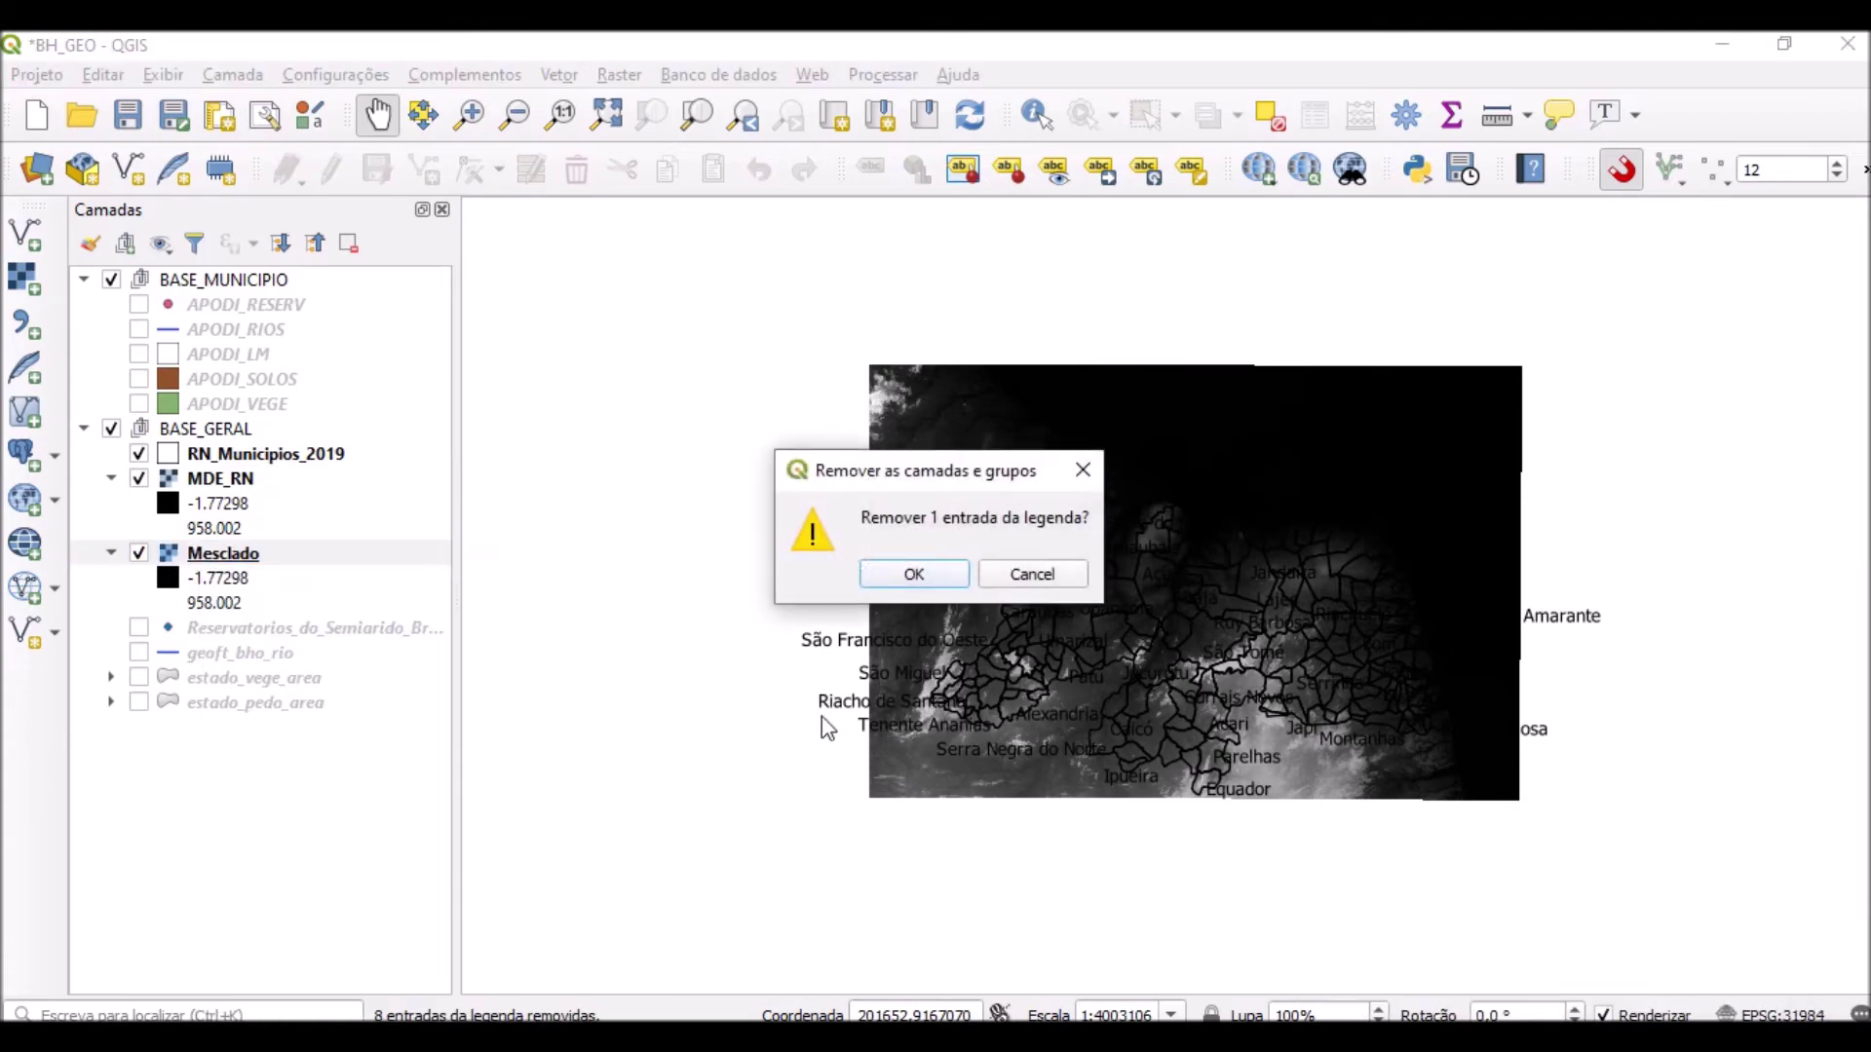
left_click(898, 576)
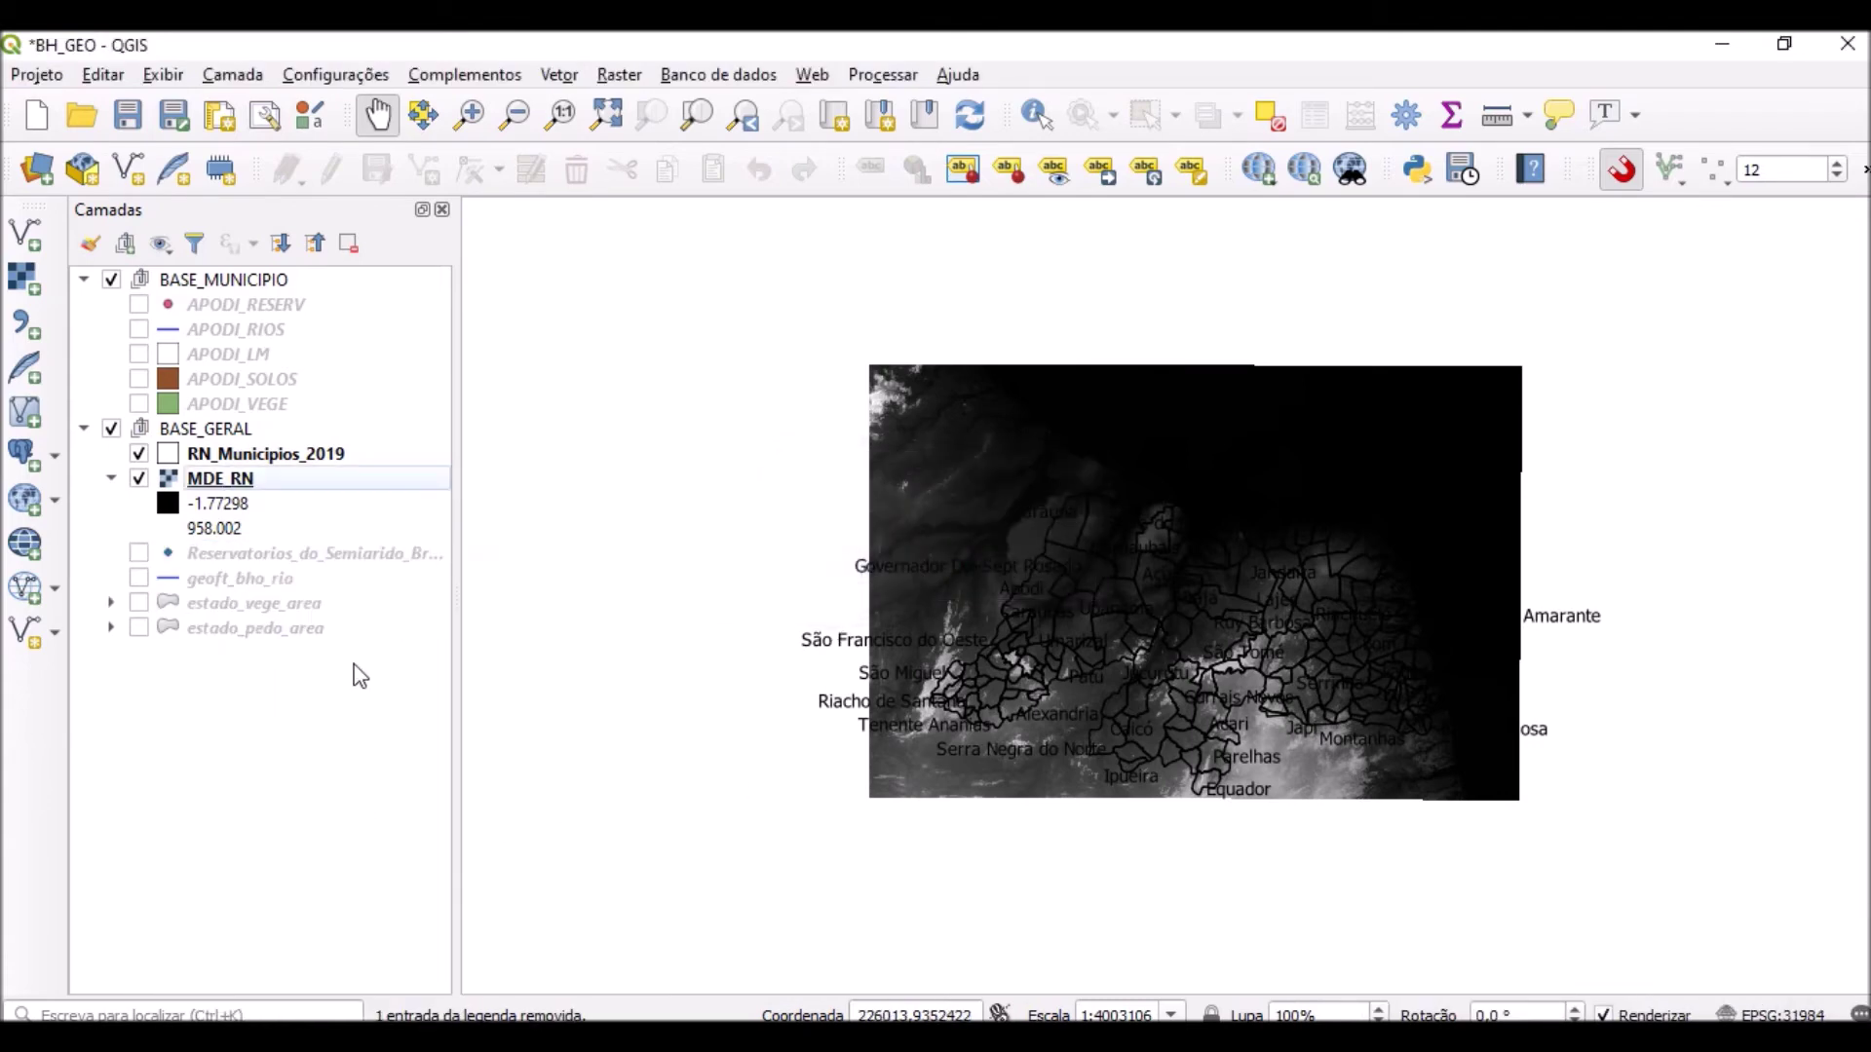
Hide the RN_Municipios_2019 layer and show the APODI_LM boundary over the MDE_RN raster.
left_click(279, 489)
left_click(265, 487, "ctrl")
left_click(252, 482, "ctrl")
left_click(248, 490, "ctrl")
left_click(245, 485)
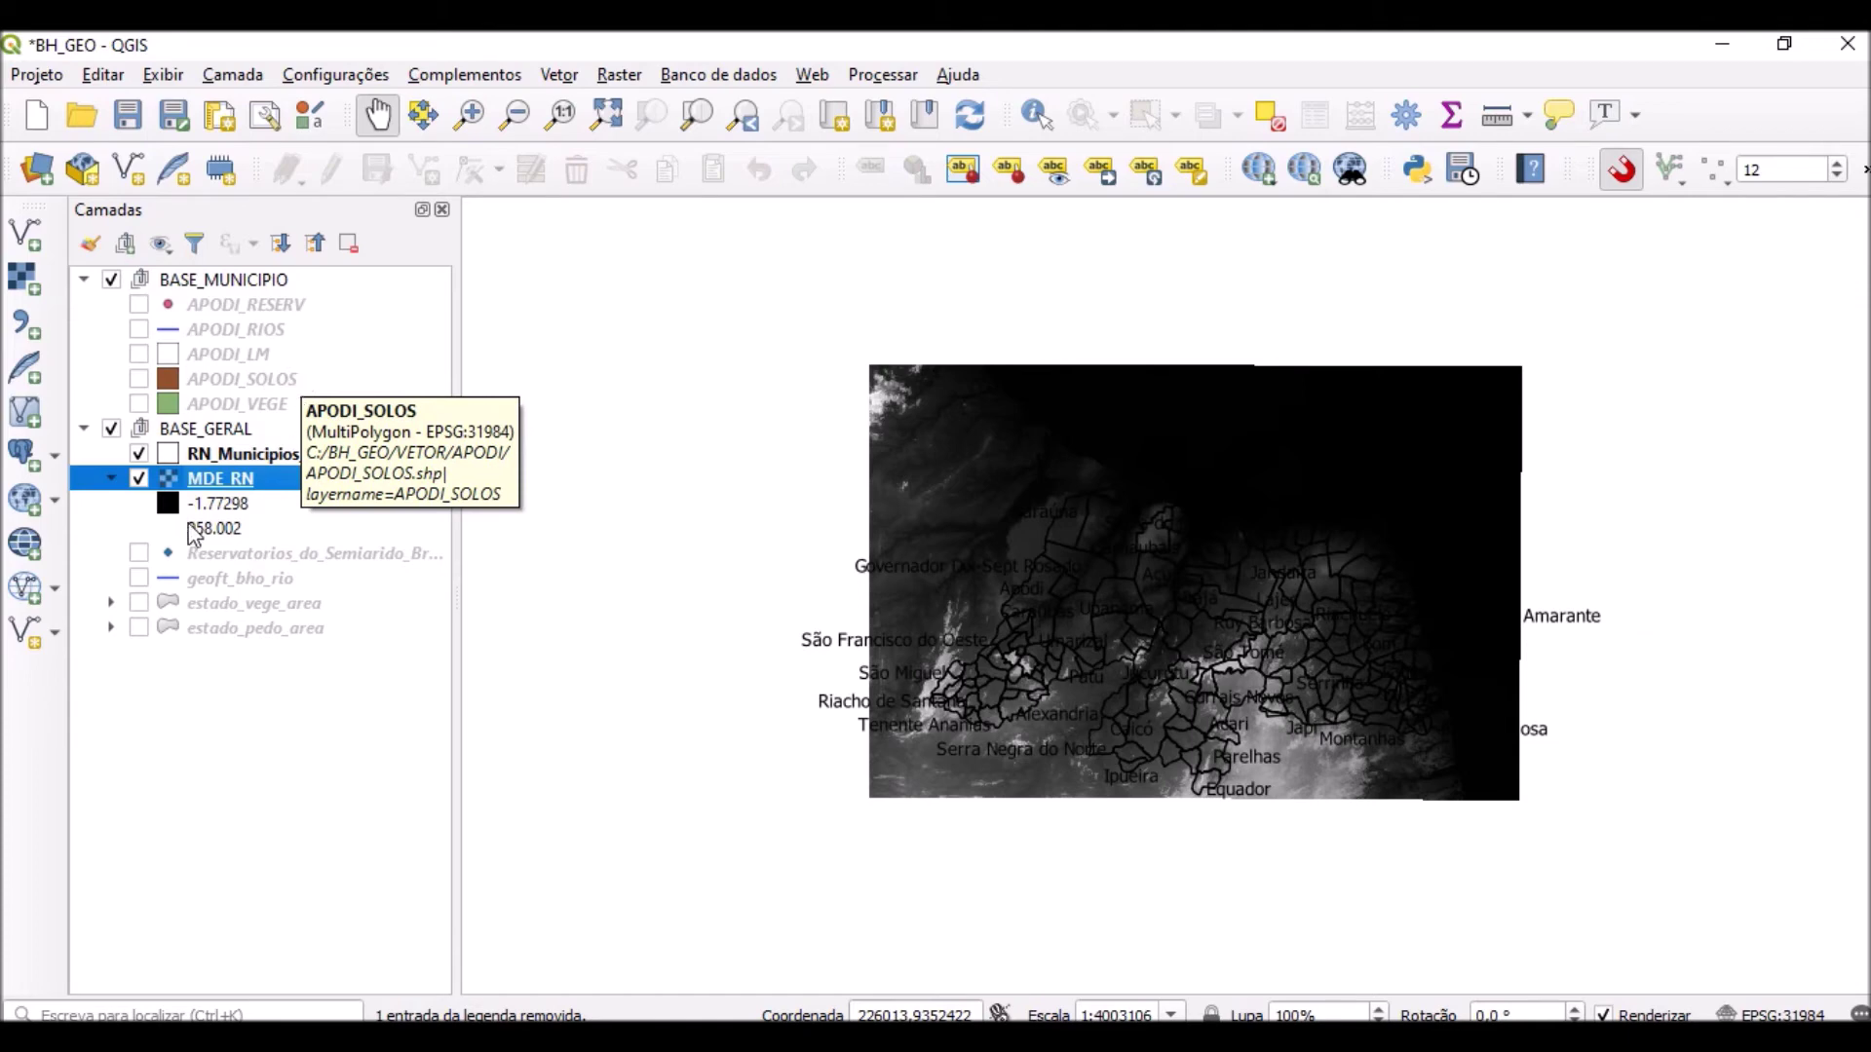
left_click(138, 452)
left_click_drag(1291, 706, 1286, 609)
scroll(1286, 609, "up", 1)
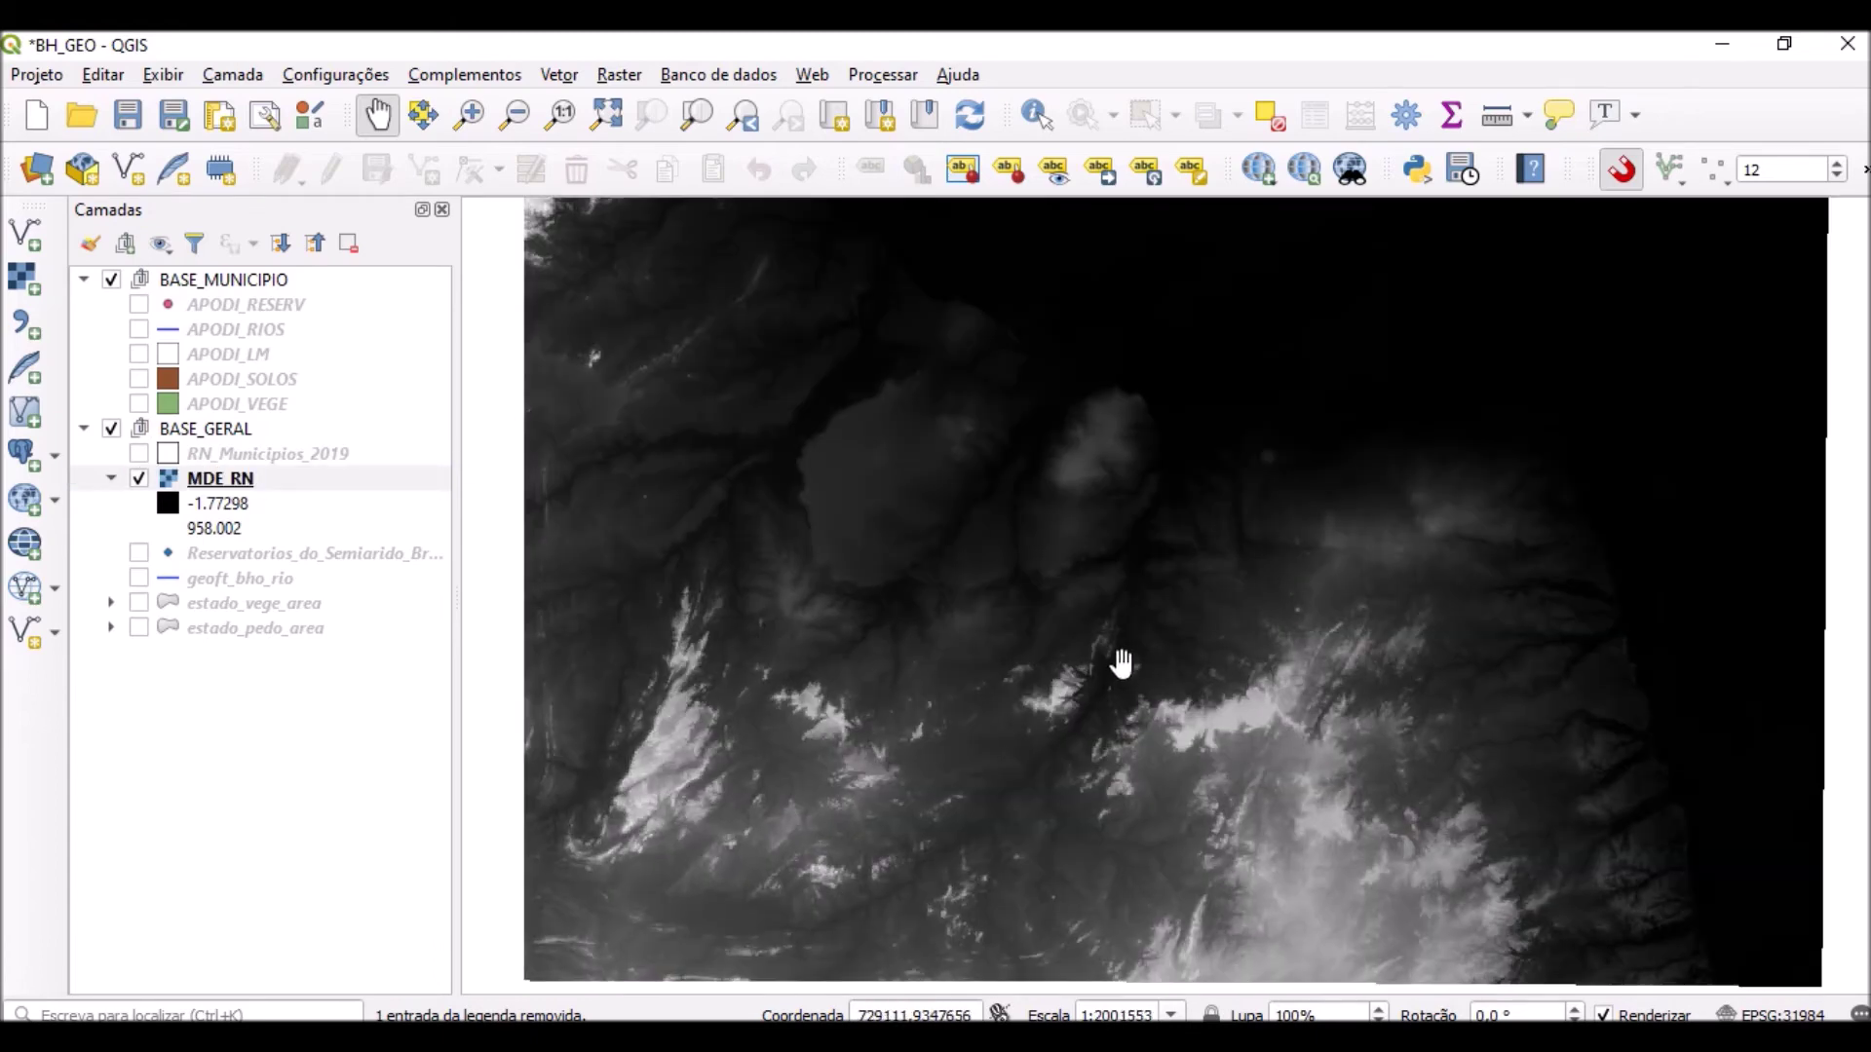
scroll(1121, 663, "down", 1)
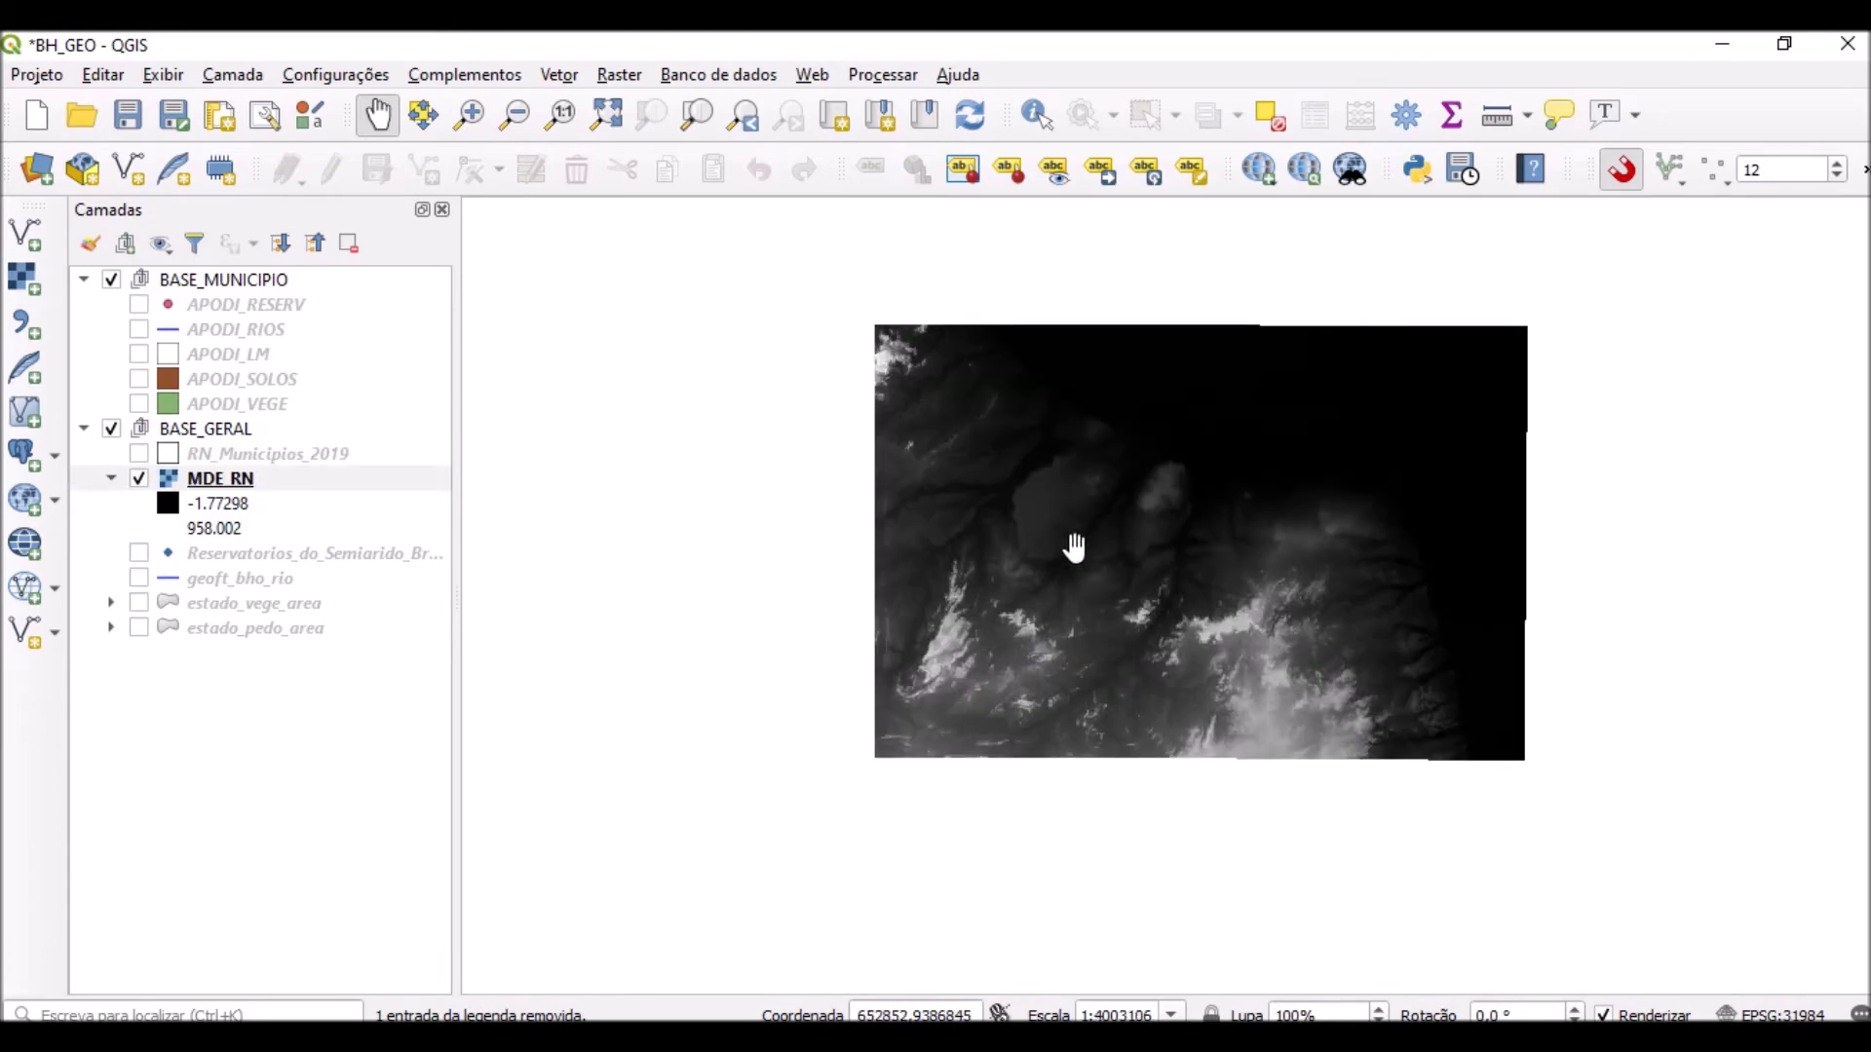
left_click(139, 356)
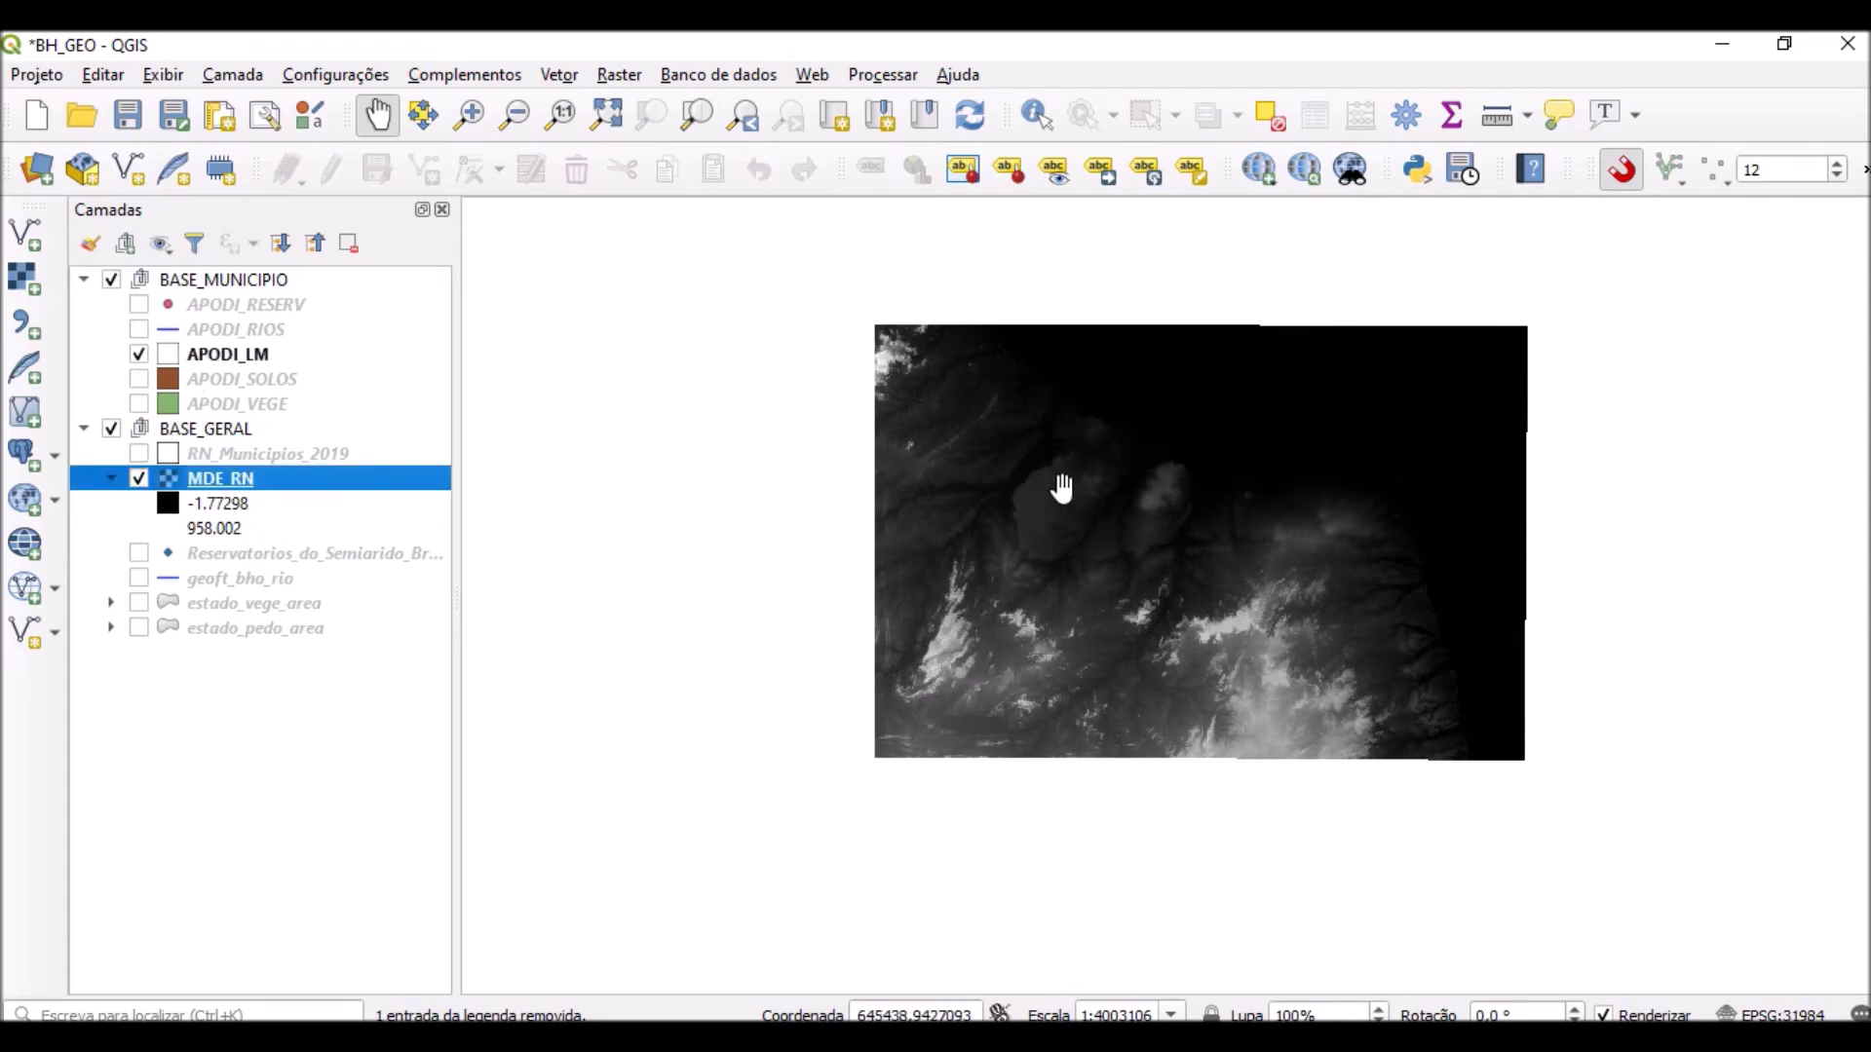
scroll(1068, 499, "up", 1)
scroll(1127, 649, "up", 1)
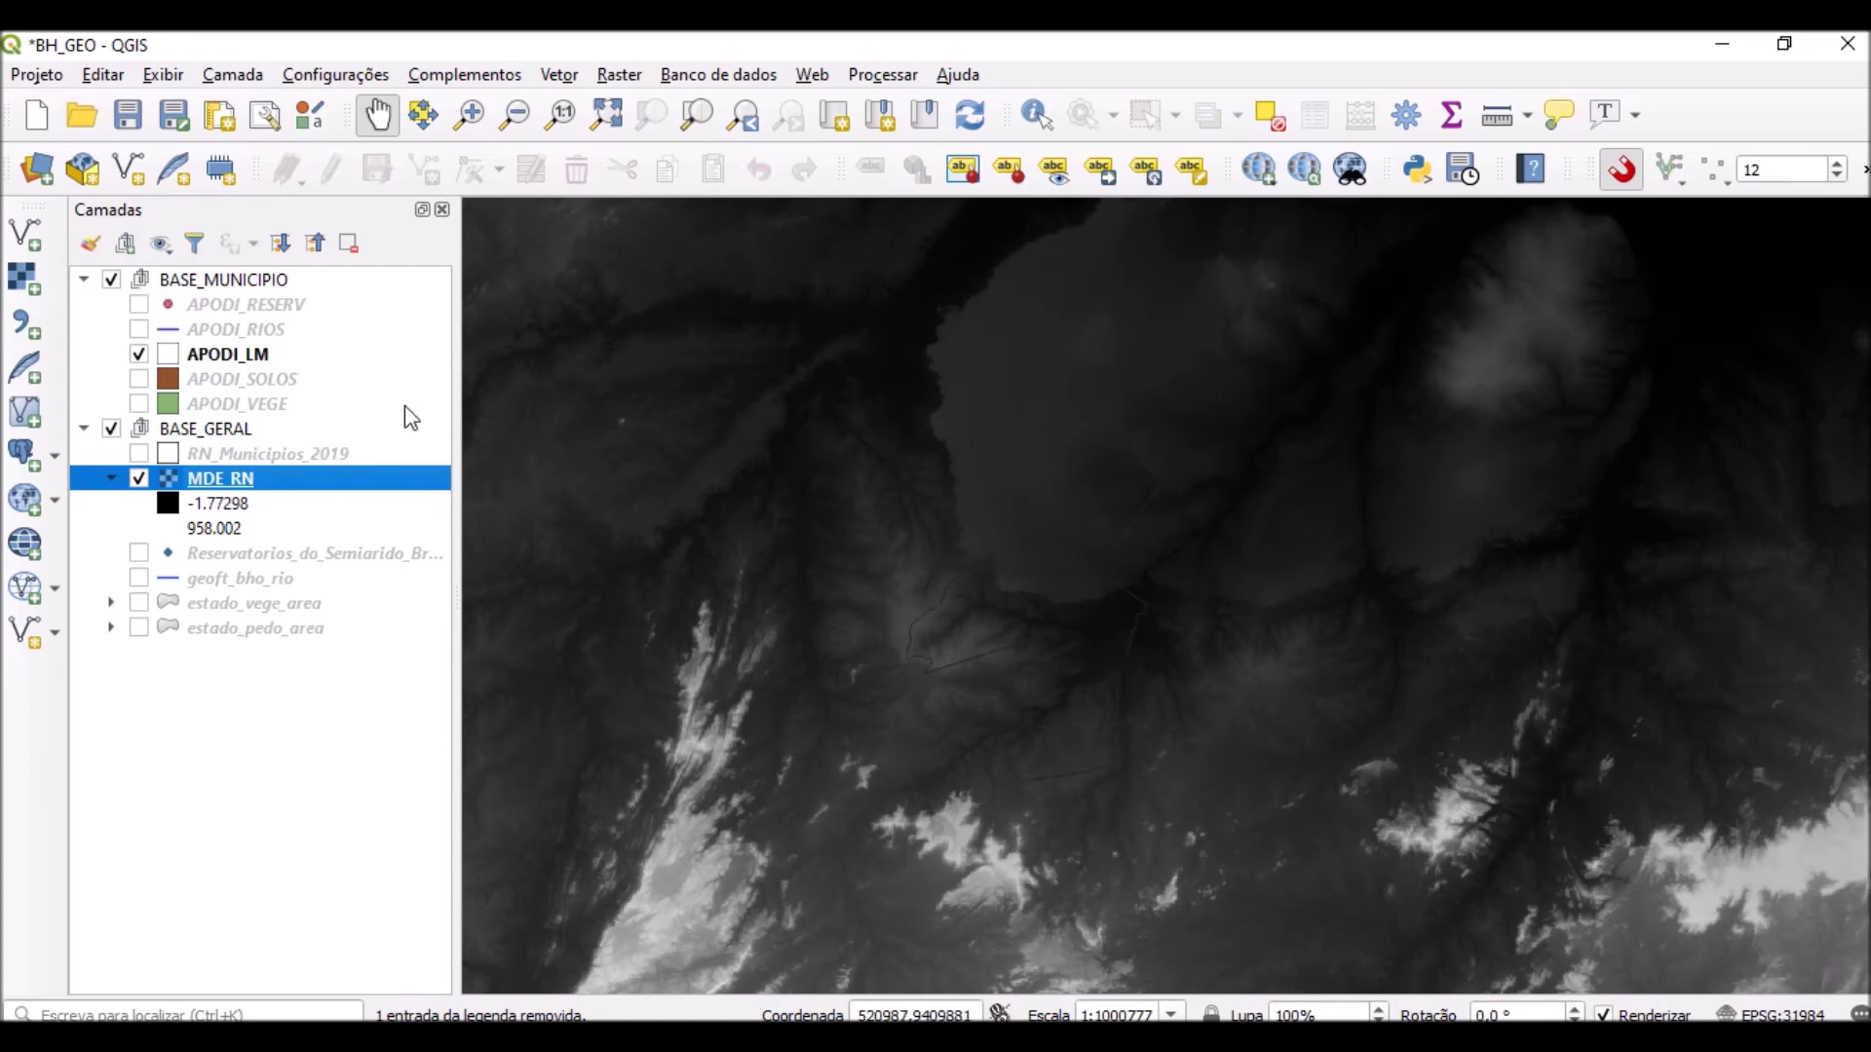
Style the APODI_LM simple fill with a white outline 0.4 mm wide and apply the symbology.
left_click(265, 354)
right_click(265, 354)
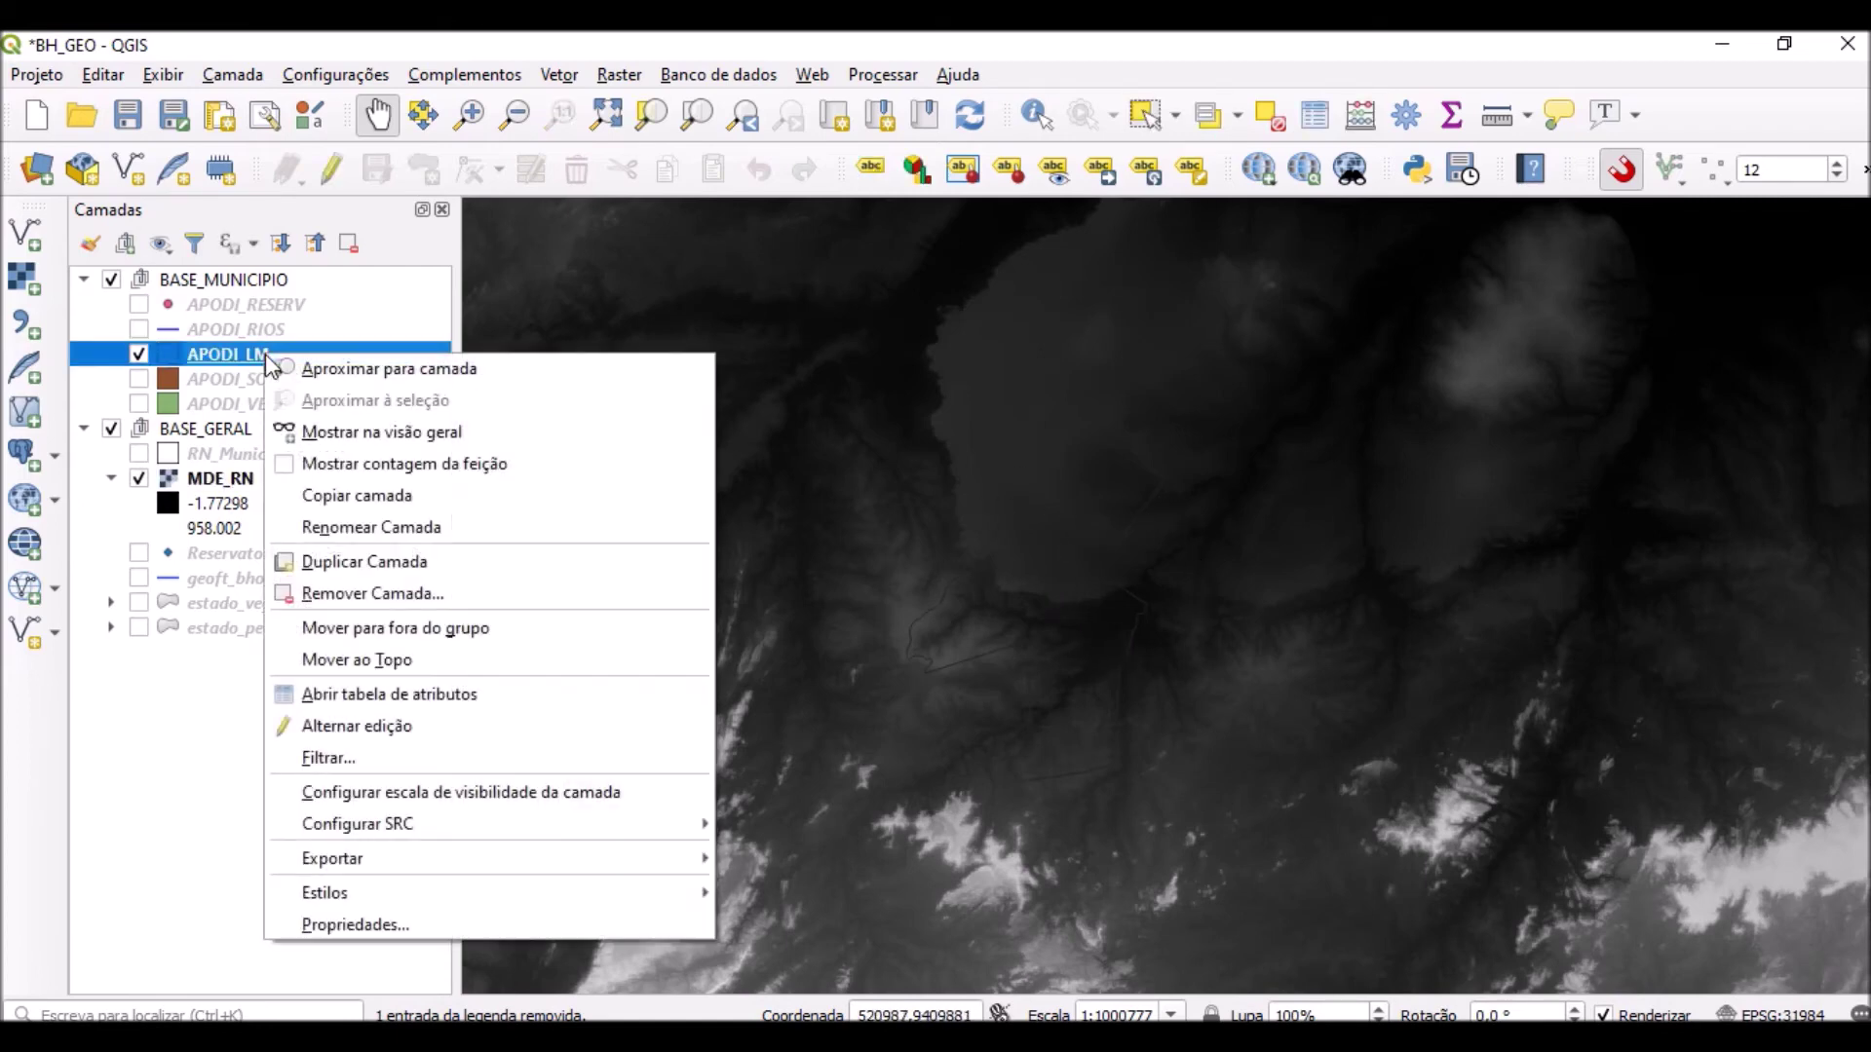
key("Escape")
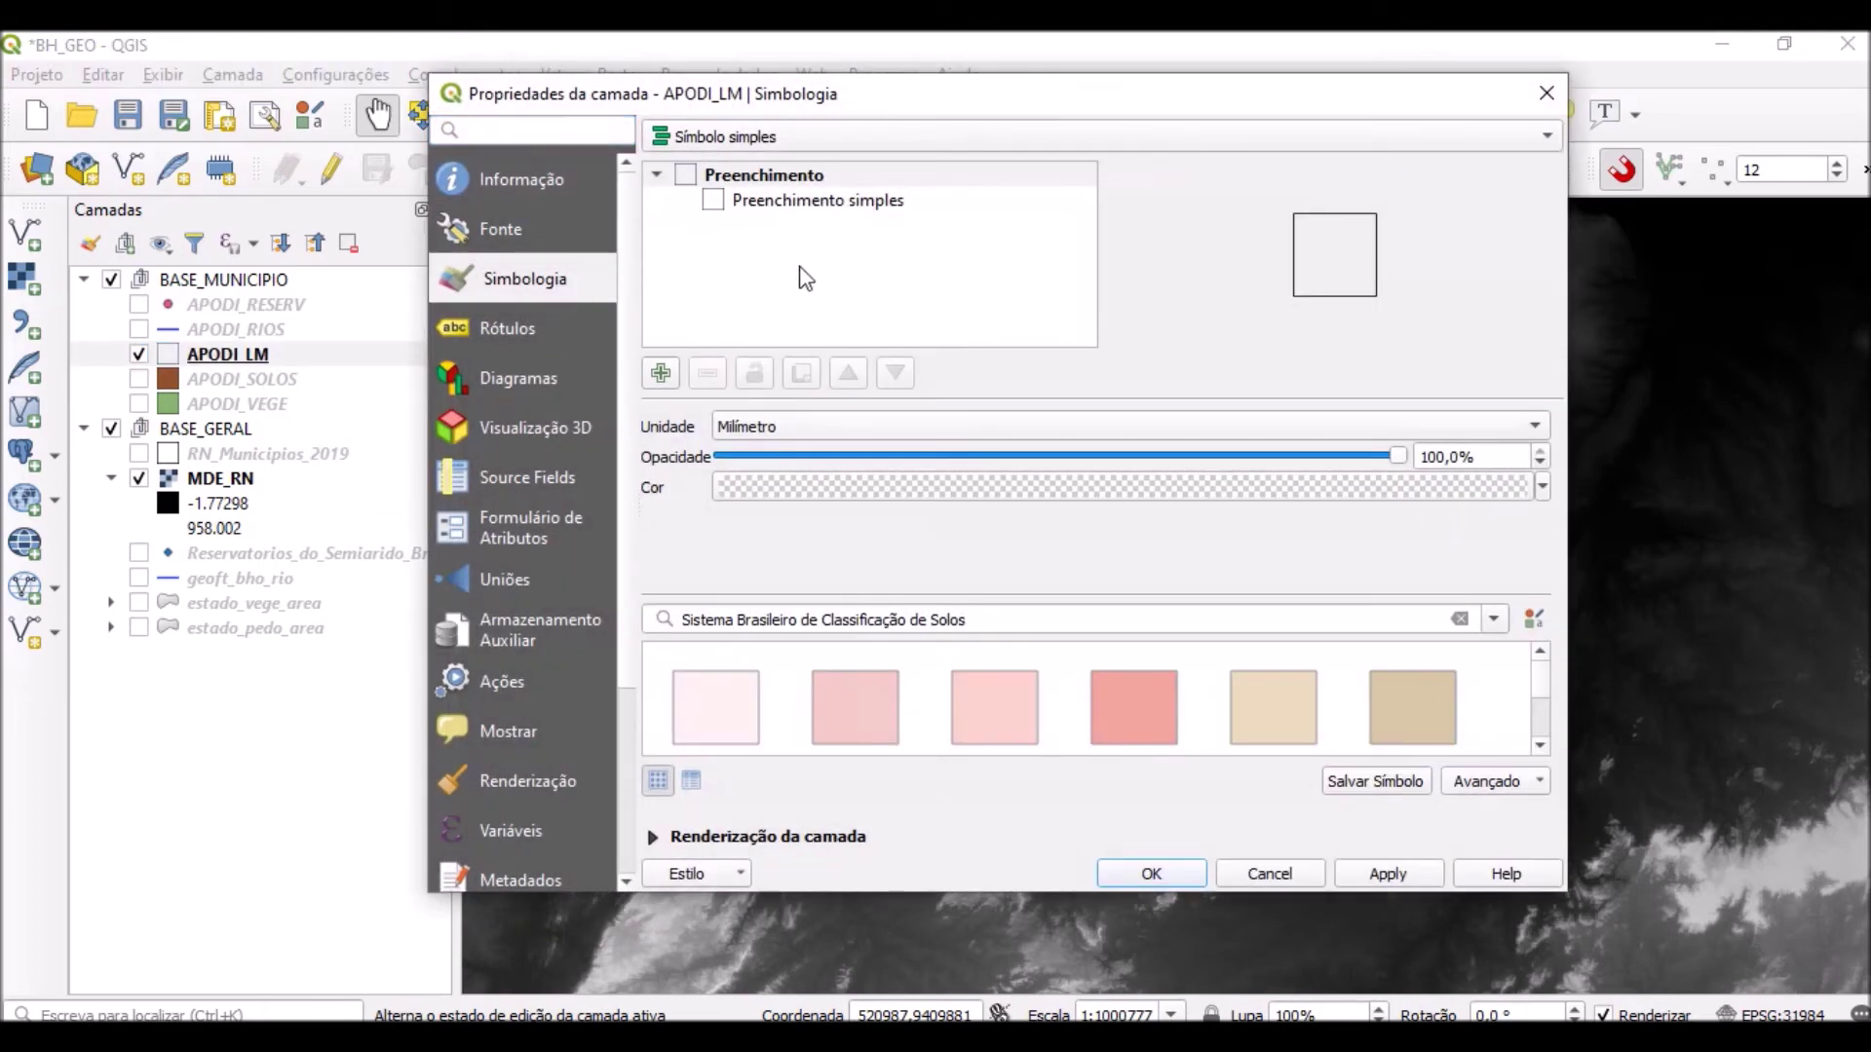
left_click(813, 202)
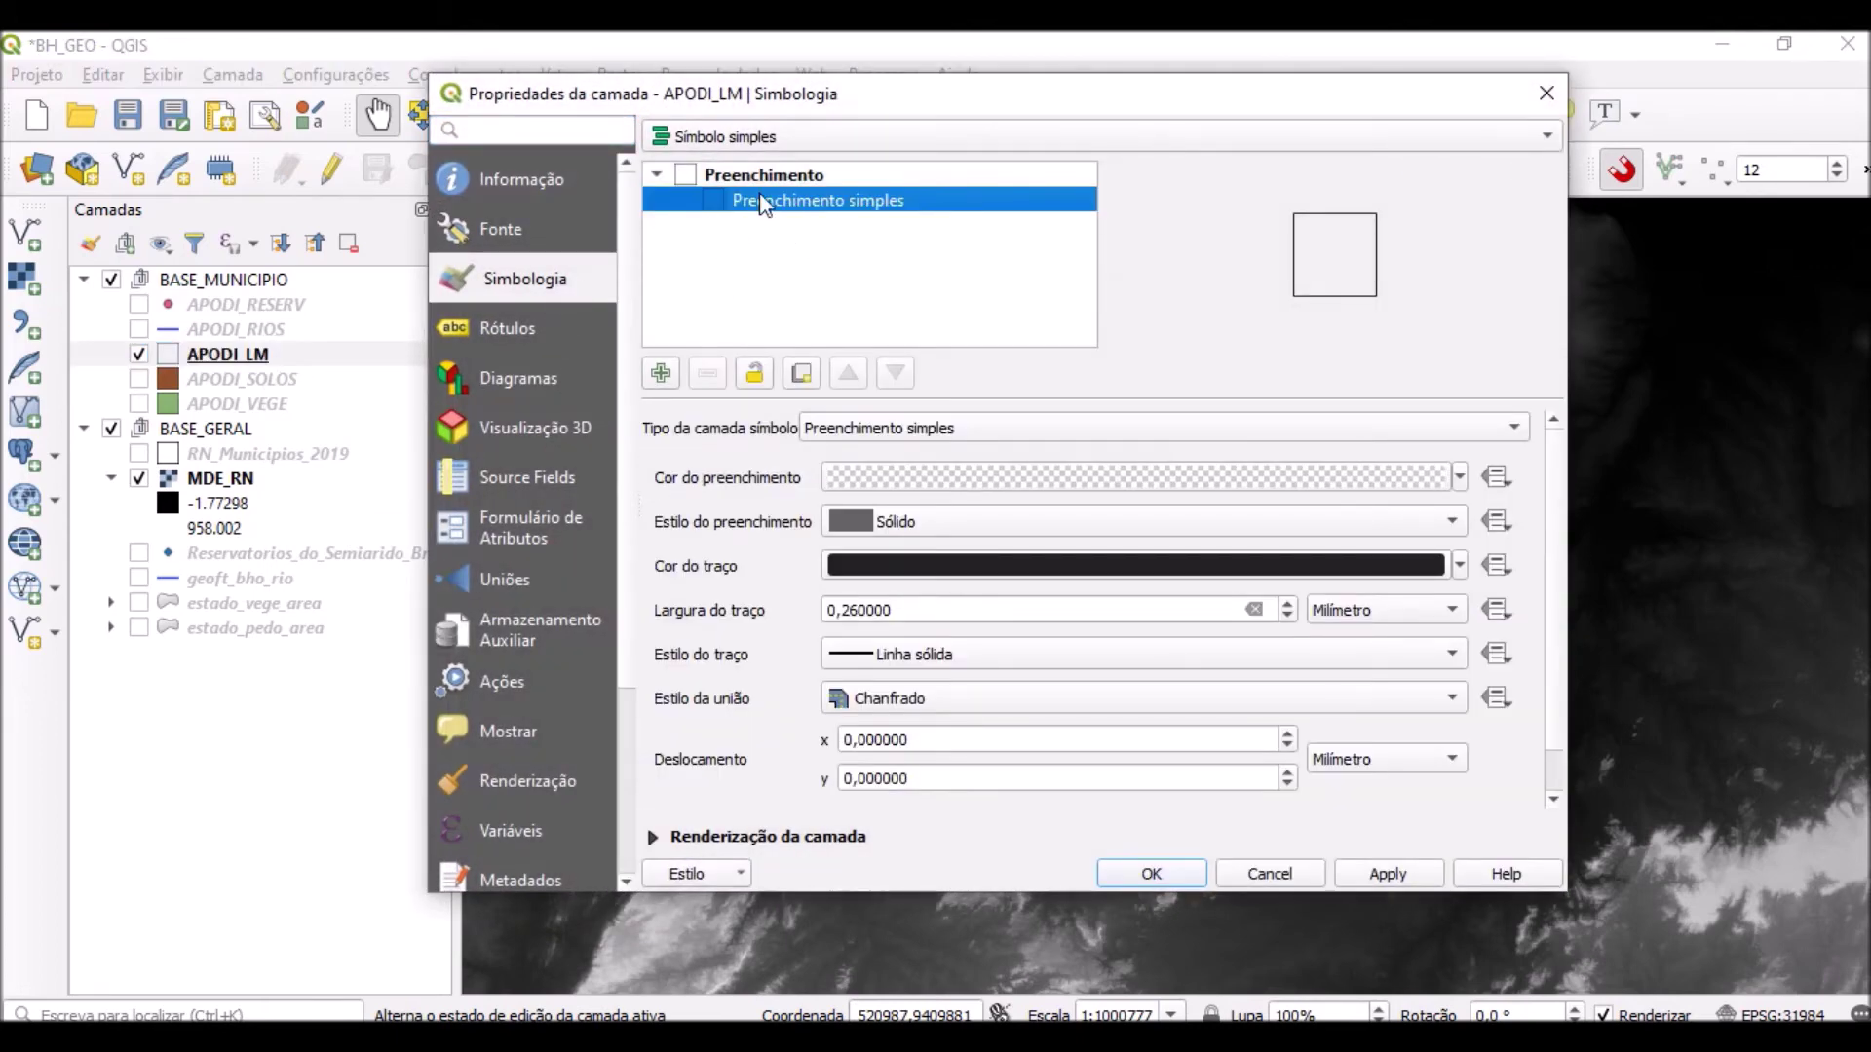
left_click(1461, 566)
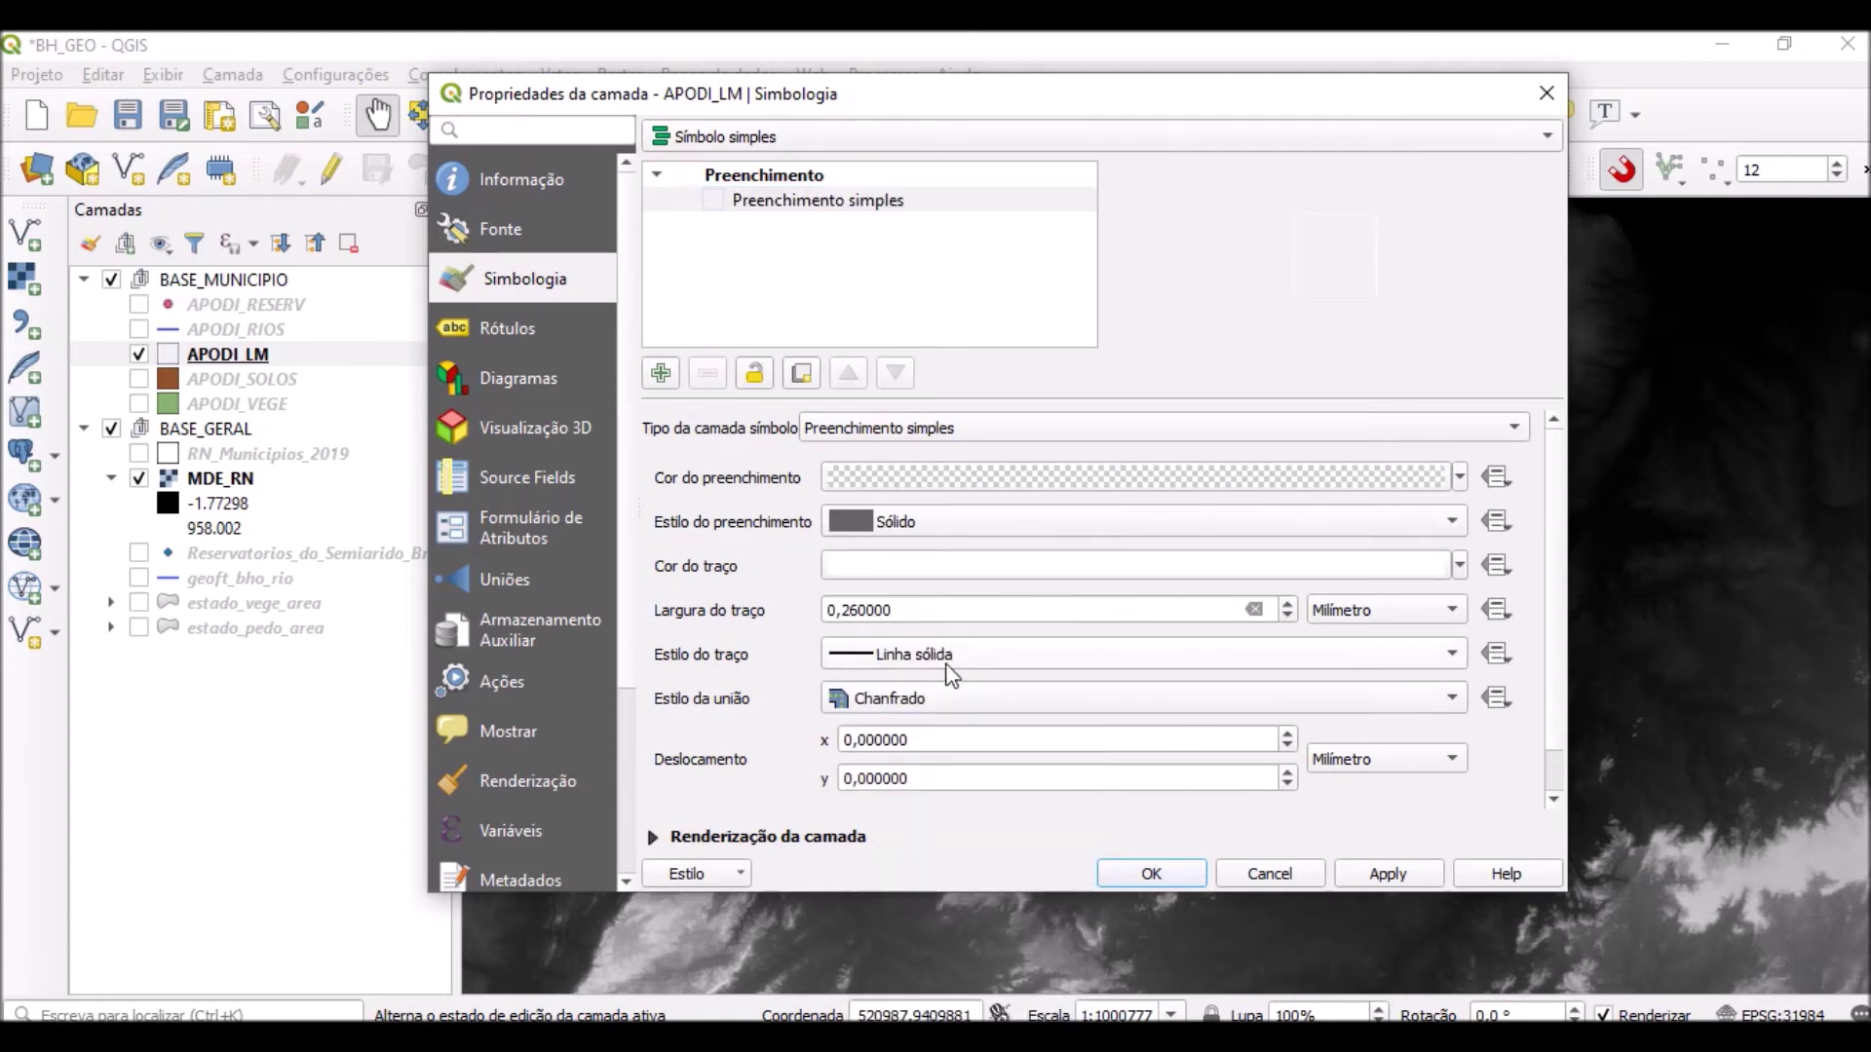
left_click_drag(841, 611, 862, 612)
type("40")
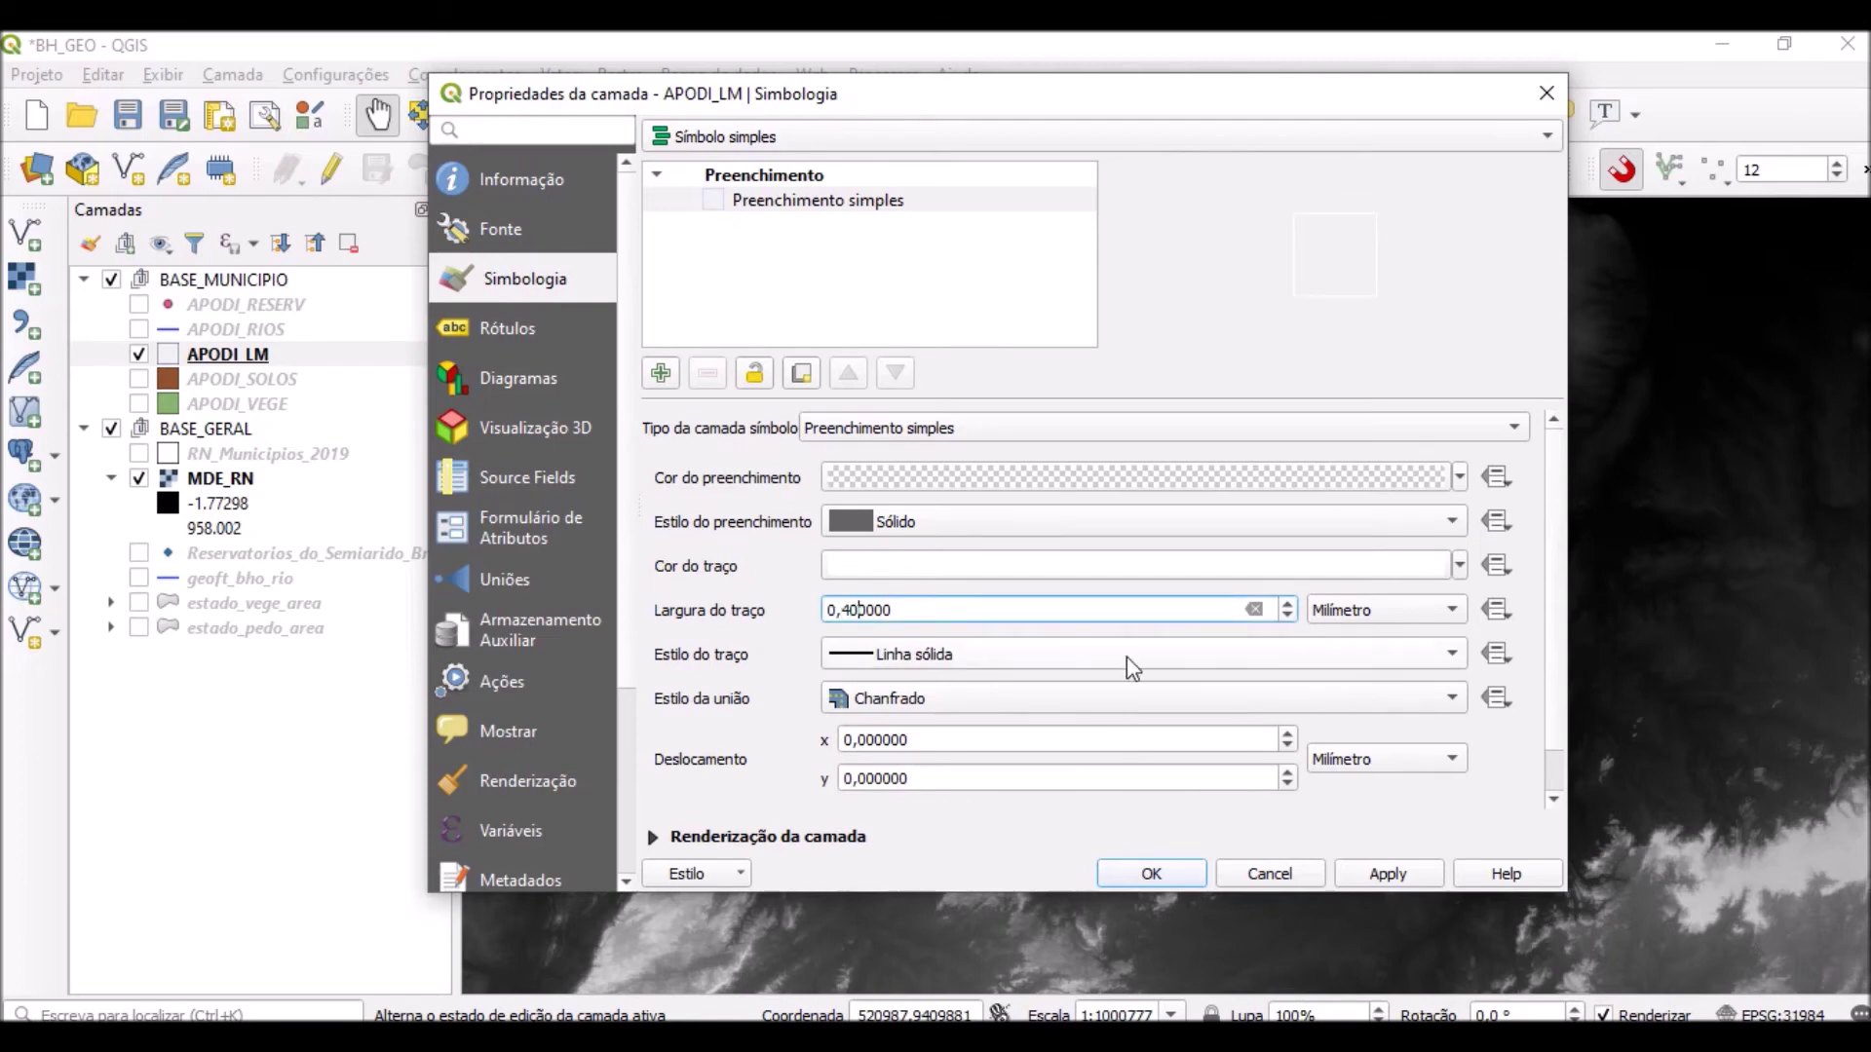
left_click(1395, 872)
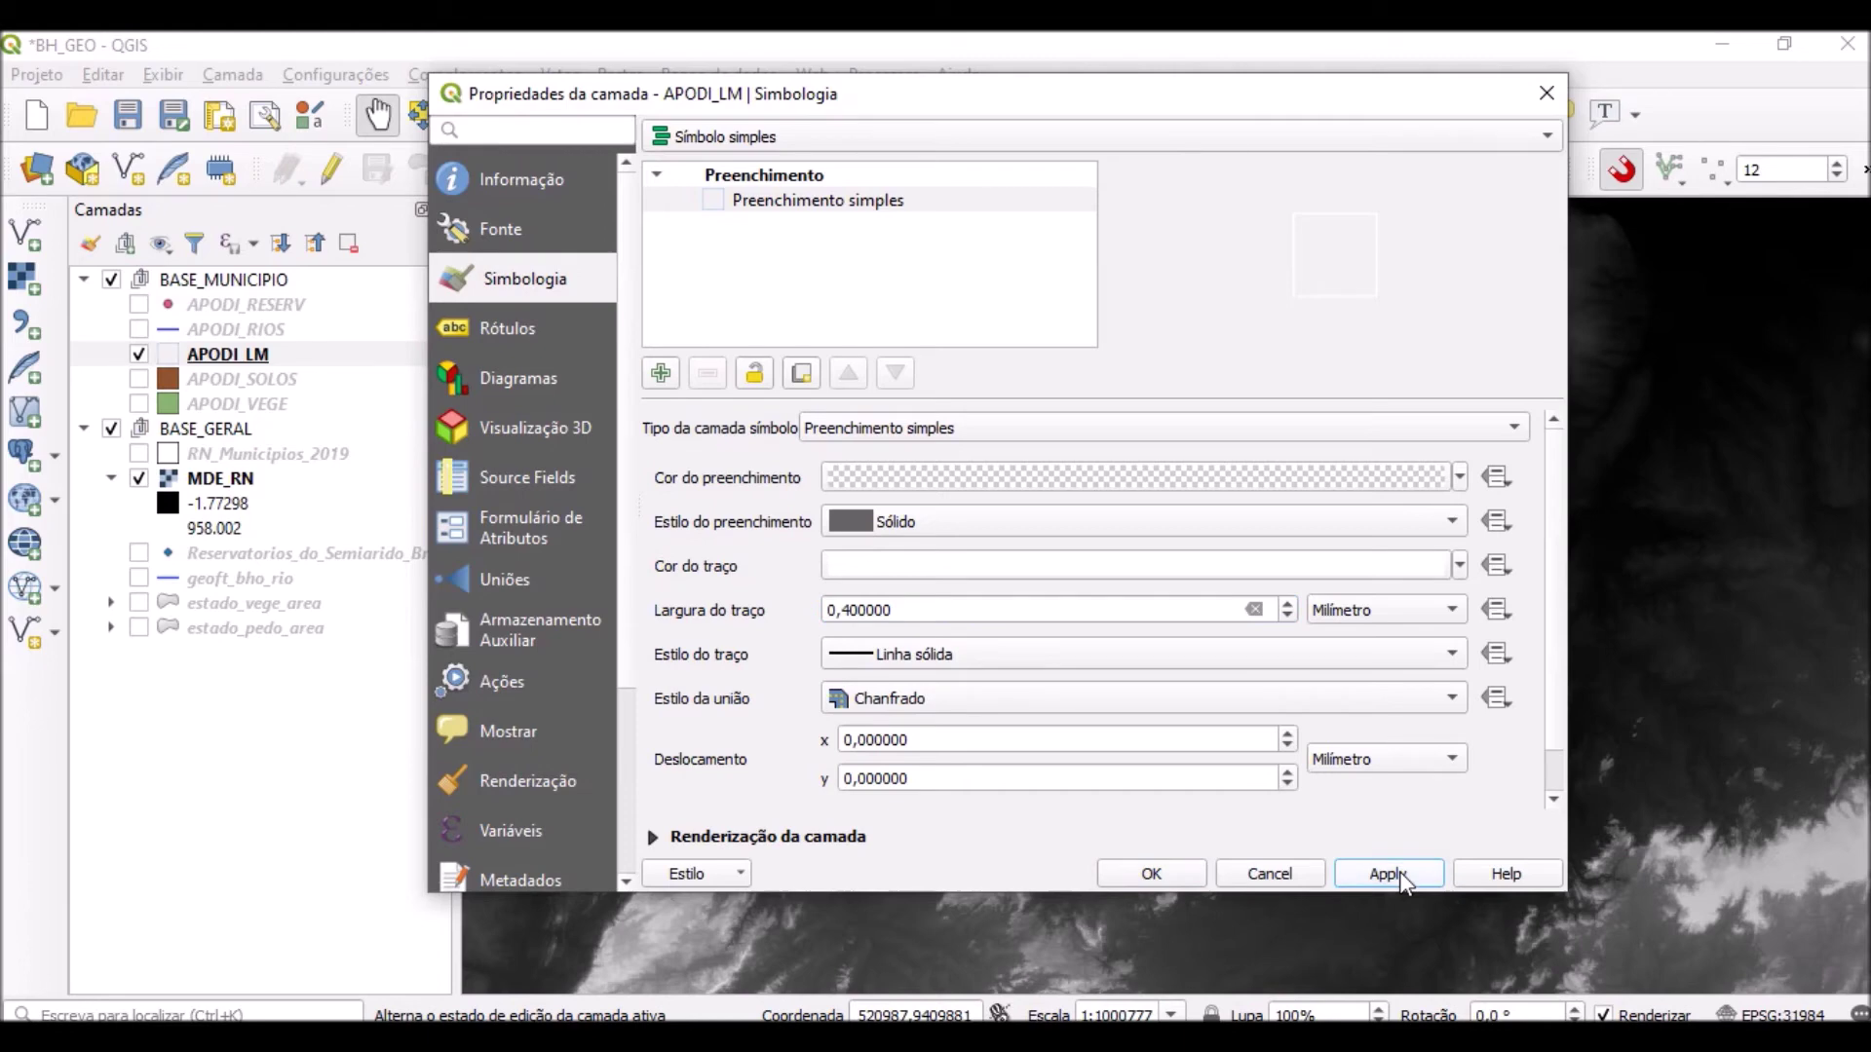
left_click(1150, 874)
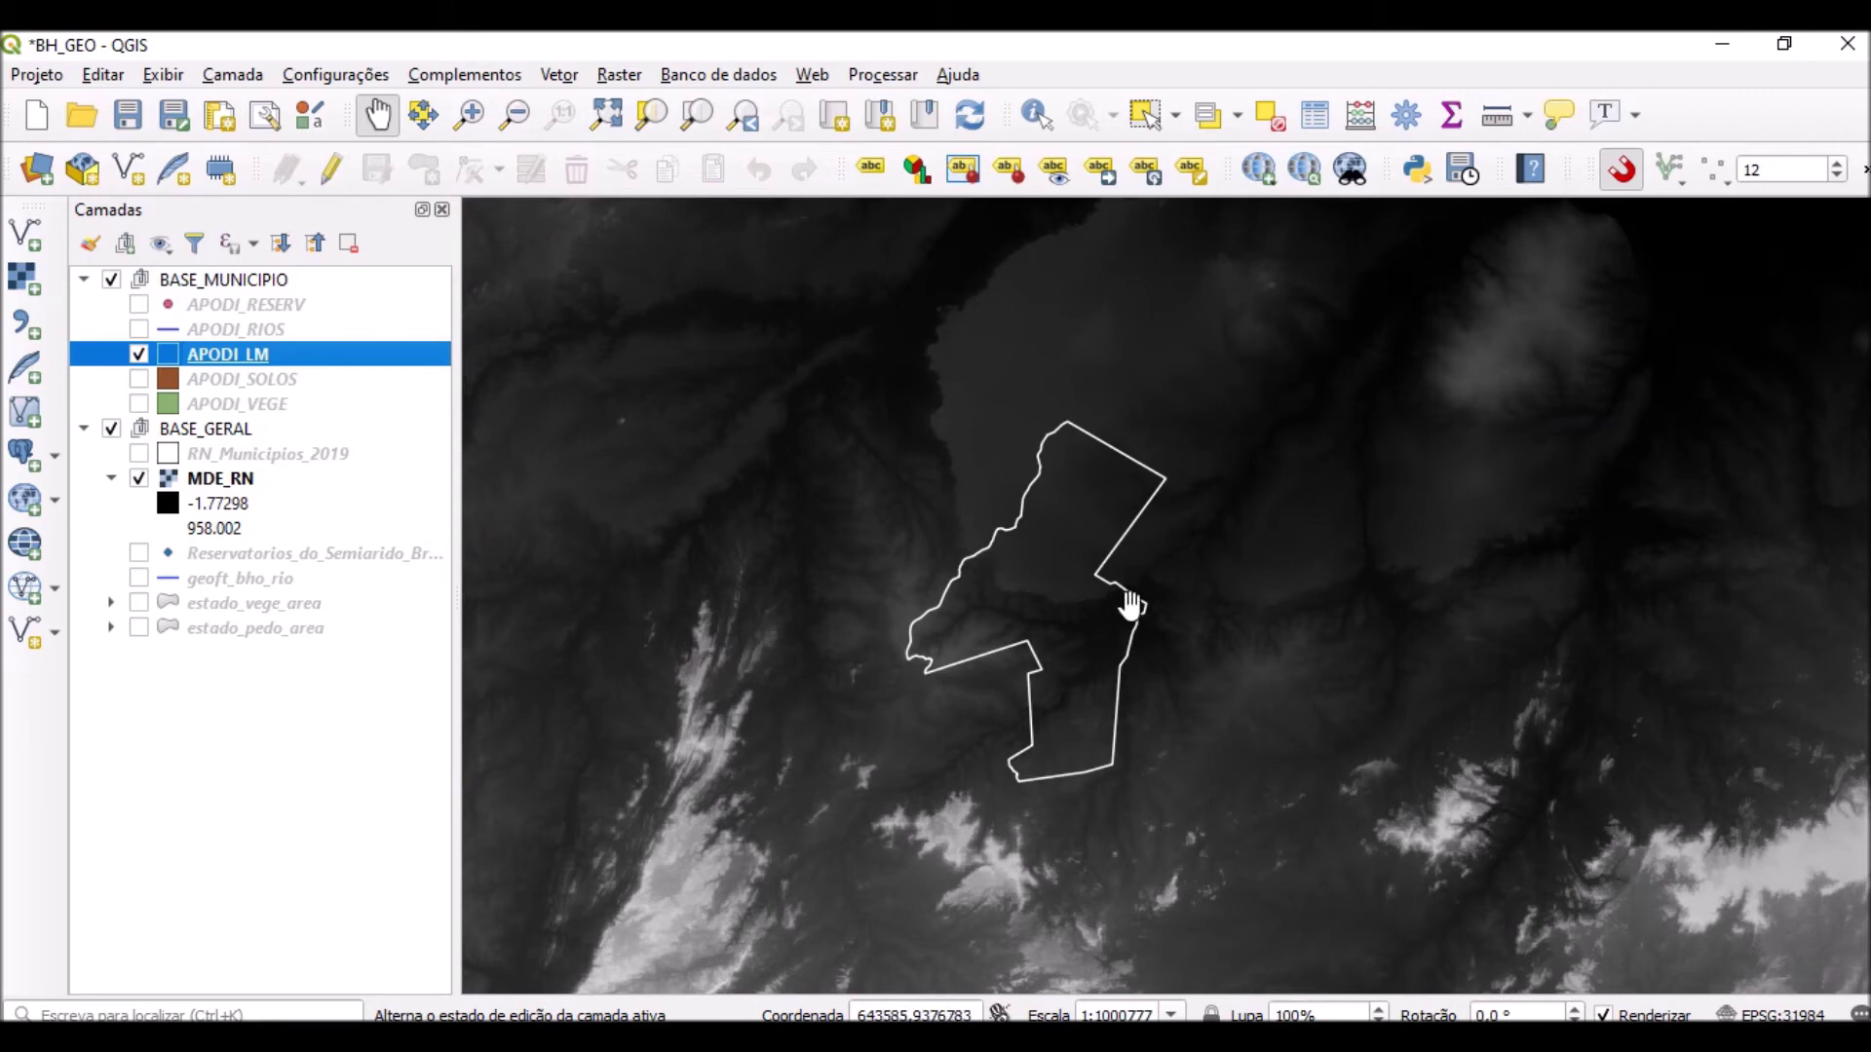
Examine the MDE_RN relief inside the APODI_LM boundary at several scales.
scroll(1043, 594, "up", 1)
scroll(1044, 593, "down", 1)
scroll(1085, 635, "up", 1)
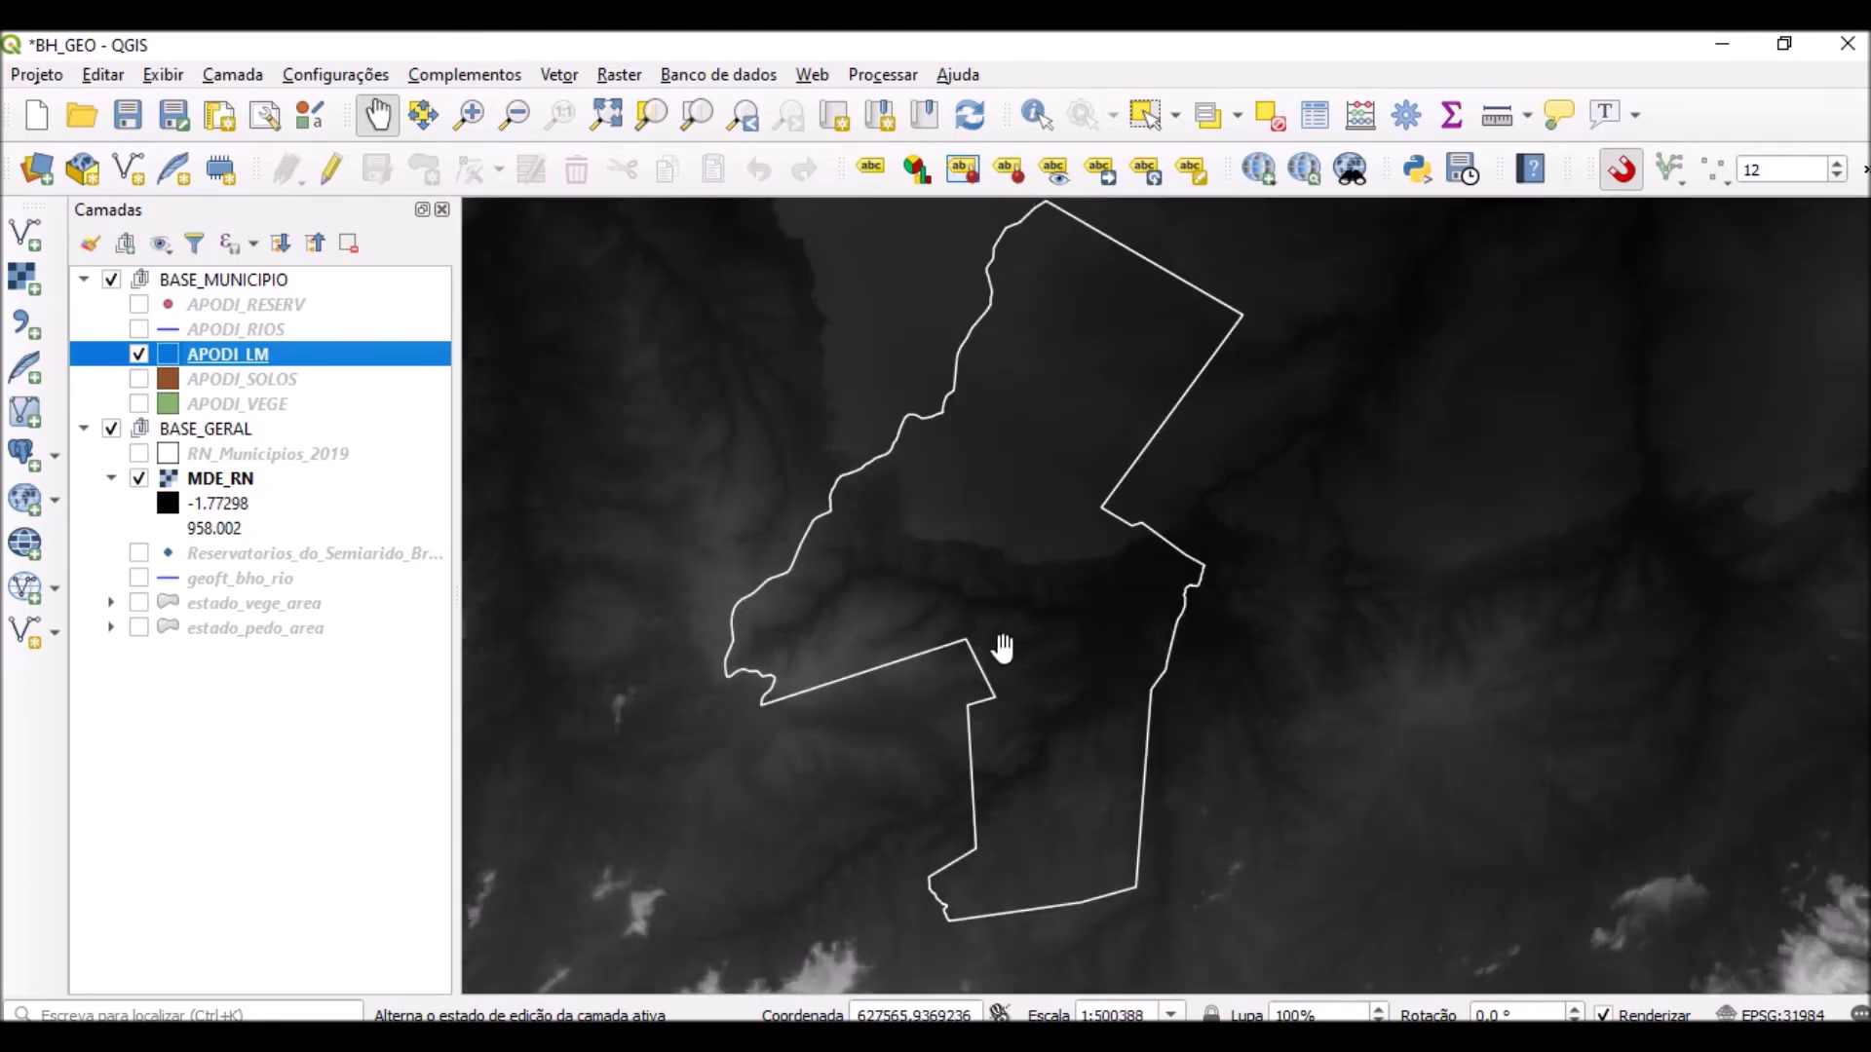
scroll(923, 640, "up", 1)
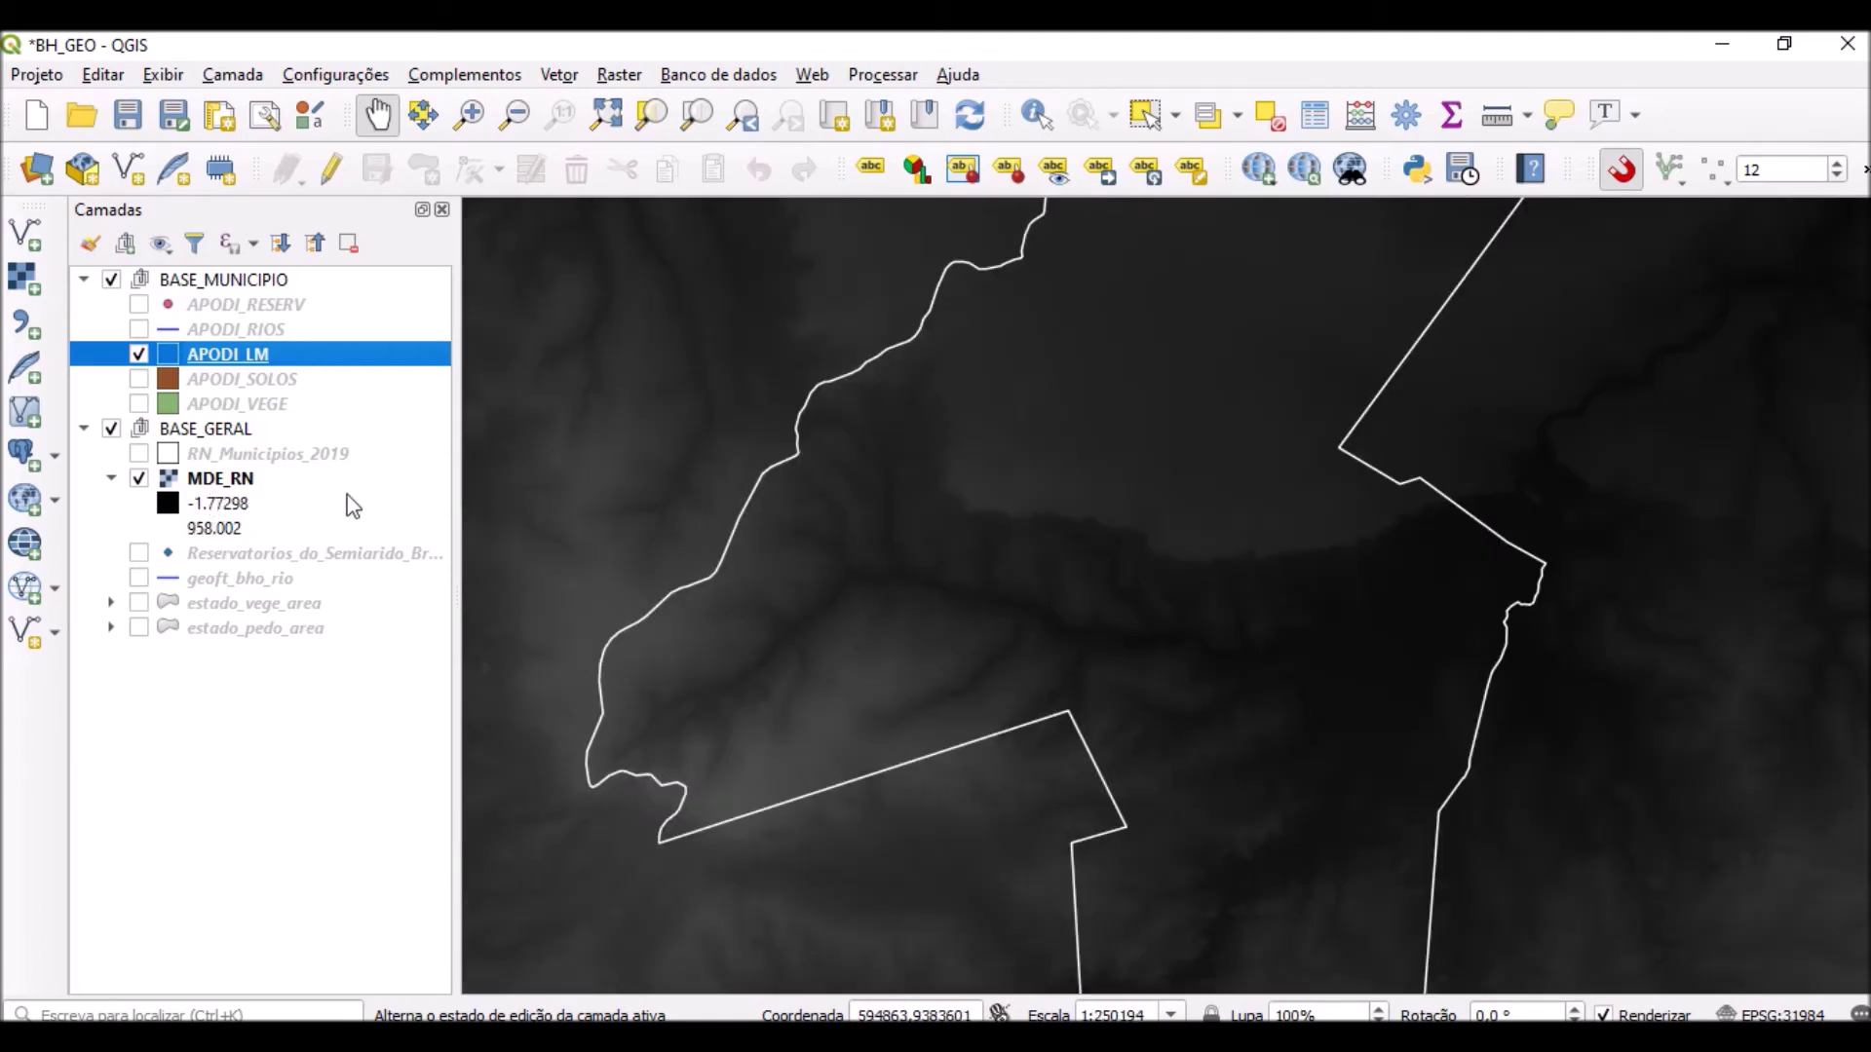
scroll(944, 593, "up", 1)
scroll(890, 551, "down", 1)
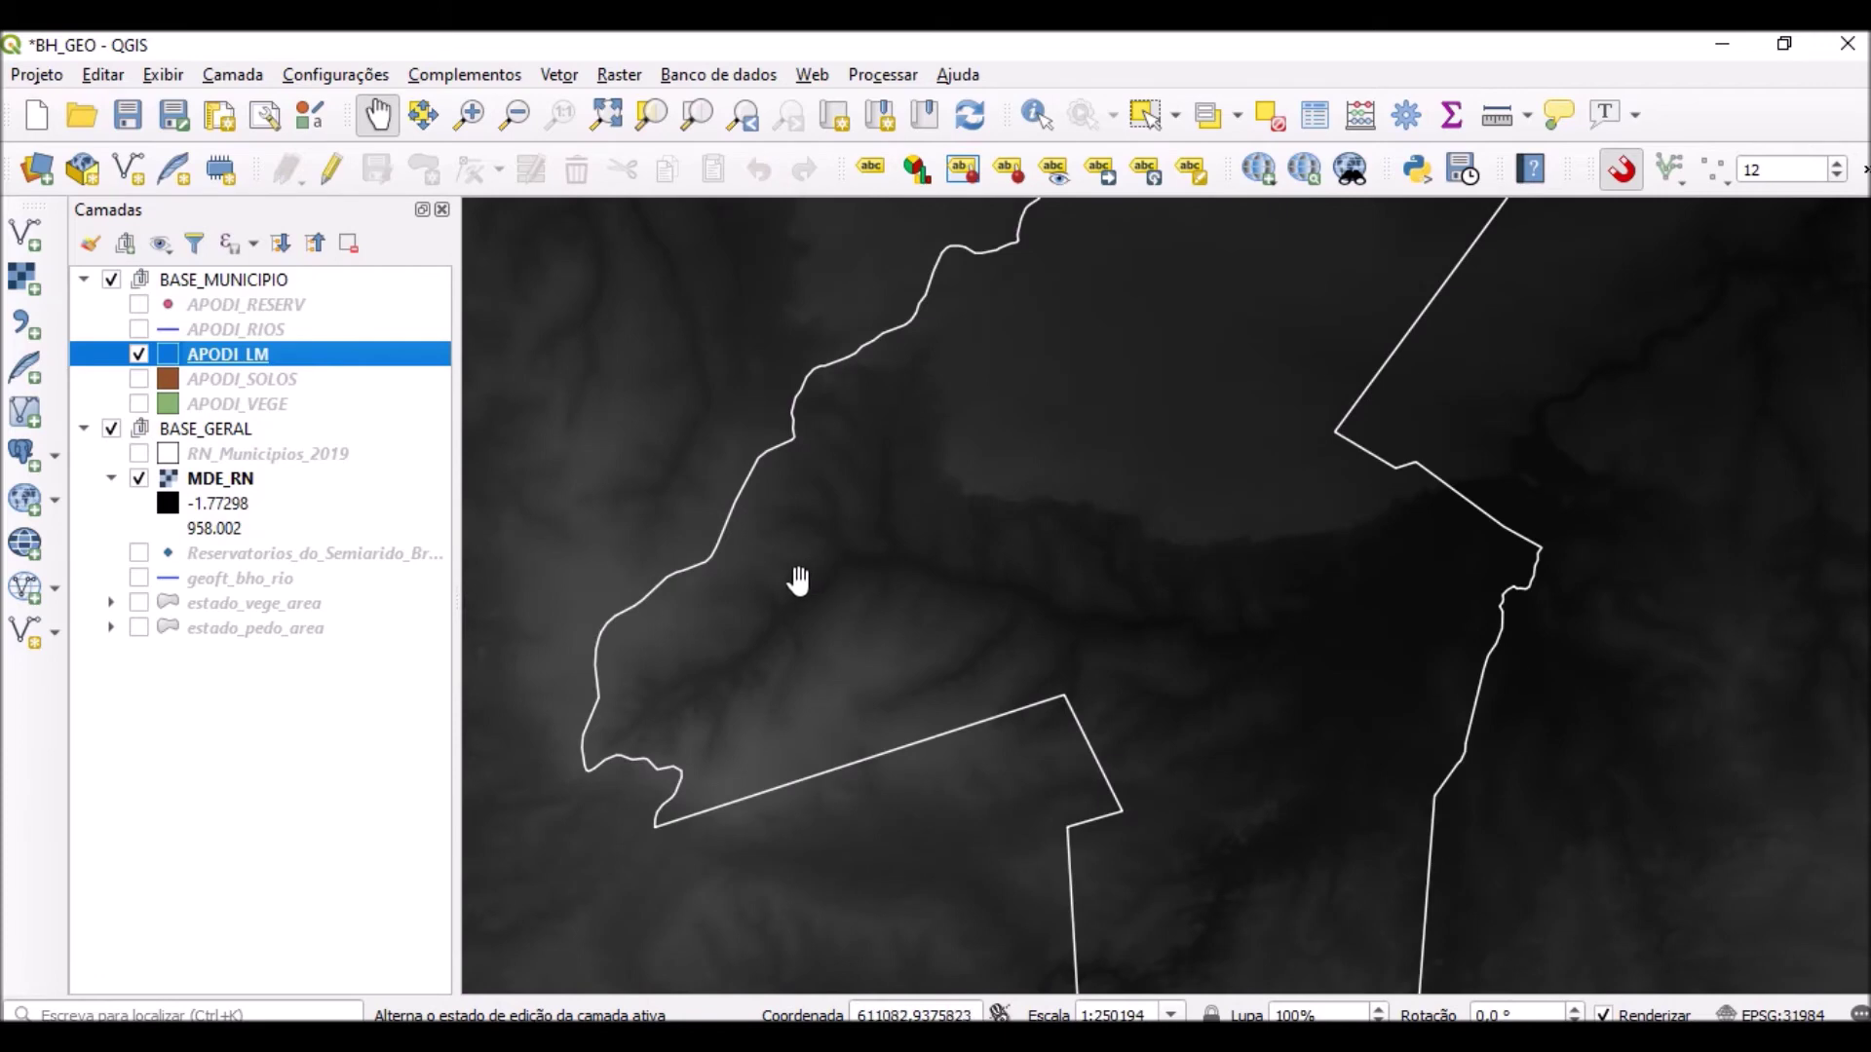
scroll(741, 629, "up", 1)
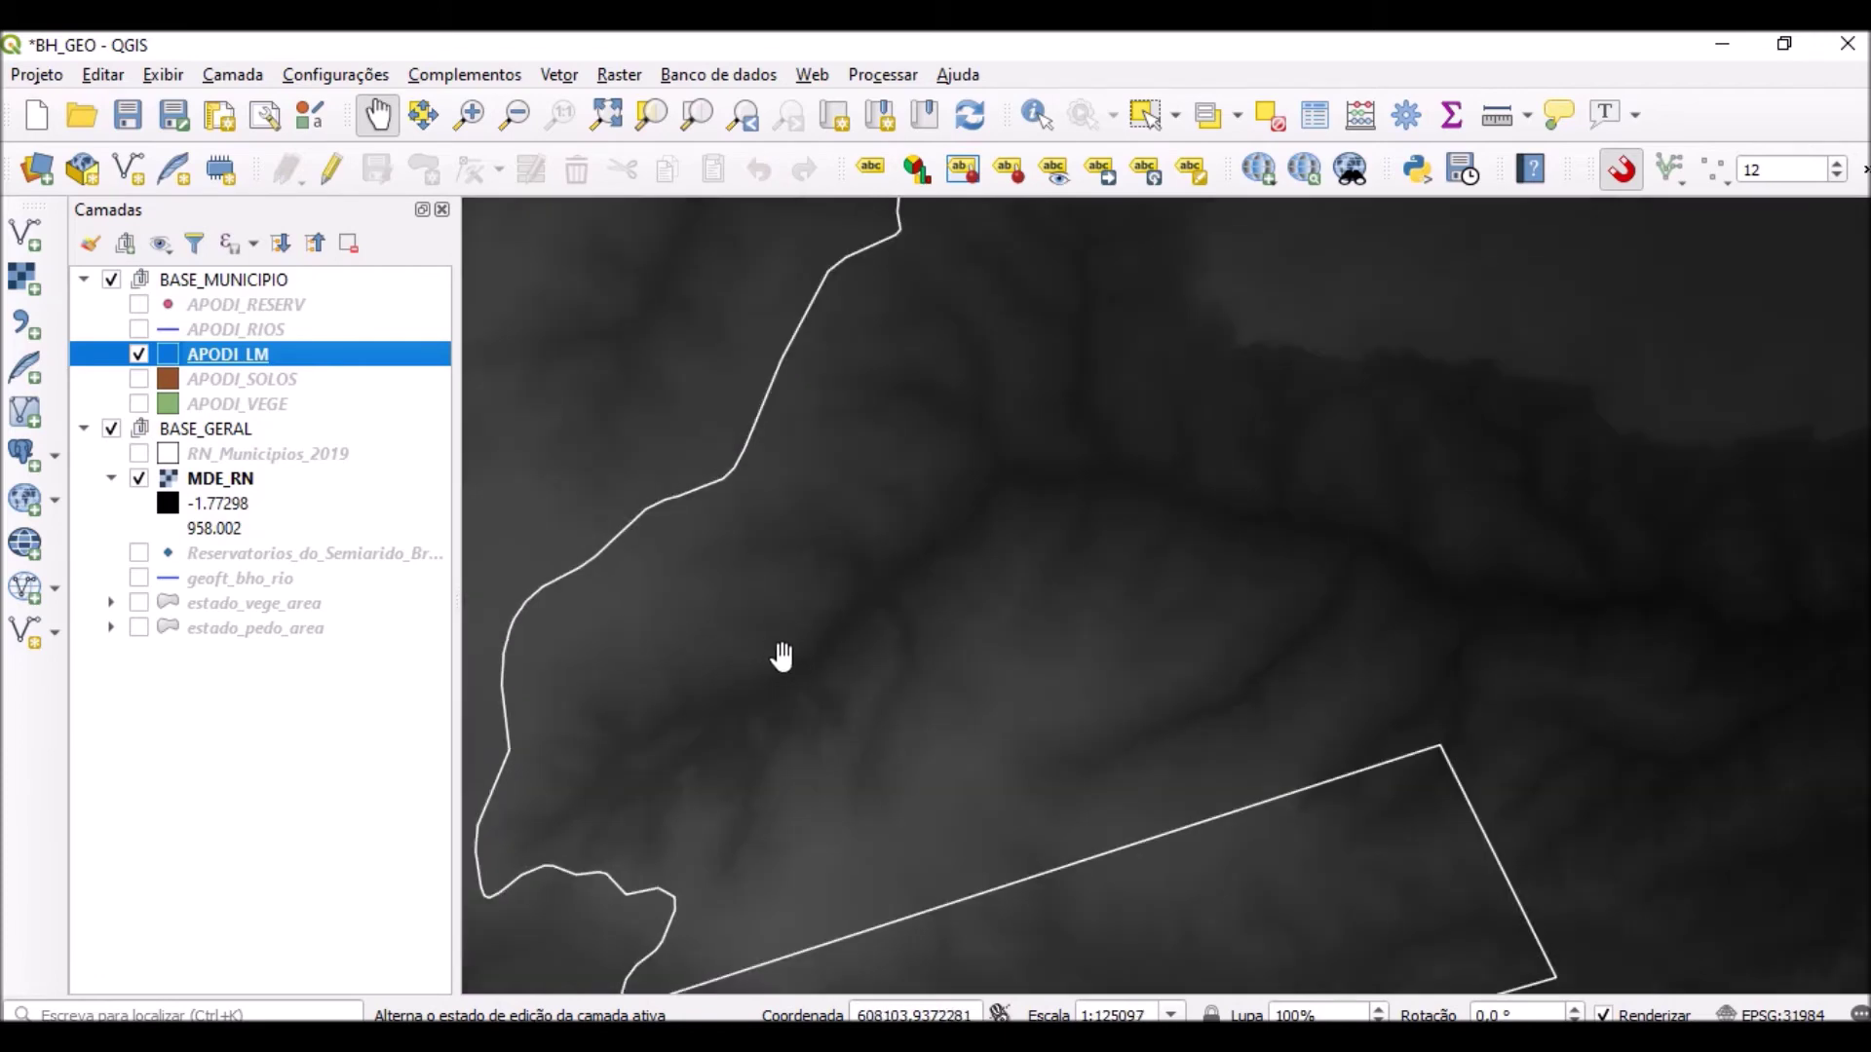
scroll(849, 672, "down", 1)
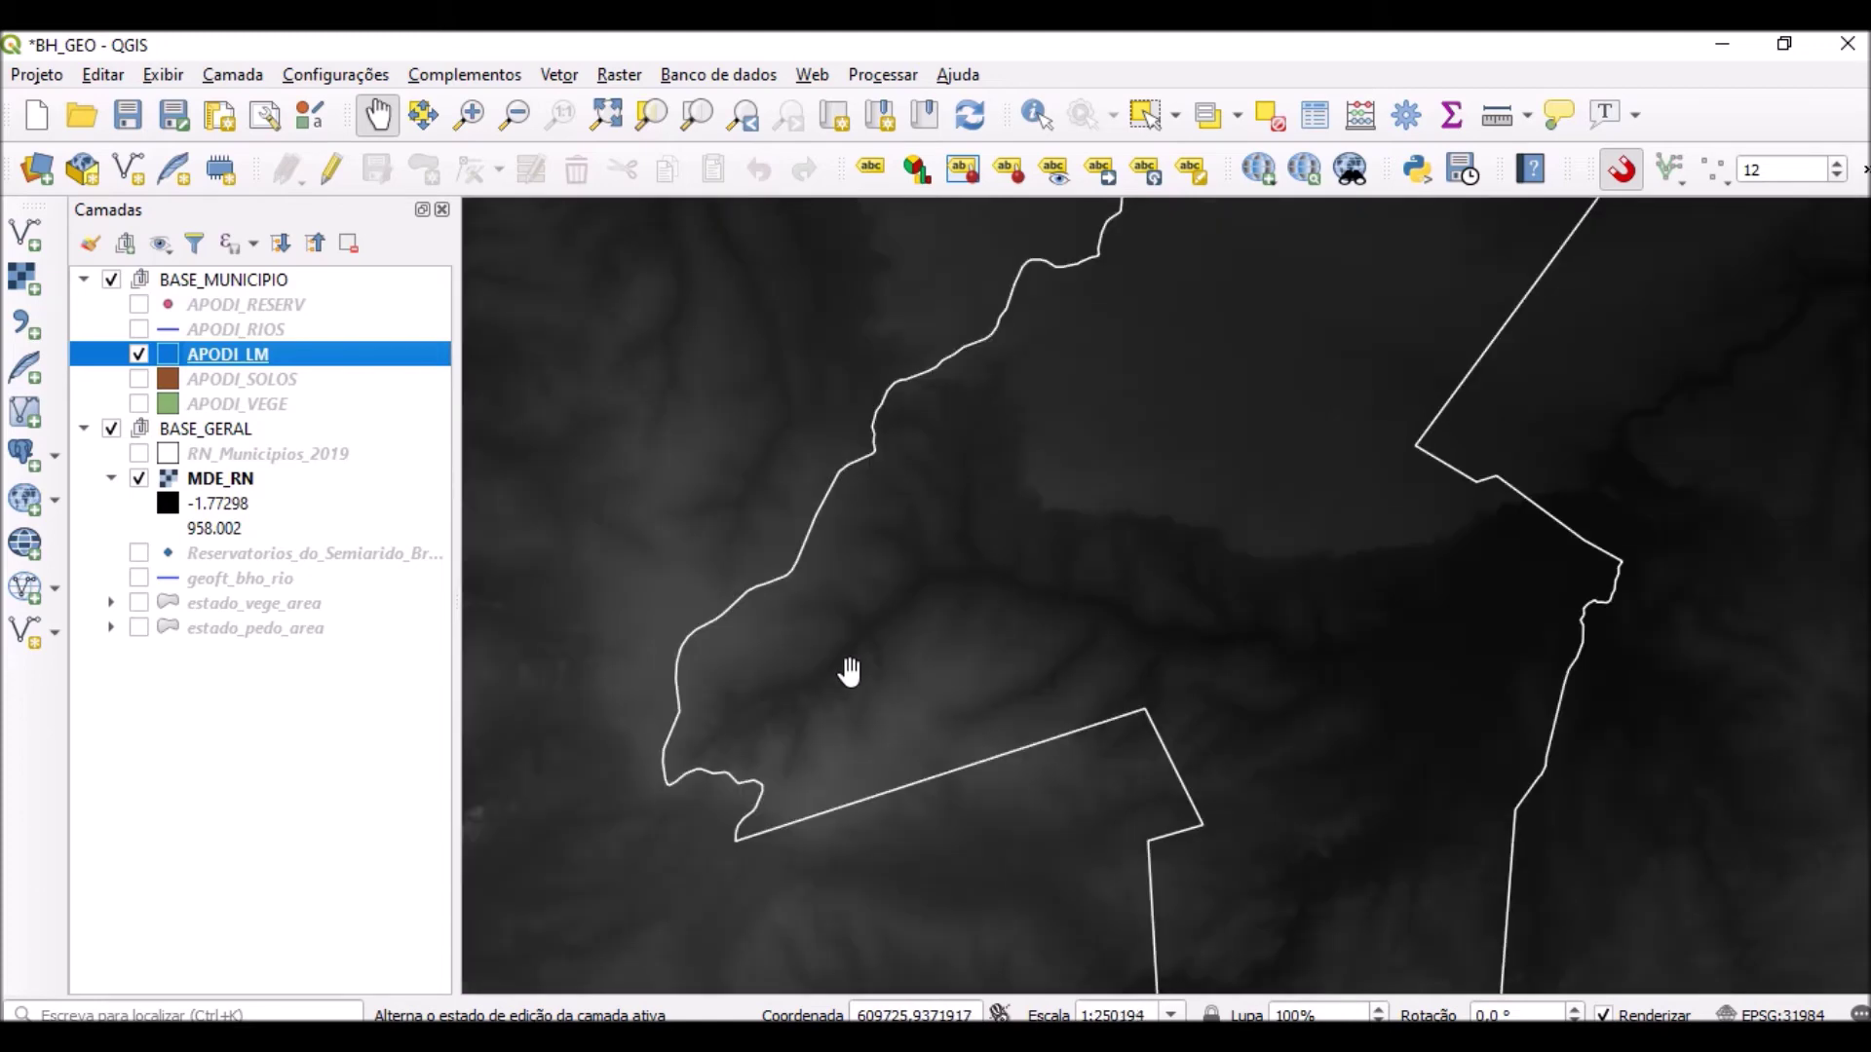
Query the MDE_RN altitude at a spot inside the western part of the APODI_LM boundary with the Identify tool.
left_click(1037, 116)
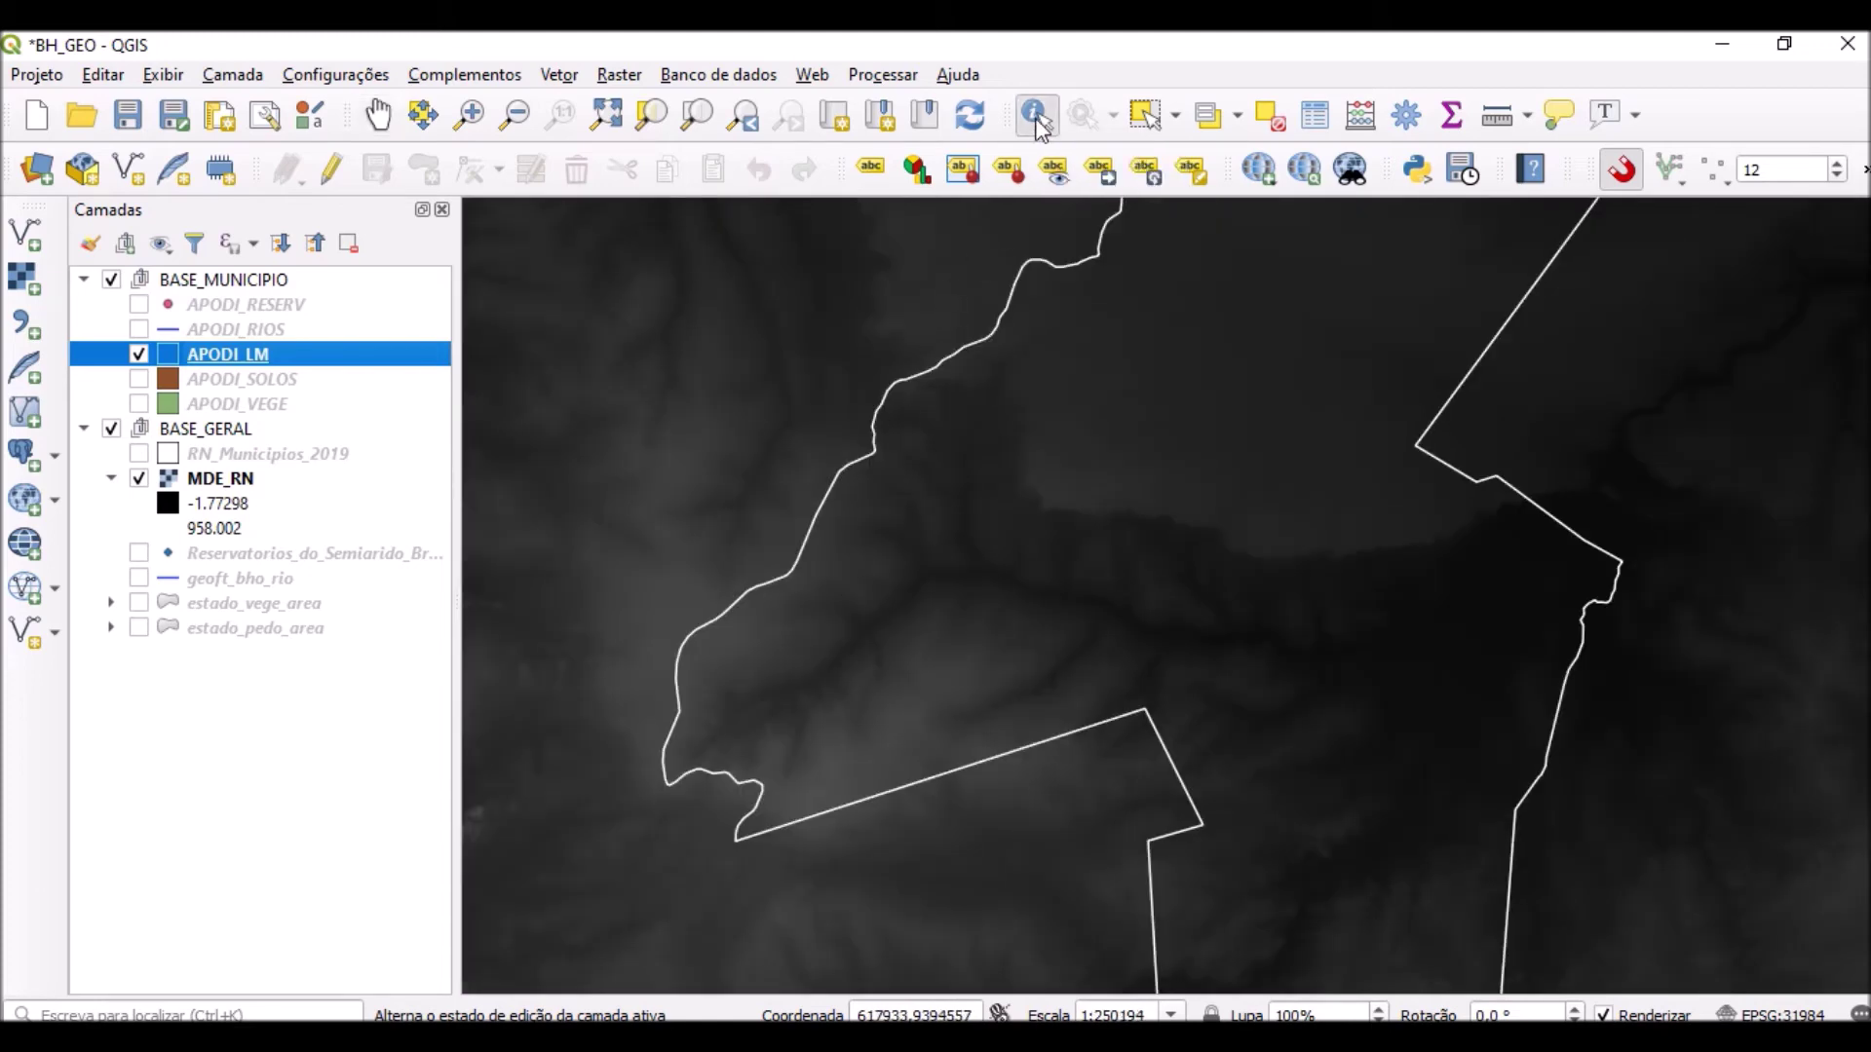
left_click(251, 482)
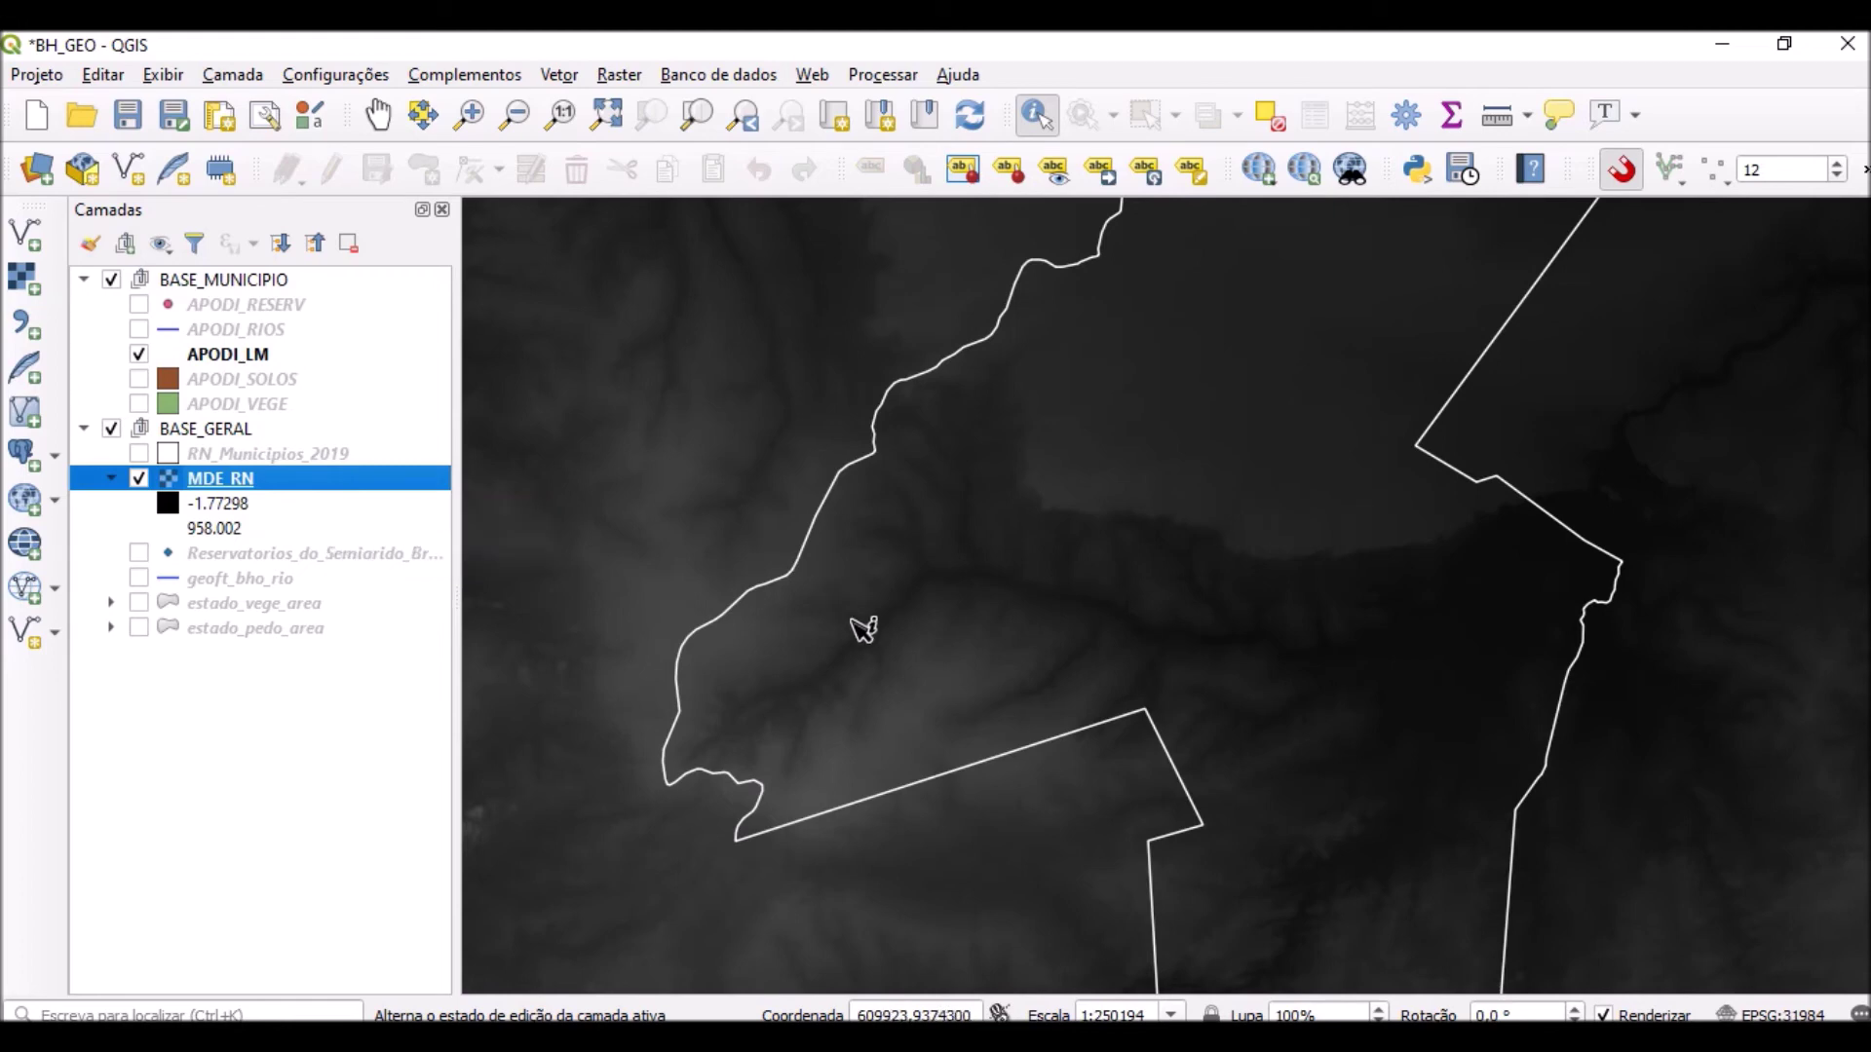
scroll(853, 644, "up", 1)
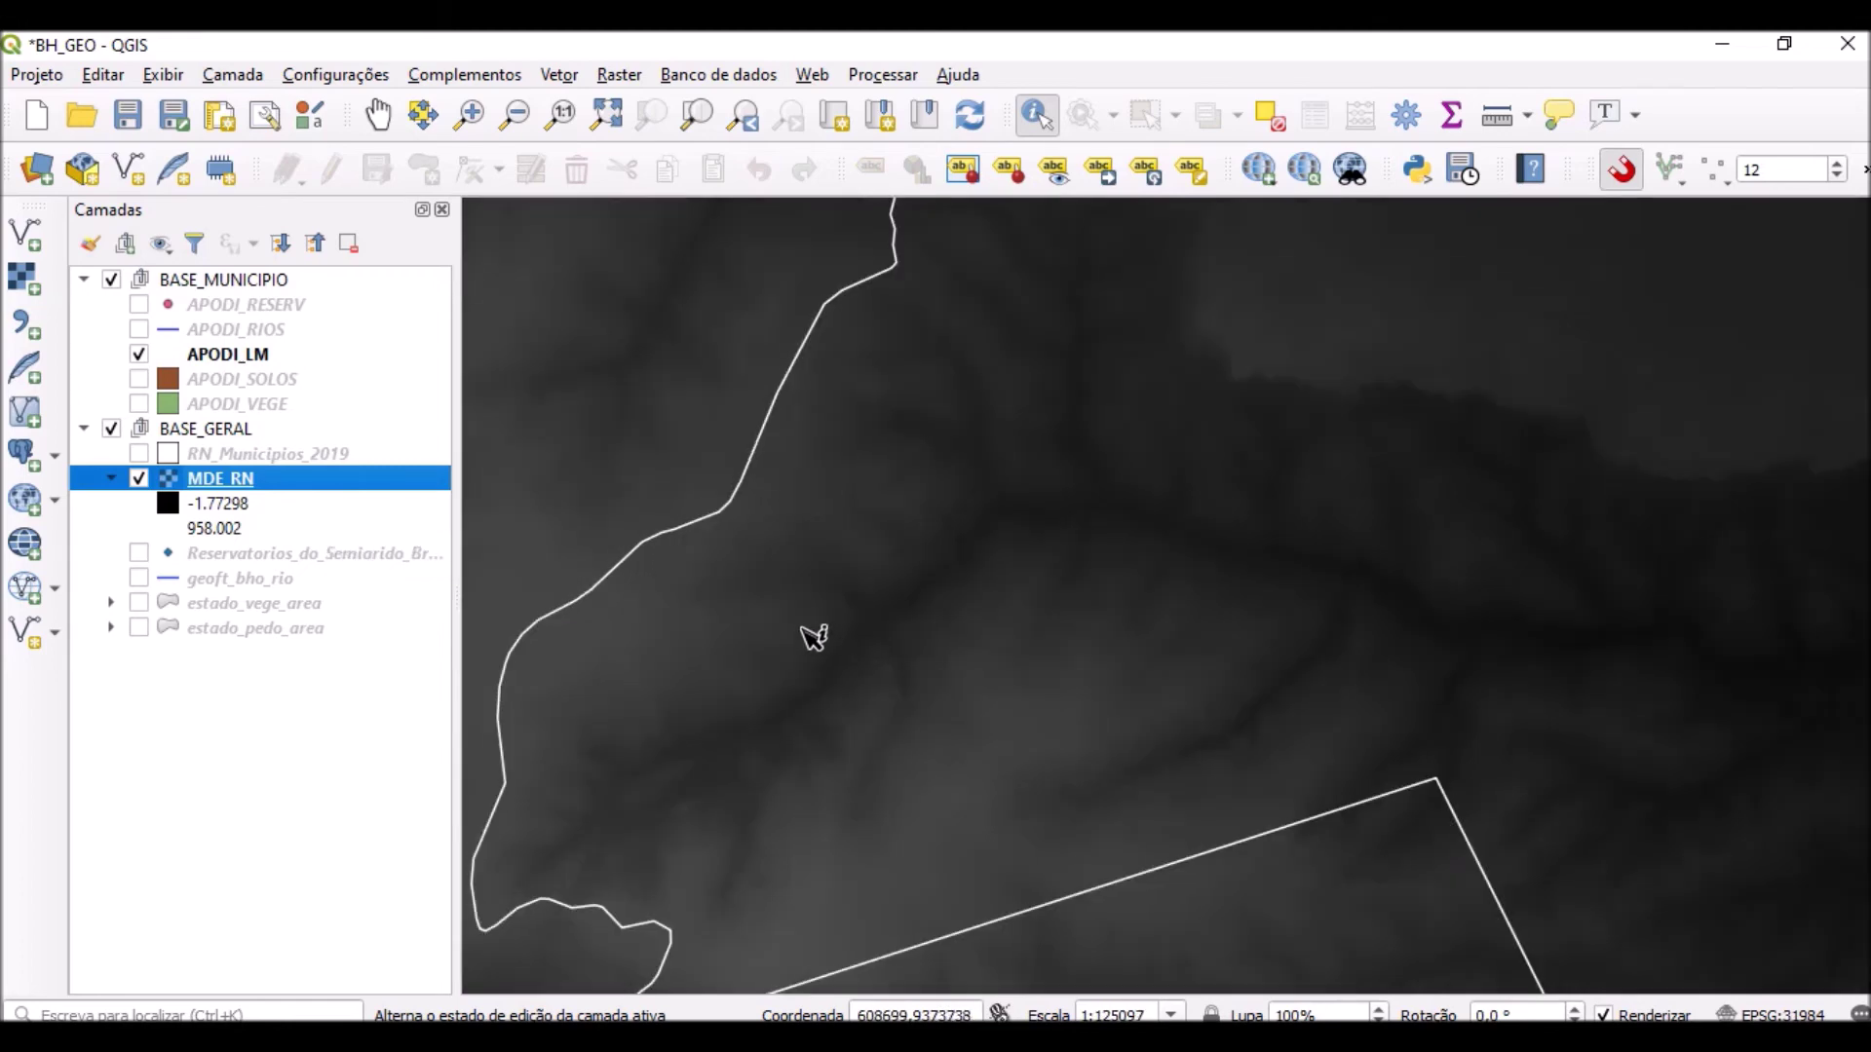
scroll(808, 633, "up", 7)
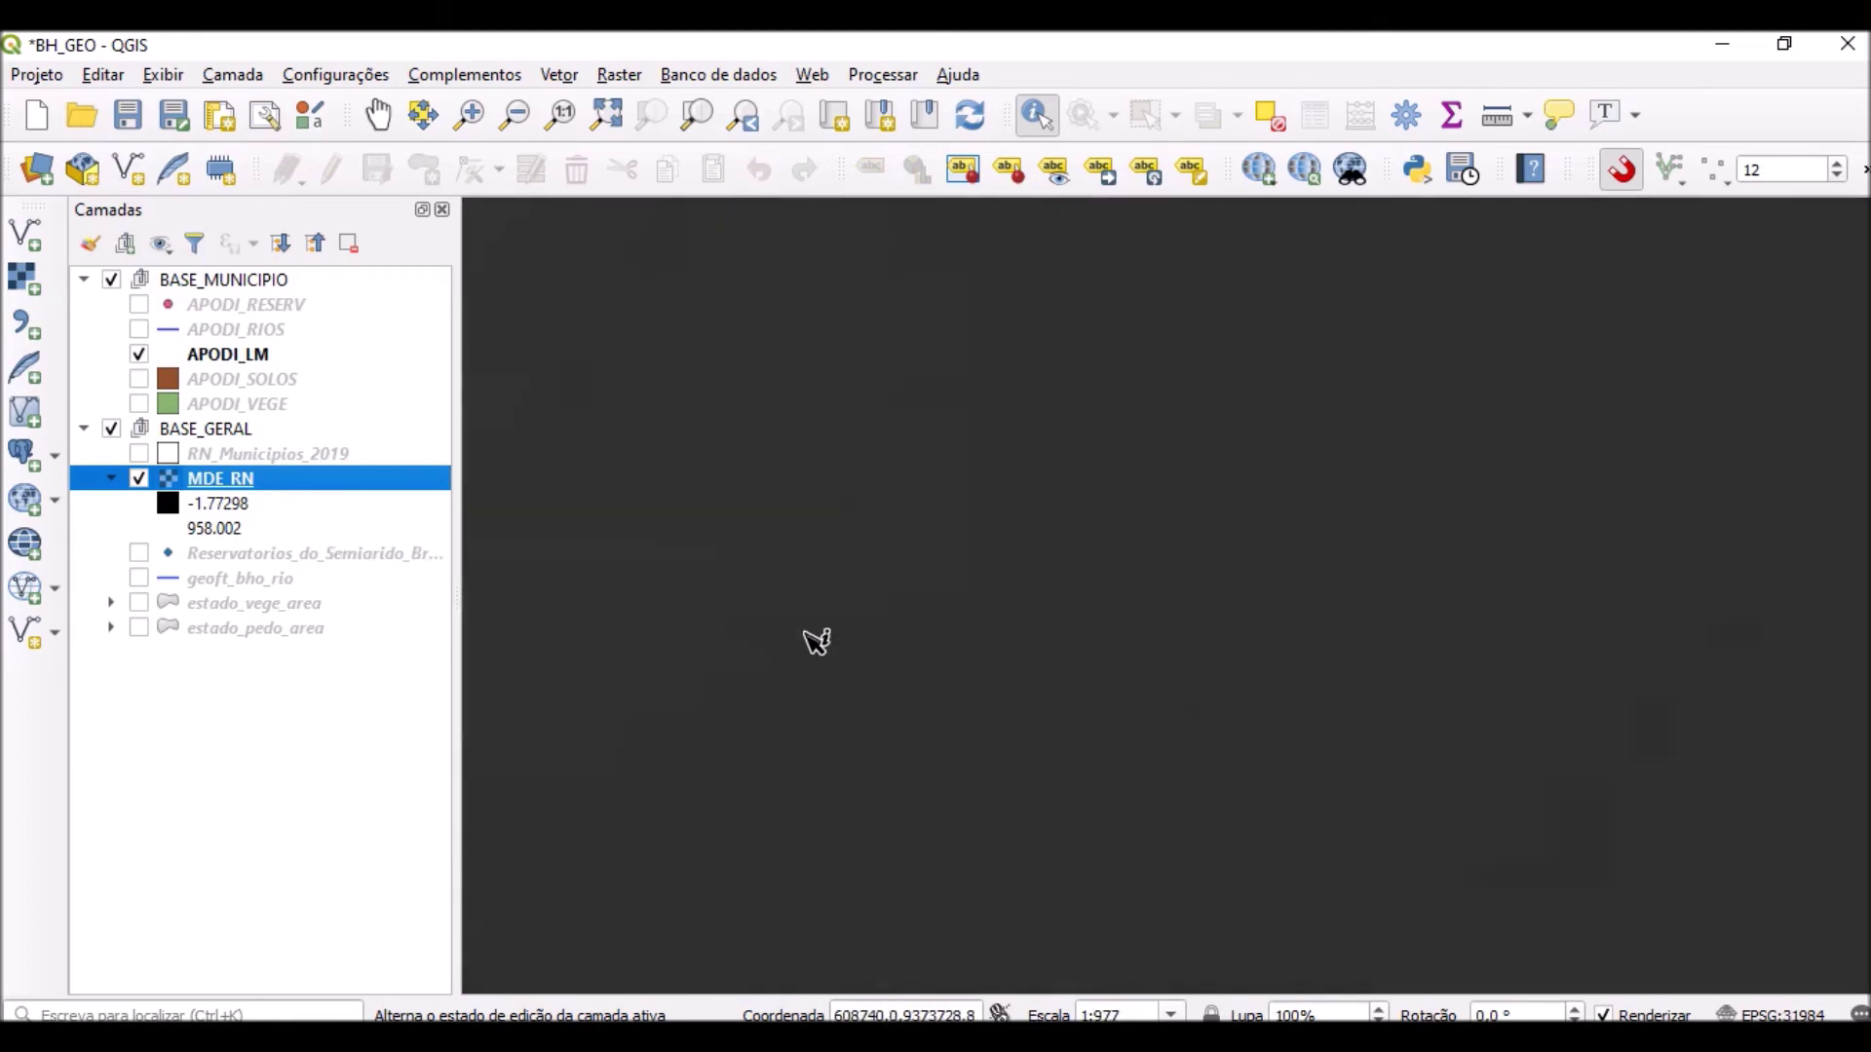
left_click(811, 653)
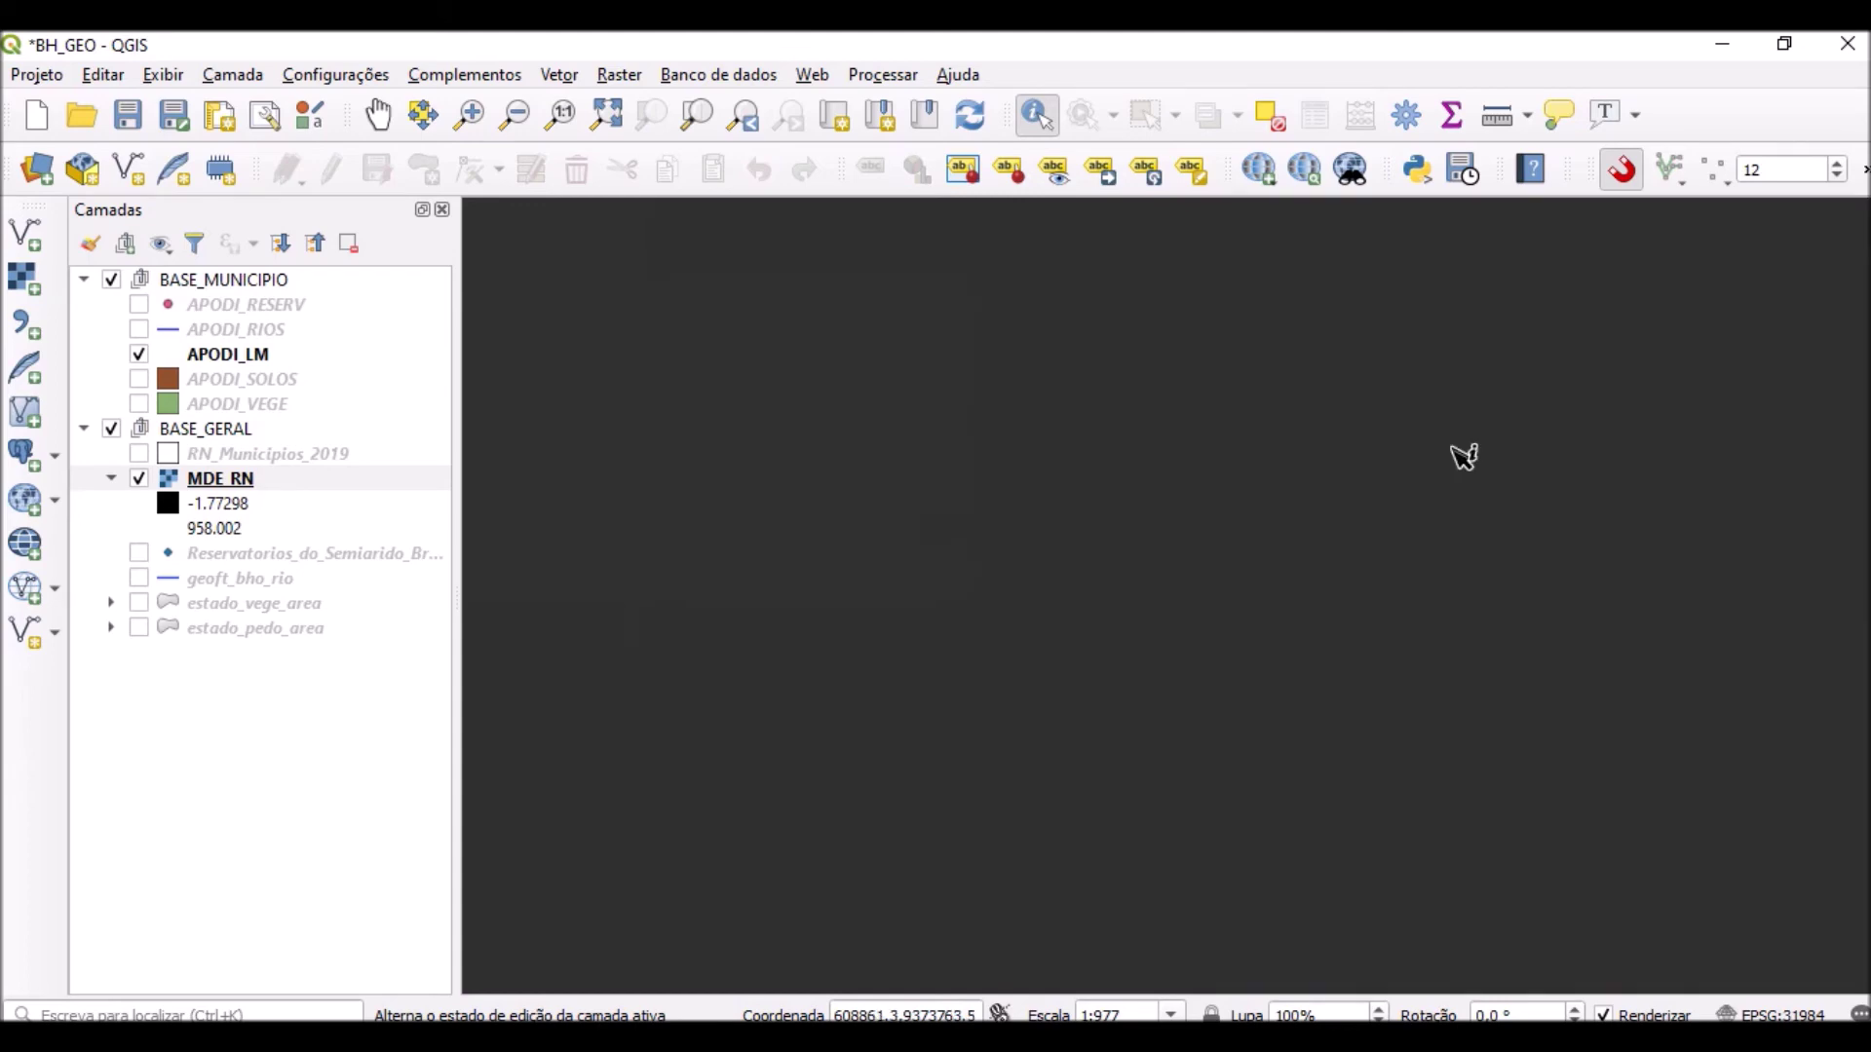
scroll(1106, 593, "down", 7)
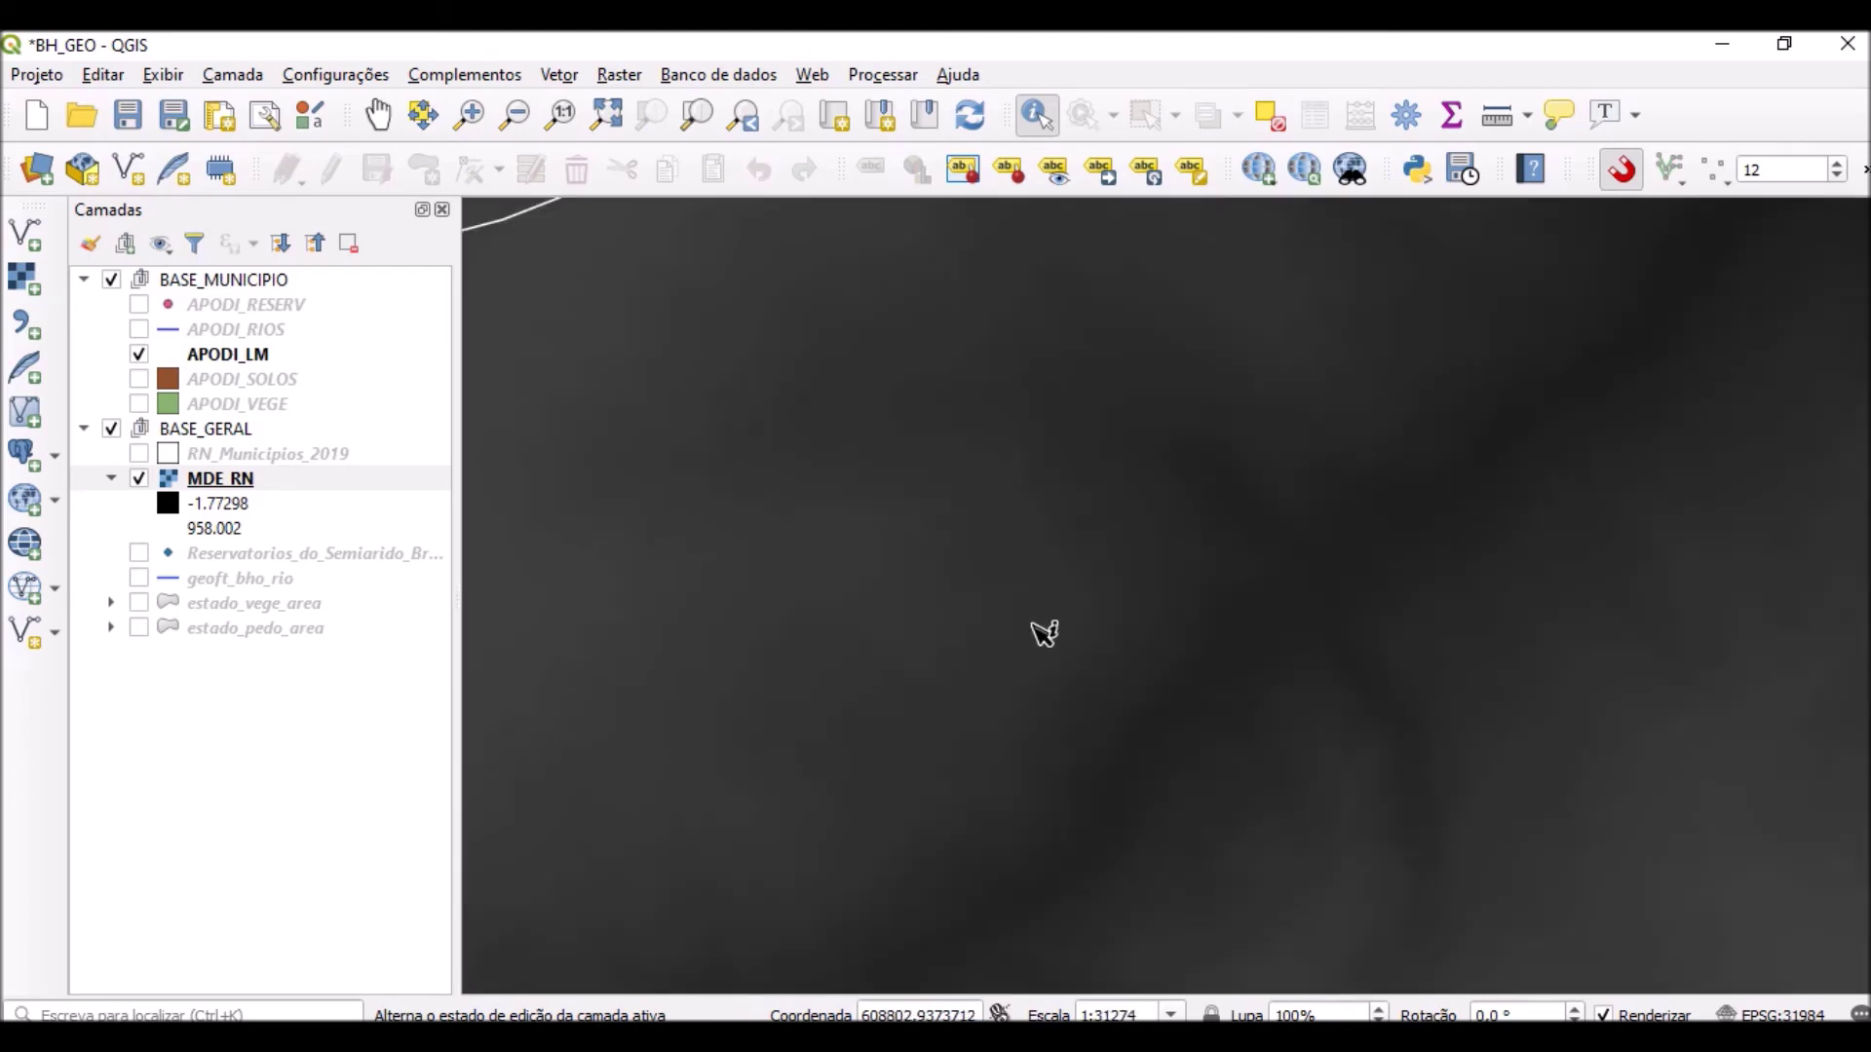
Display the APODI_RIOS layer over the MDE_RN raster and compare the river courses with the relief inside the municipality.
scroll(1044, 633, "down", 1)
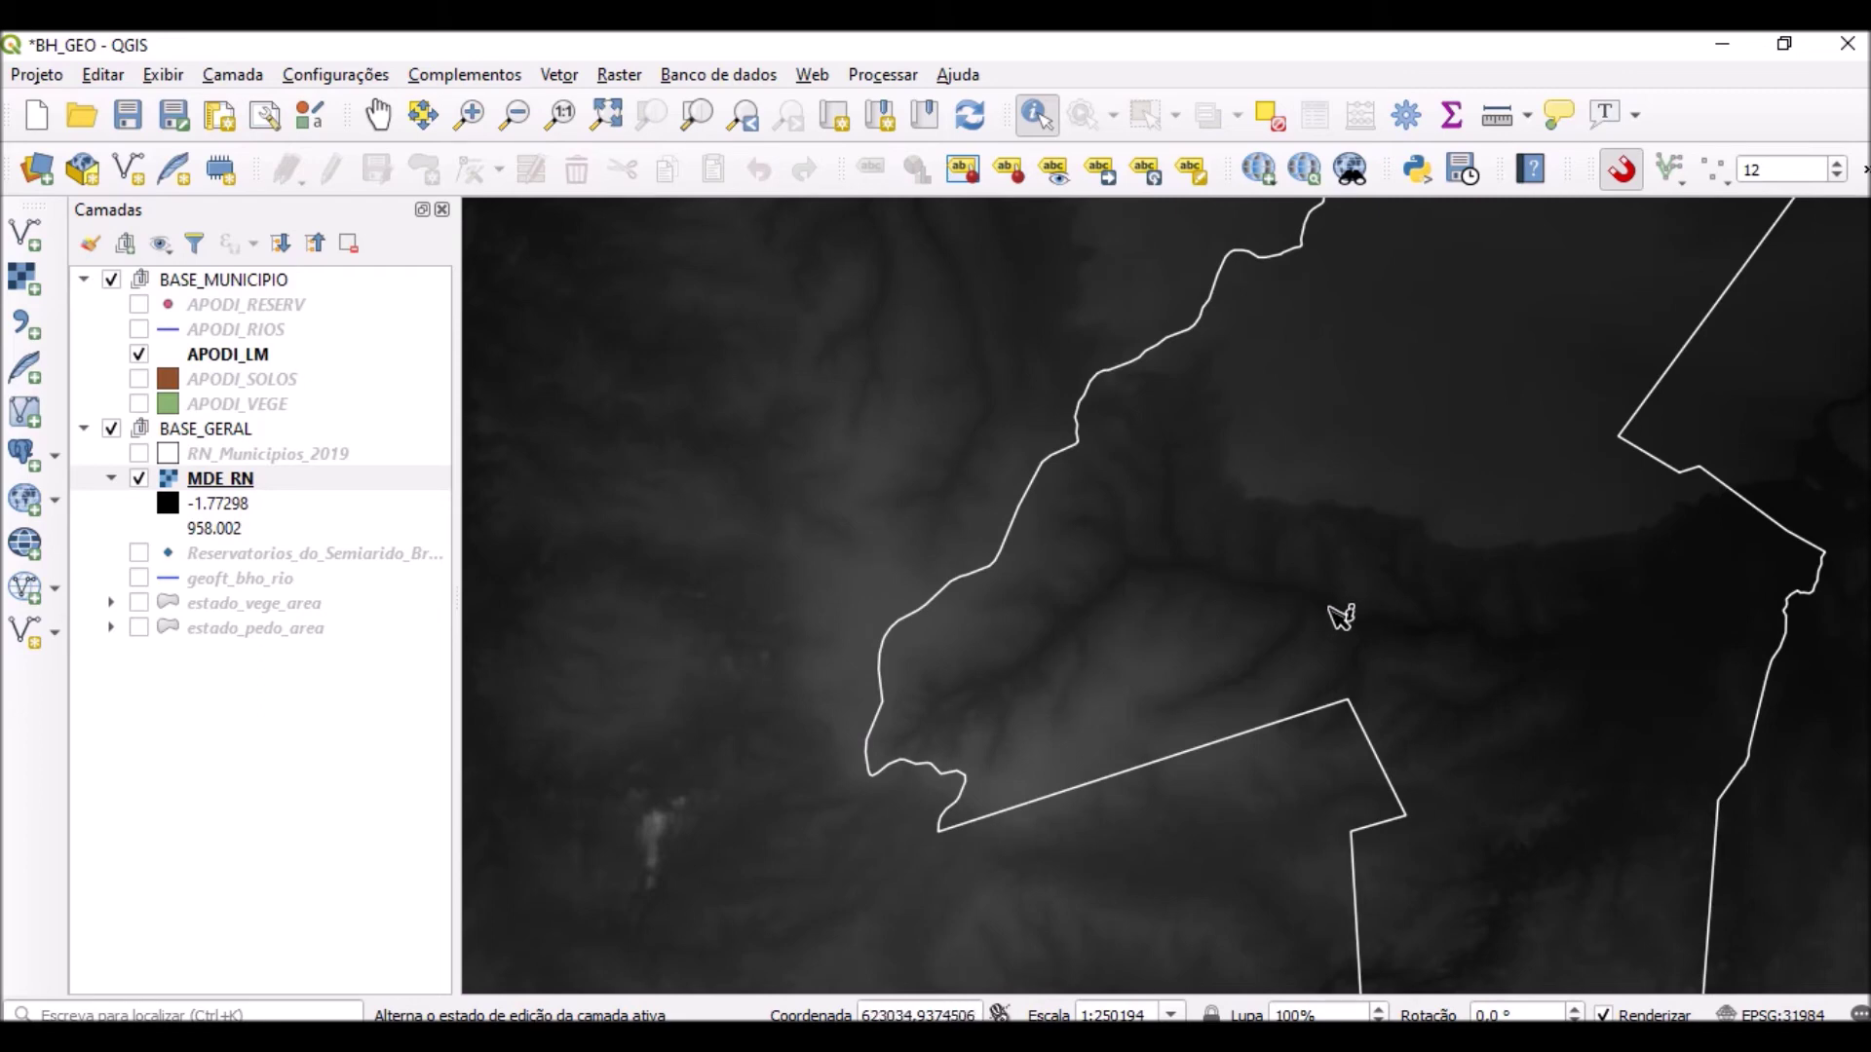
scroll(1160, 588, "up", 1)
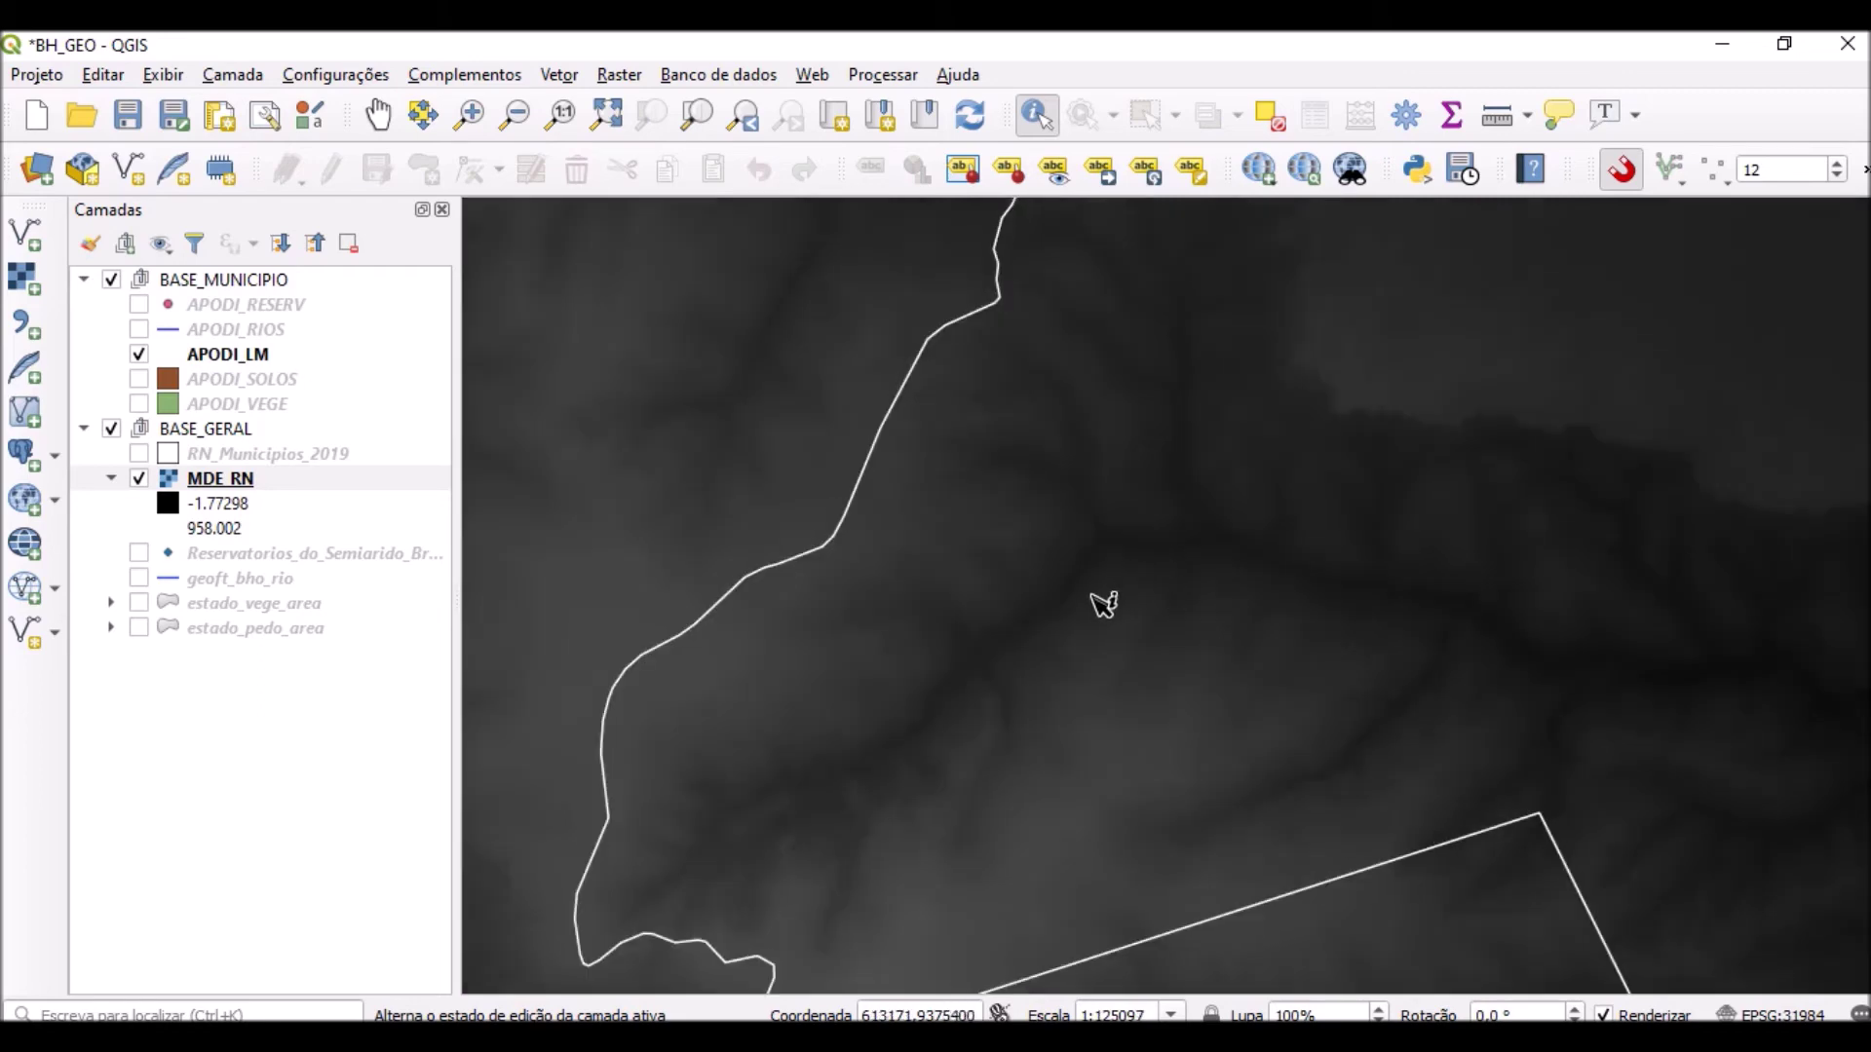
scroll(1044, 627, "down", 1)
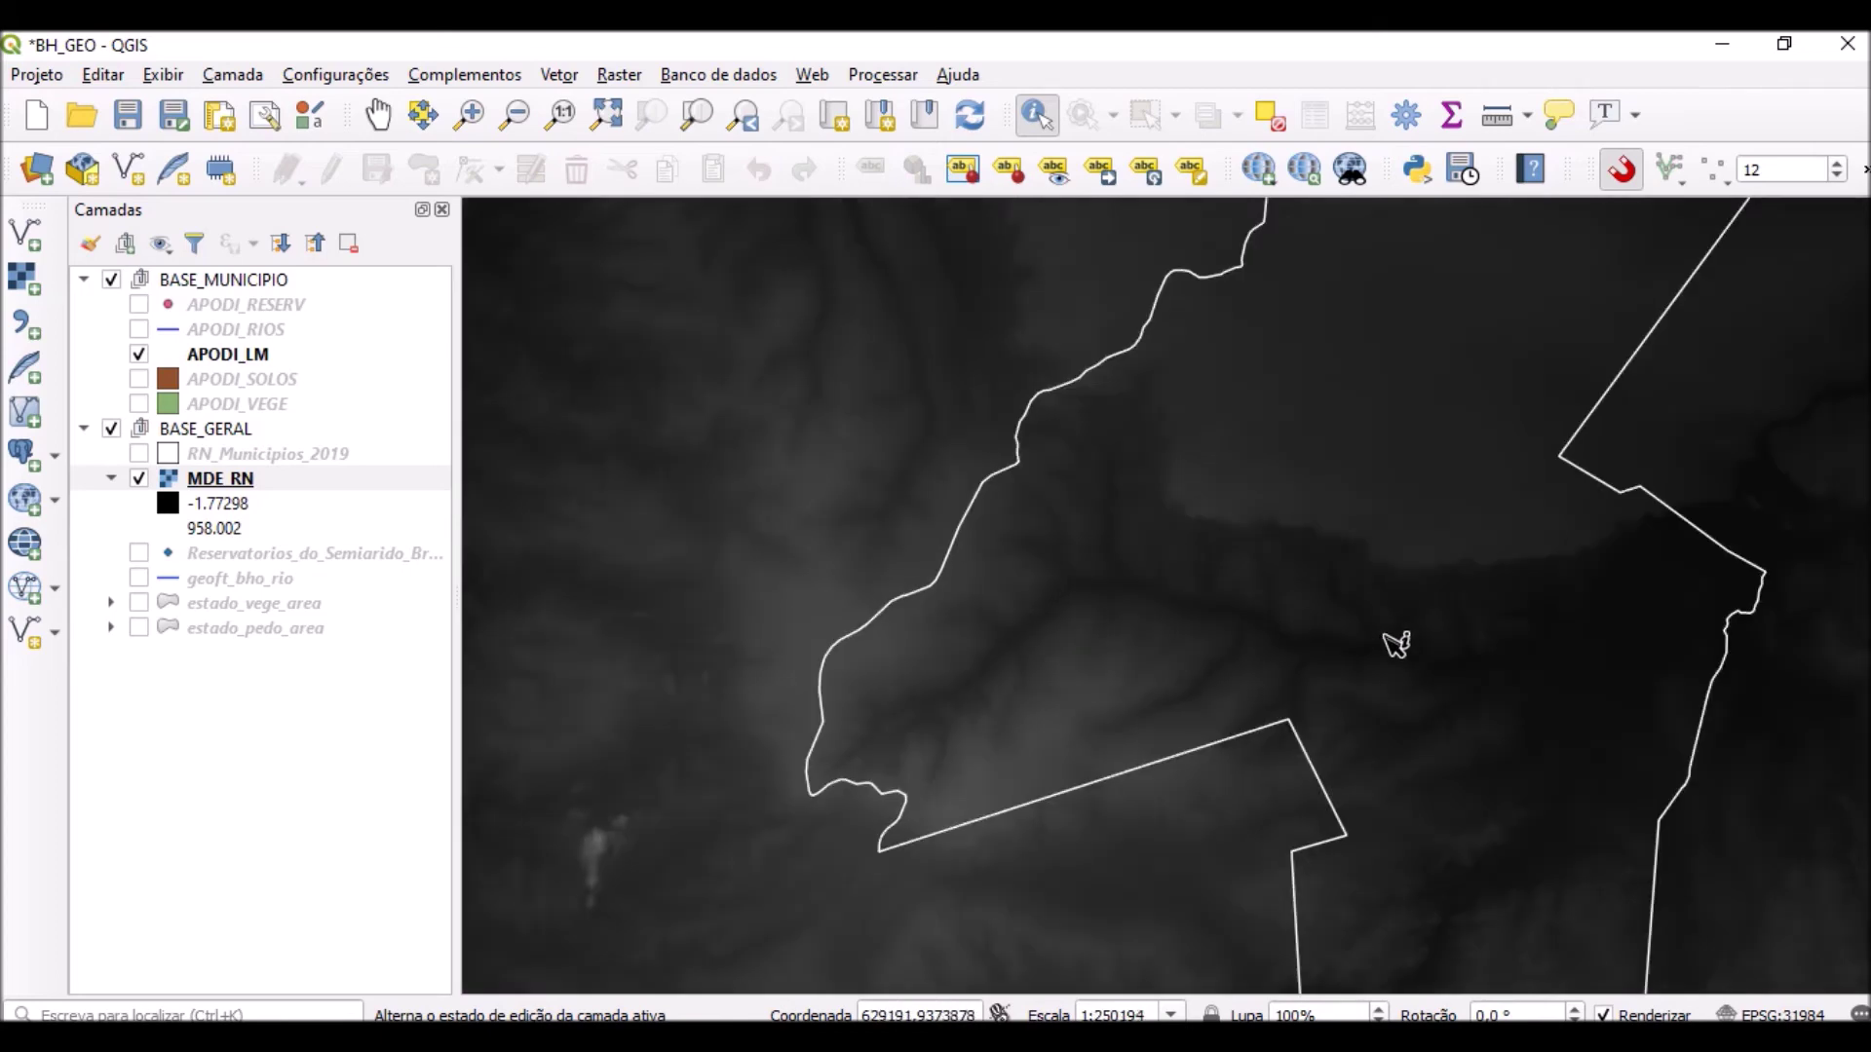
scroll(1391, 639, "up", 1)
scroll(1232, 639, "up", 1)
scroll(1236, 648, "down", 2)
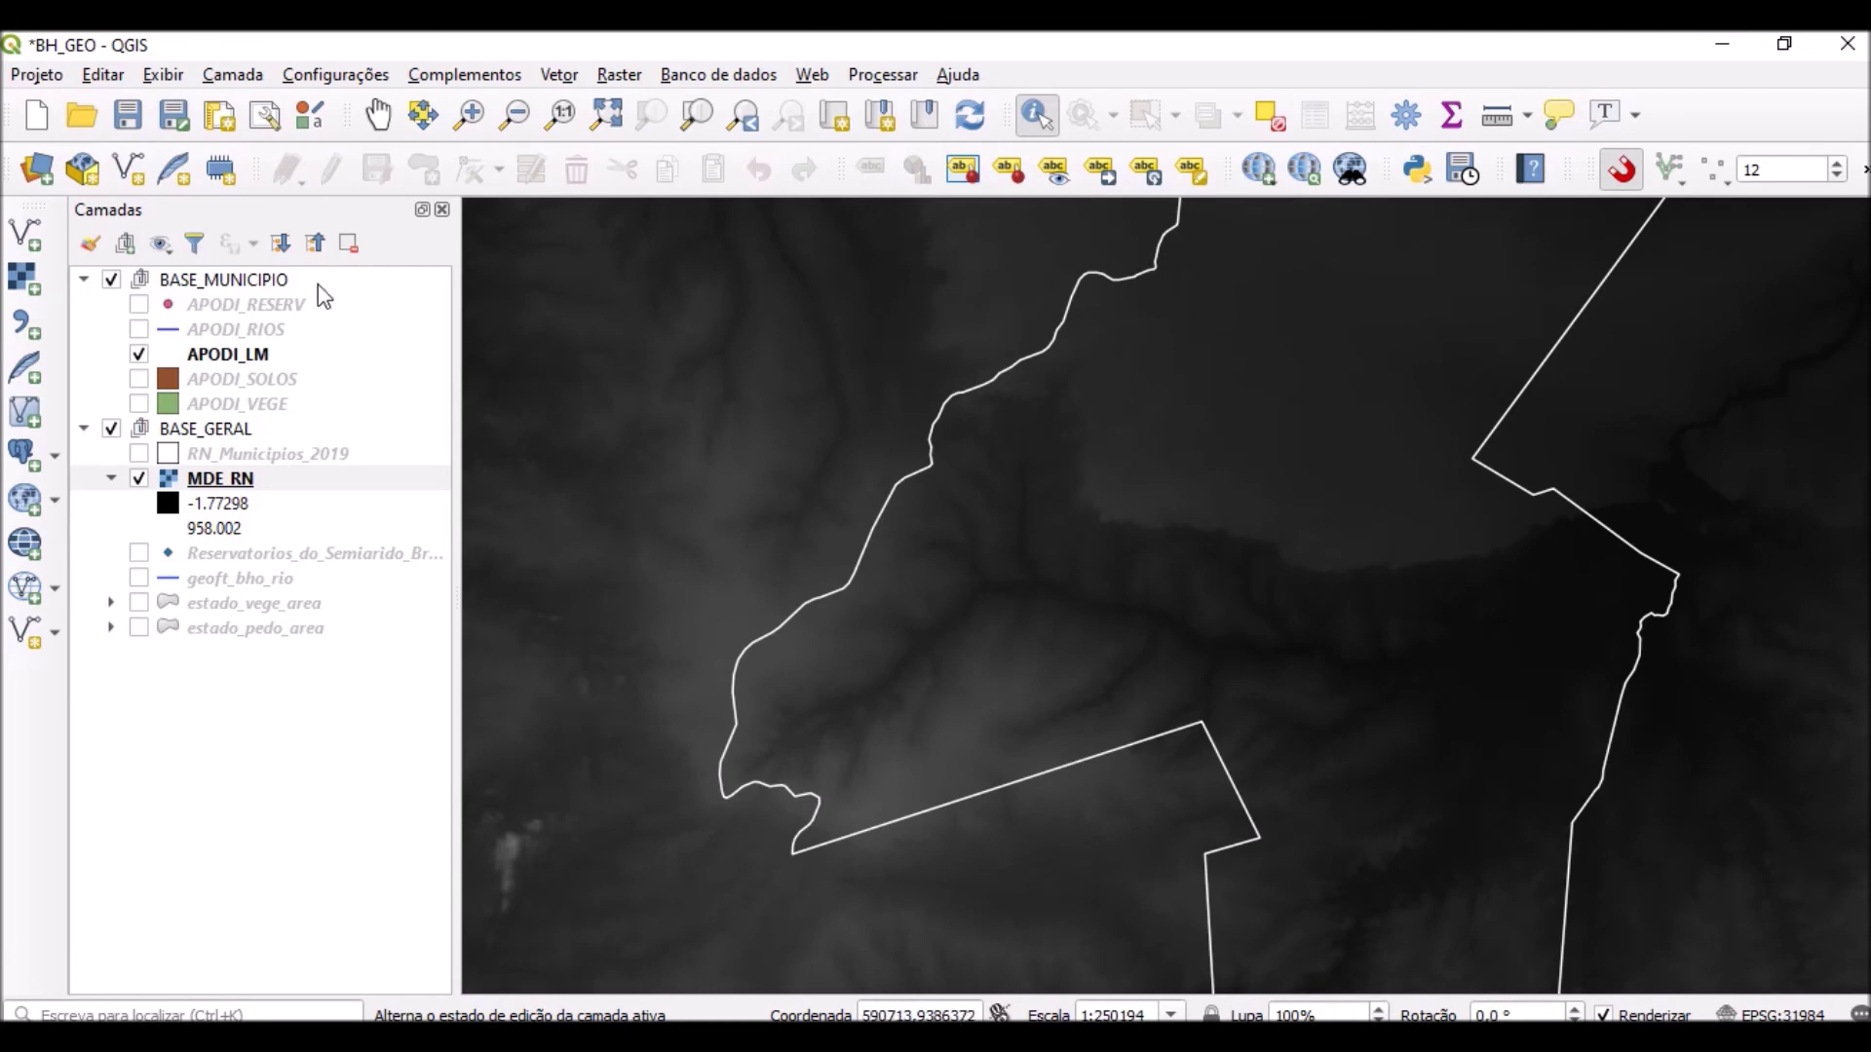
left_click(143, 329)
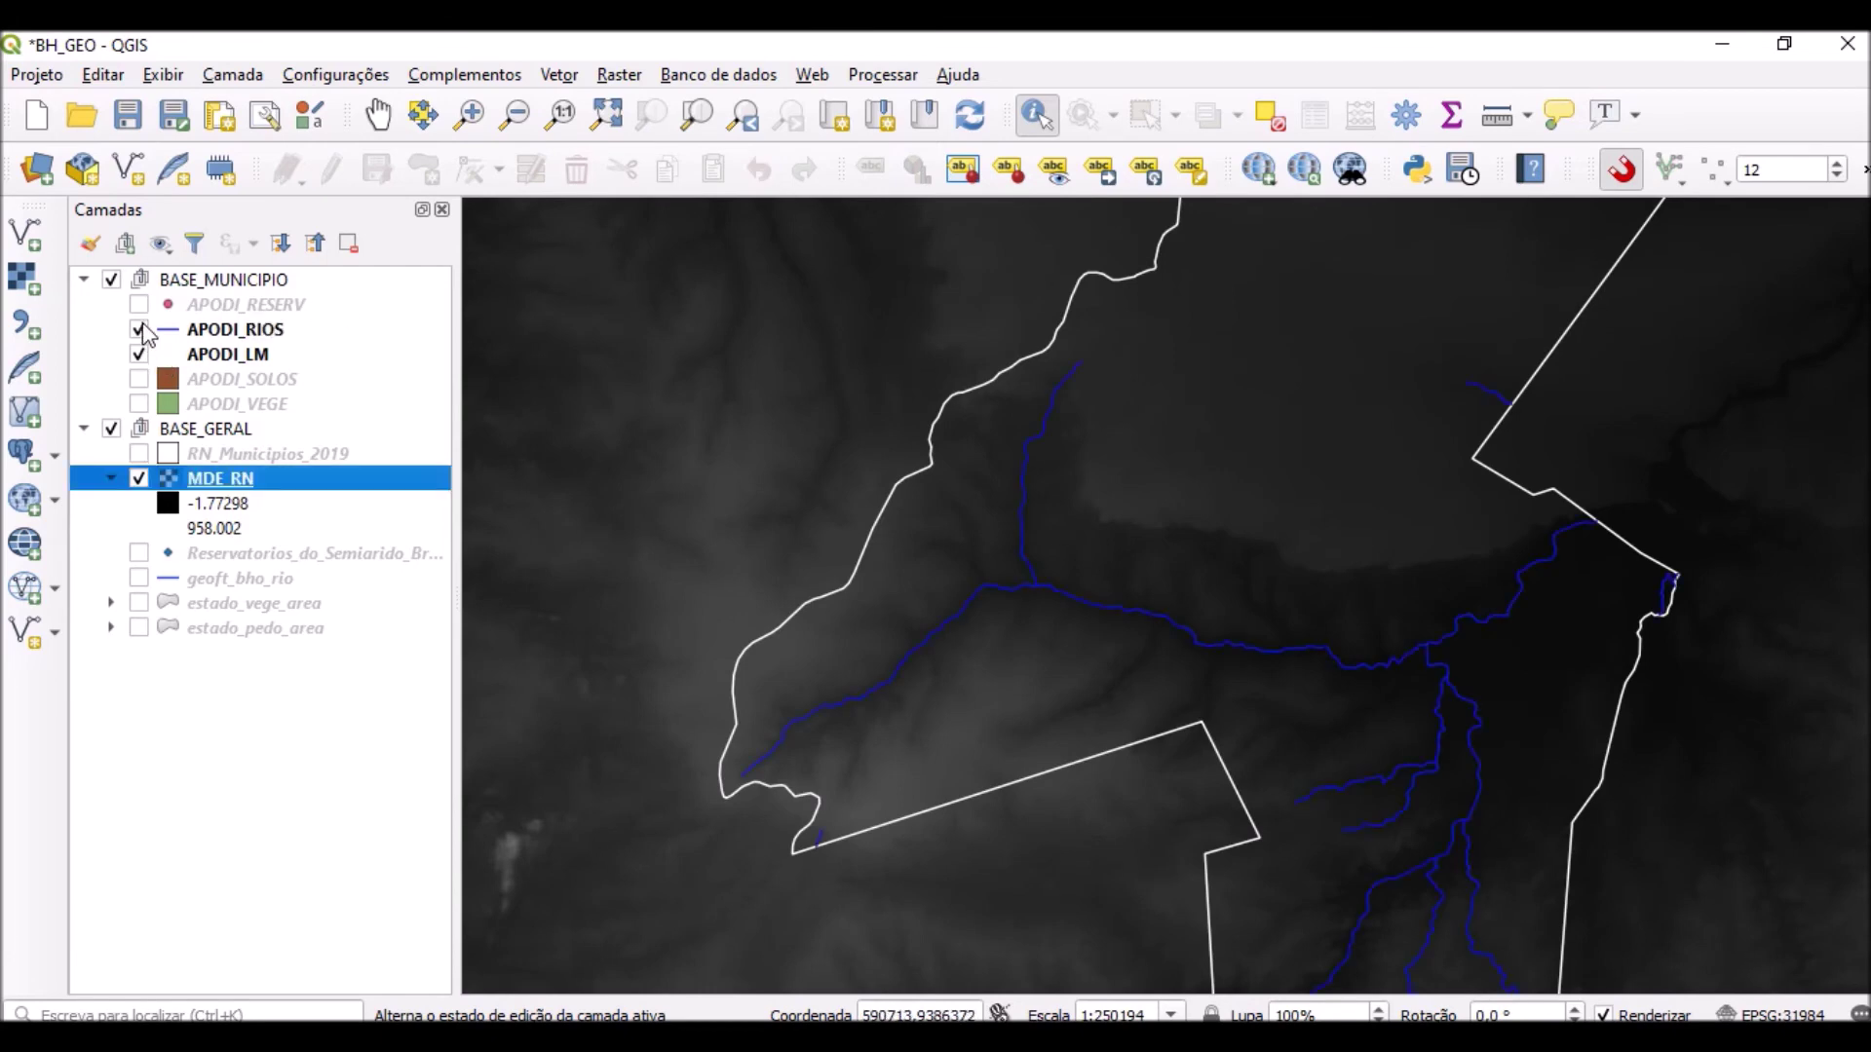
scroll(1591, 677, "up", 1)
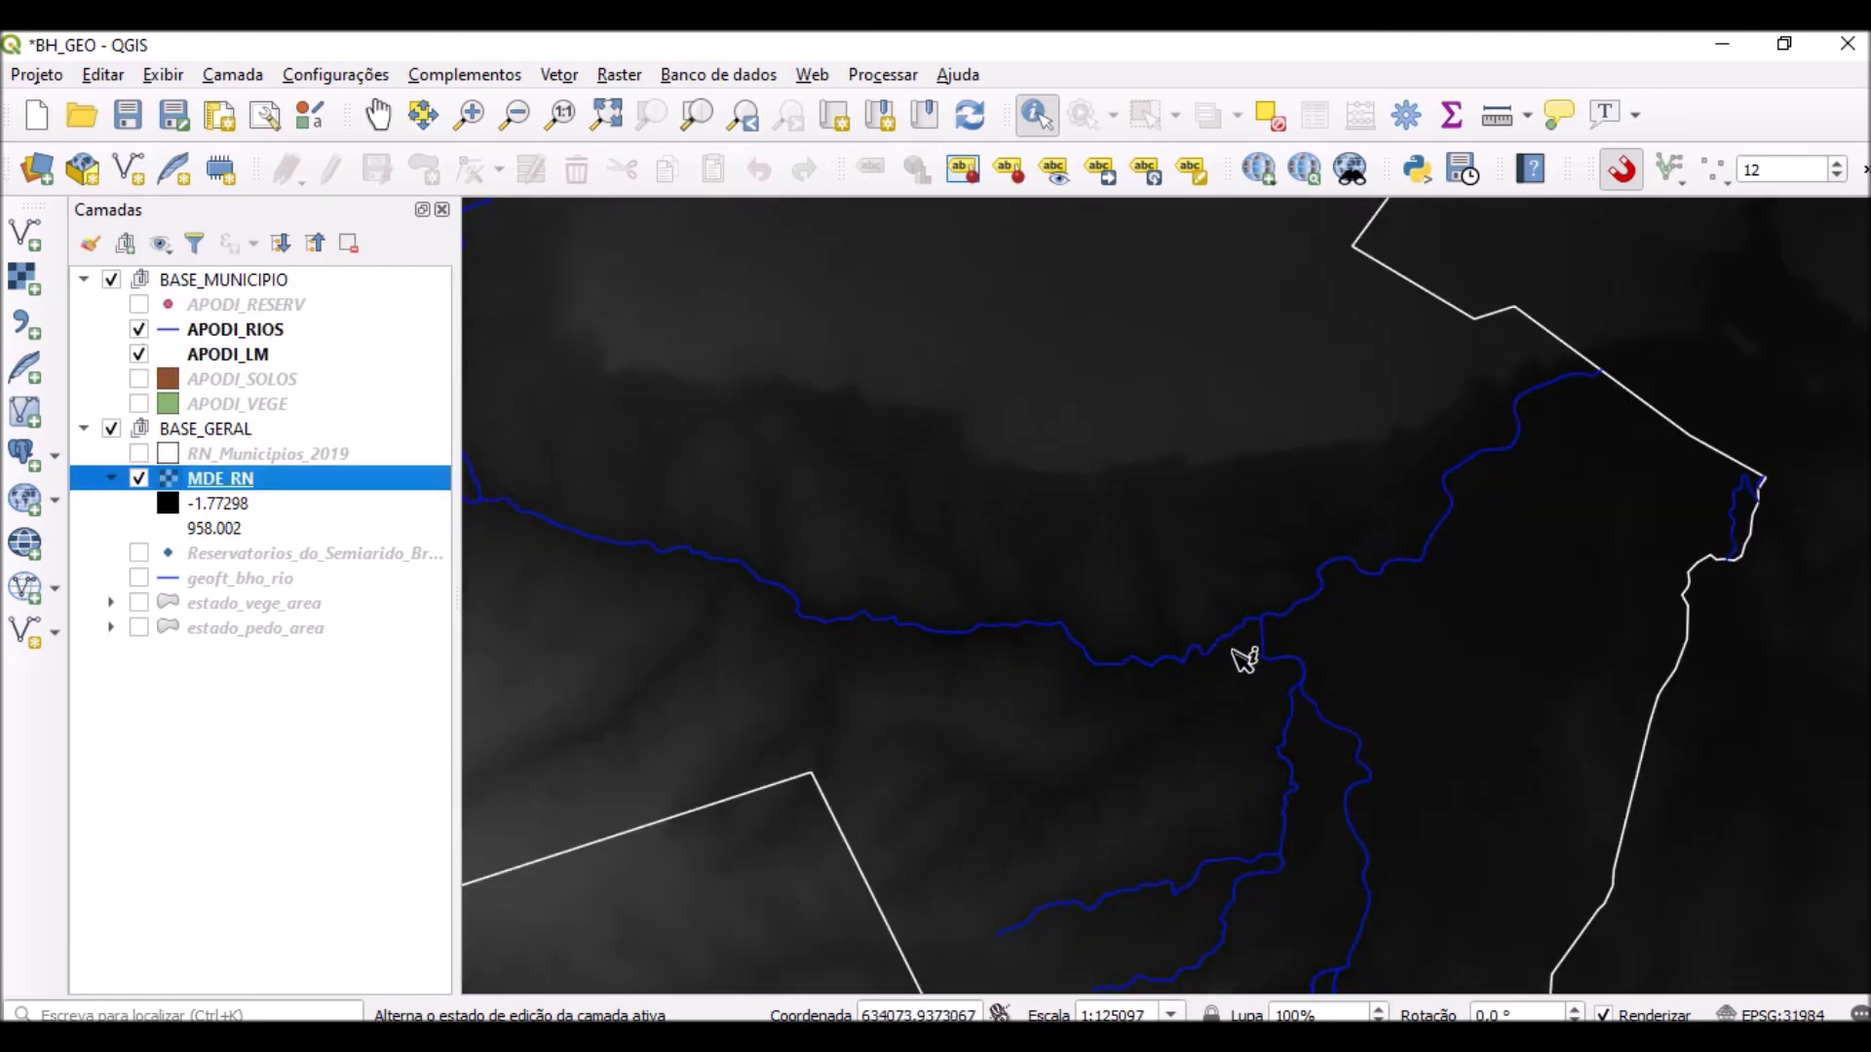
scroll(1050, 688, "up", 1)
scroll(1323, 658, "down", 1)
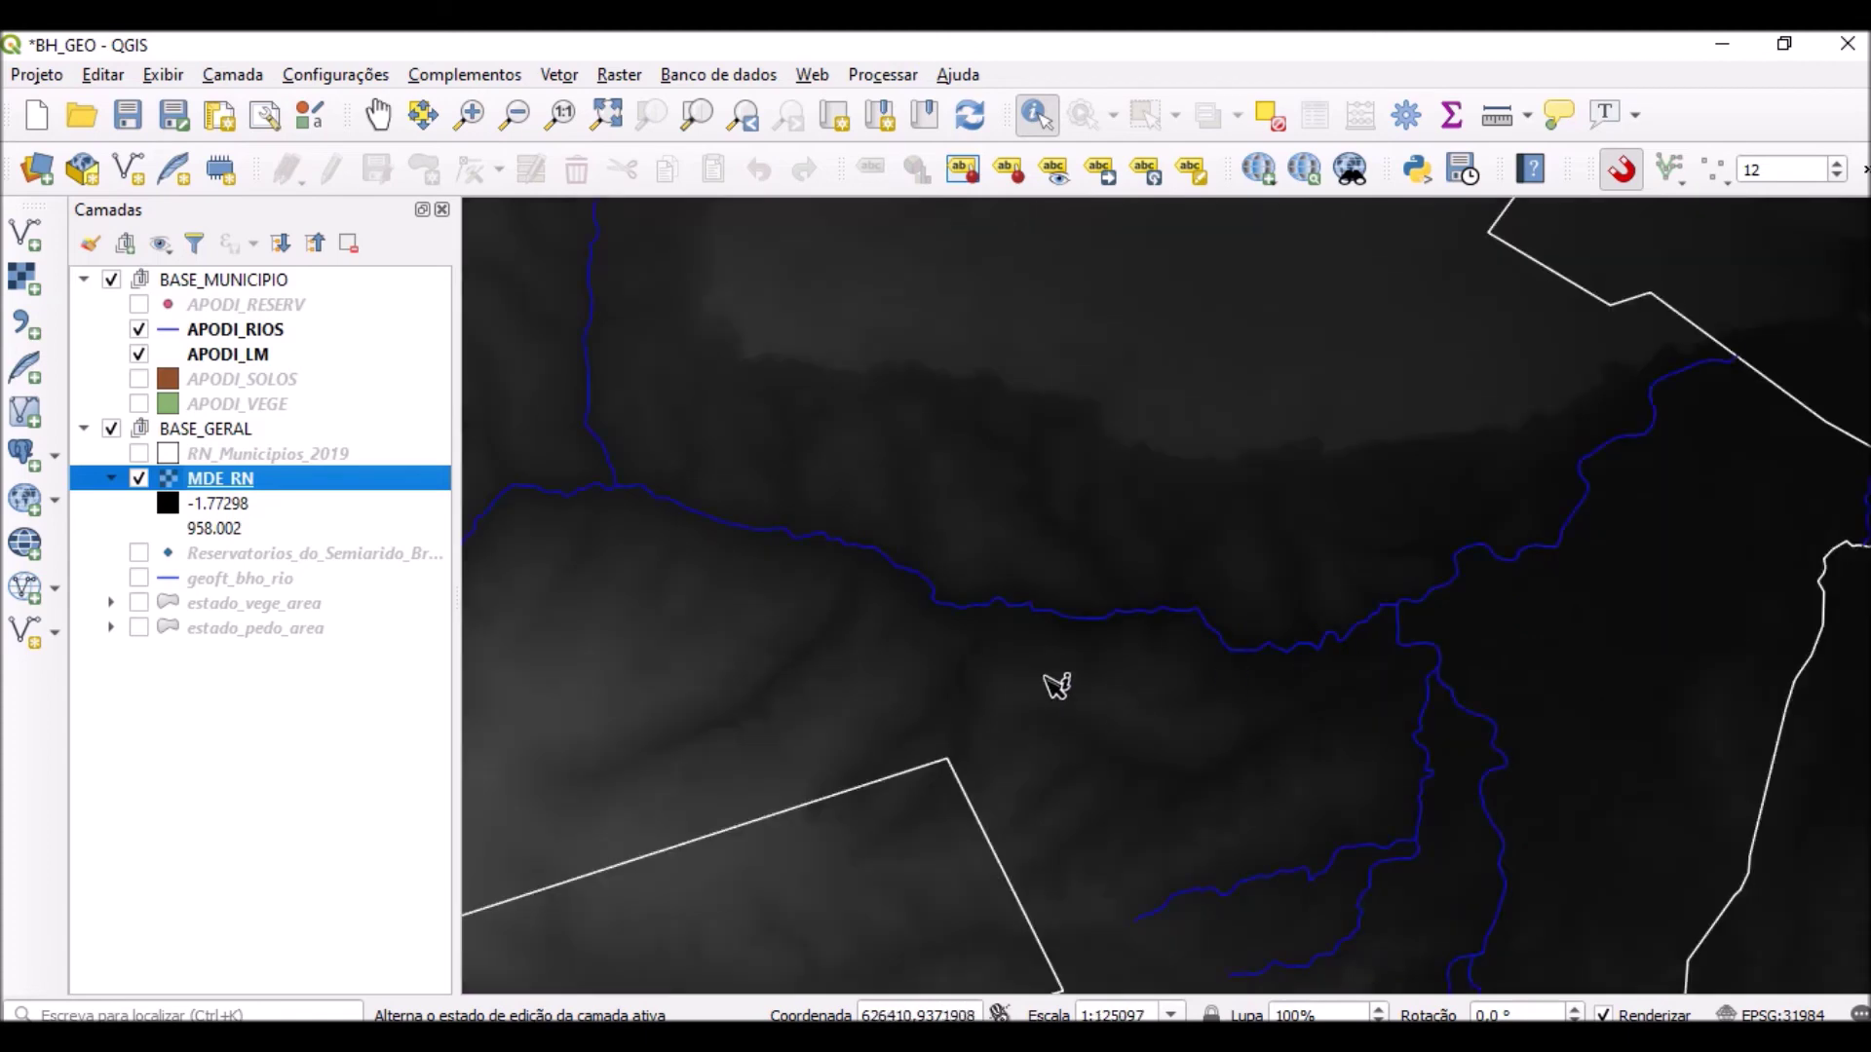
scroll(1309, 657, "down", 1)
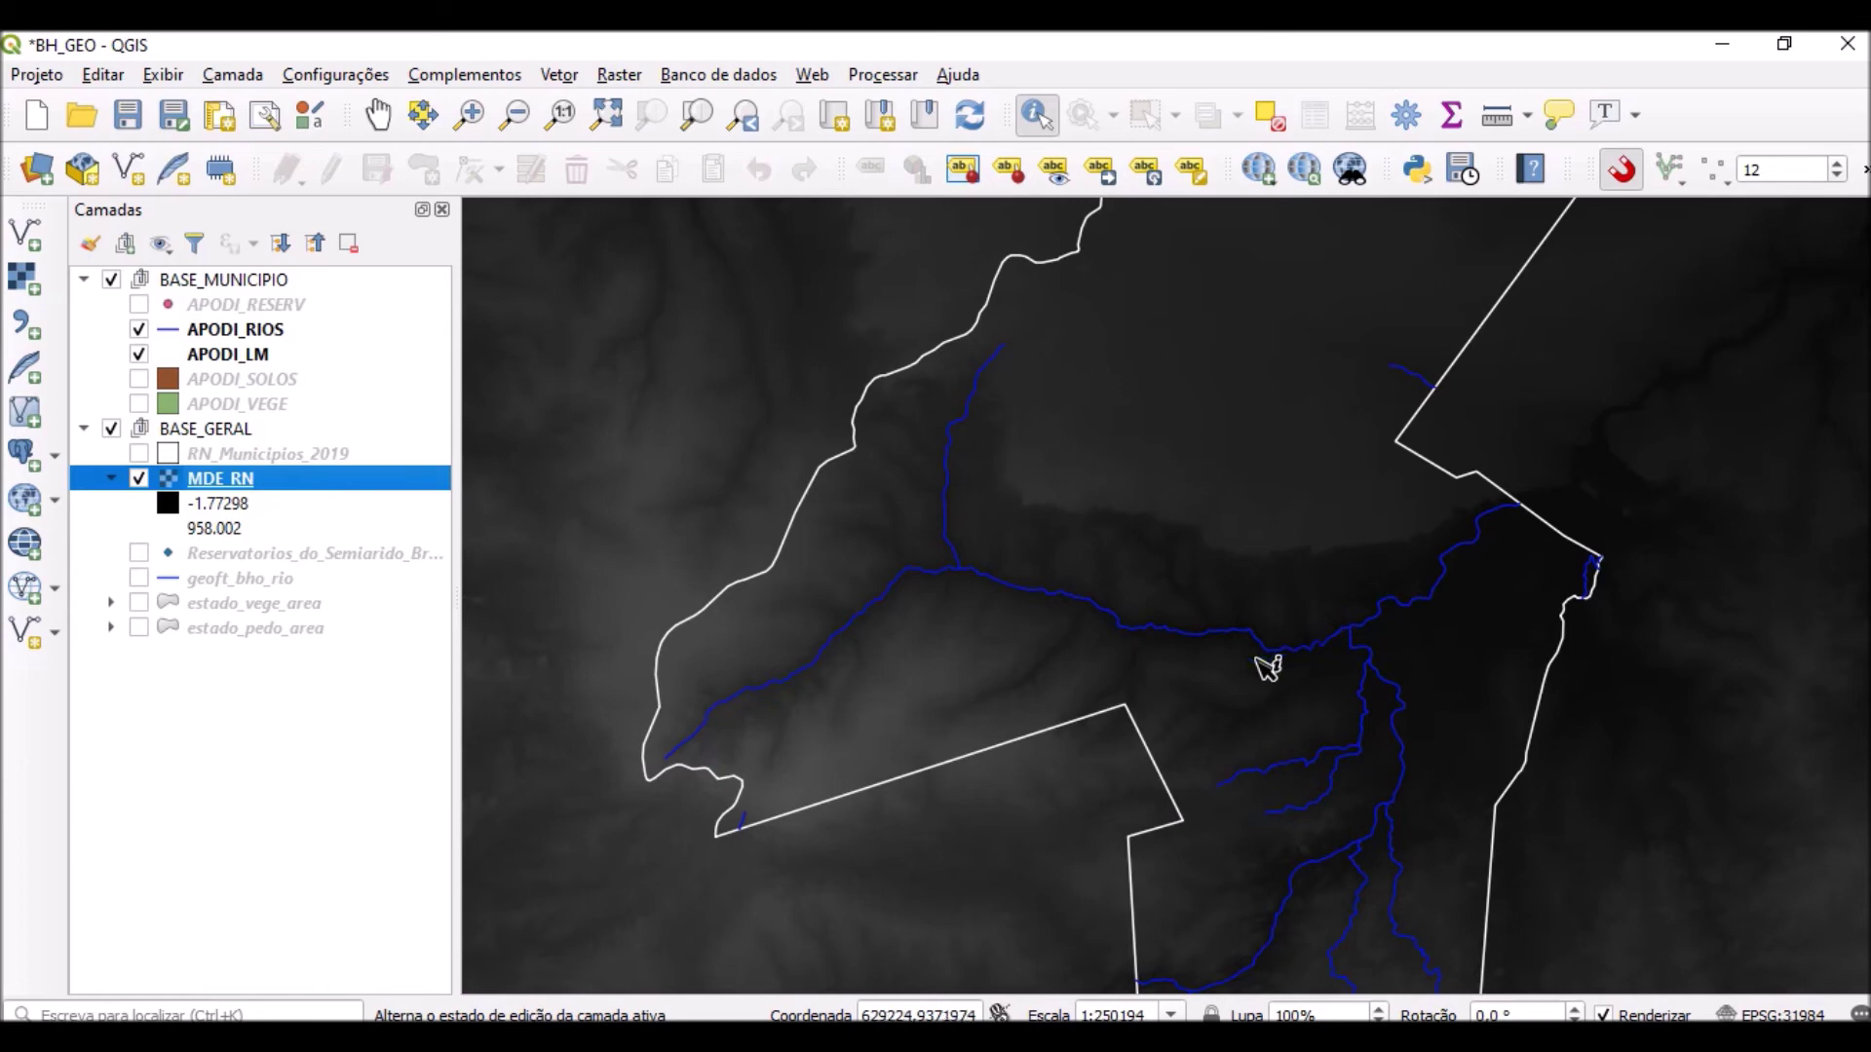
scroll(1264, 660, "down", 1)
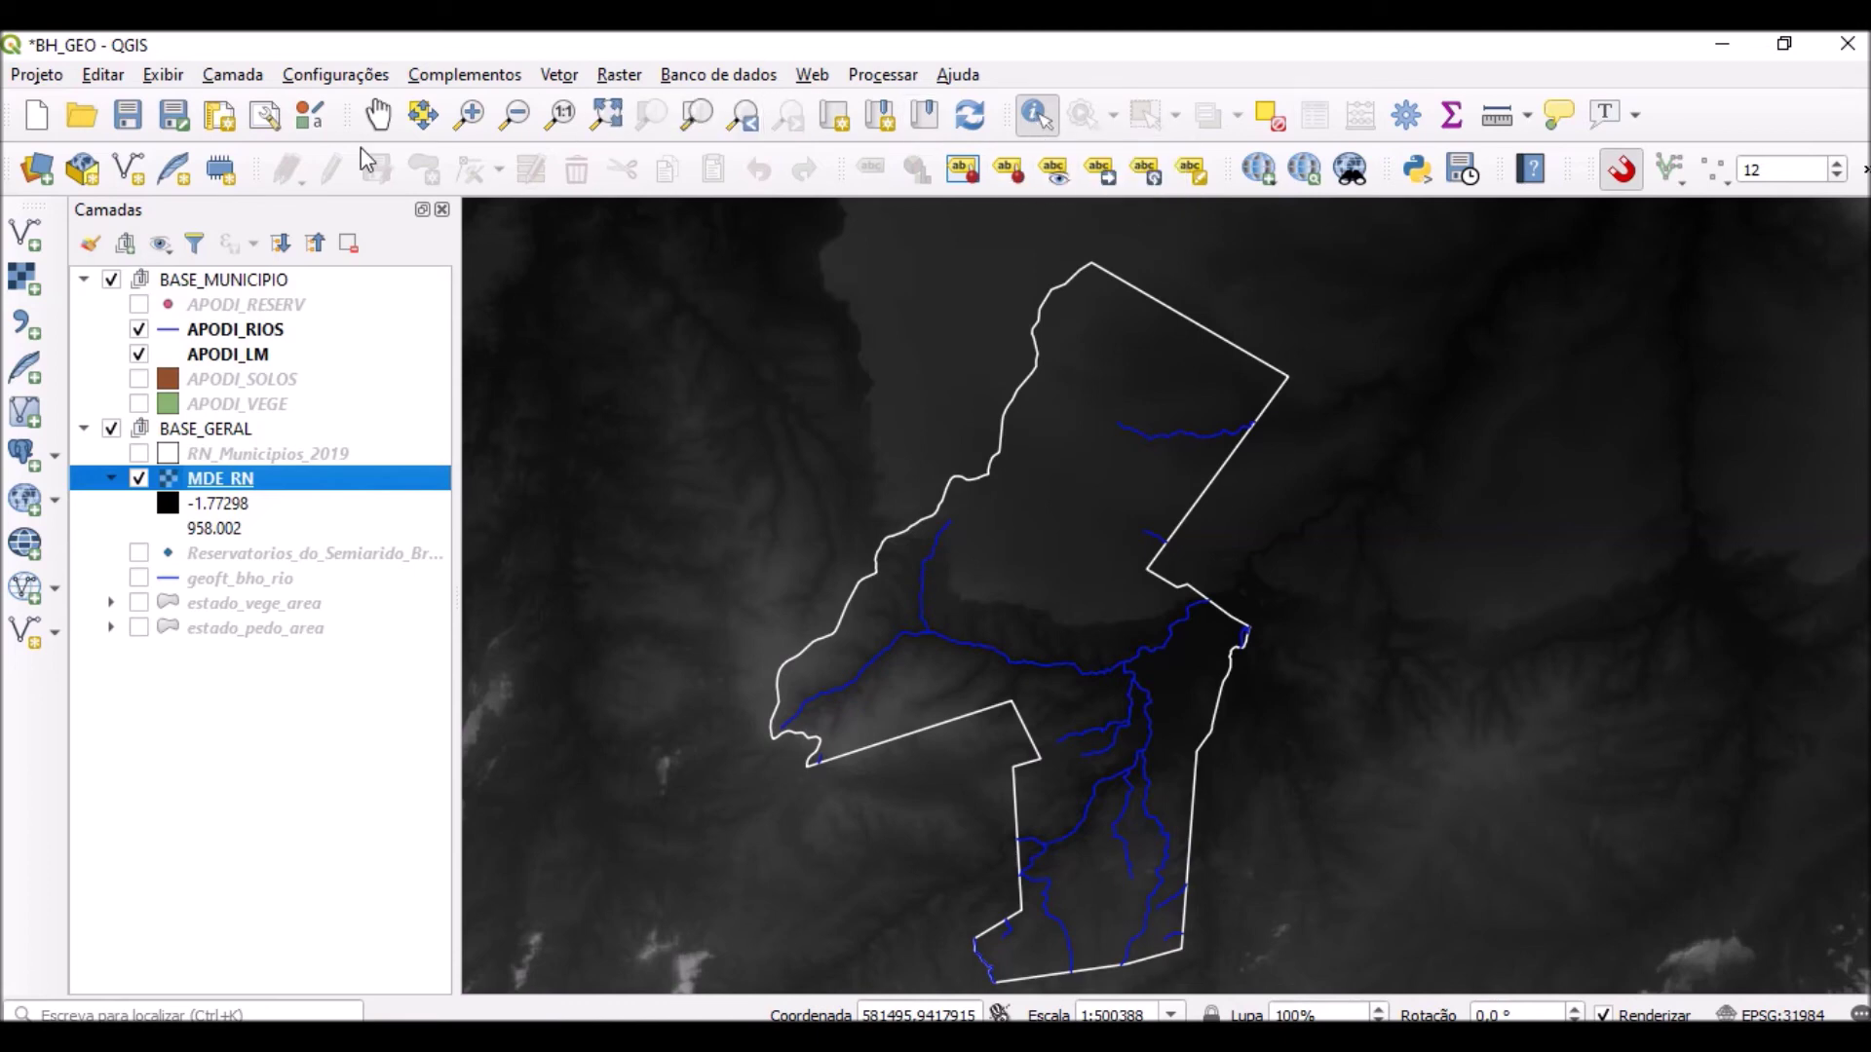
Set up a raster clip by mask layer with MDE_RN as the input layer and APODI_LM as the mask.
left_click(377, 115)
left_click(623, 78)
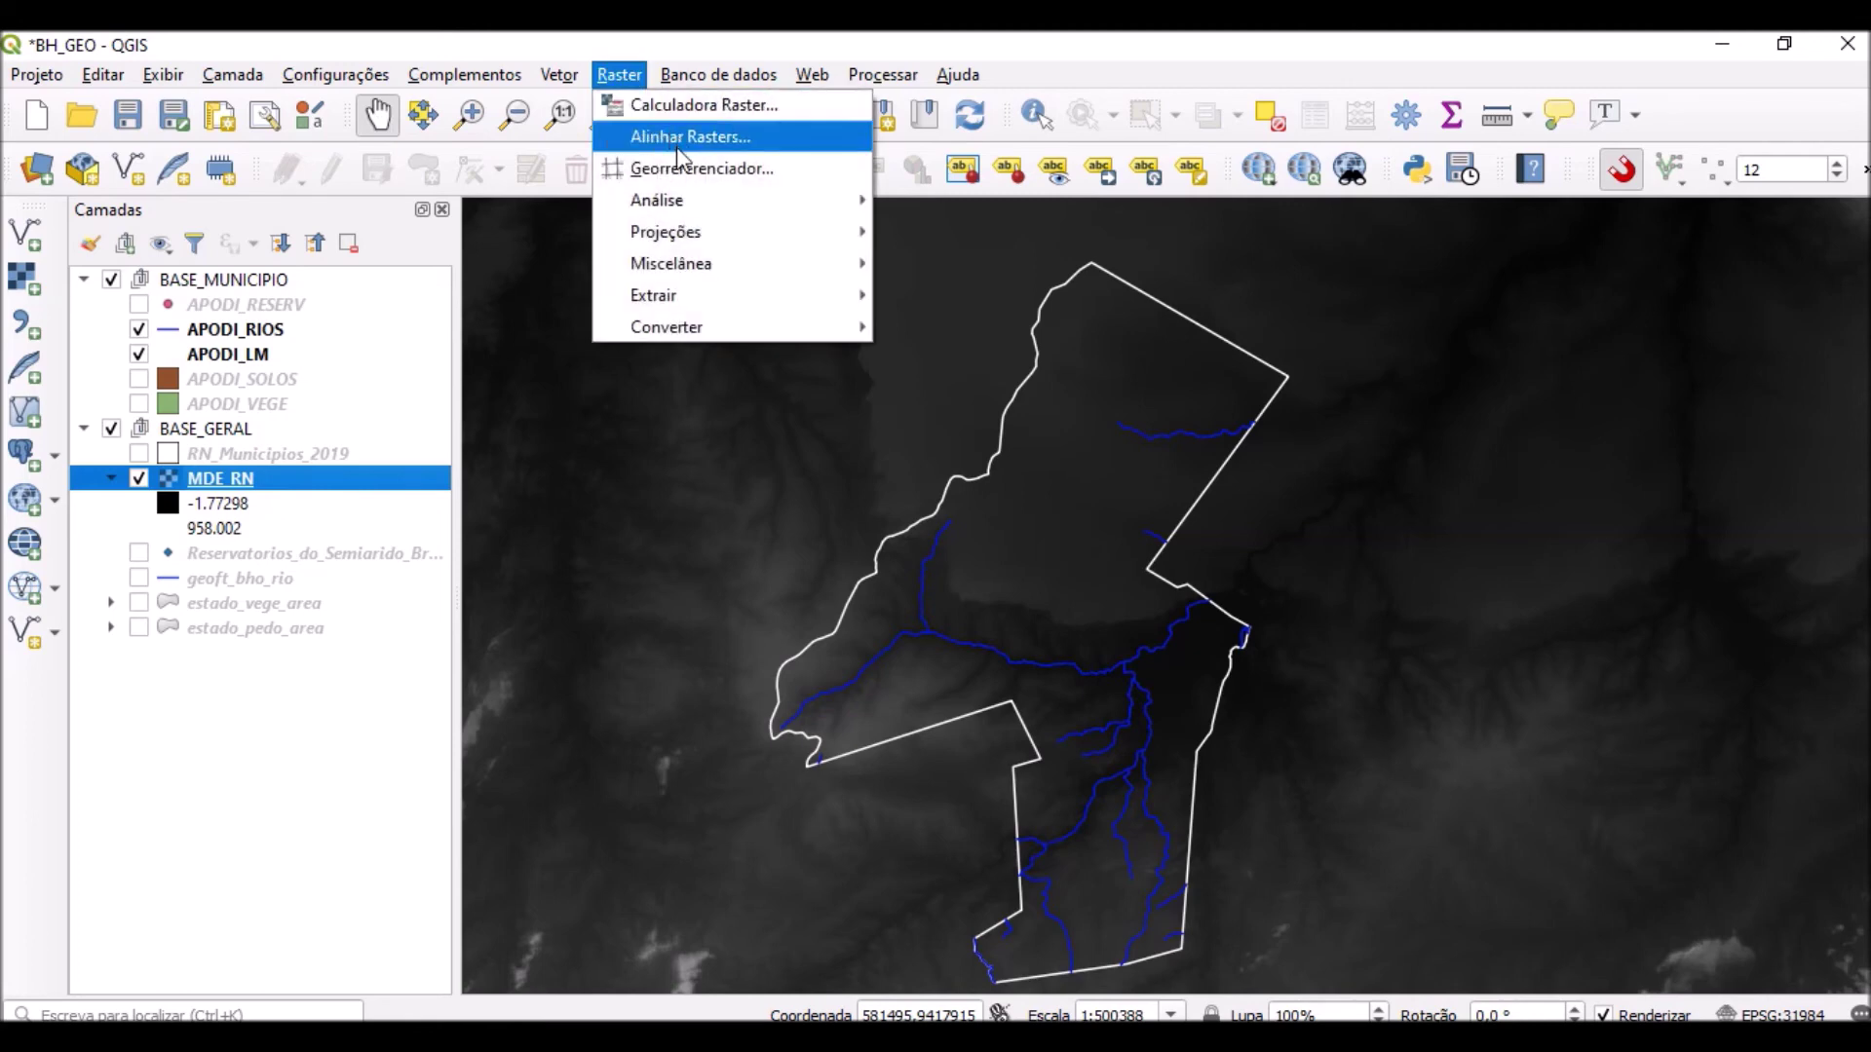
mouse_move(806, 296)
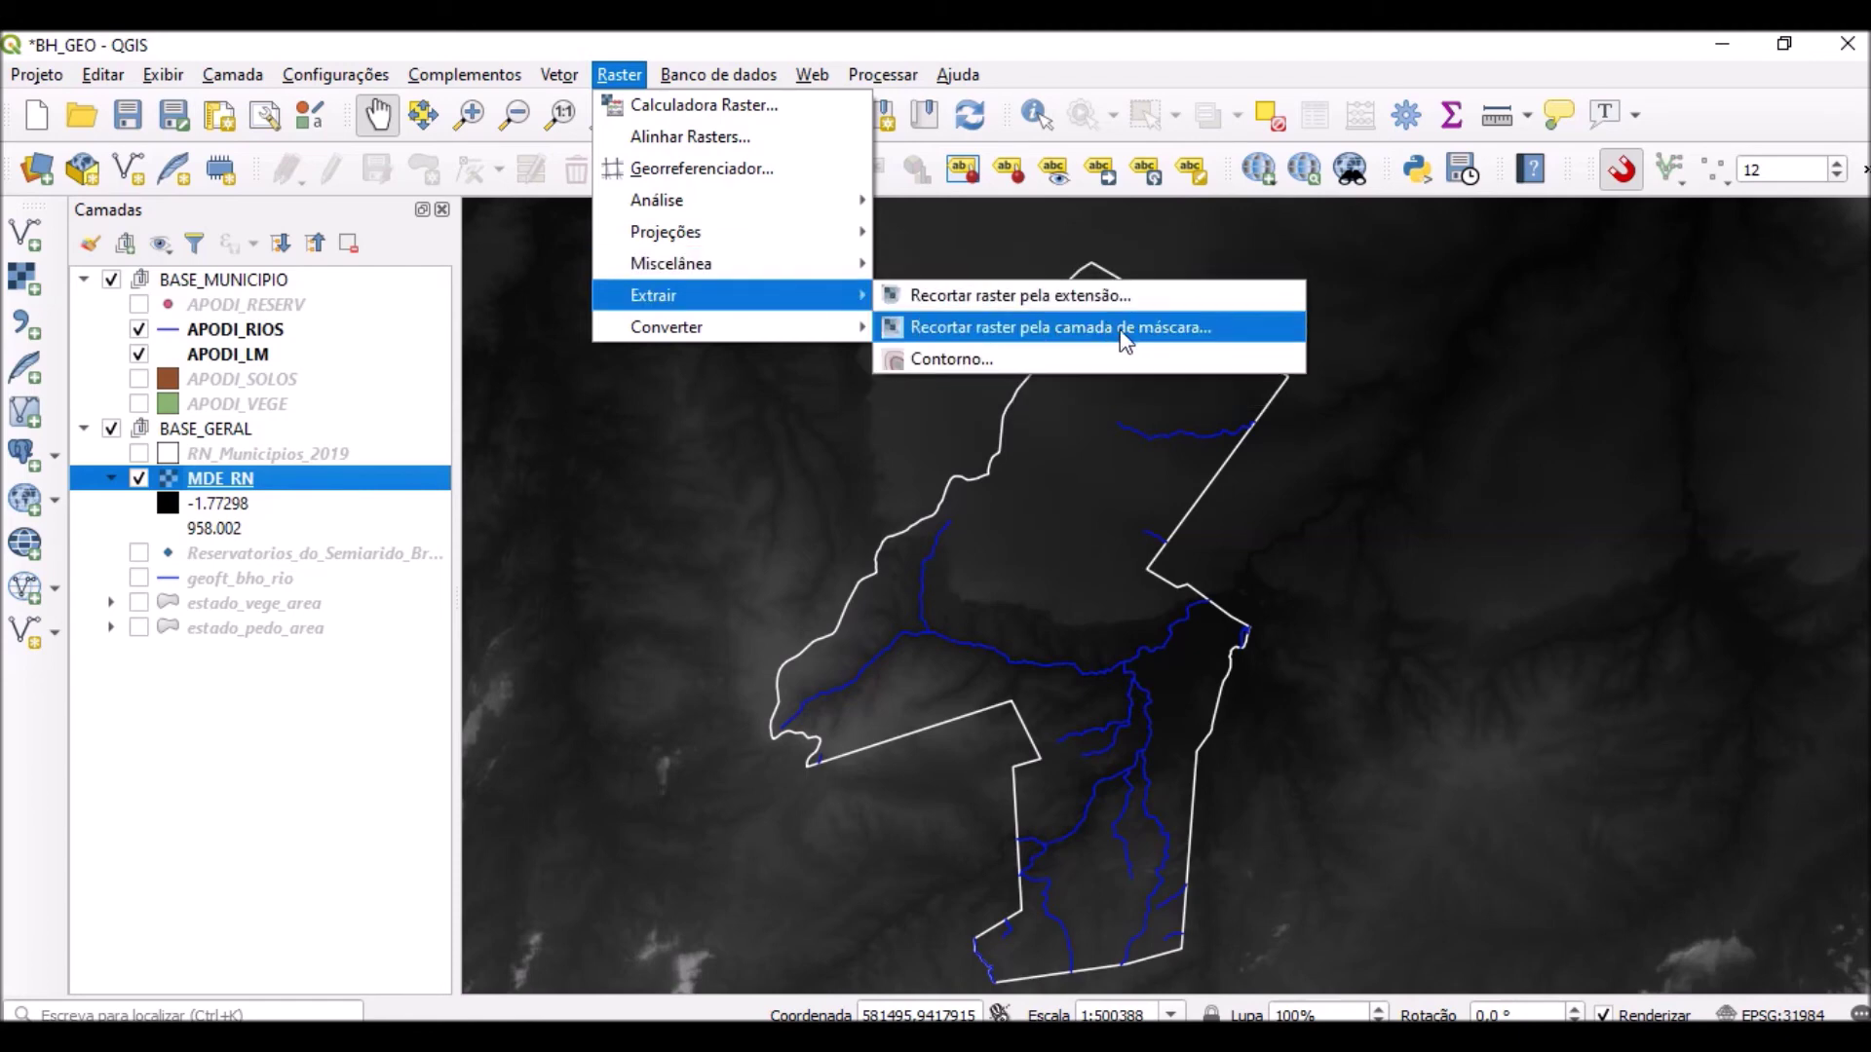
left_click(1127, 330)
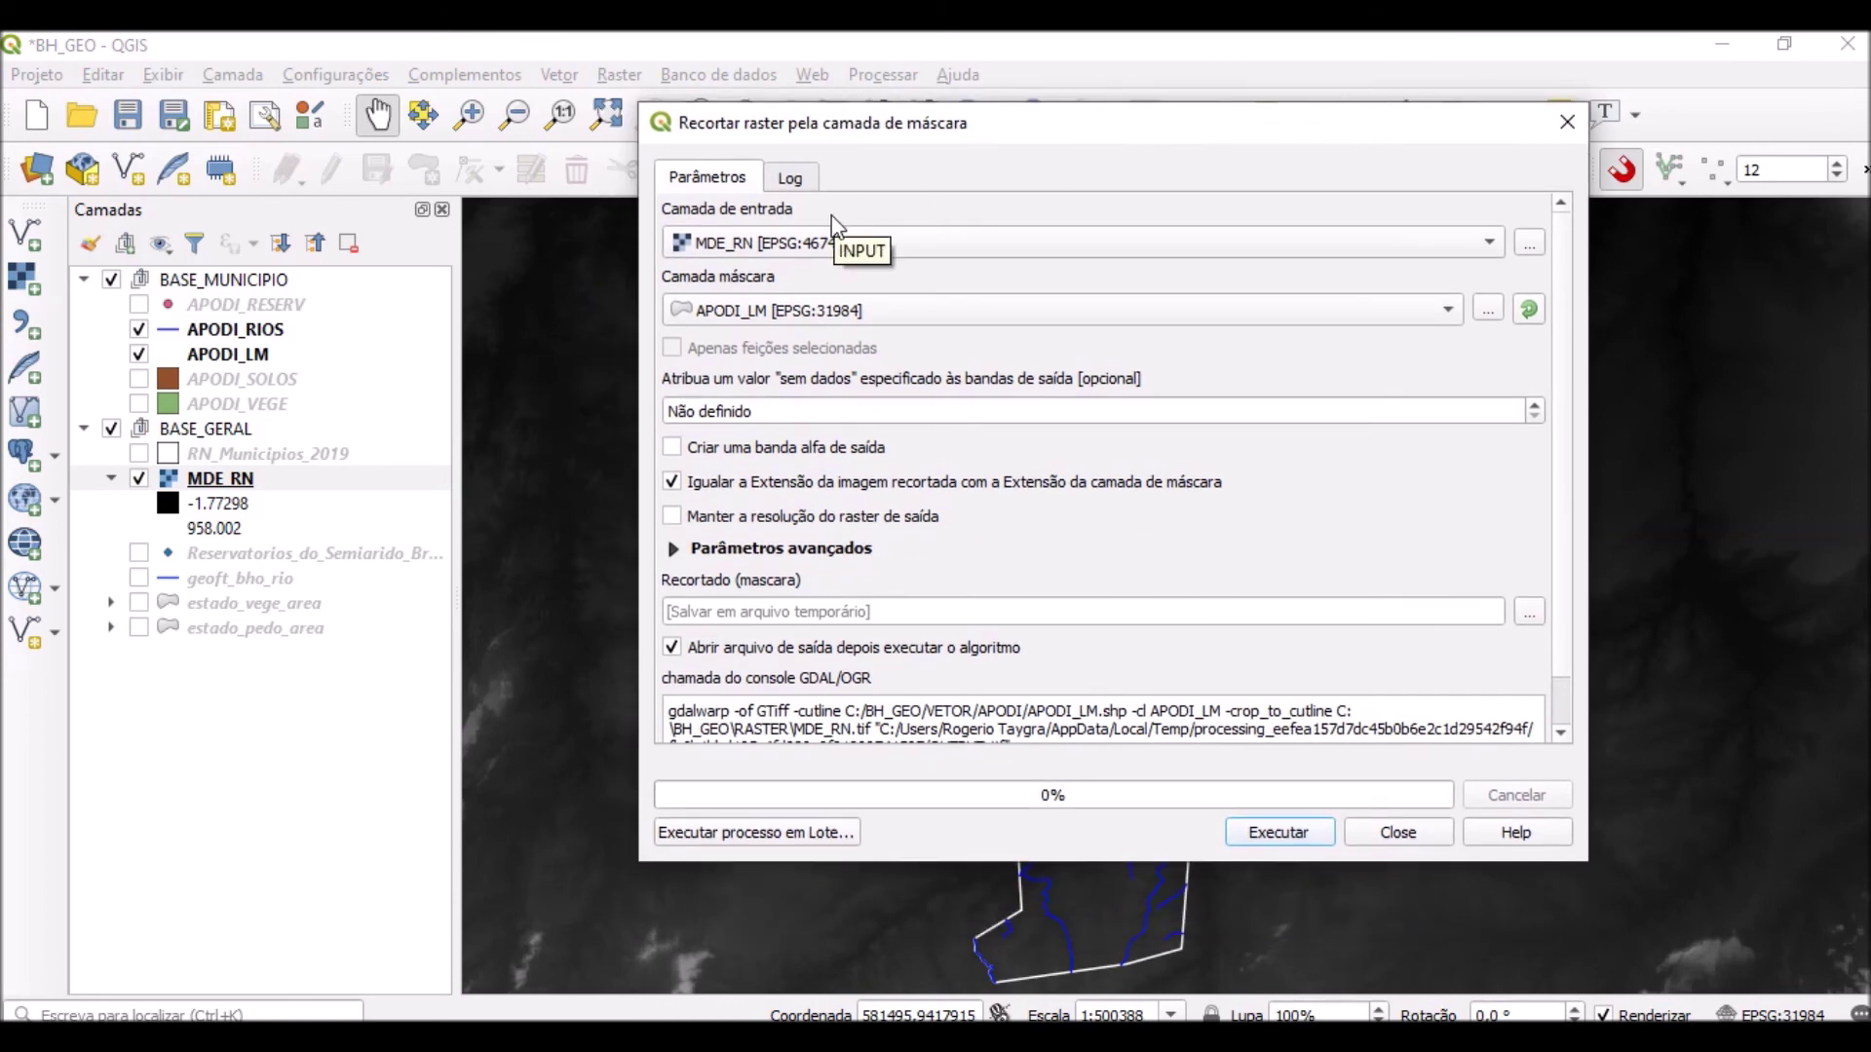
left_click(880, 245)
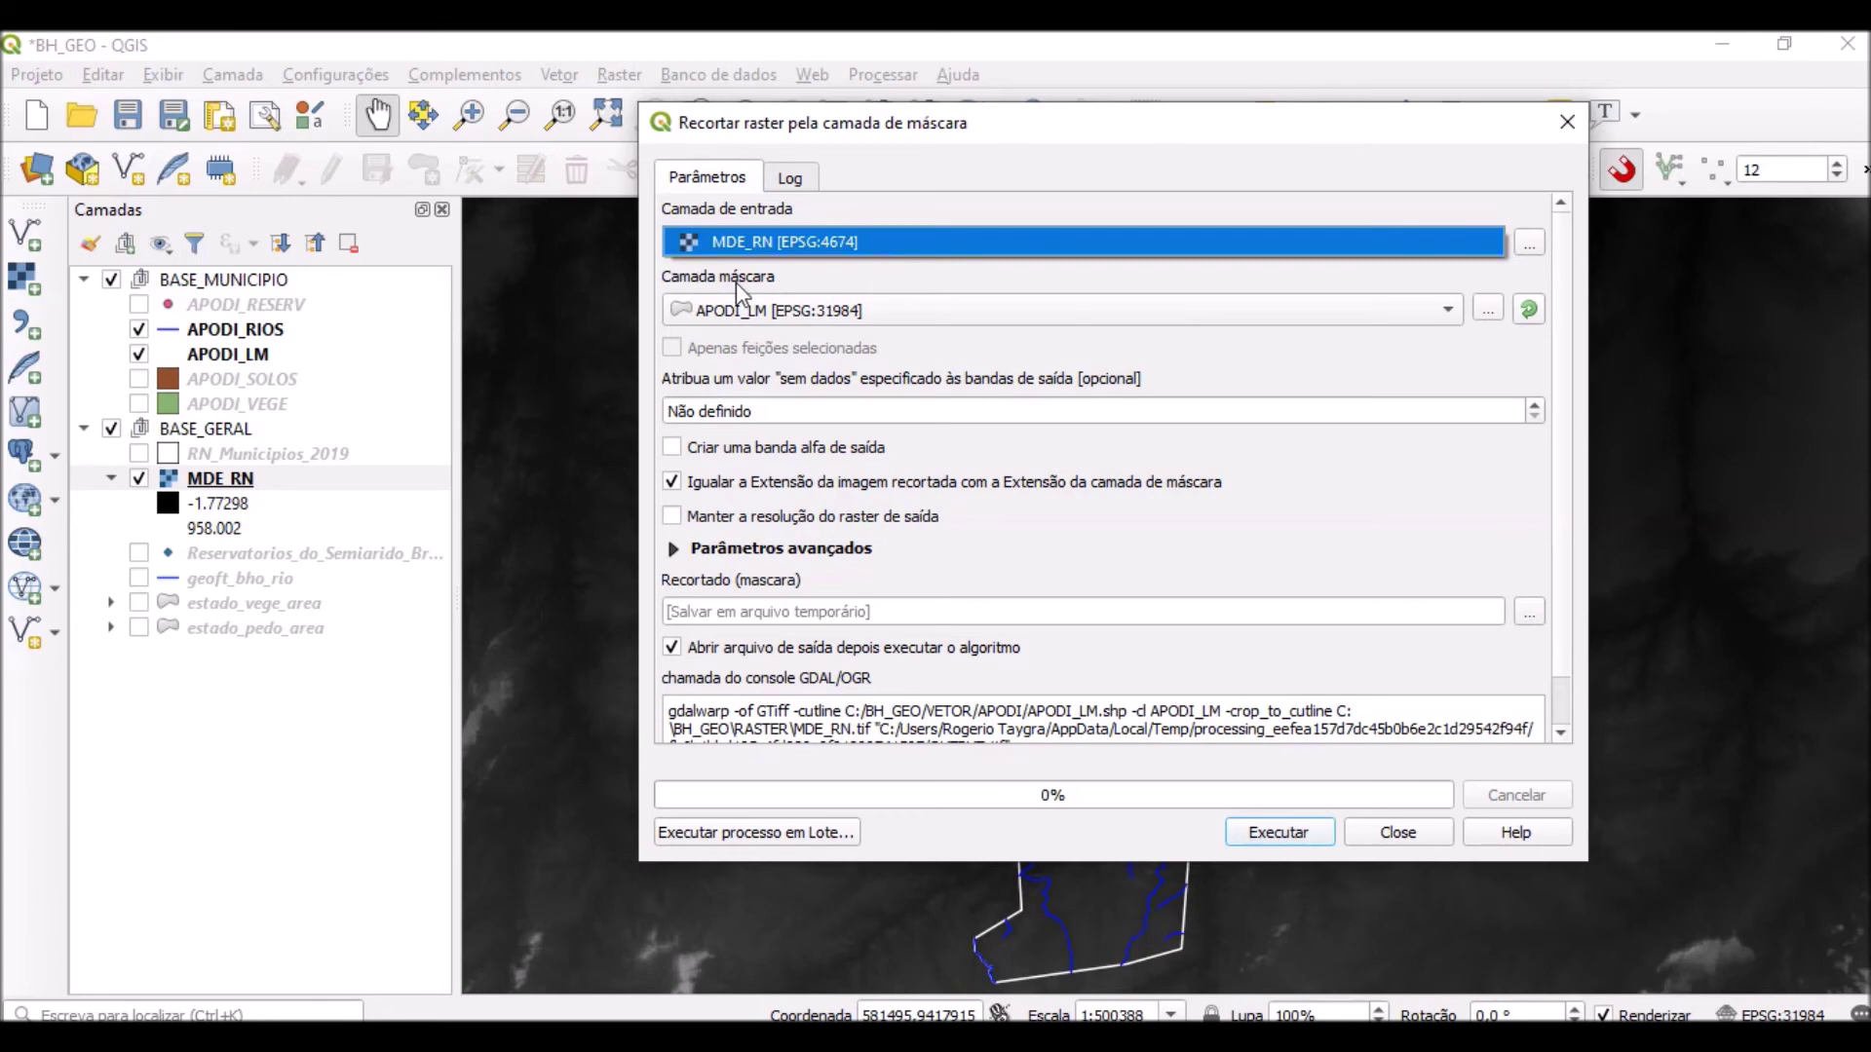
left_click(921, 310)
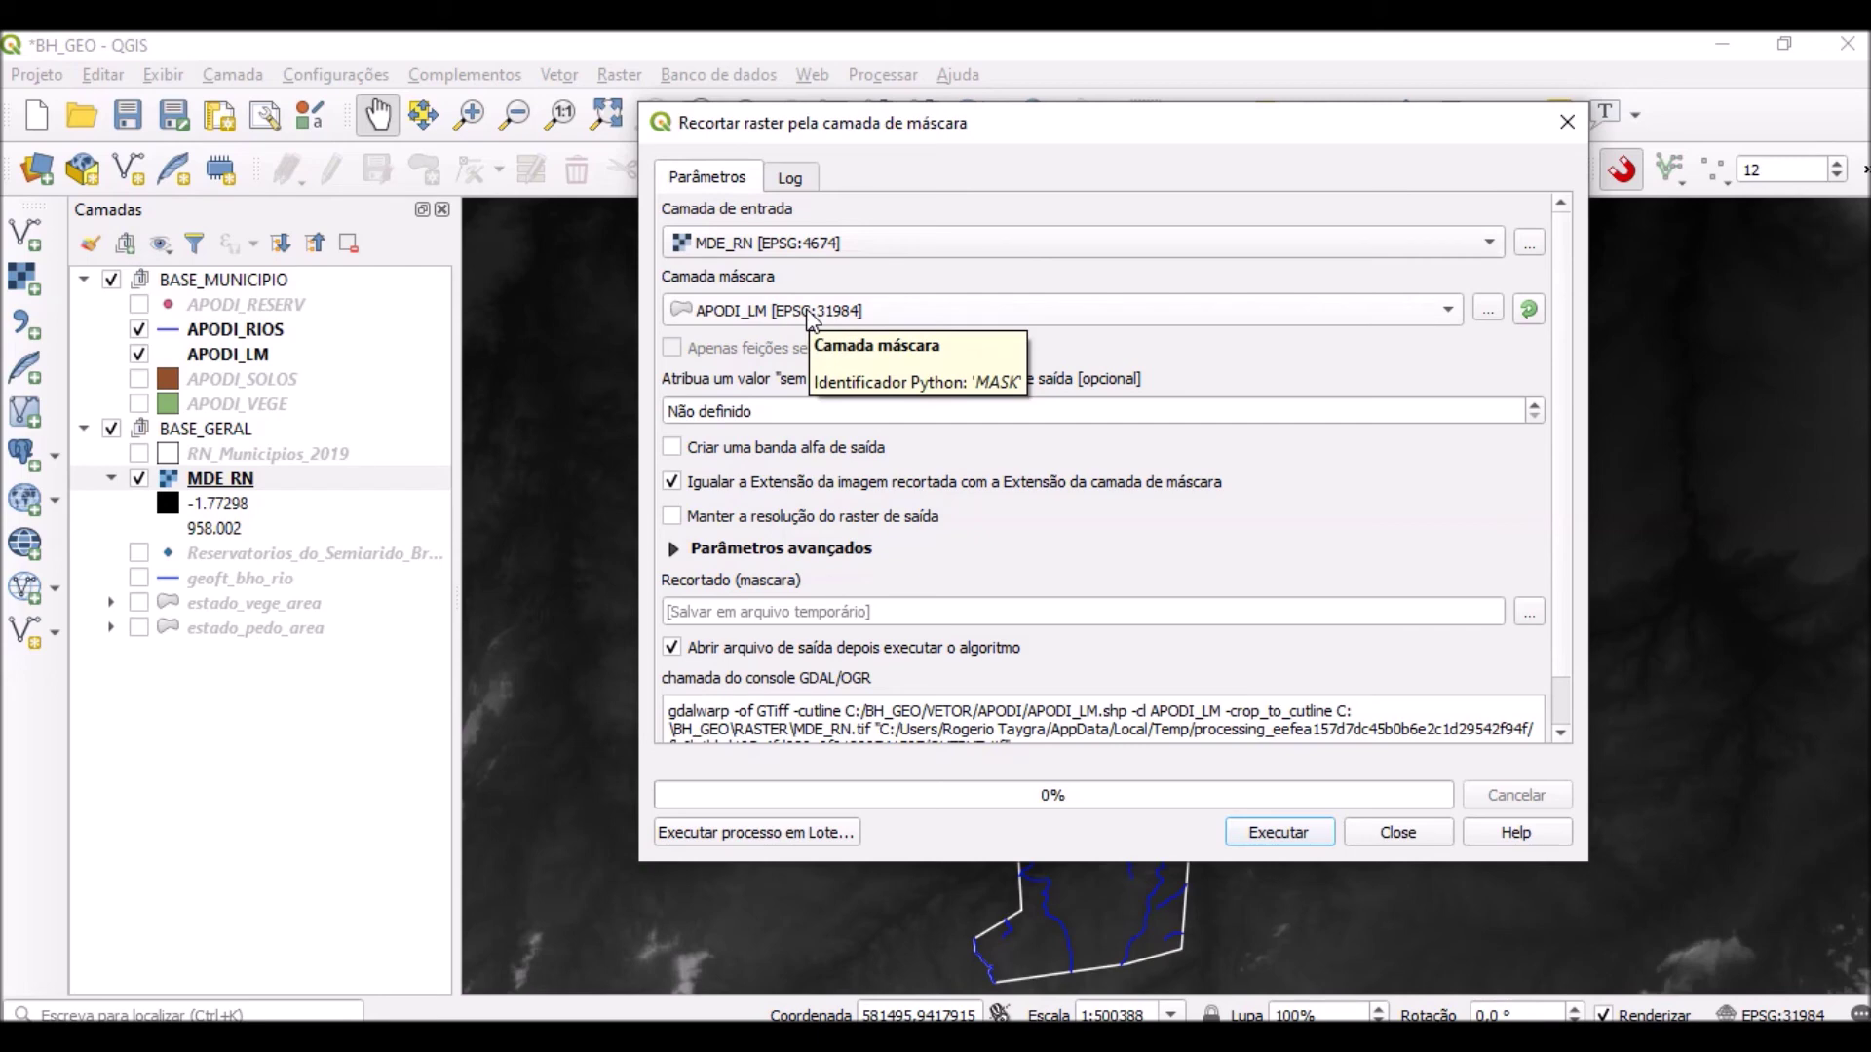
Set the clip's output no-data value to 0 and run it to a temporary file.
left_click(762, 414)
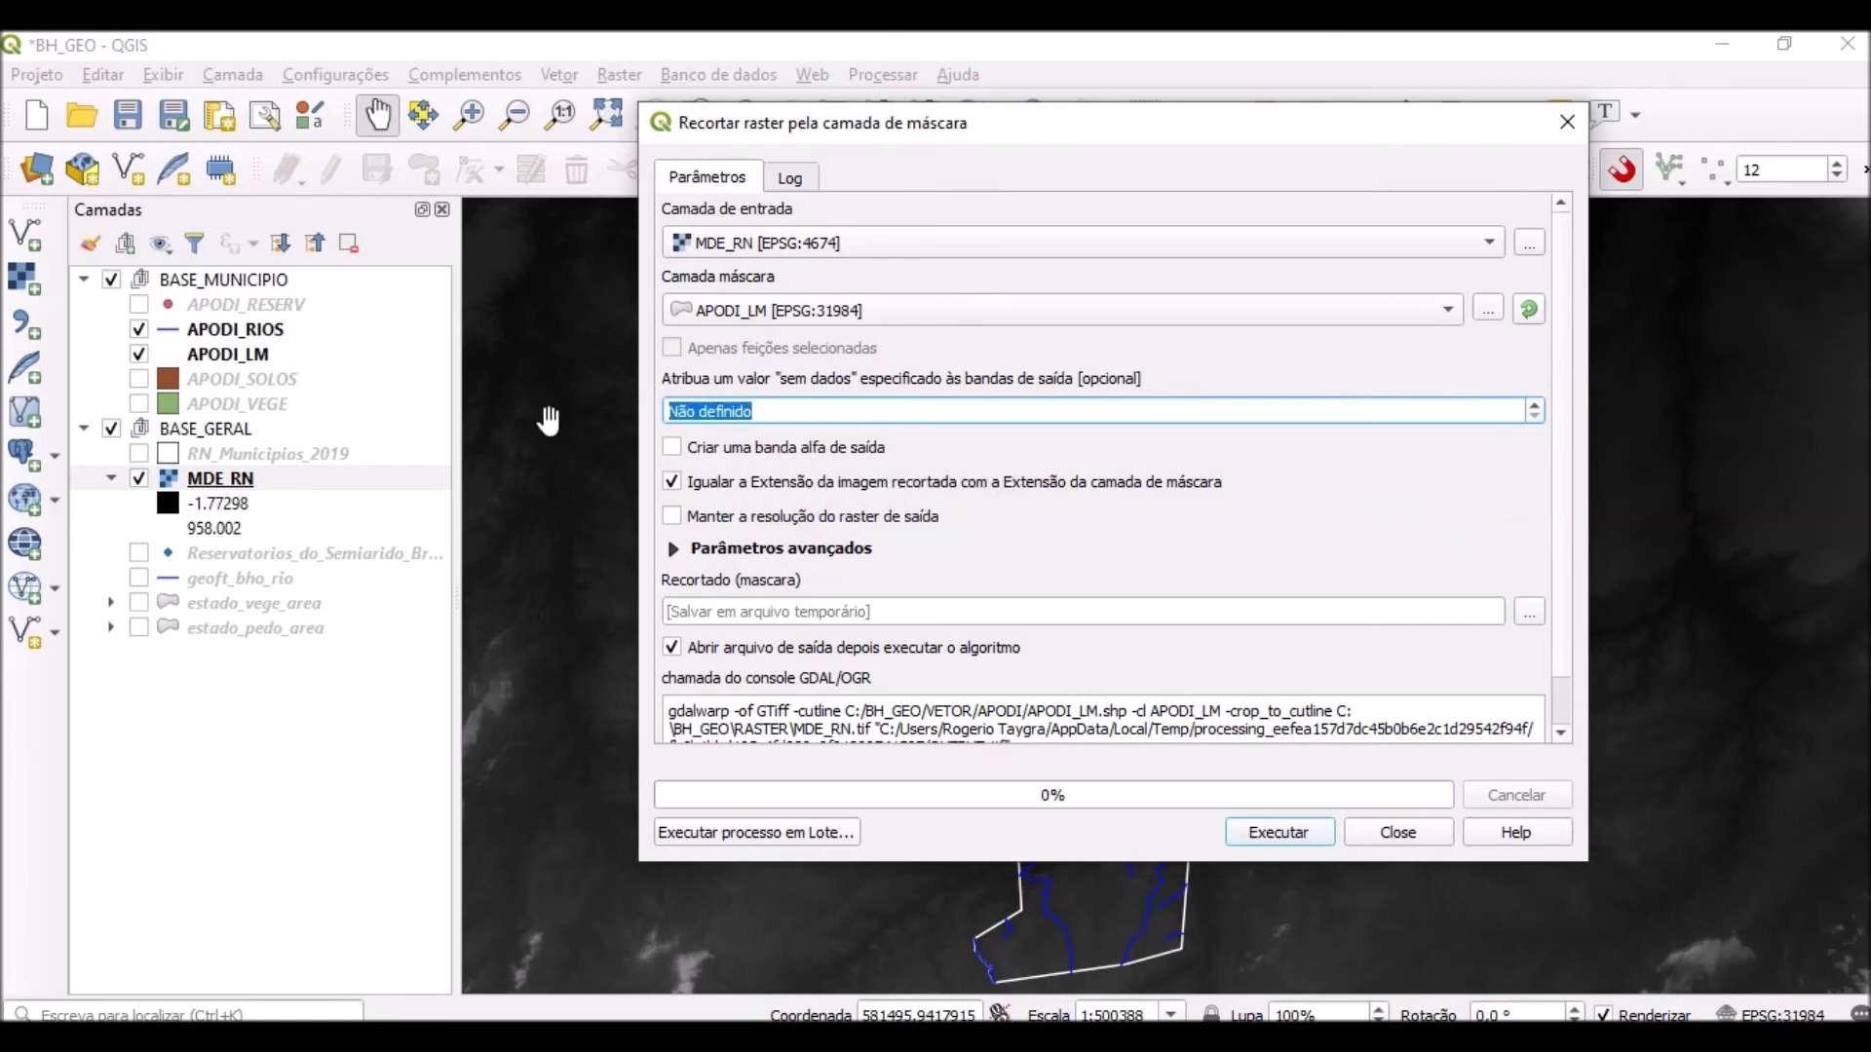
type("0")
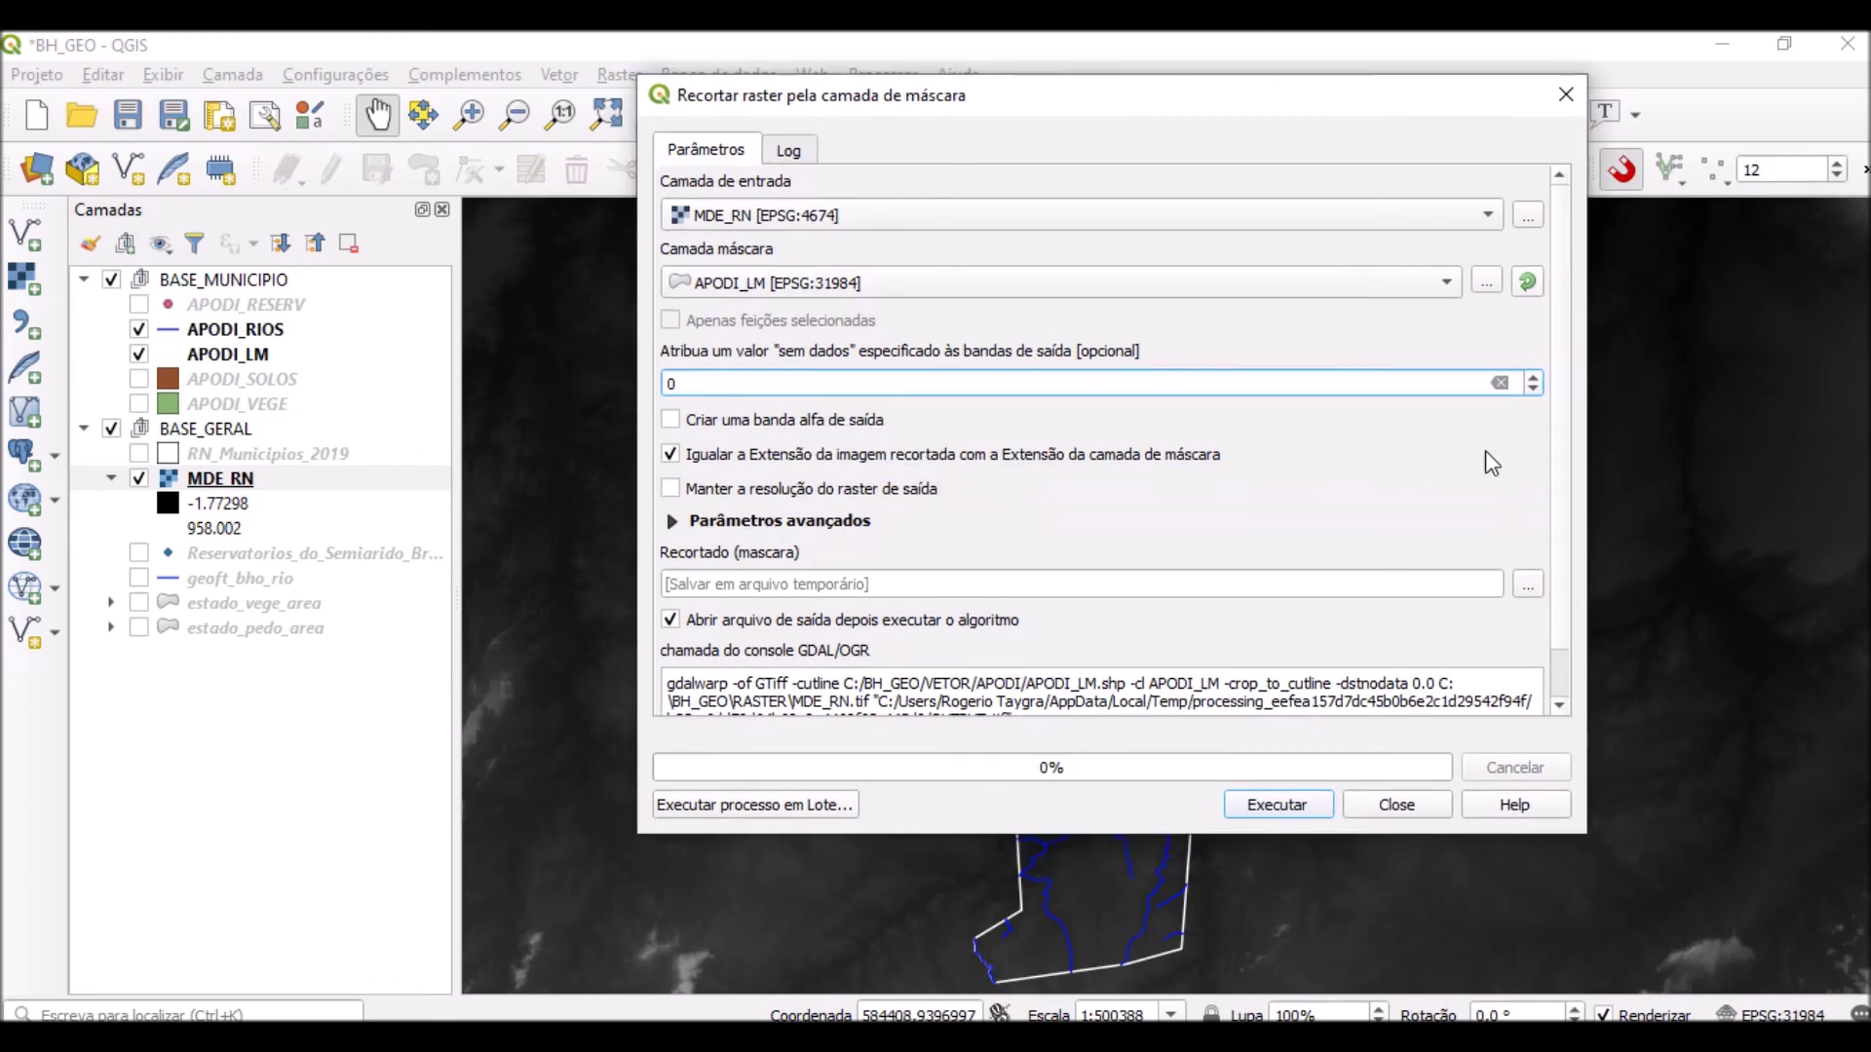
left_click(1293, 817)
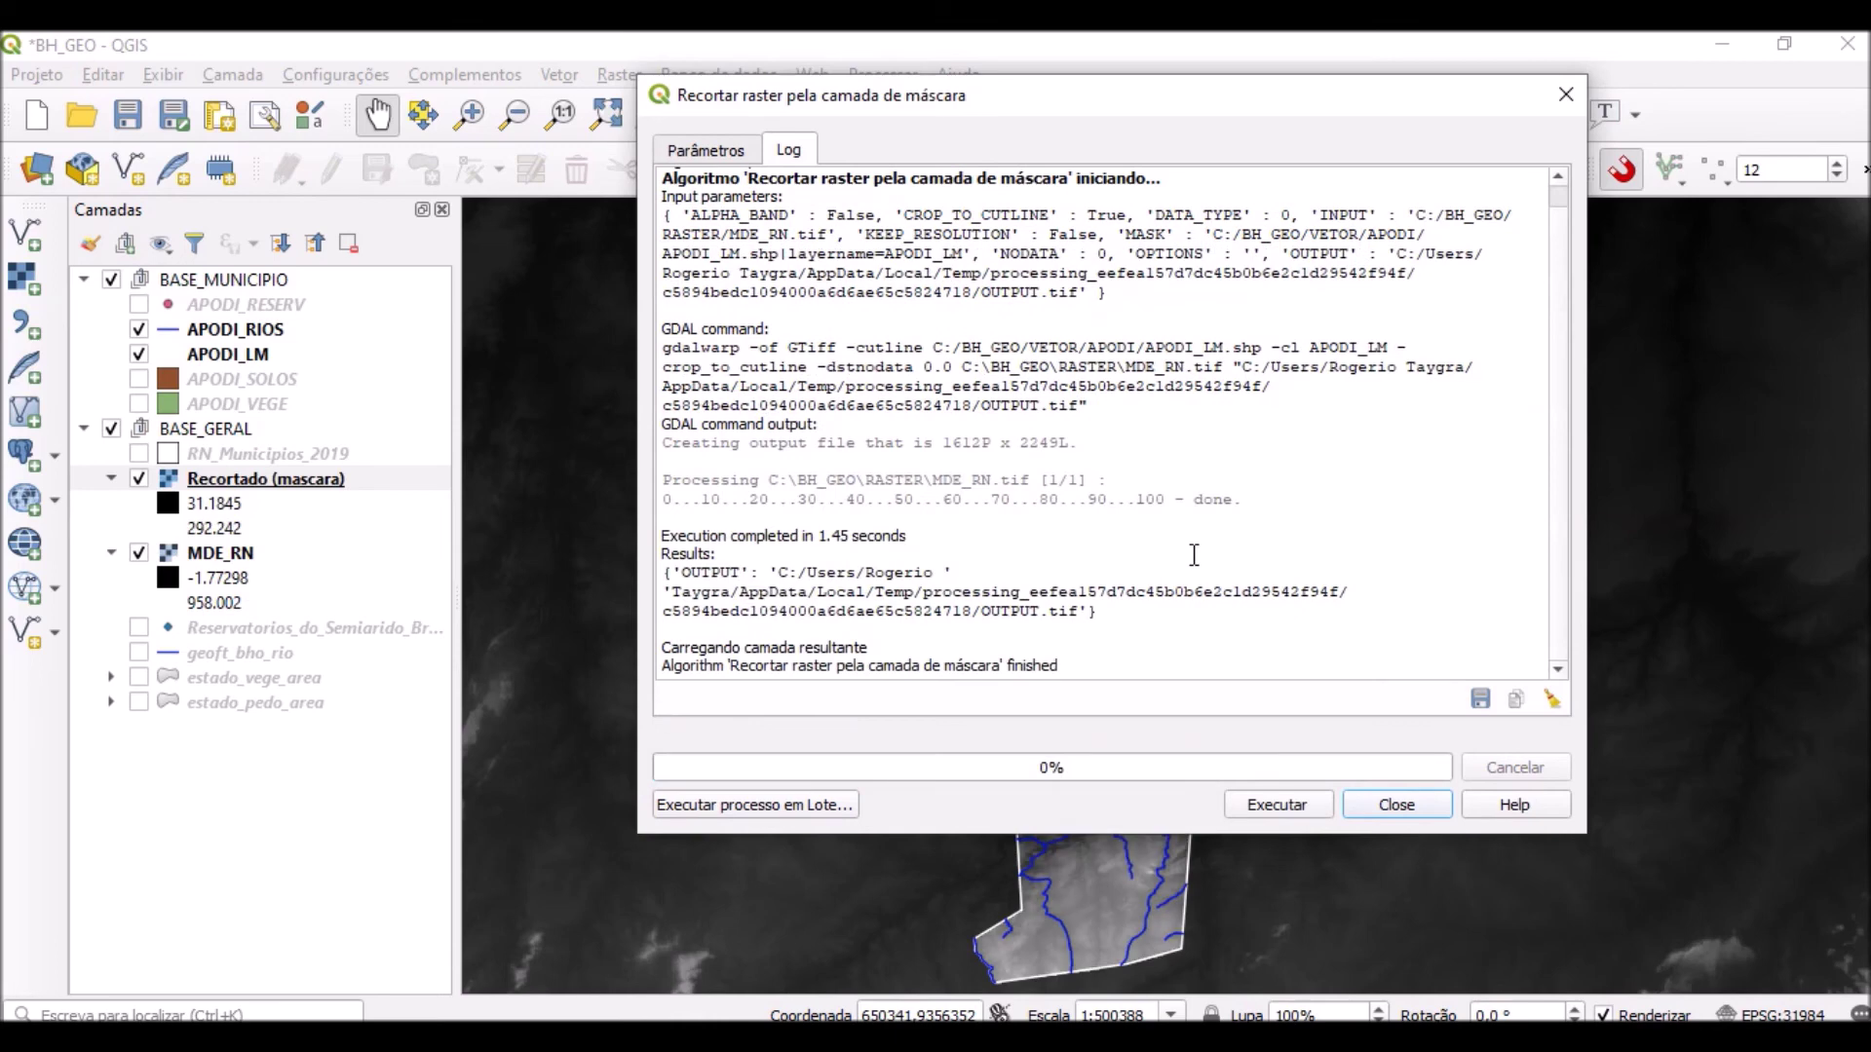
left_click(1567, 96)
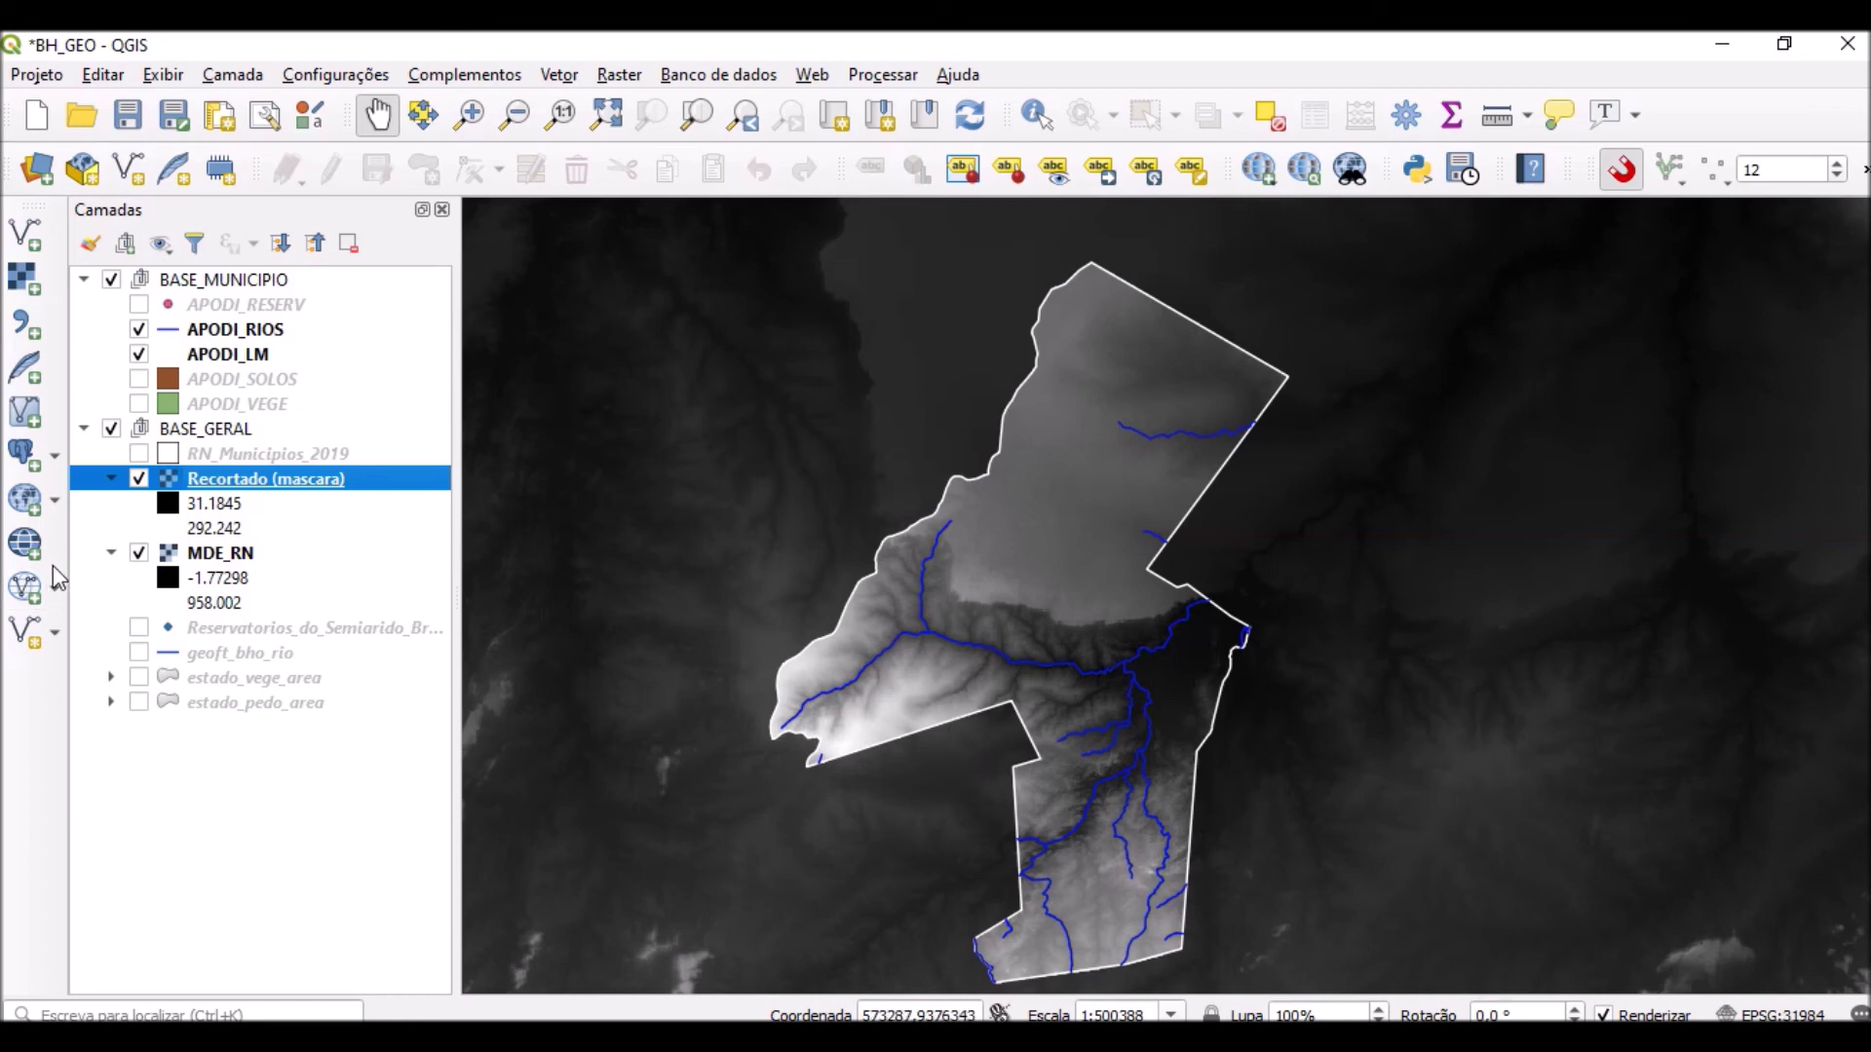
Toggle the MDE_RN layer's visibility to compare it with the clipped raster, leaving MDE_RN hidden.
left_click(139, 555)
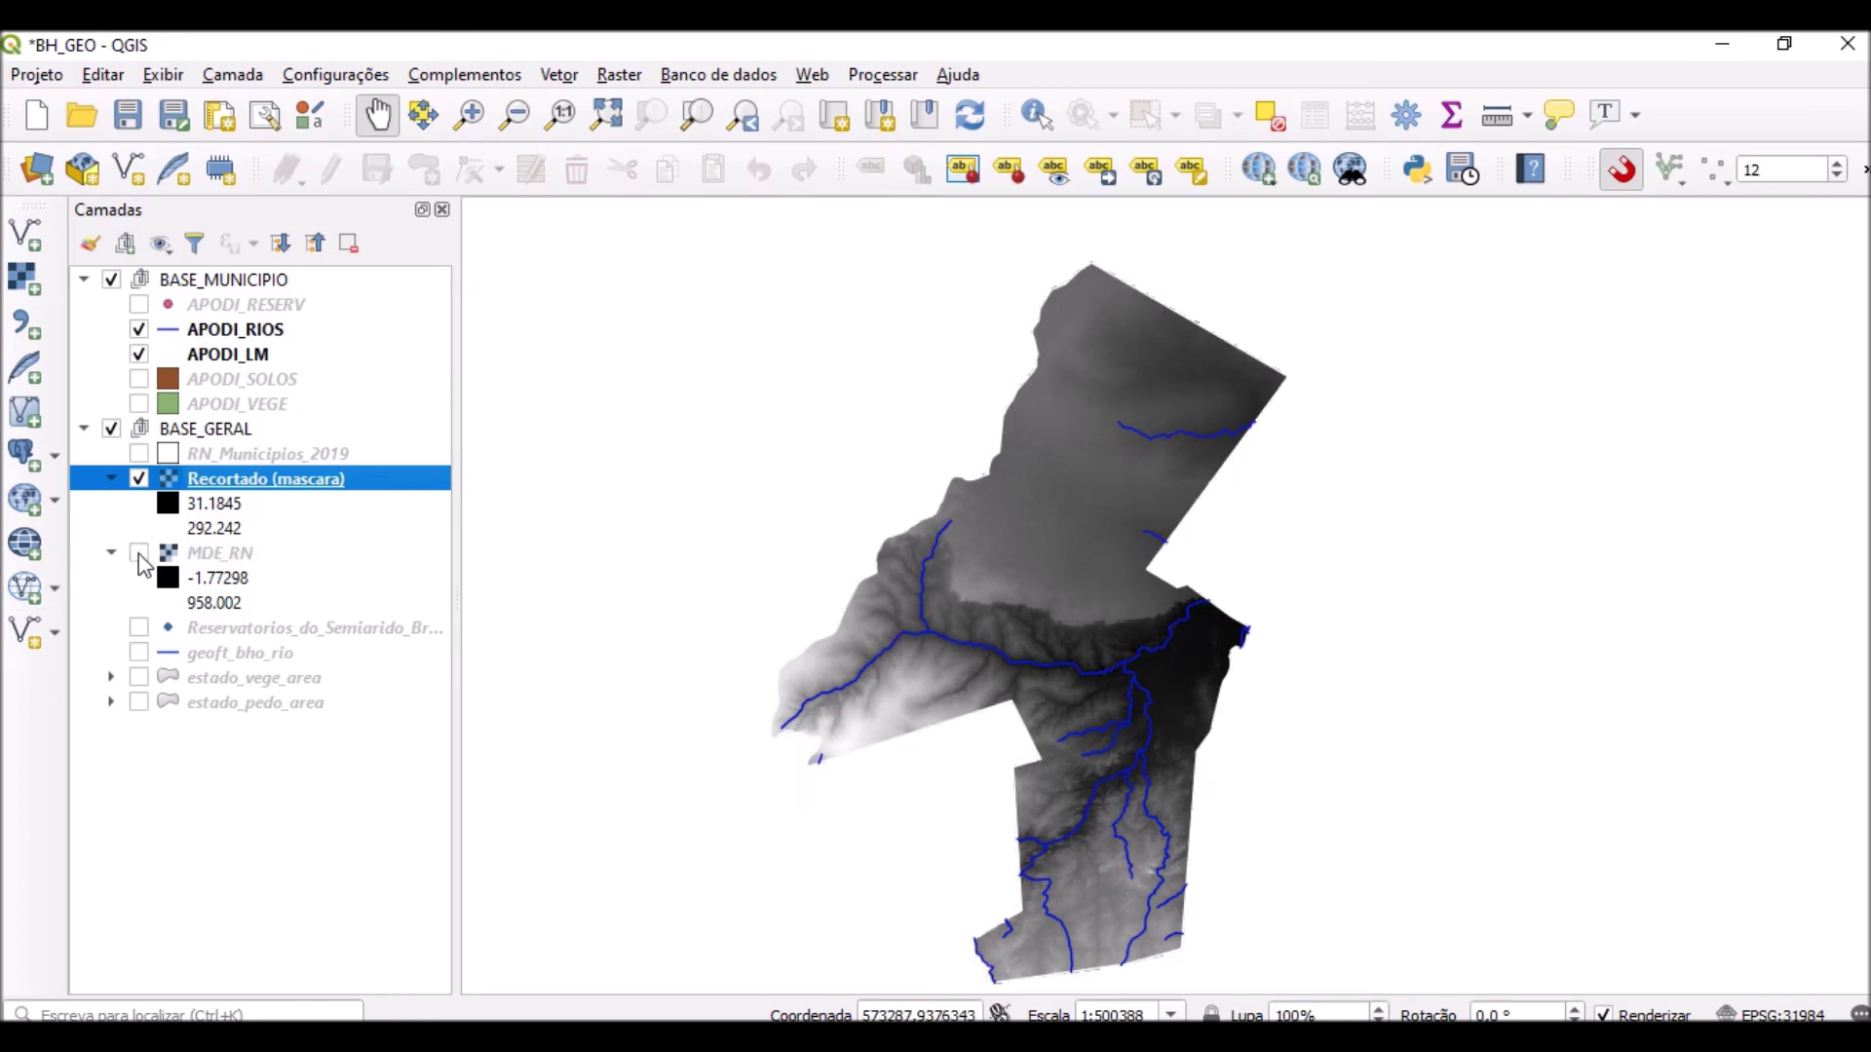
left_click(139, 554)
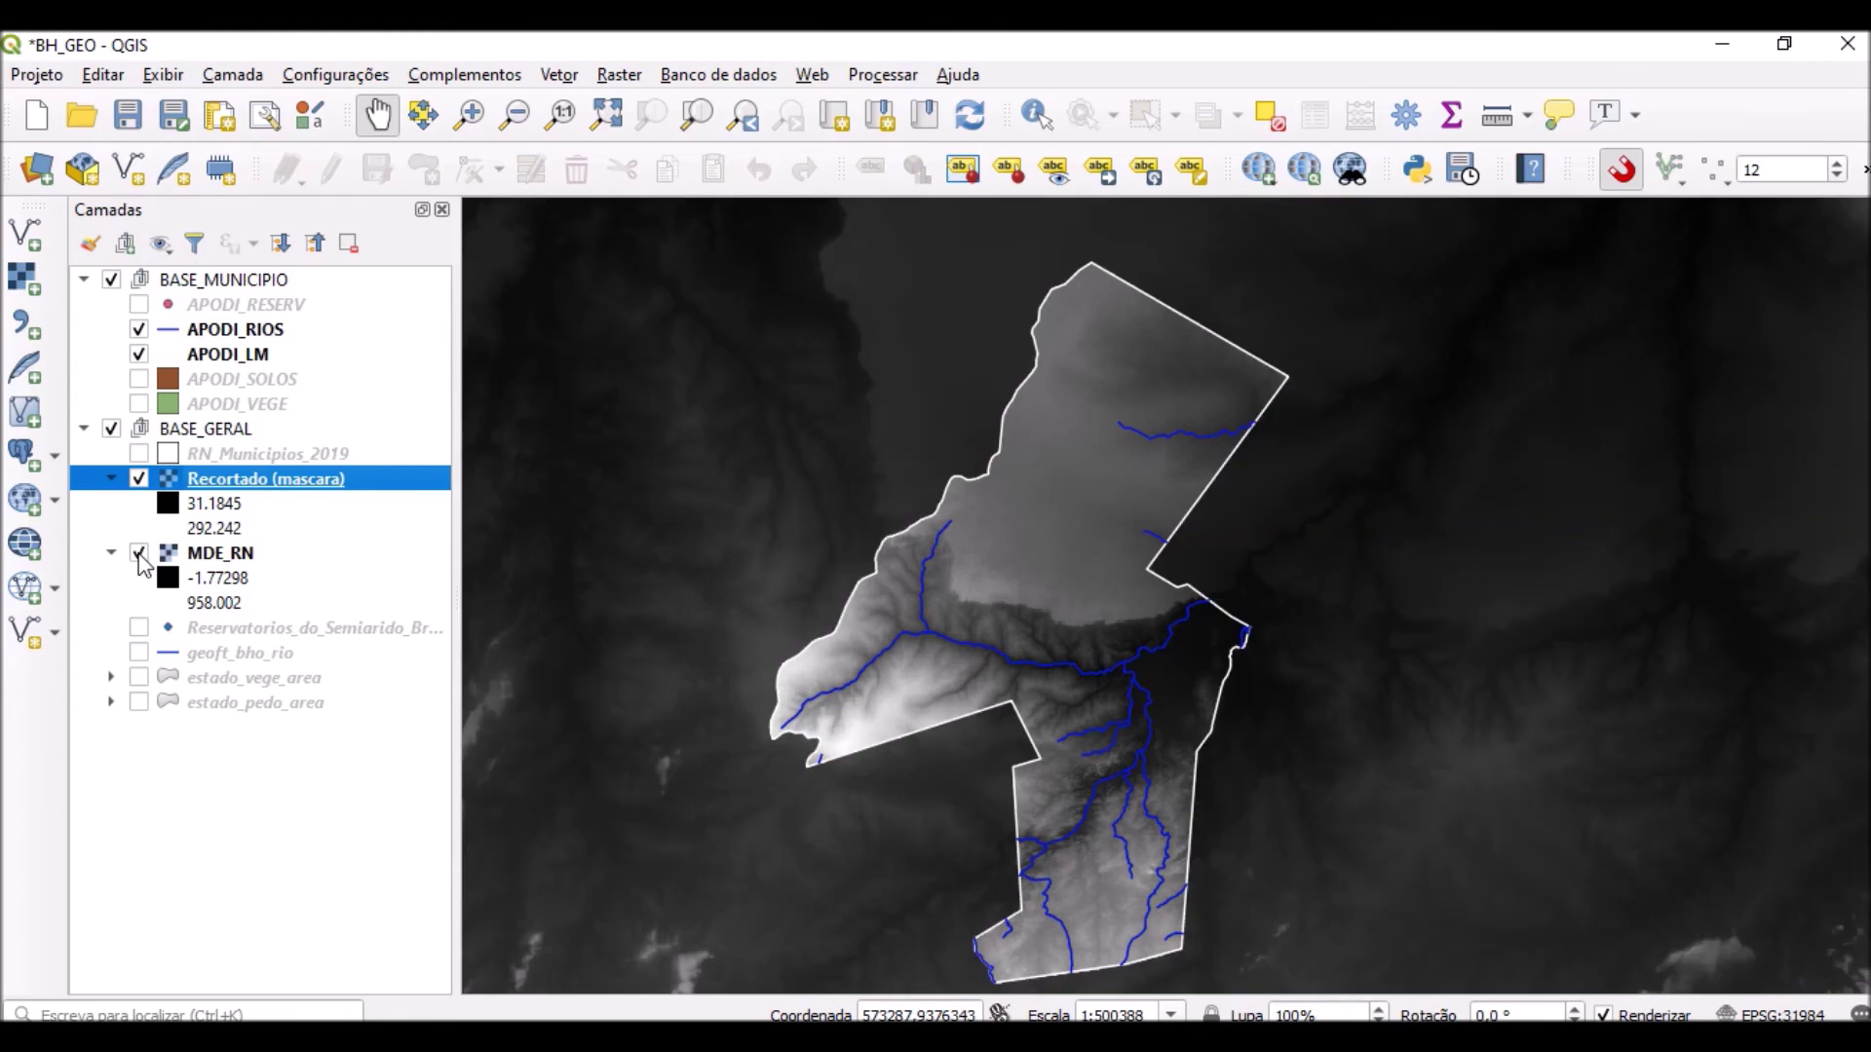
left_click(139, 554)
left_click(140, 555)
left_click(139, 555)
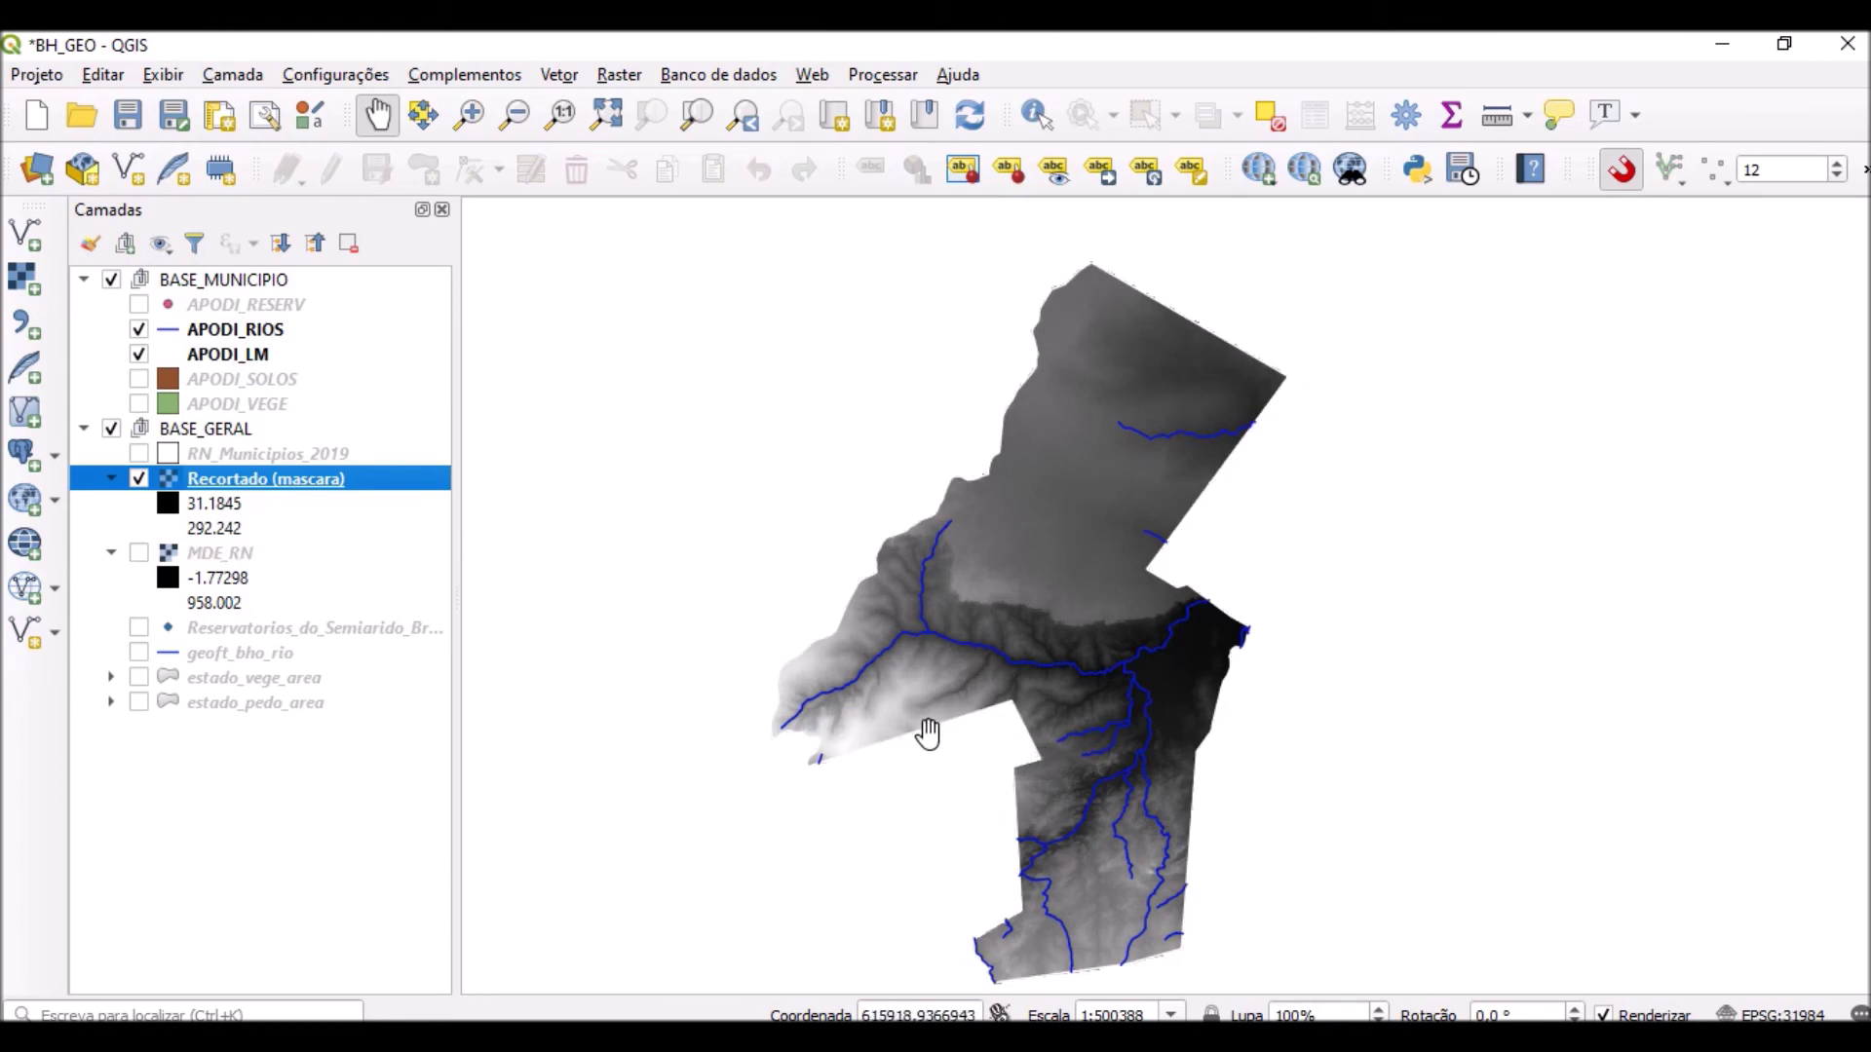
Check the source coordinate reference system in the properties of the Recortado (mascara) layer.
right_click(380, 487)
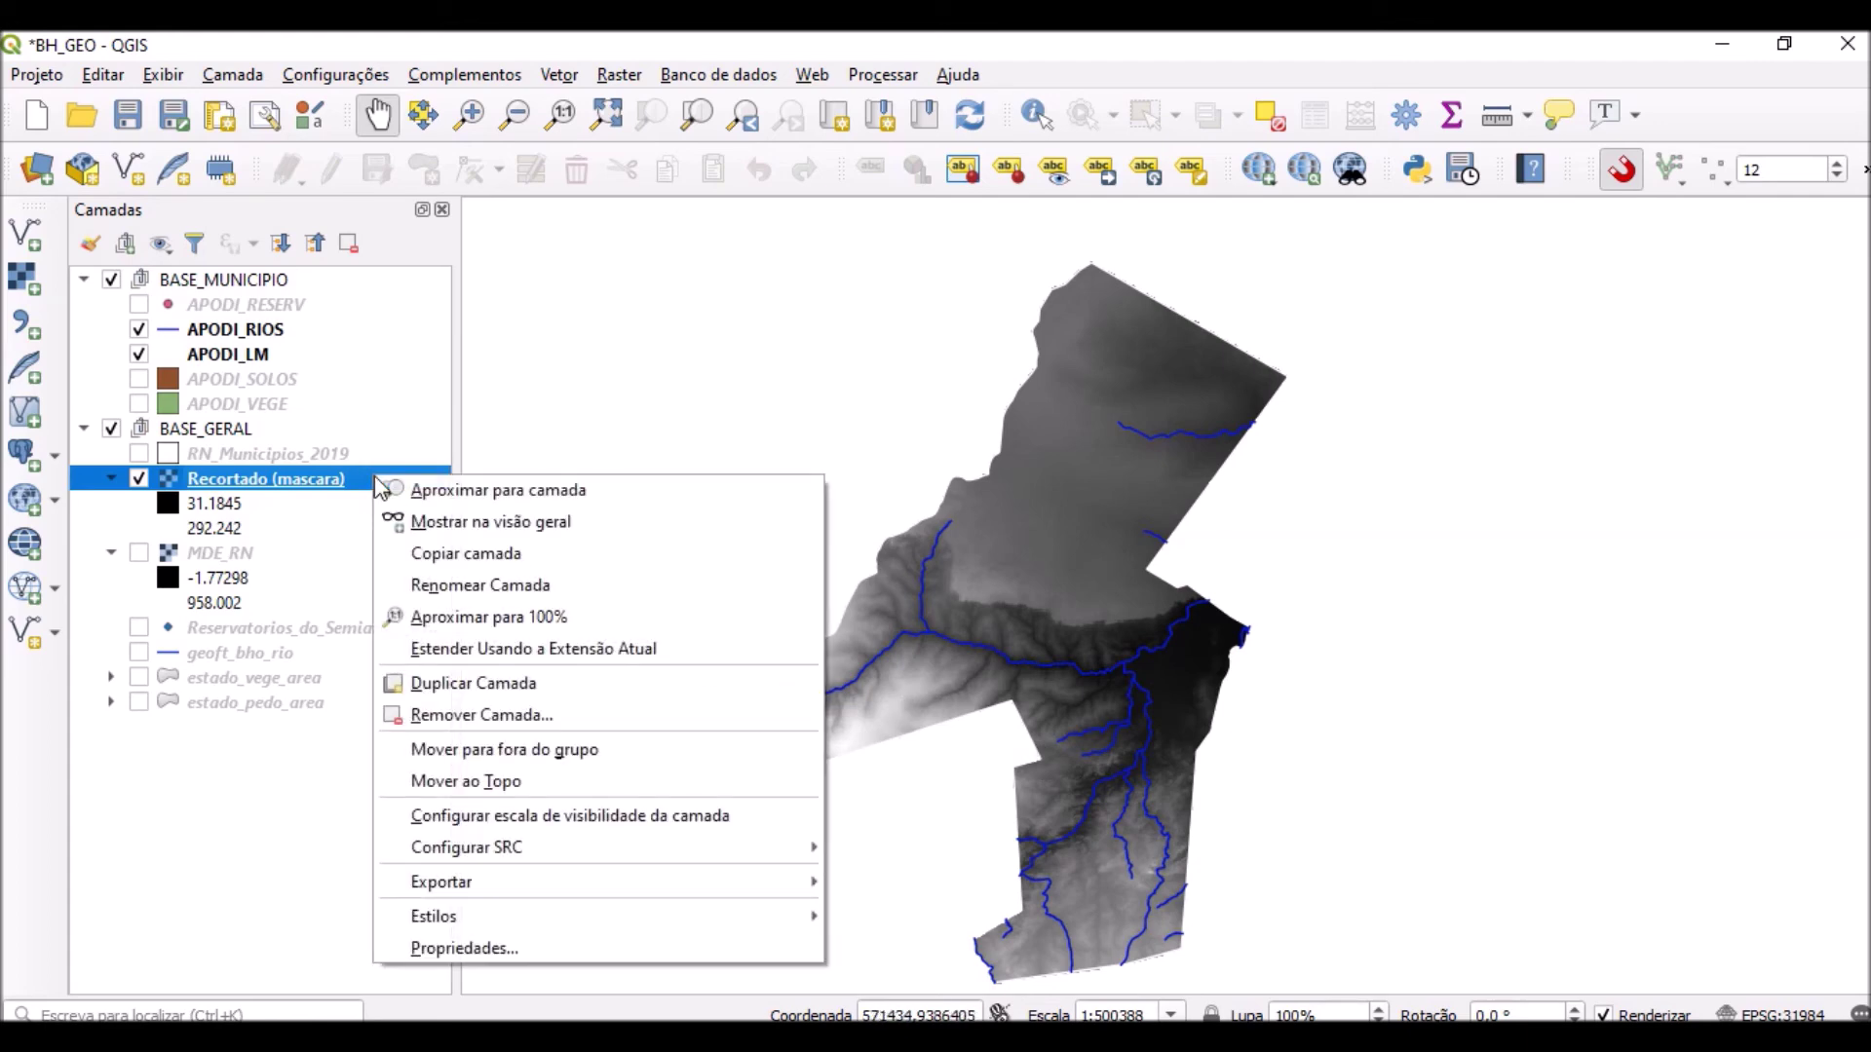
left_click(522, 945)
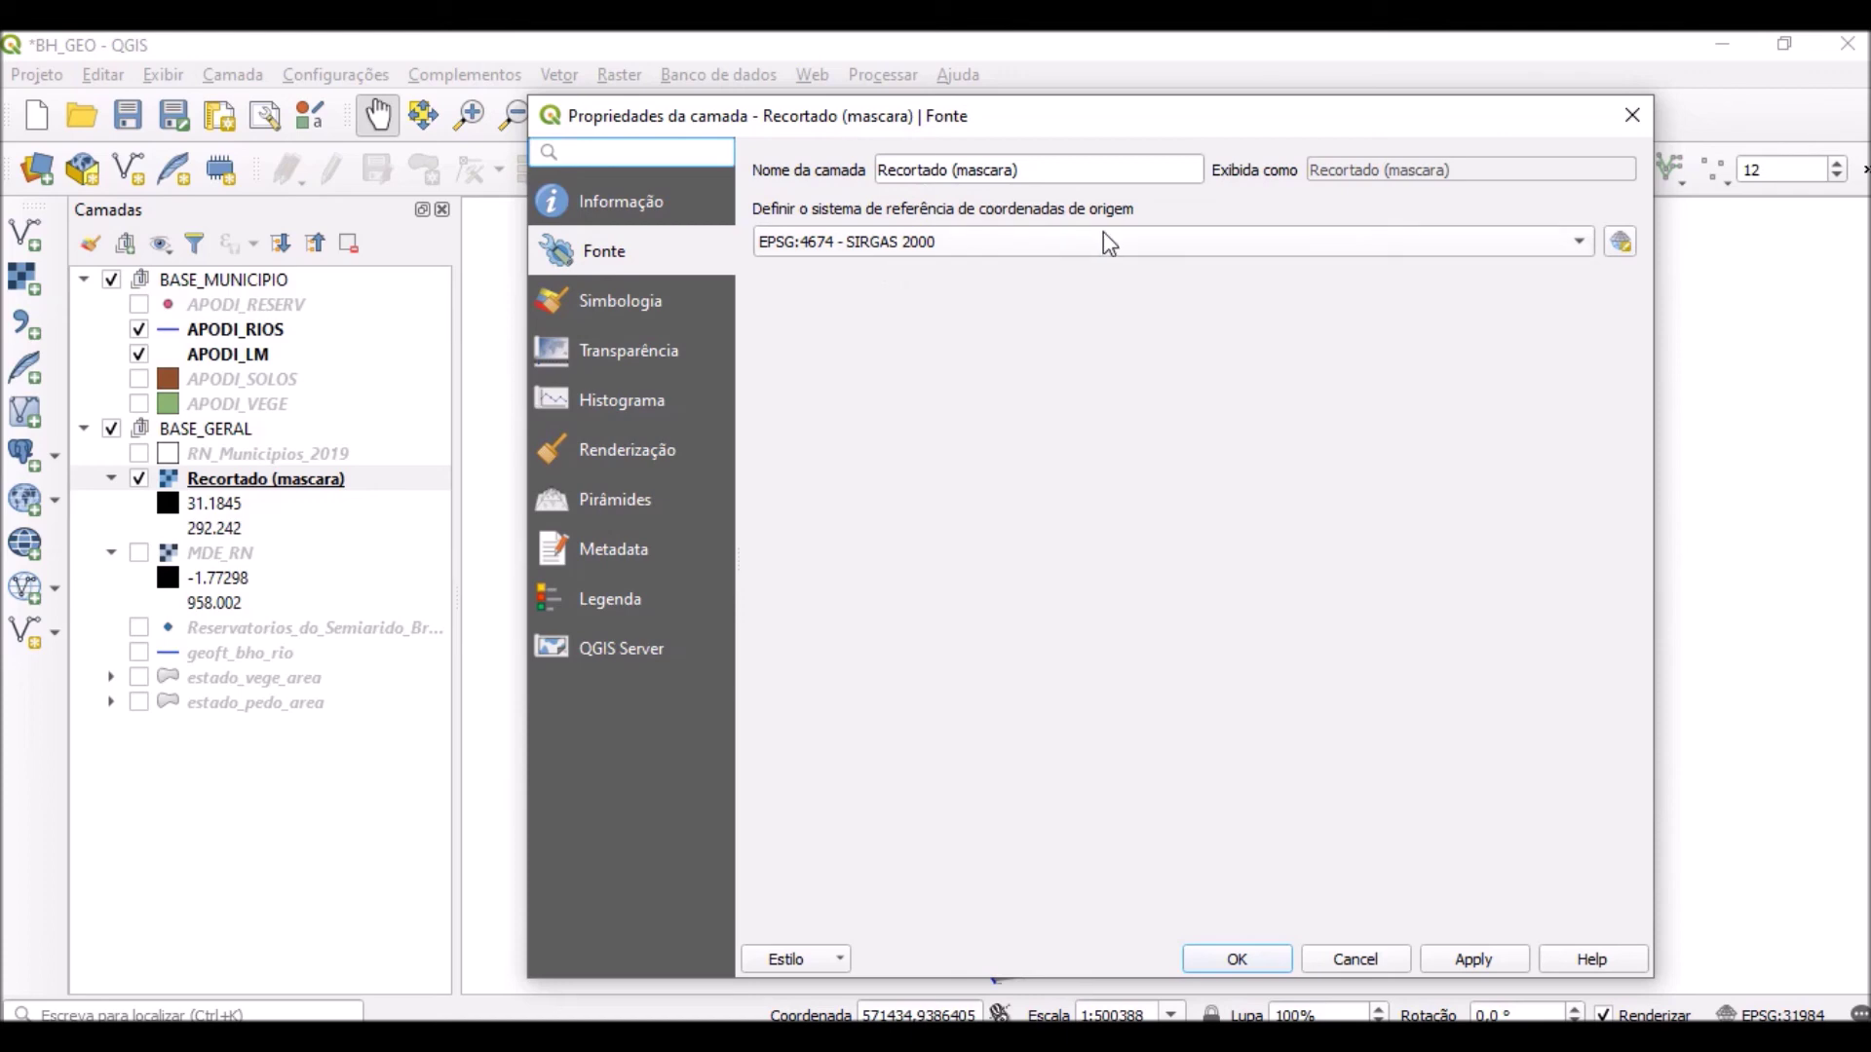
left_click(1641, 124)
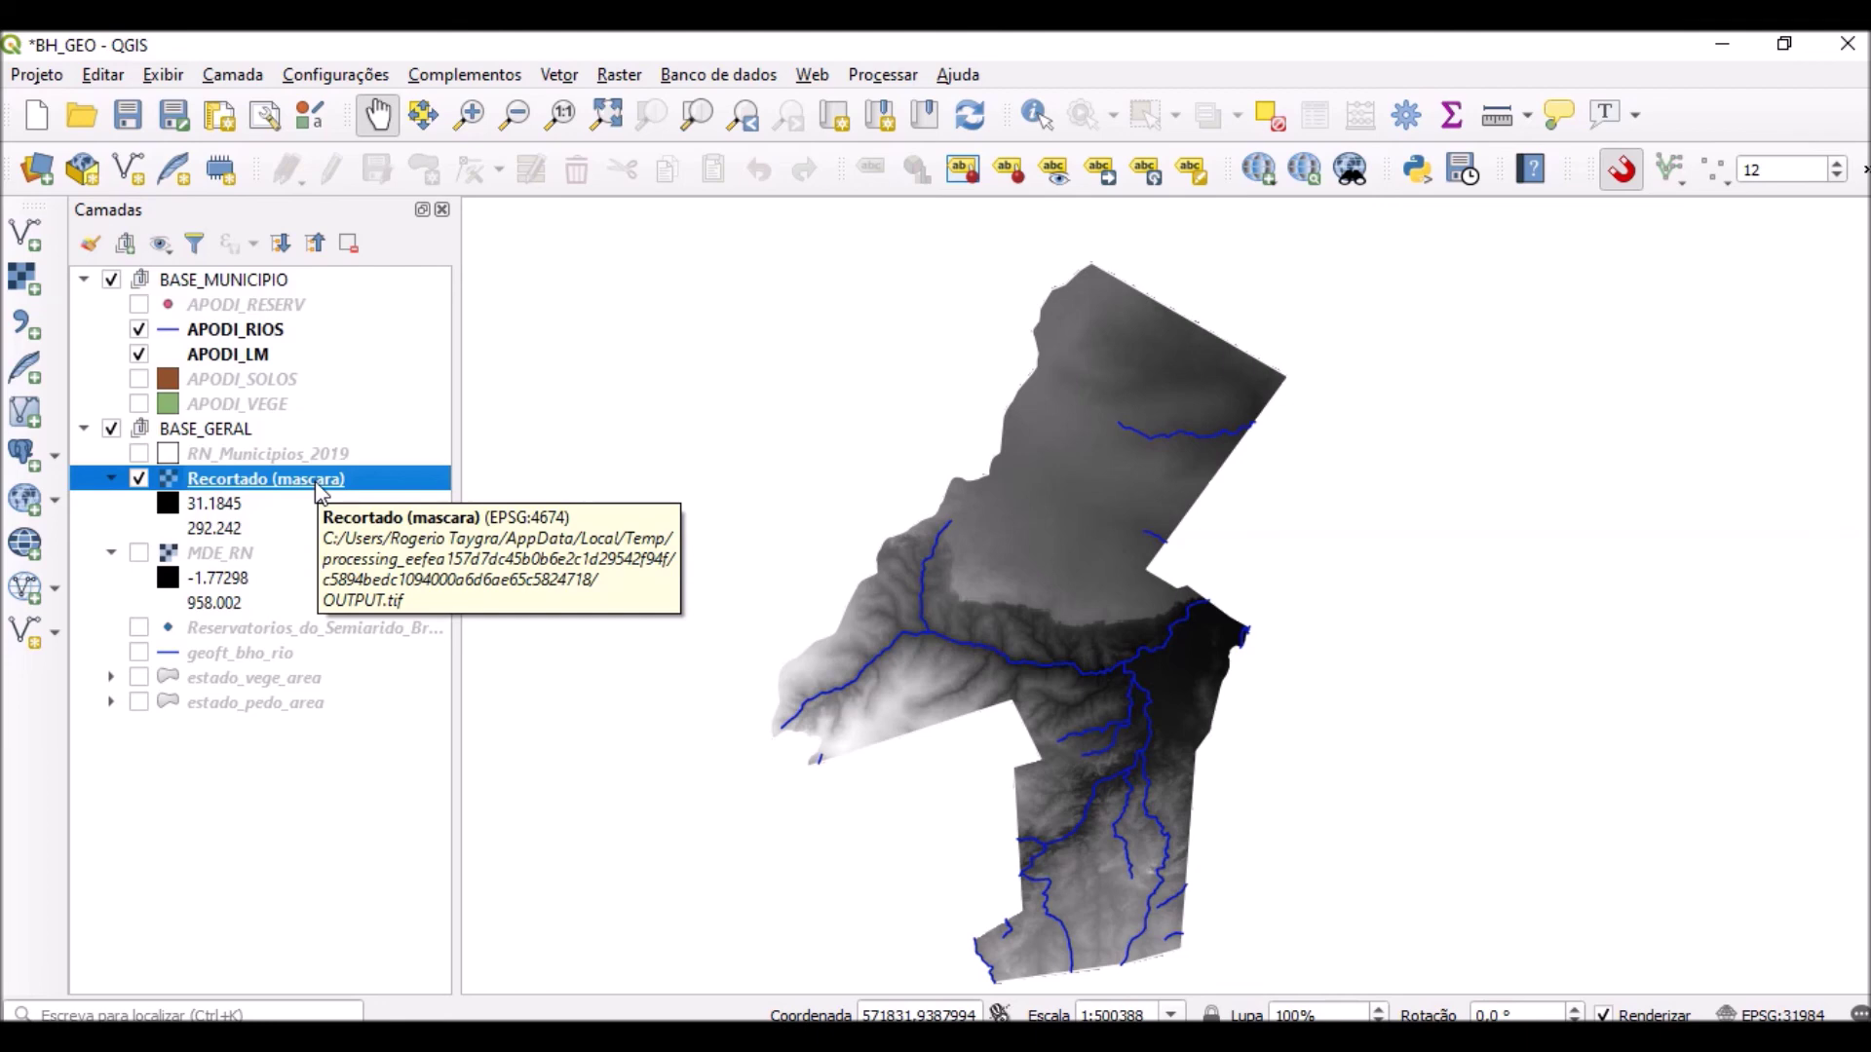
Begin exporting the Recortado (mascara) layer to a raster file and create a new APODI folder inside BH_GEO.
right_click(318, 490)
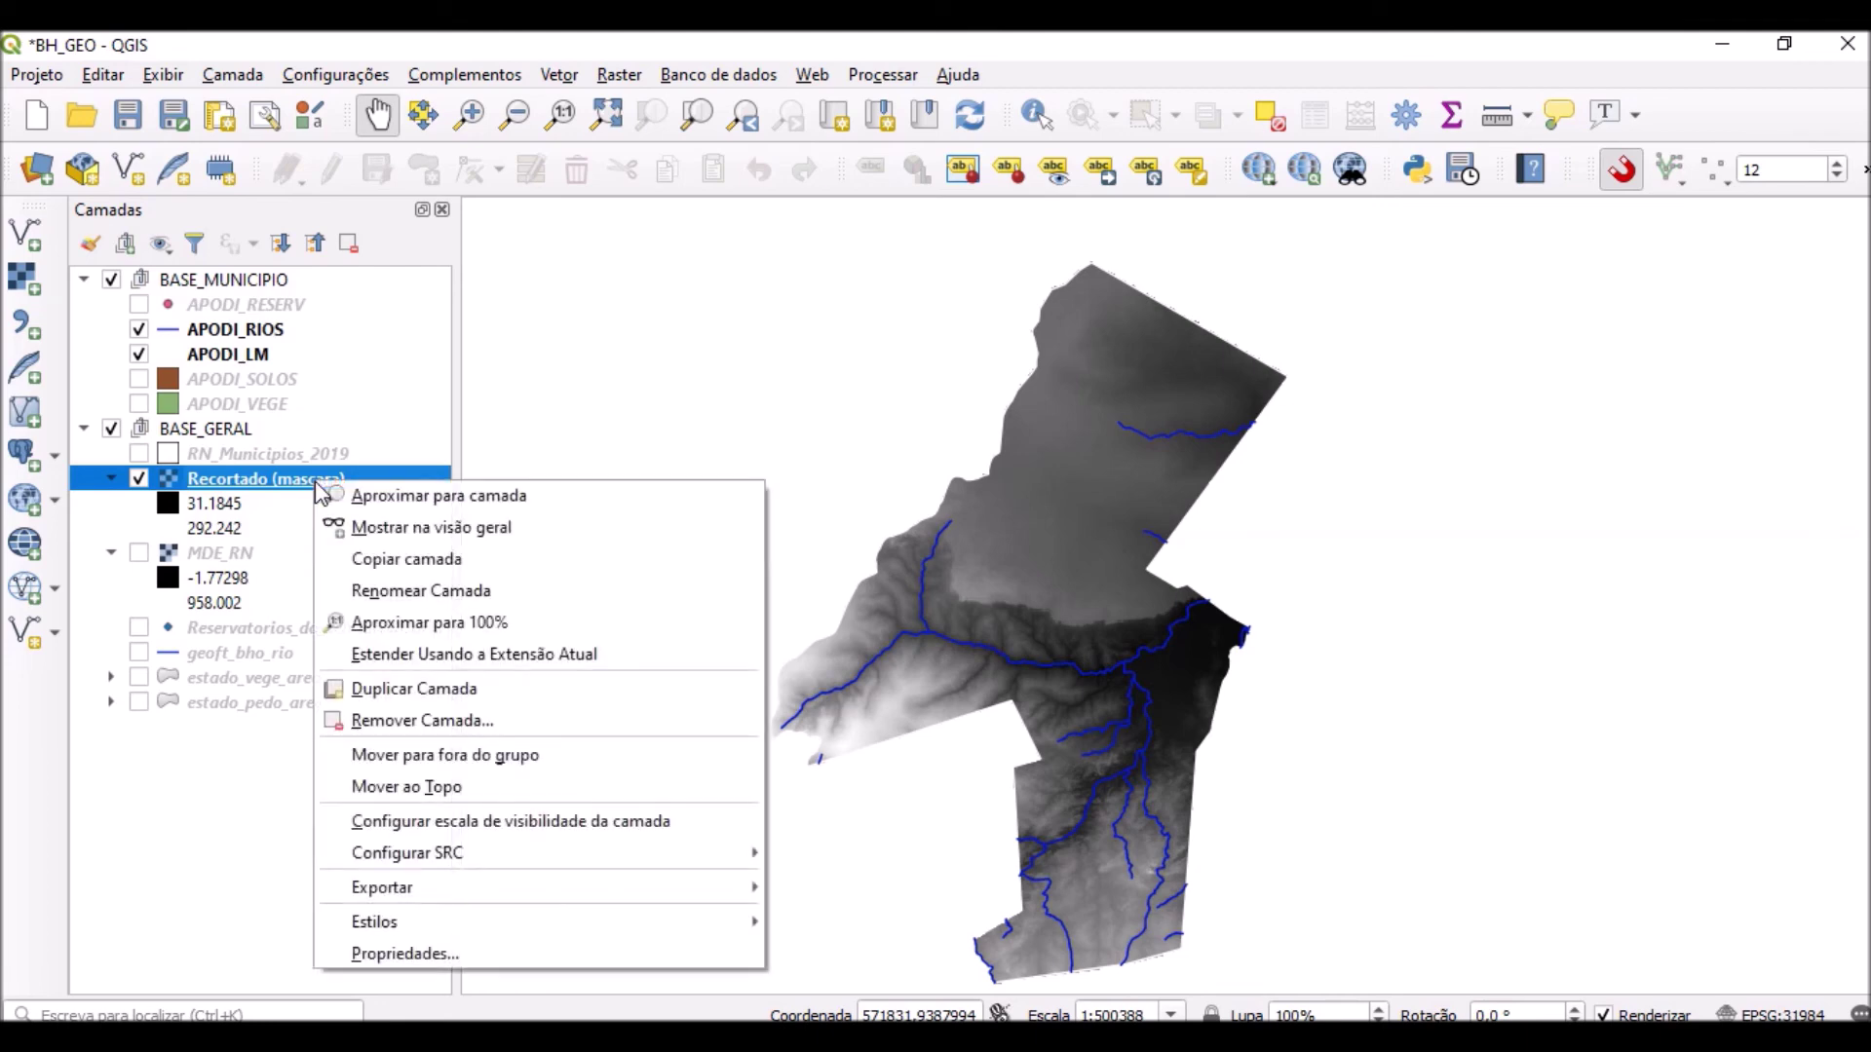
left_click(261, 480)
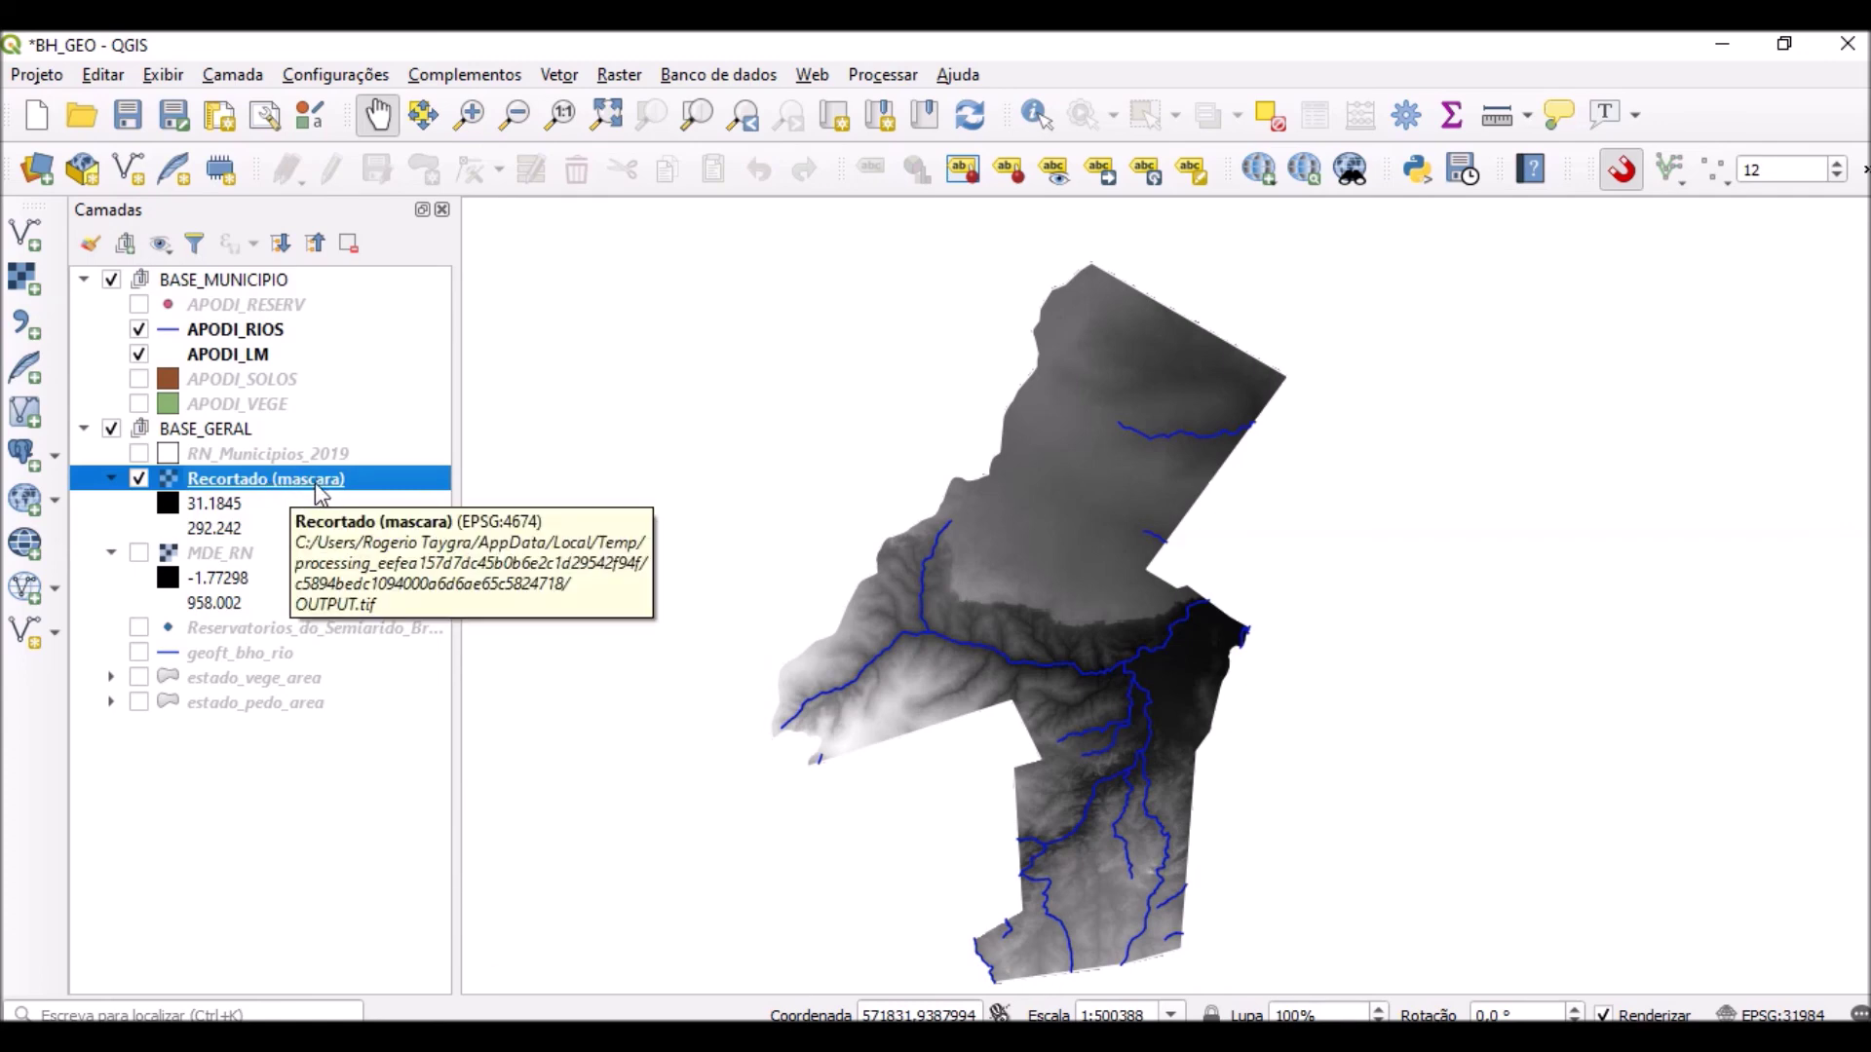
right_click(321, 494)
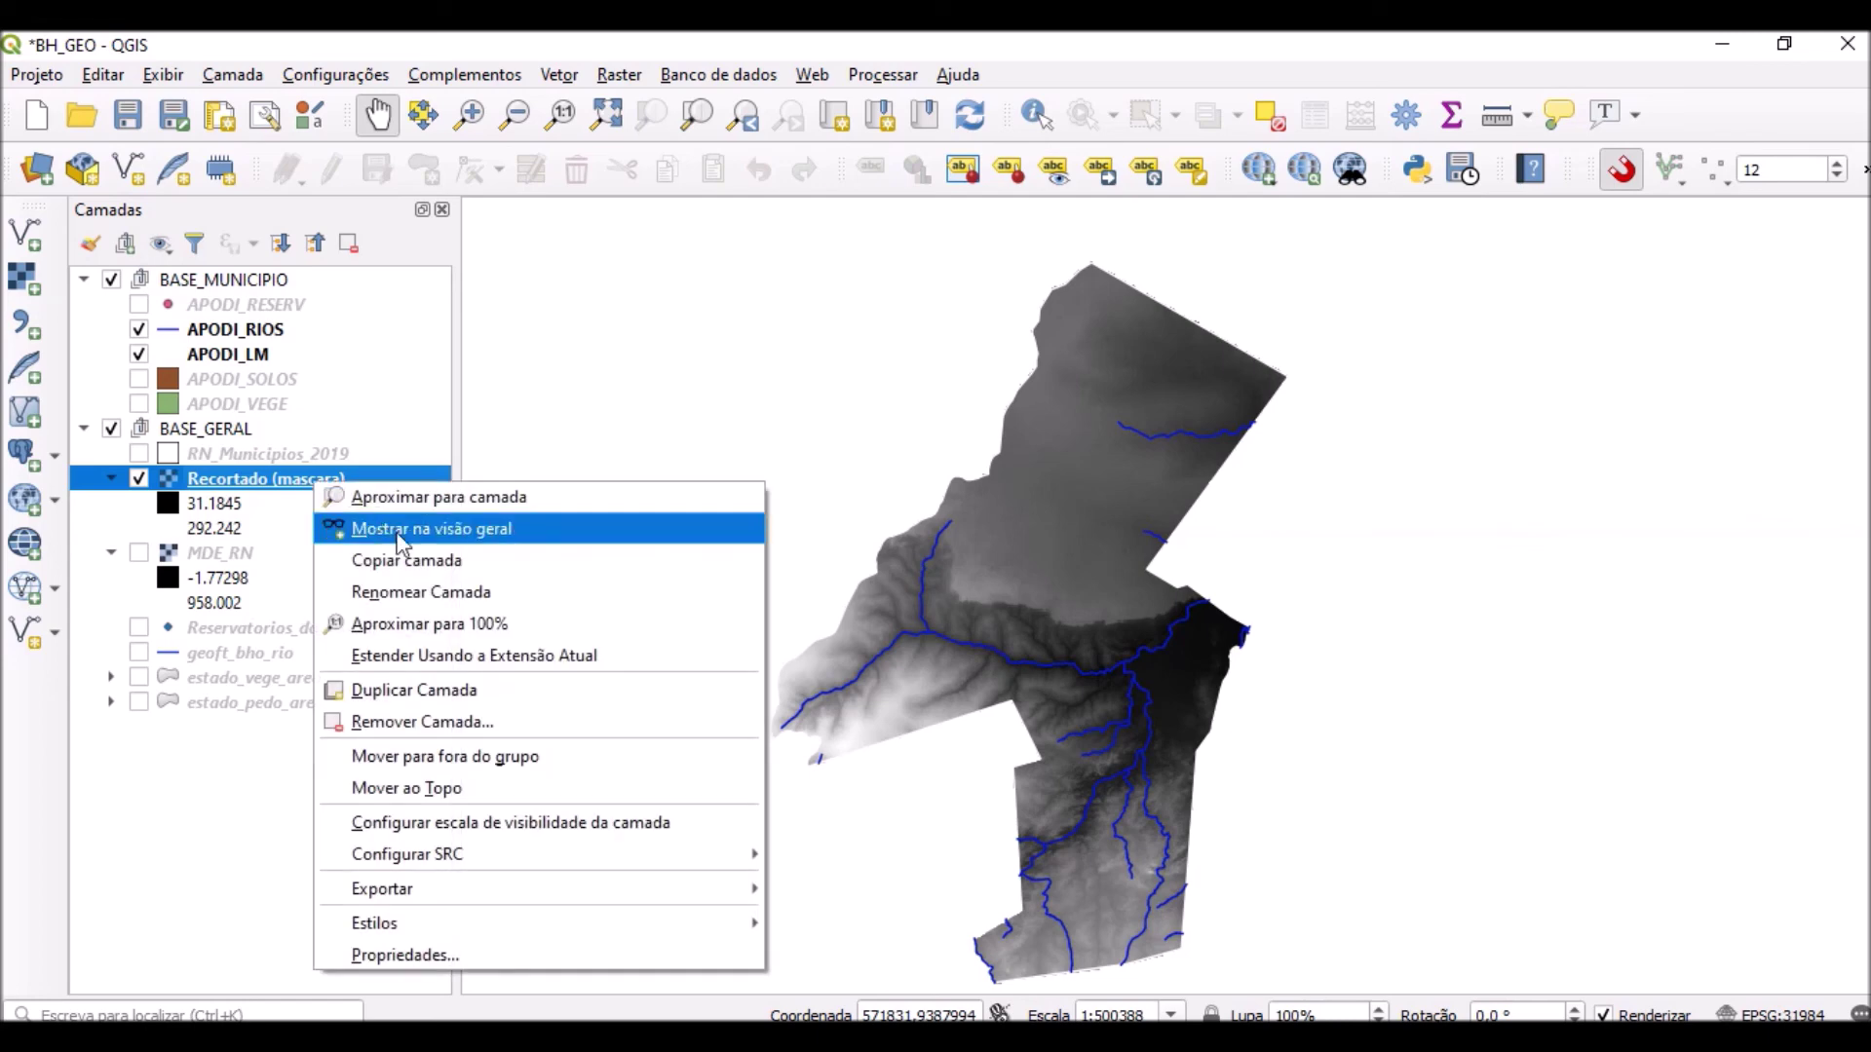
mouse_move(744, 887)
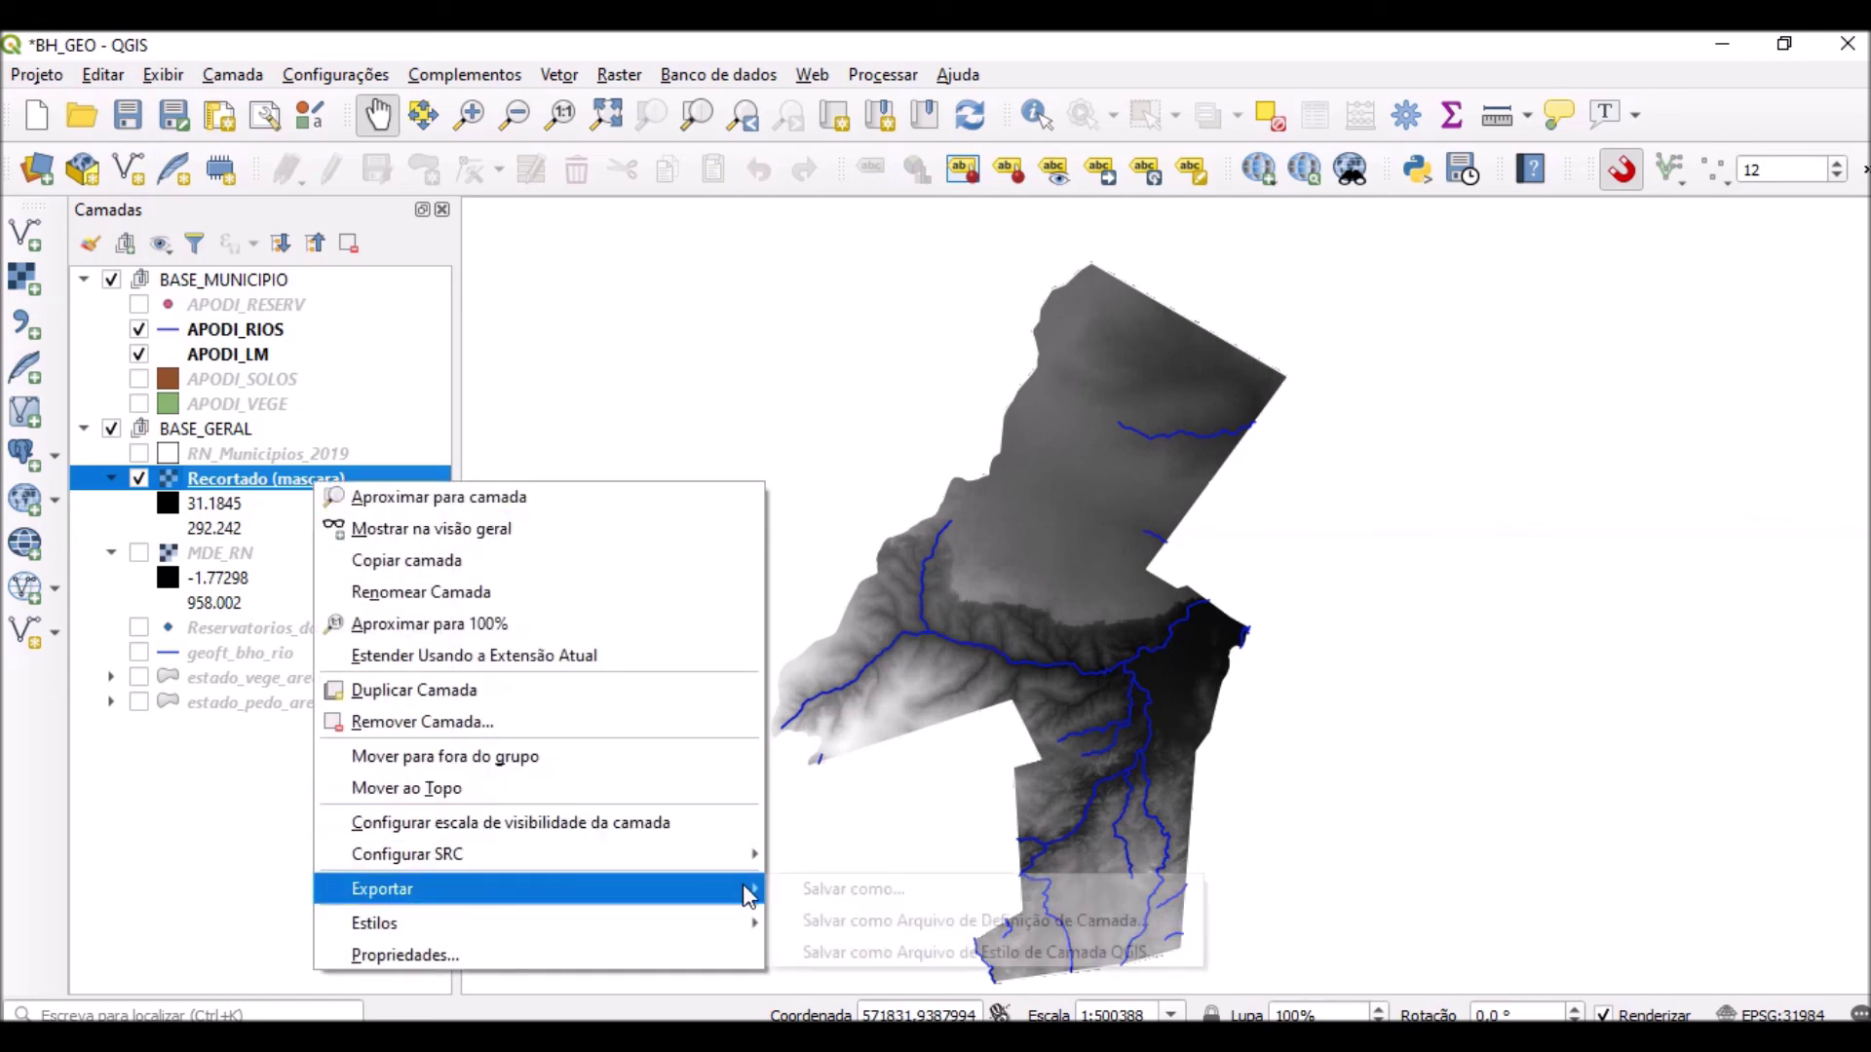
left_click(823, 891)
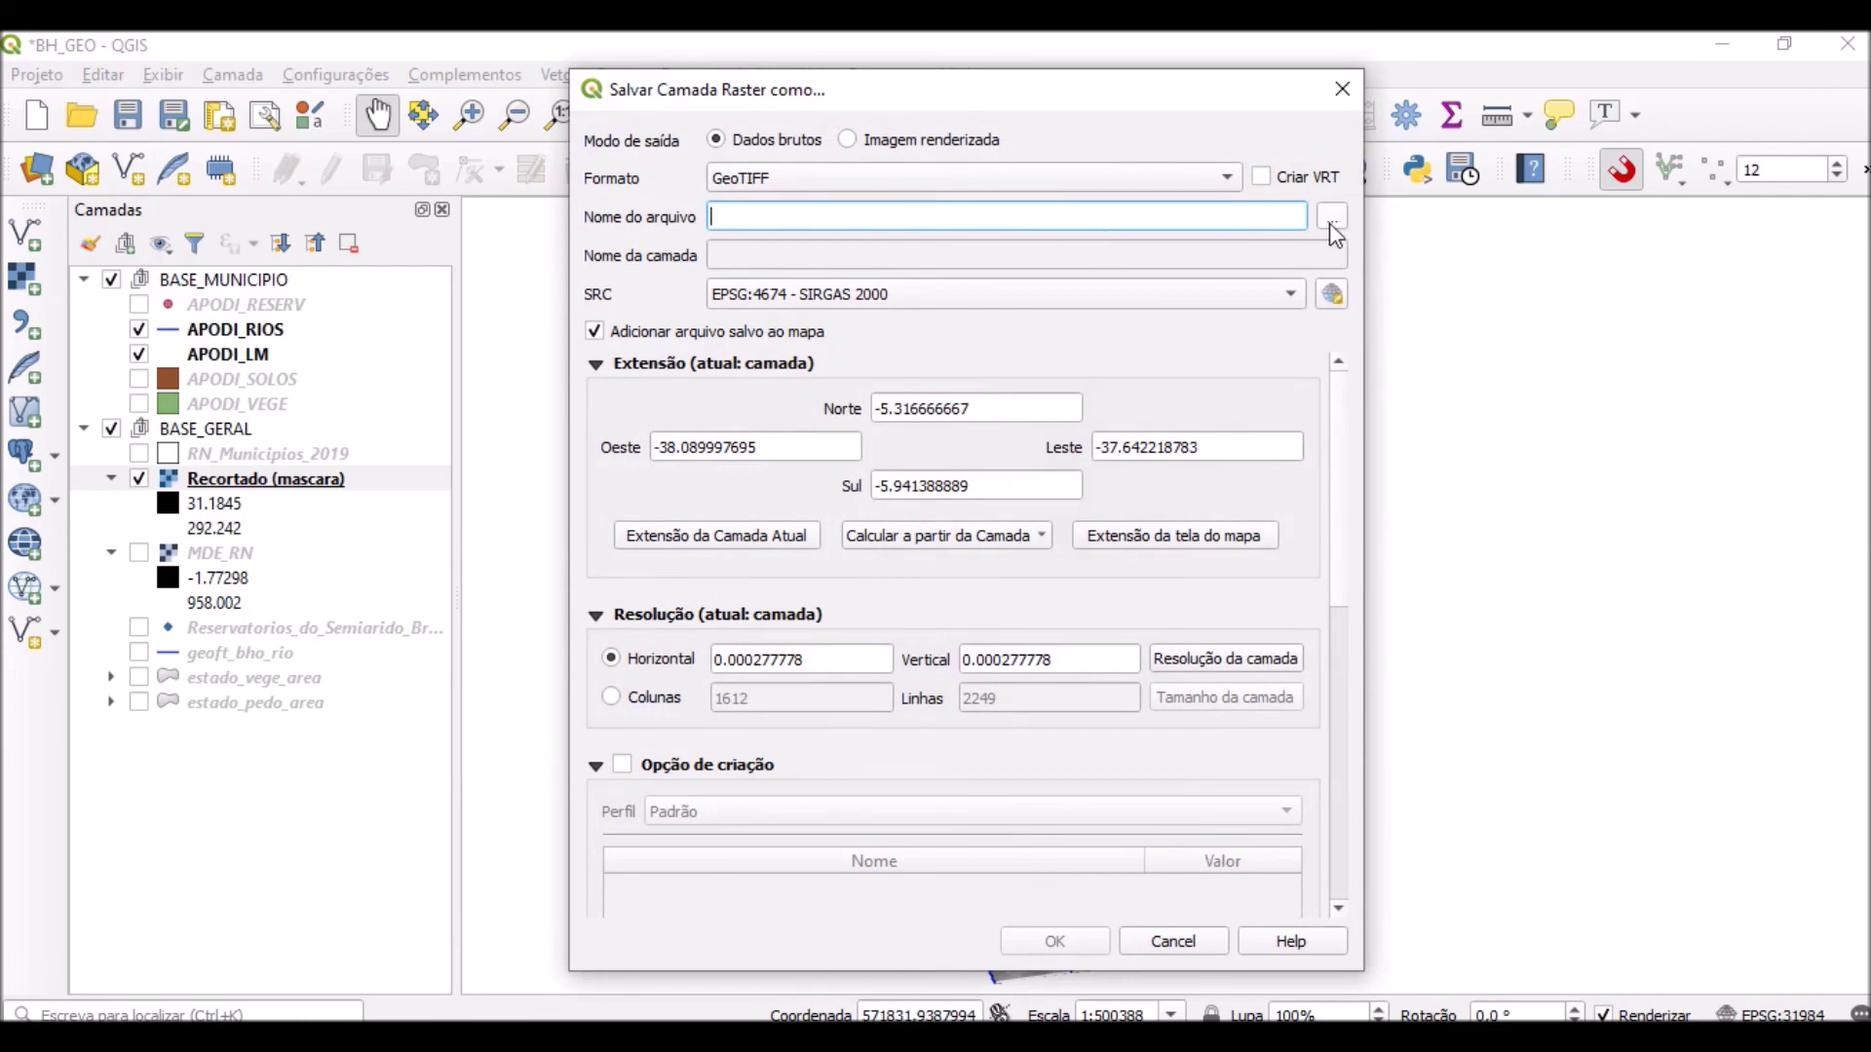
left_click(1332, 220)
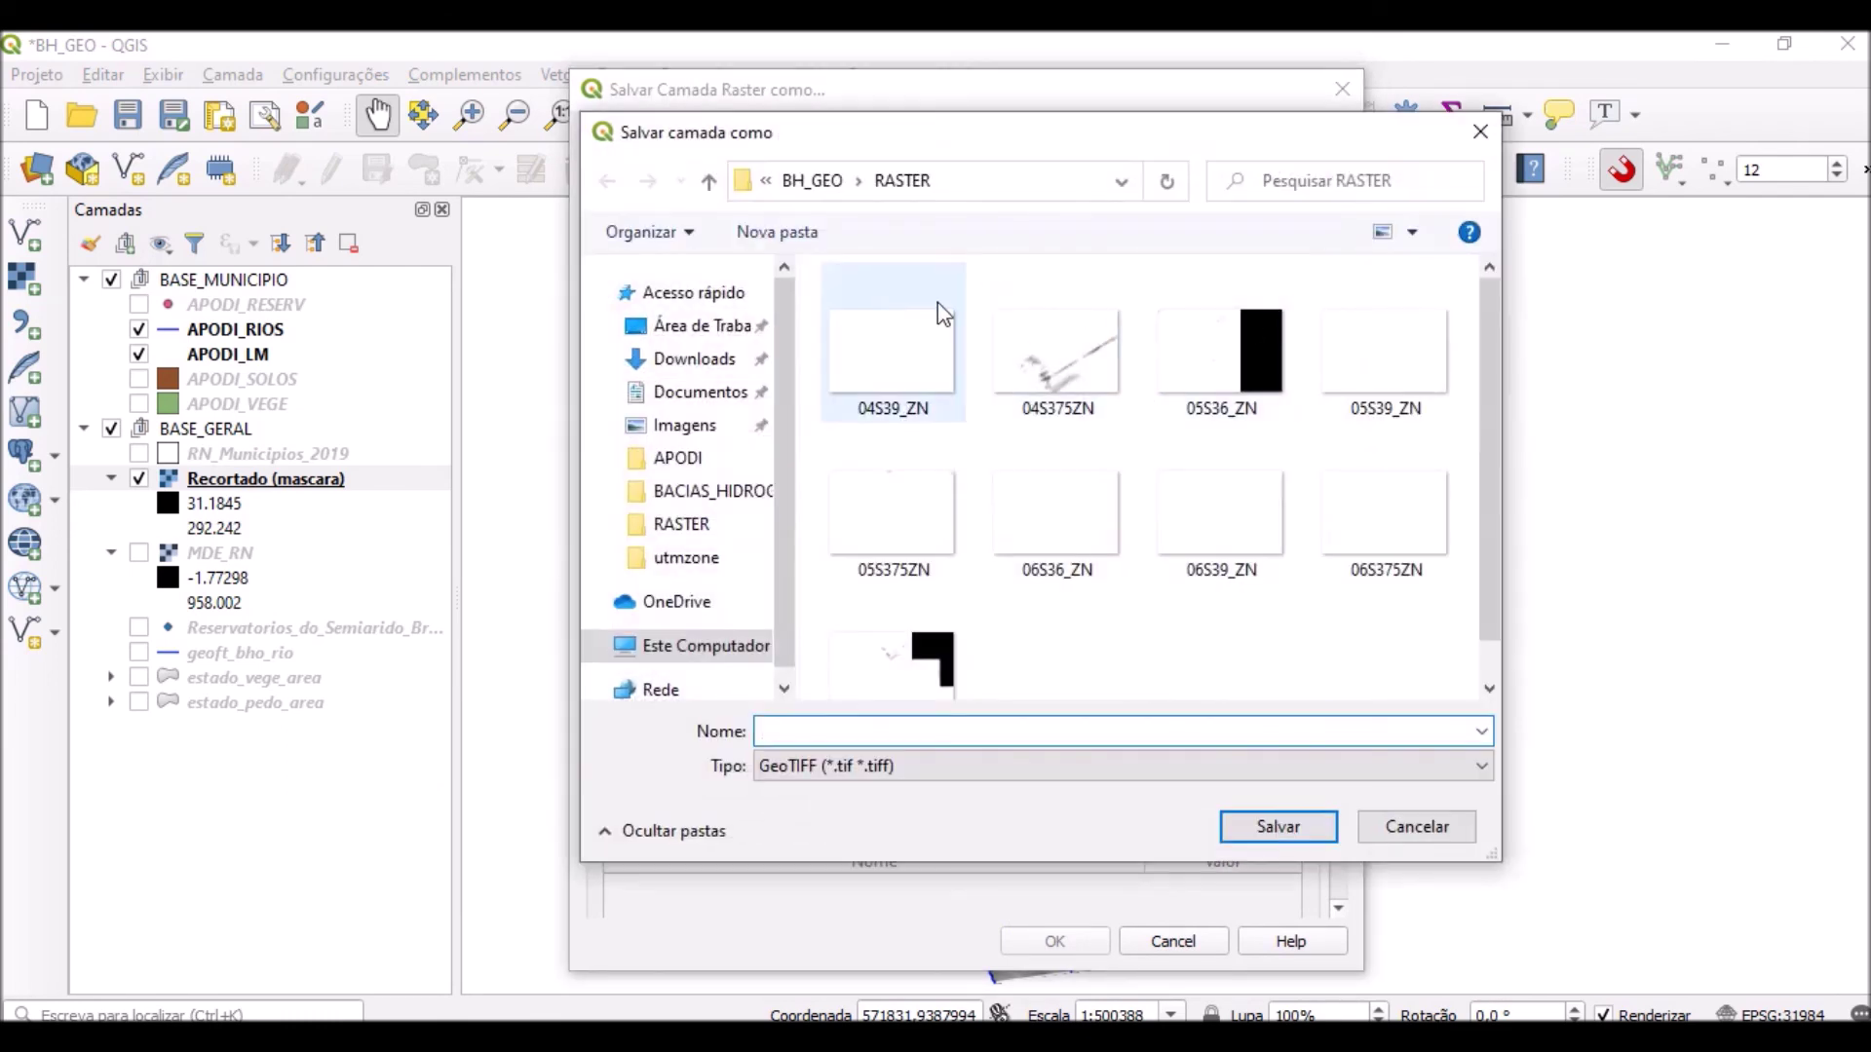
left_click(708, 183)
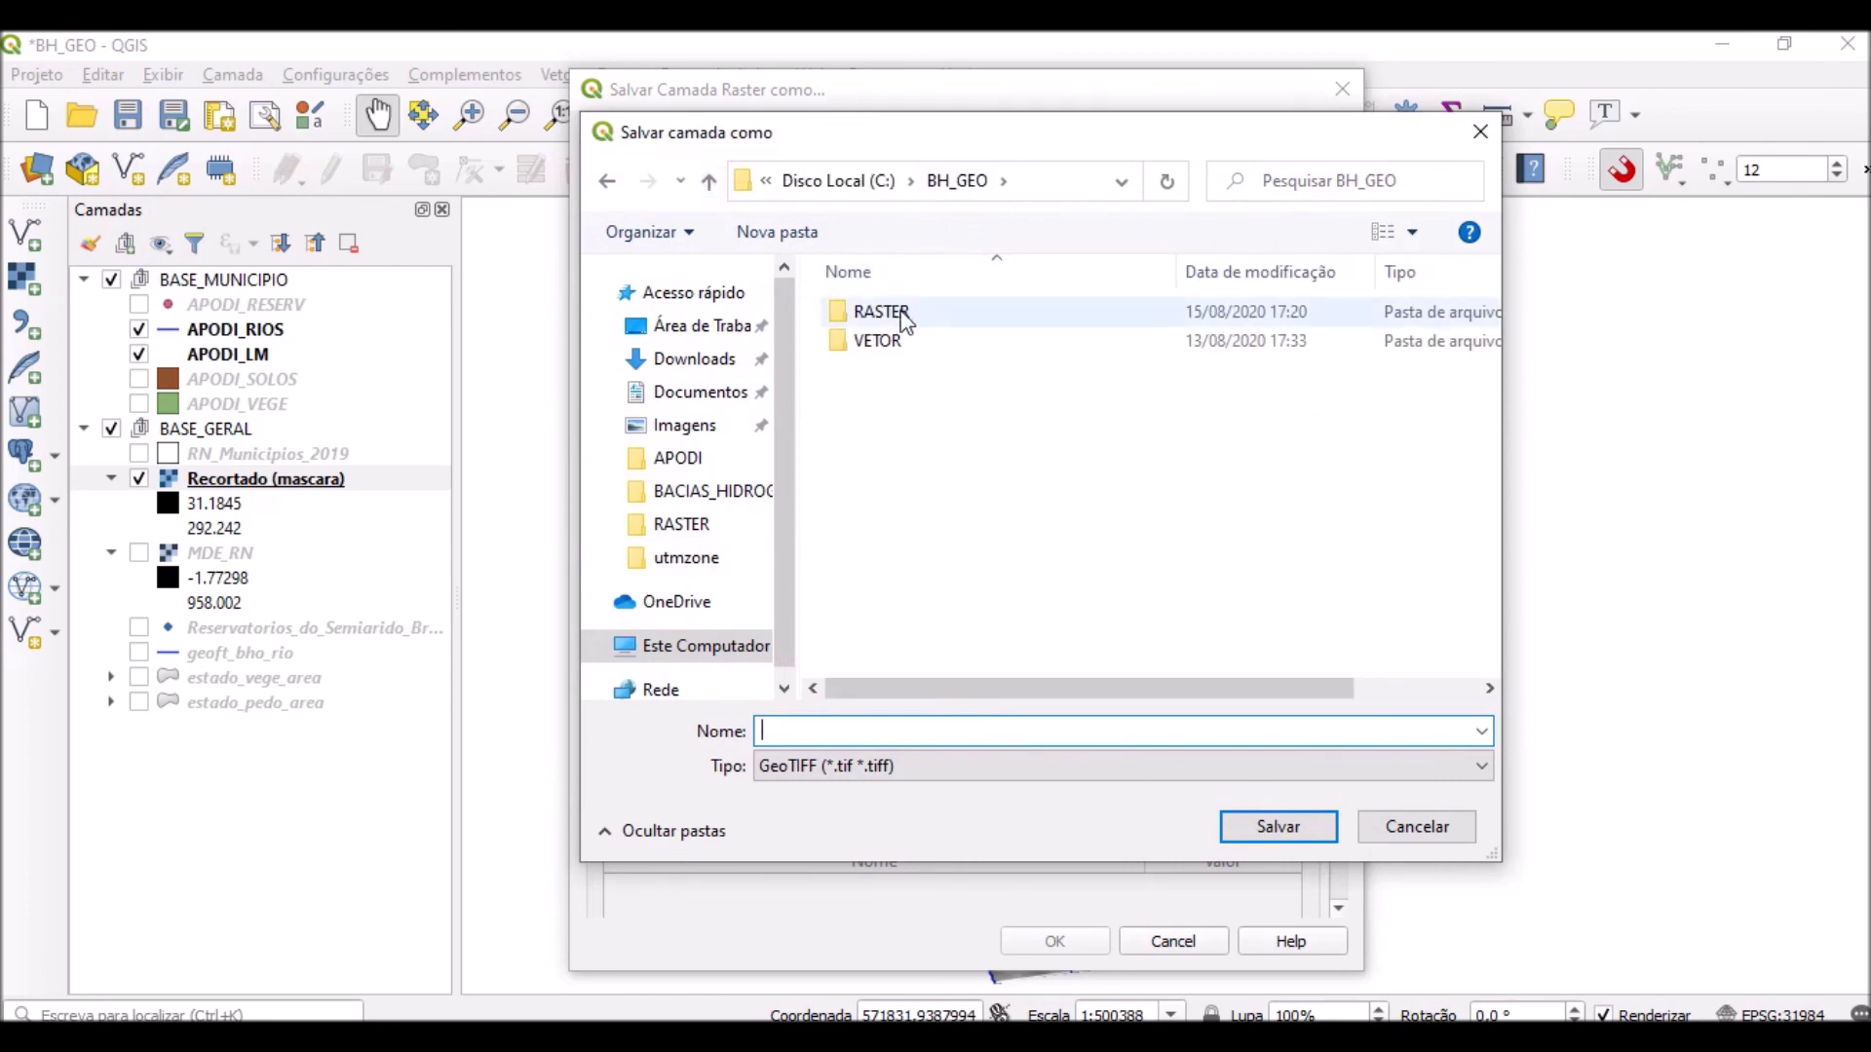
right_click(862, 377)
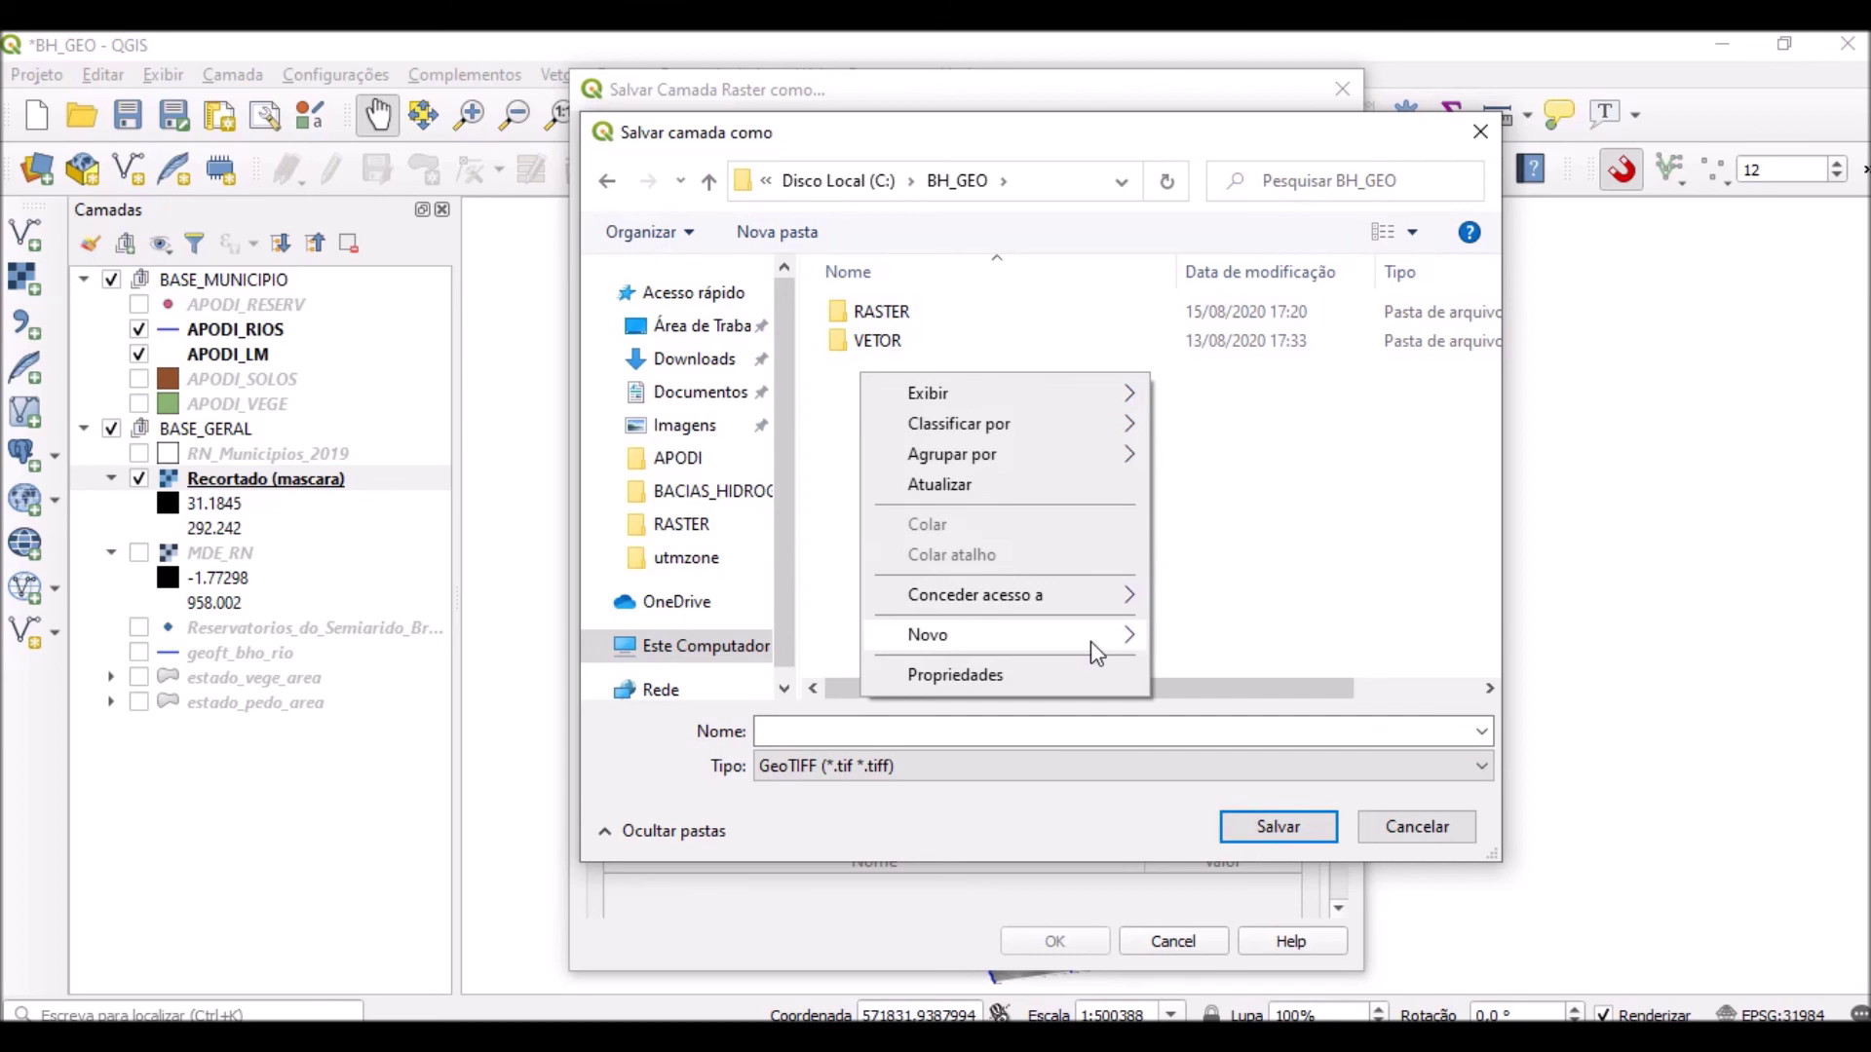
mouse_move(1130, 645)
left_click(1208, 636)
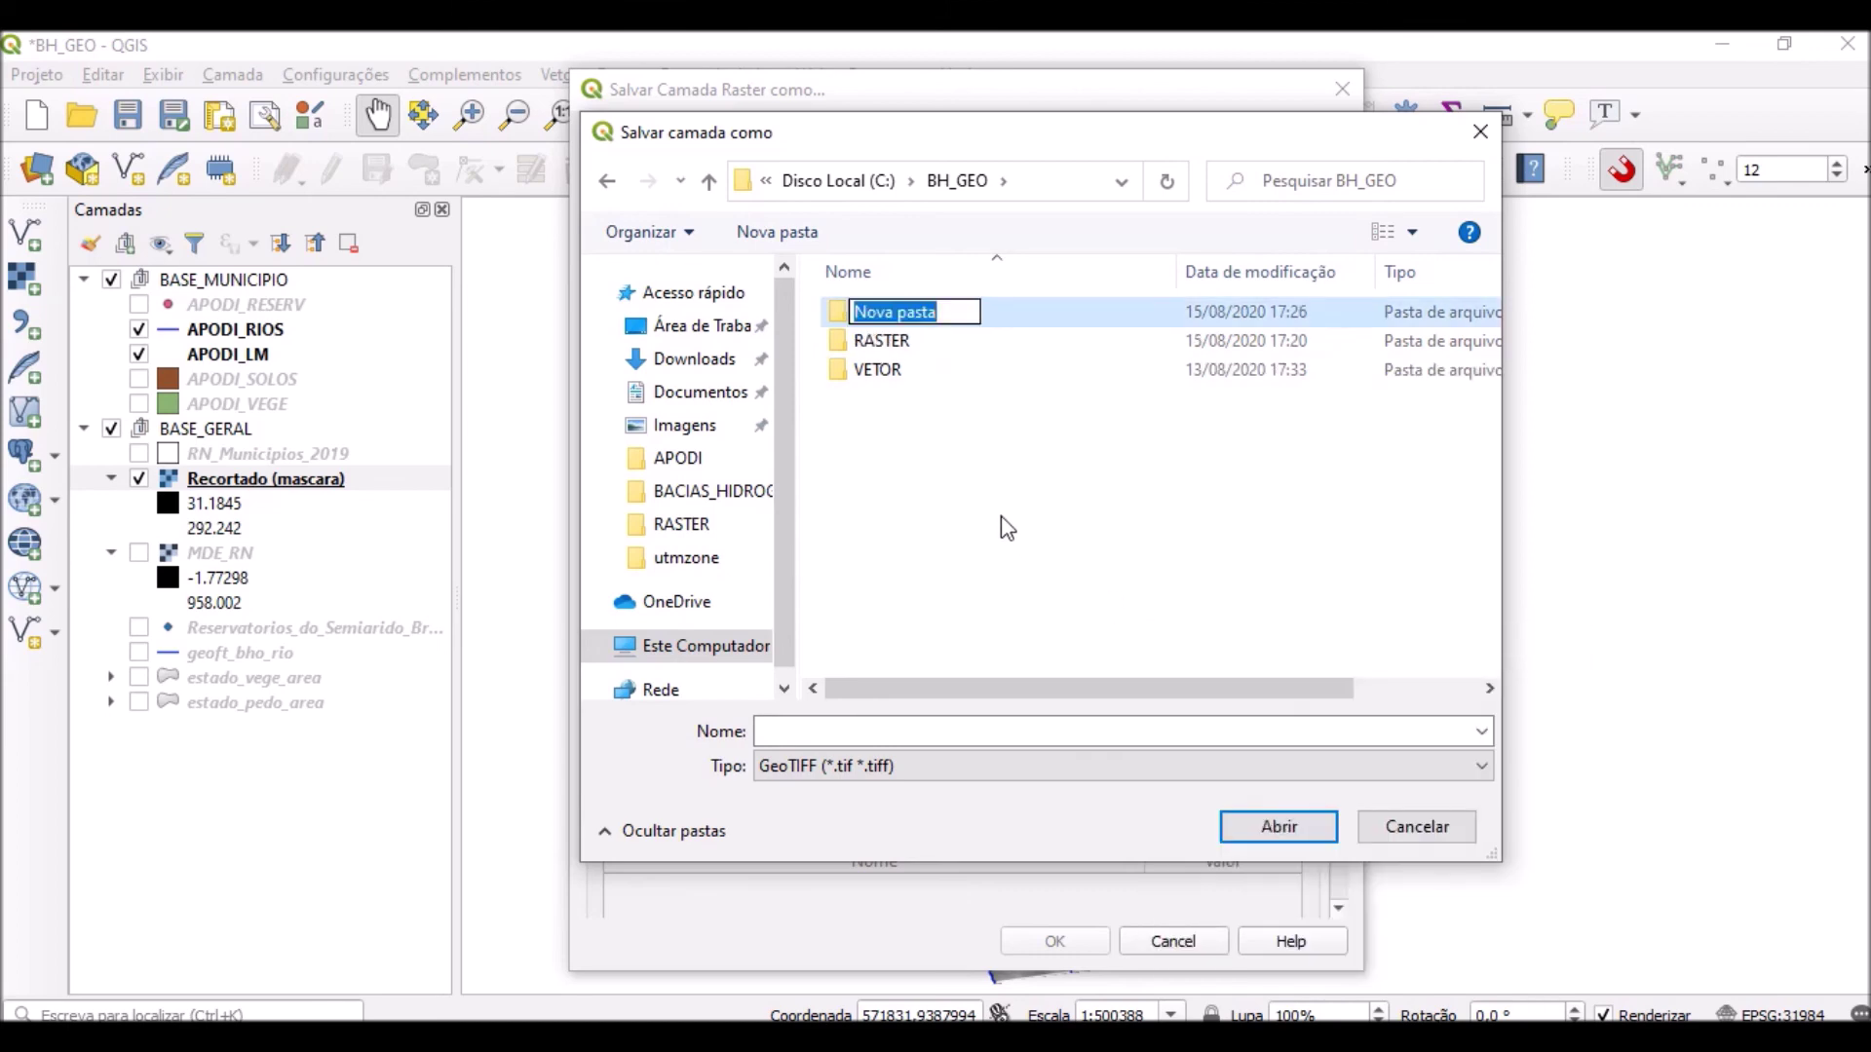
type("APODI")
key("Return")
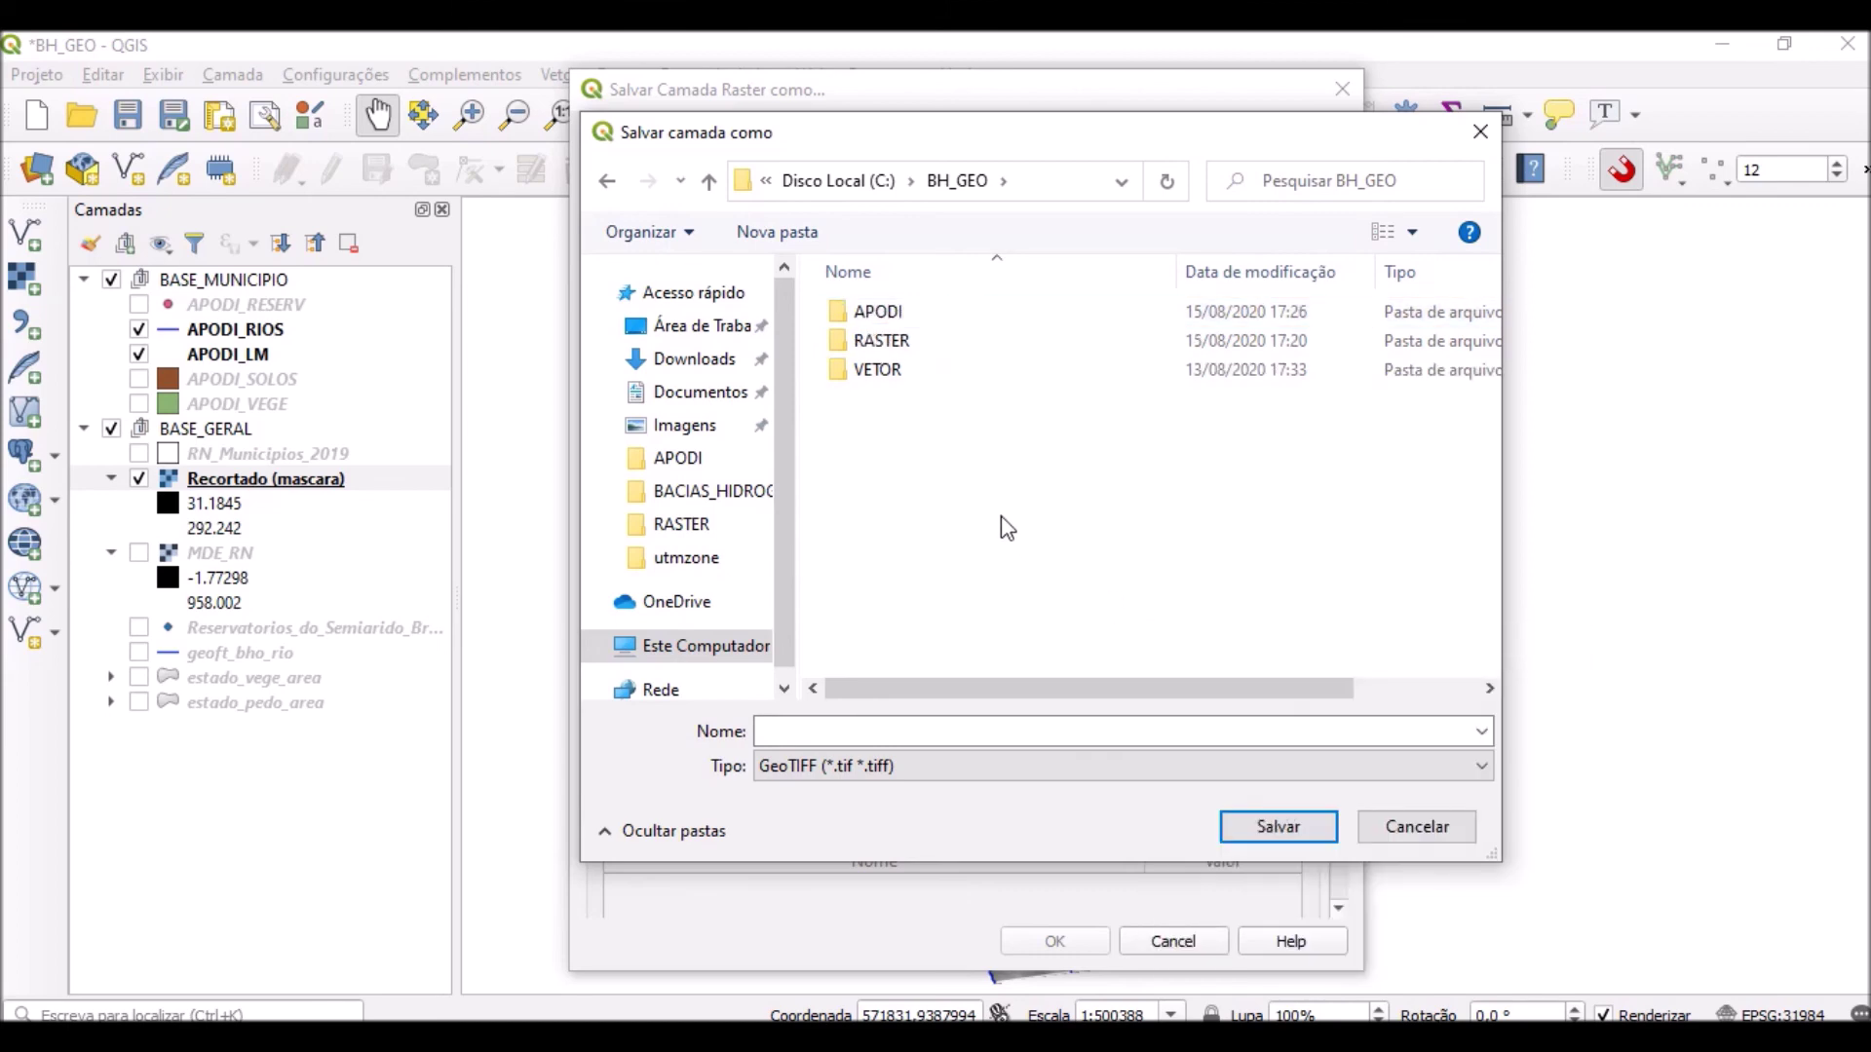
Set the export's output file to APODI_MDE in the new APODI folder, as GeoTIFF.
double_click(894, 314)
left_click(938, 733)
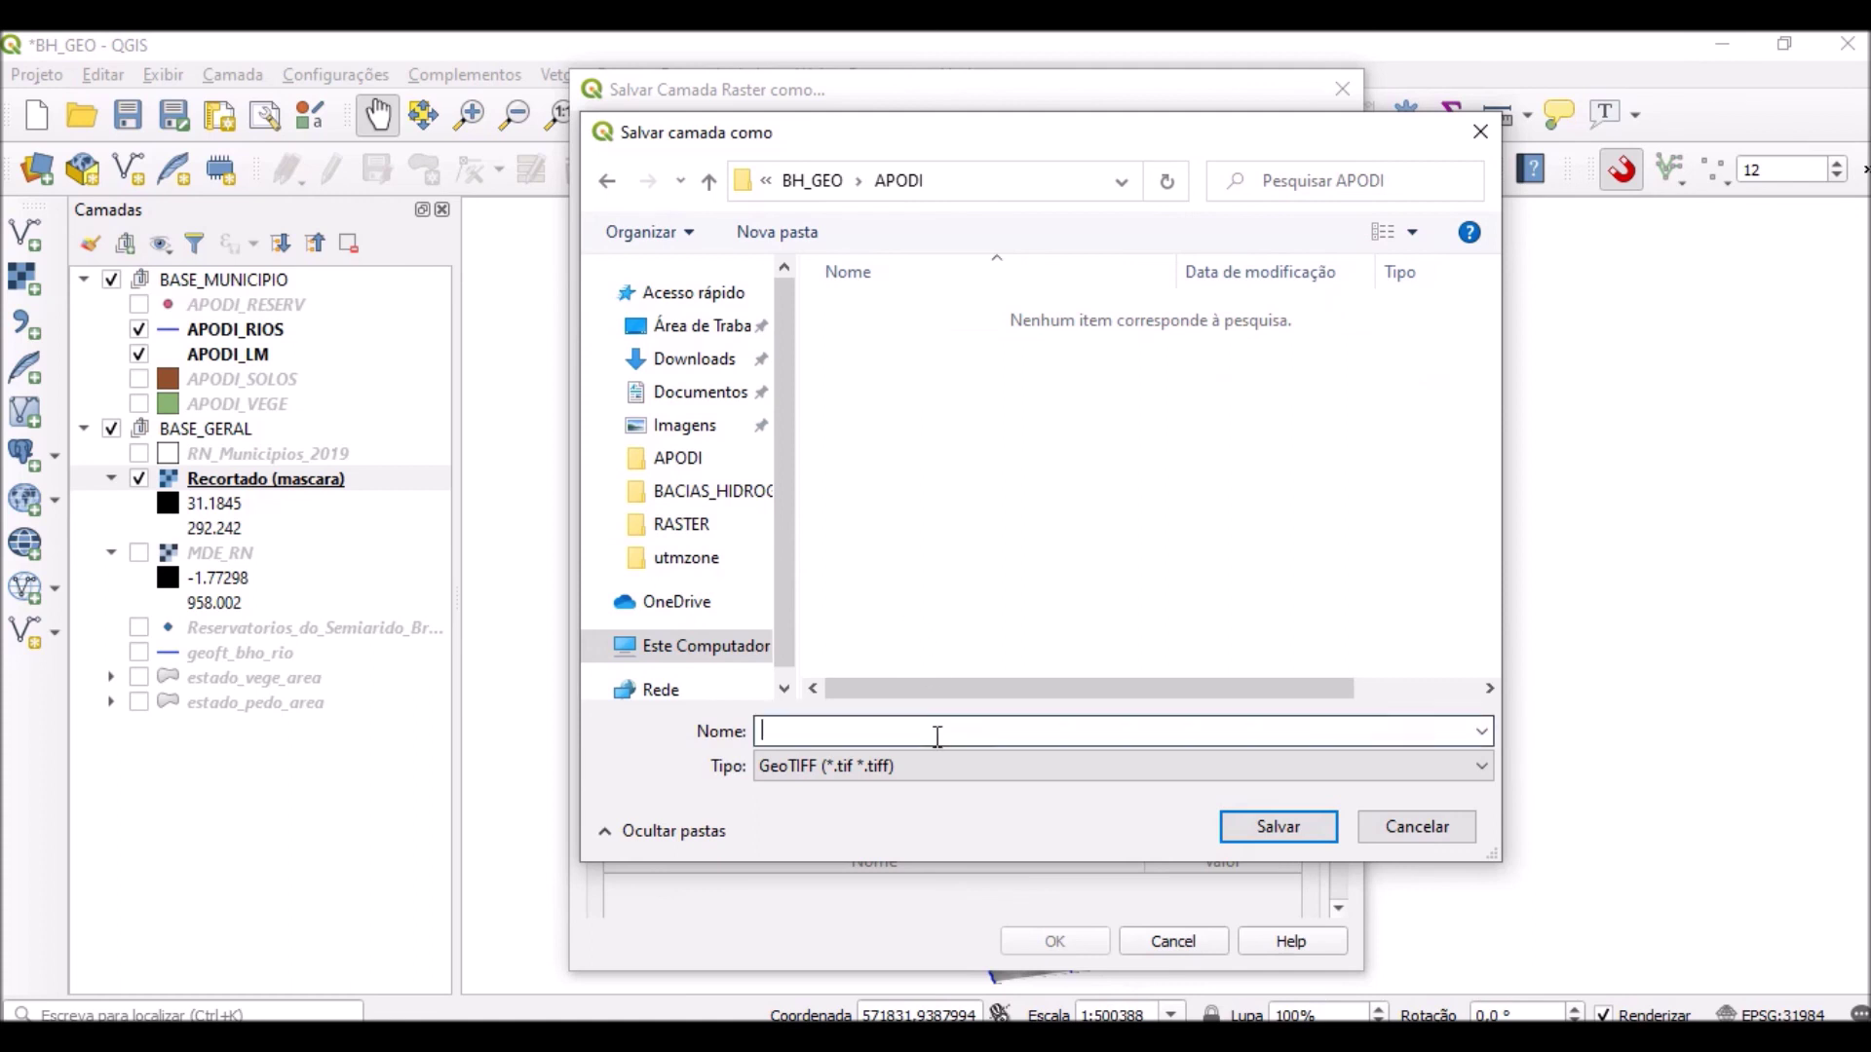
type("APODI_MDE")
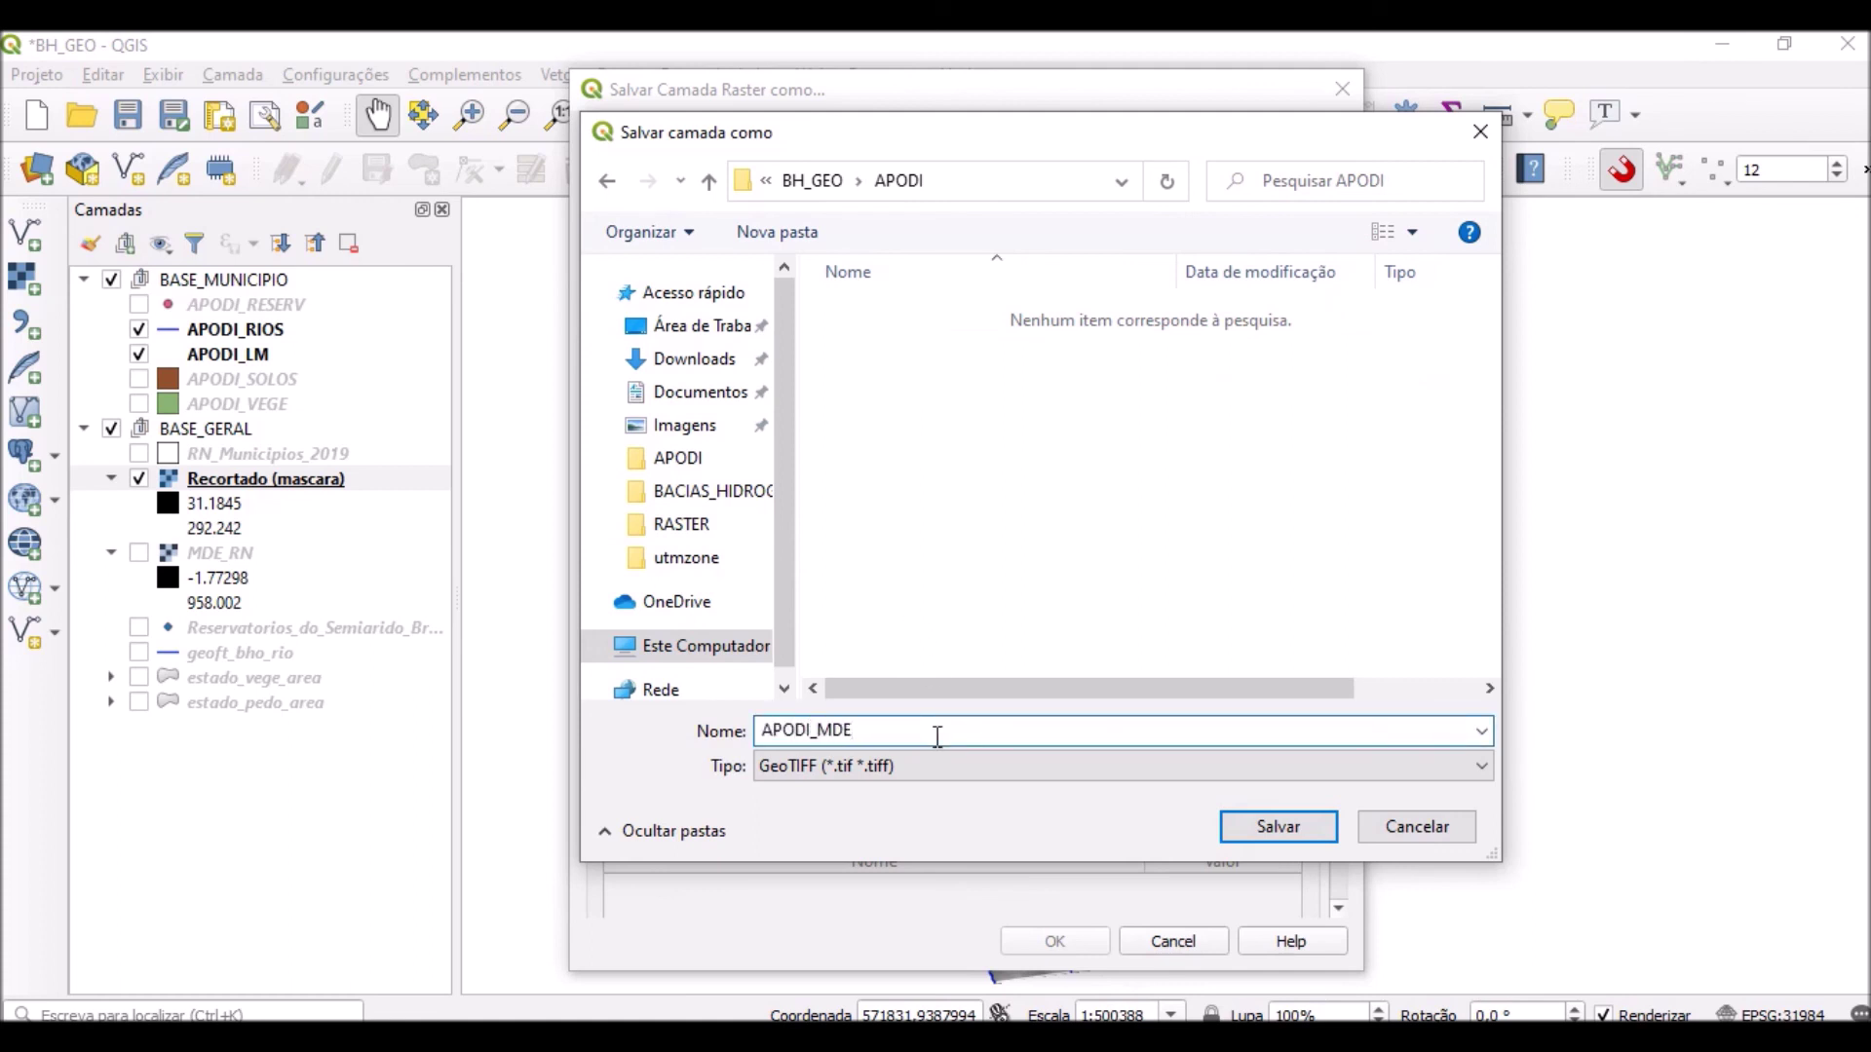
left_click(1311, 831)
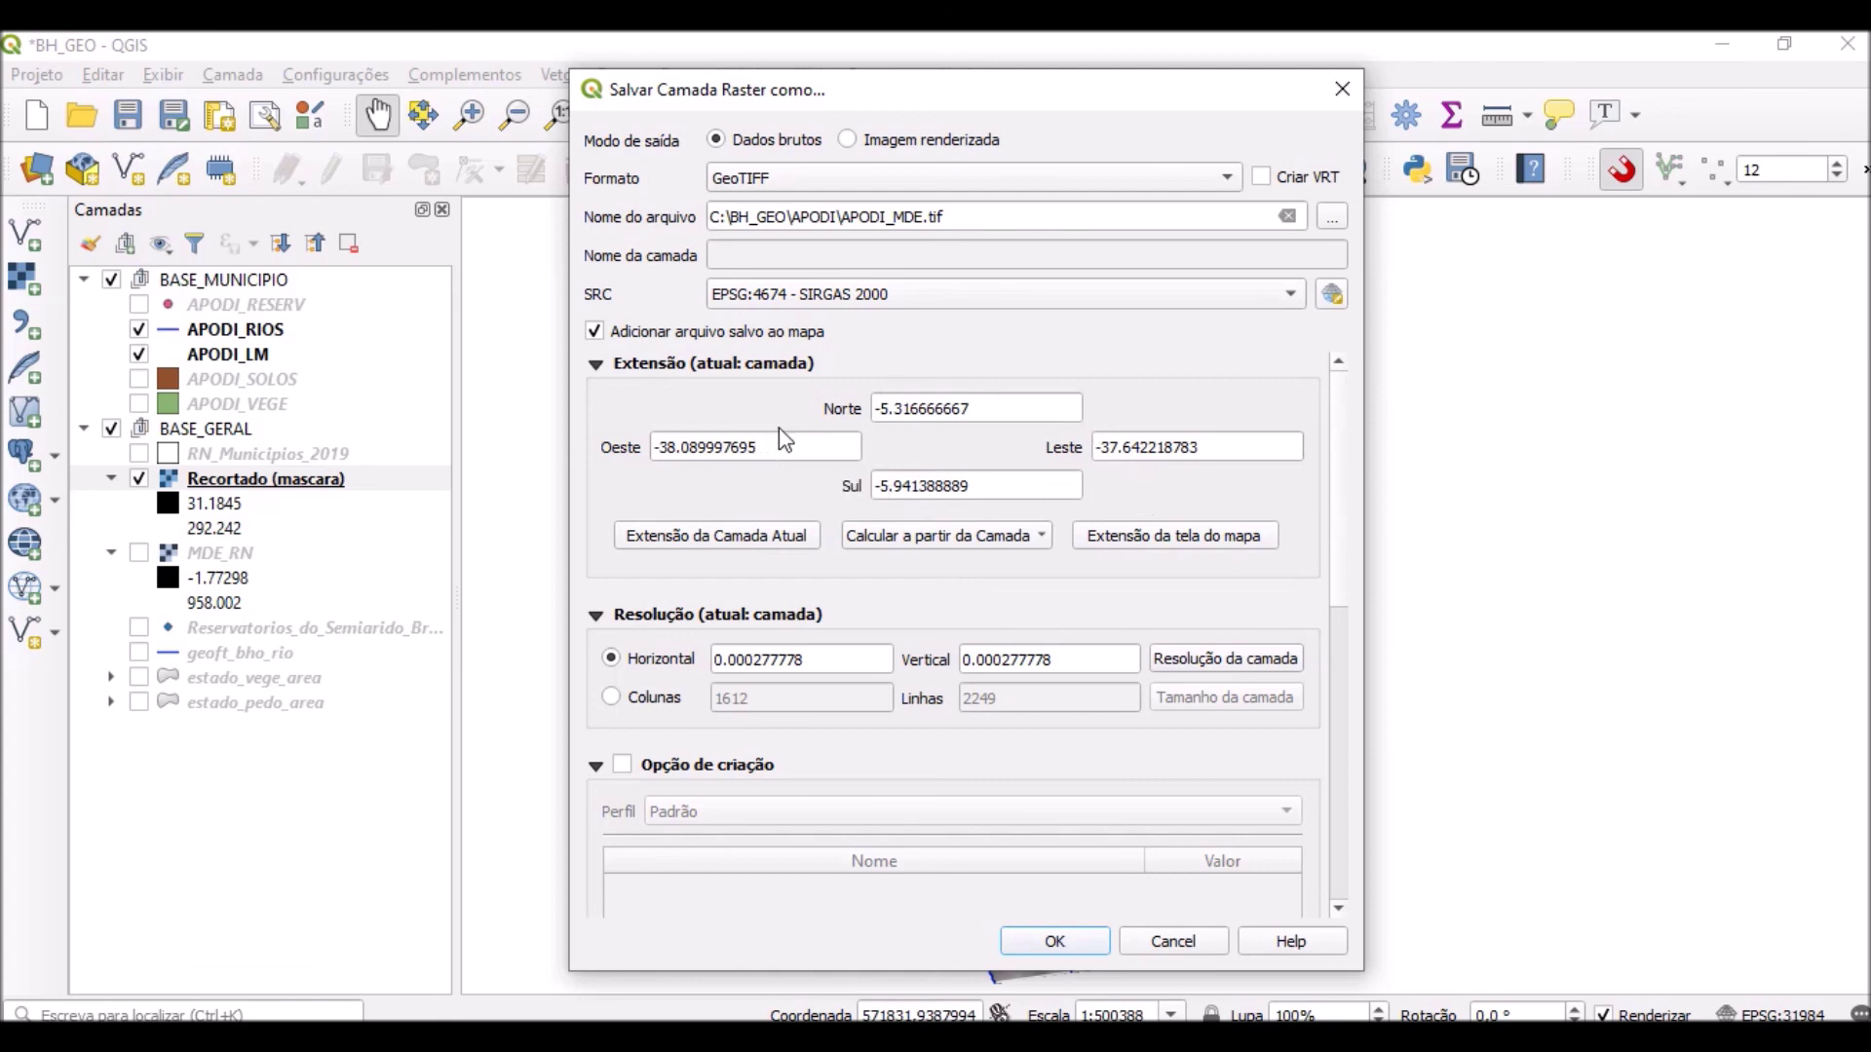
Set the export's coordinate system to the project's EPSG:31984 - SIRGAS 2000 / UTM zone 24S and save the raster.
left_click(955, 296)
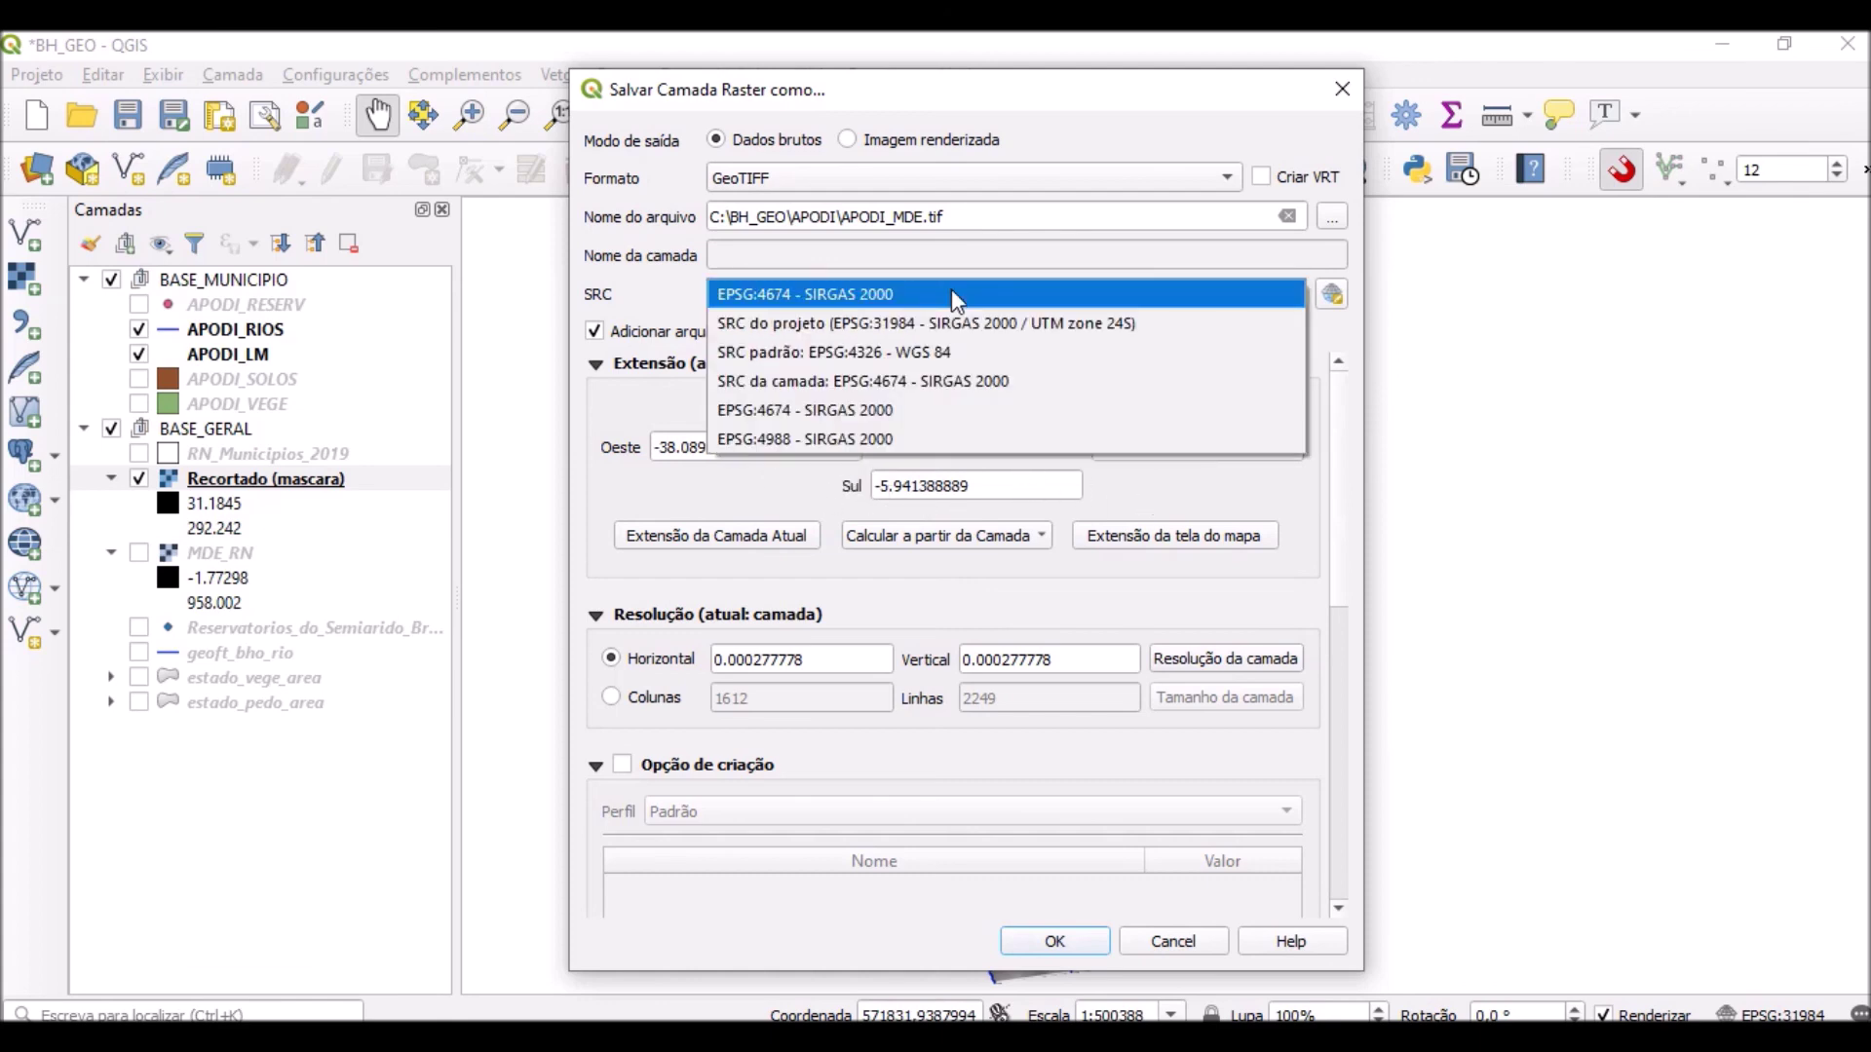
left_click(1150, 324)
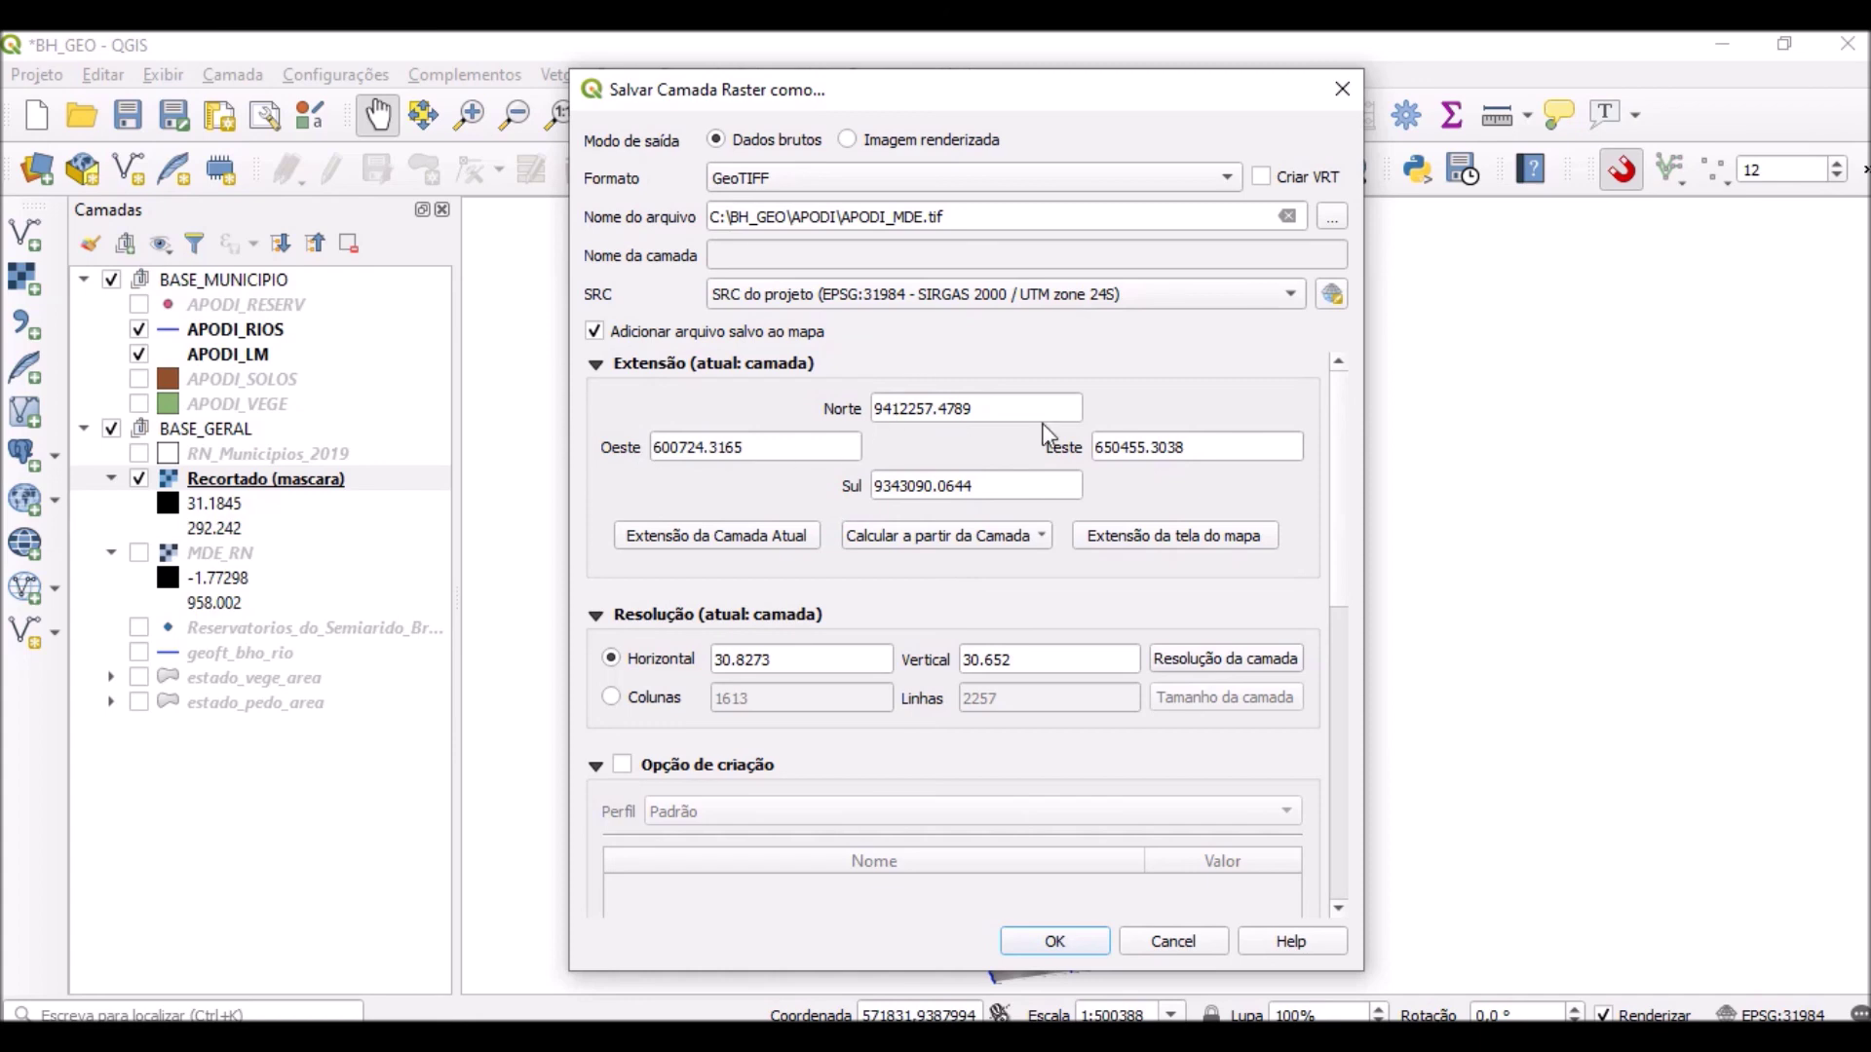
left_click(1056, 941)
left_click(418, 479)
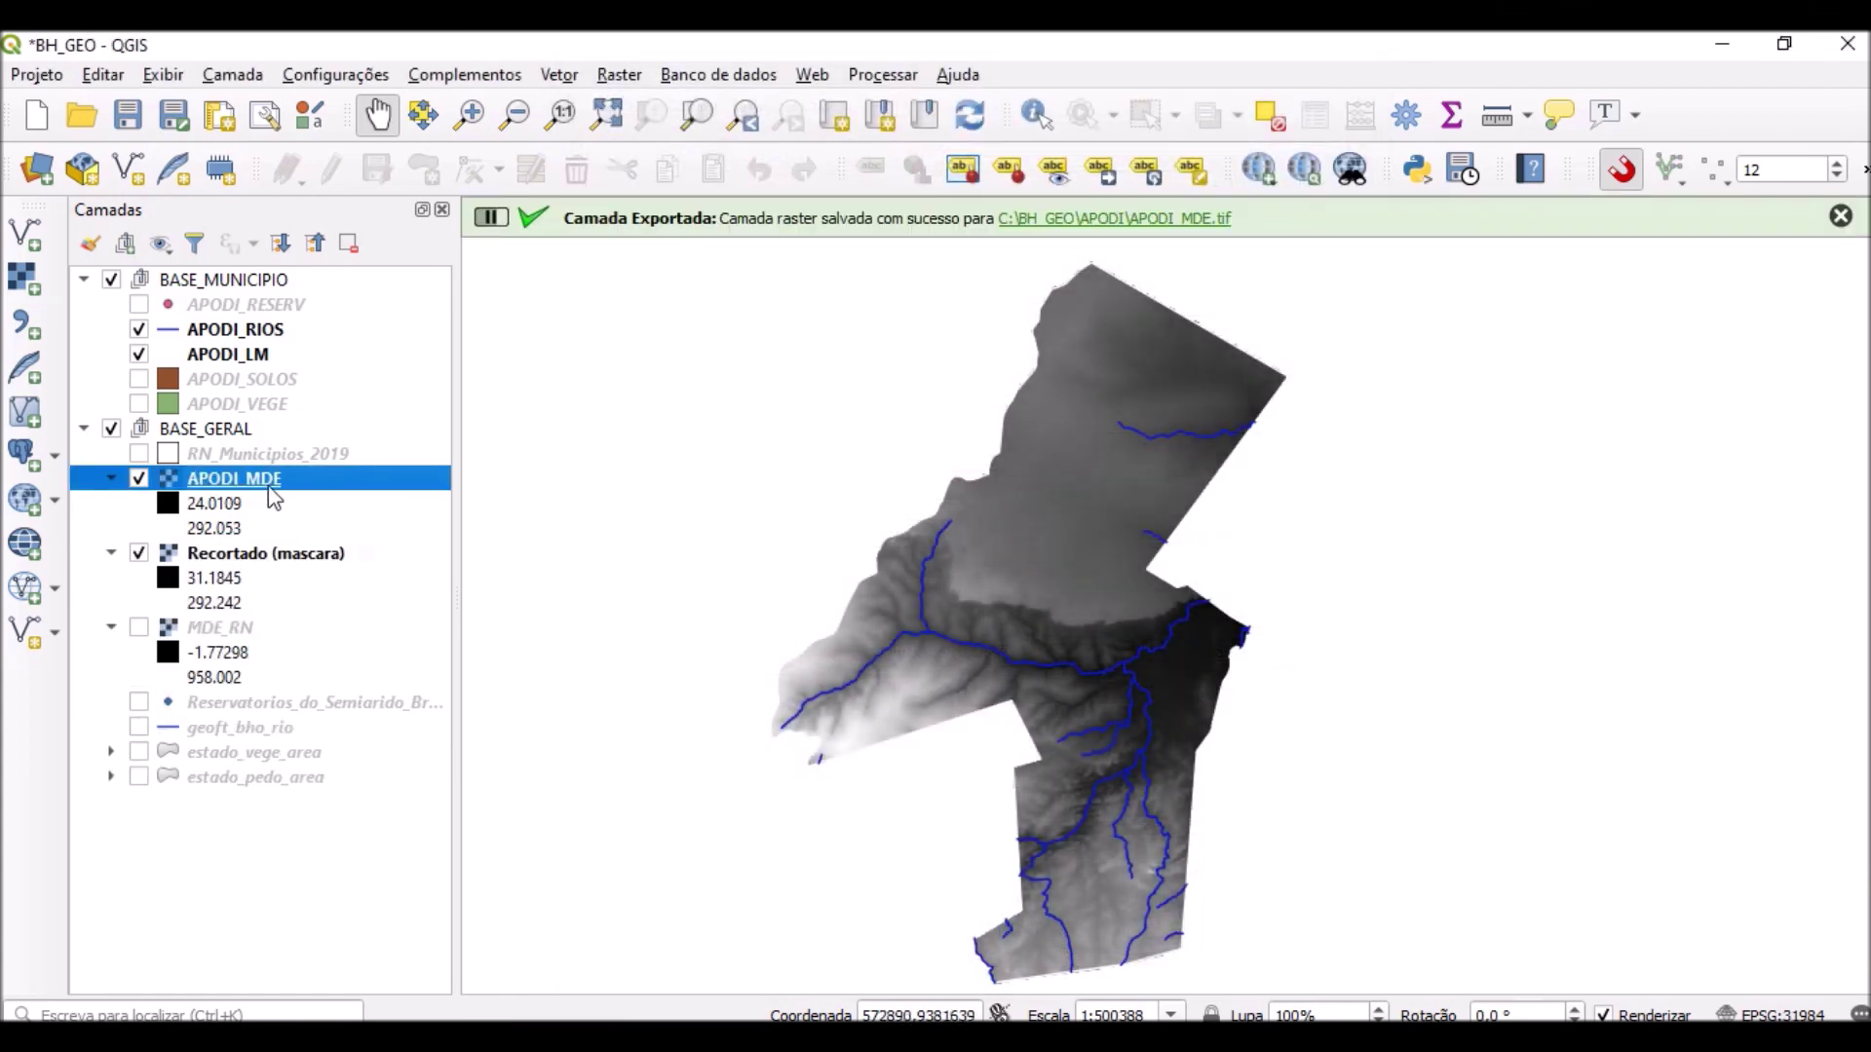
Remove the temporary Recortado (mascara) layer from the project.
right_click(291, 561)
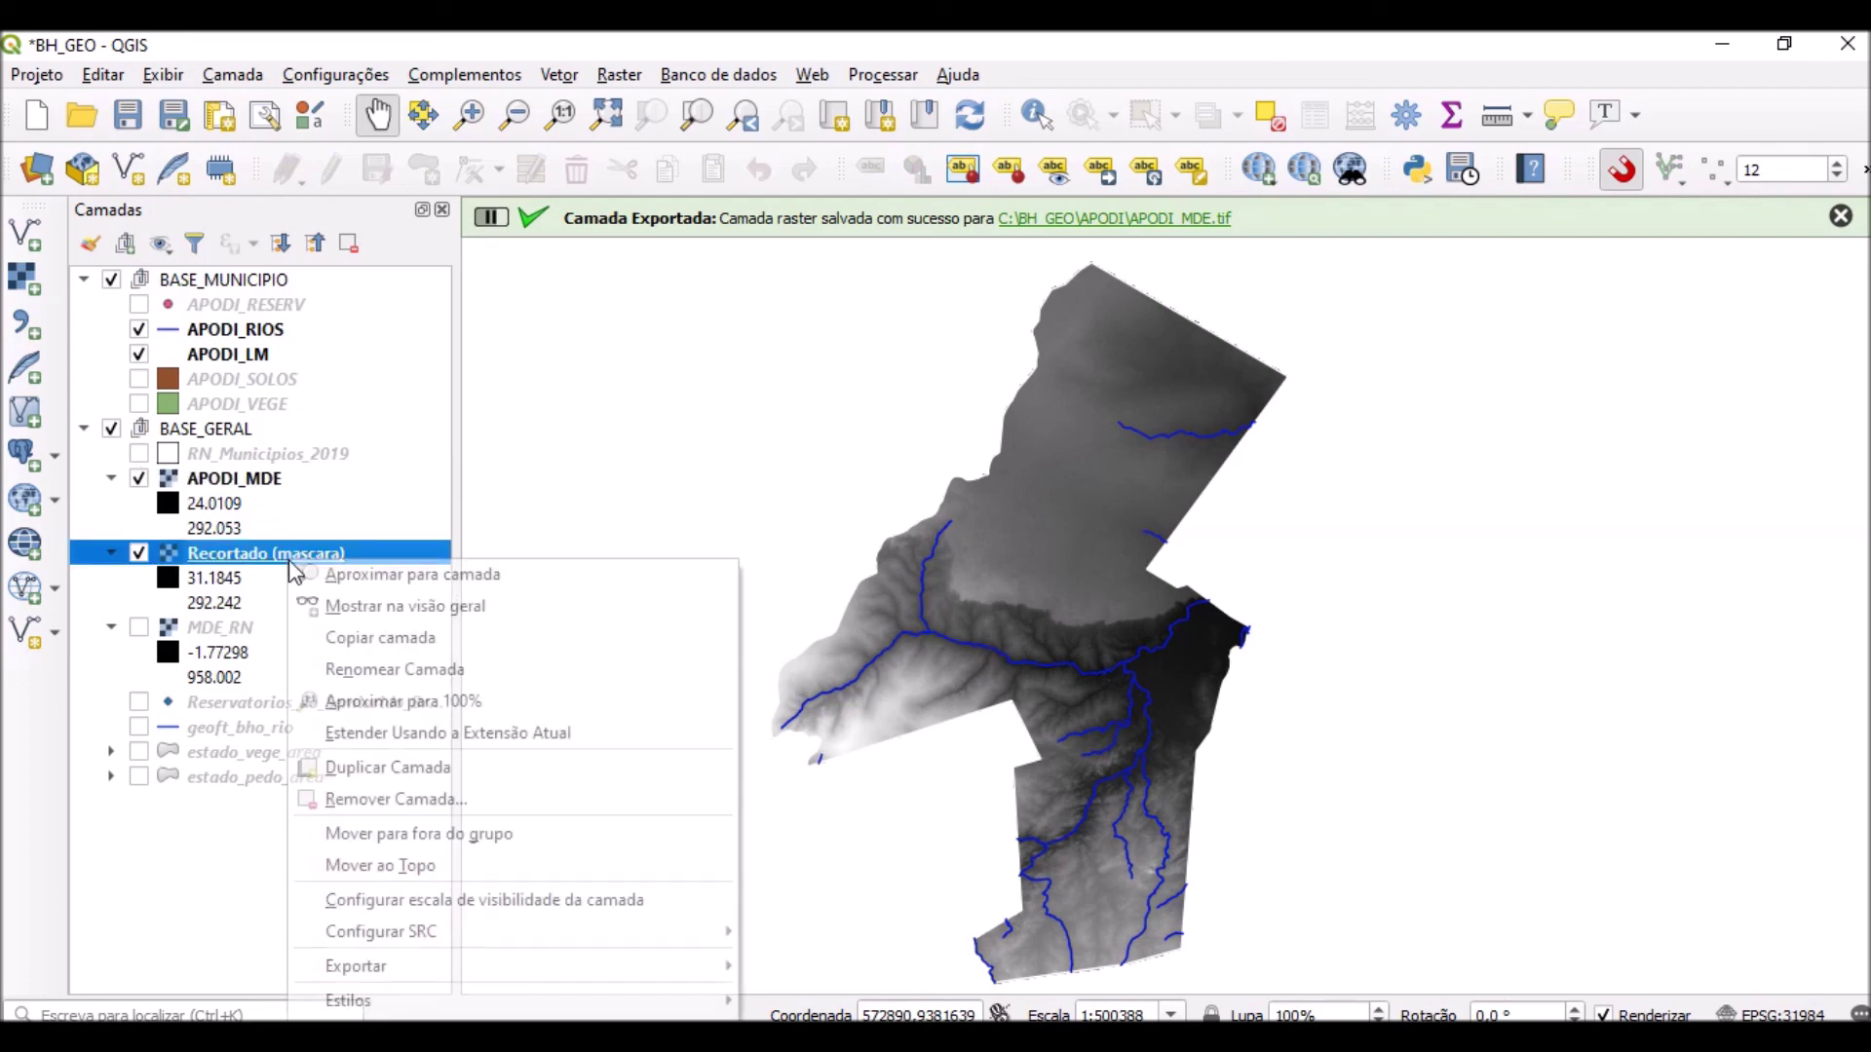
left_click(424, 799)
left_click(959, 573)
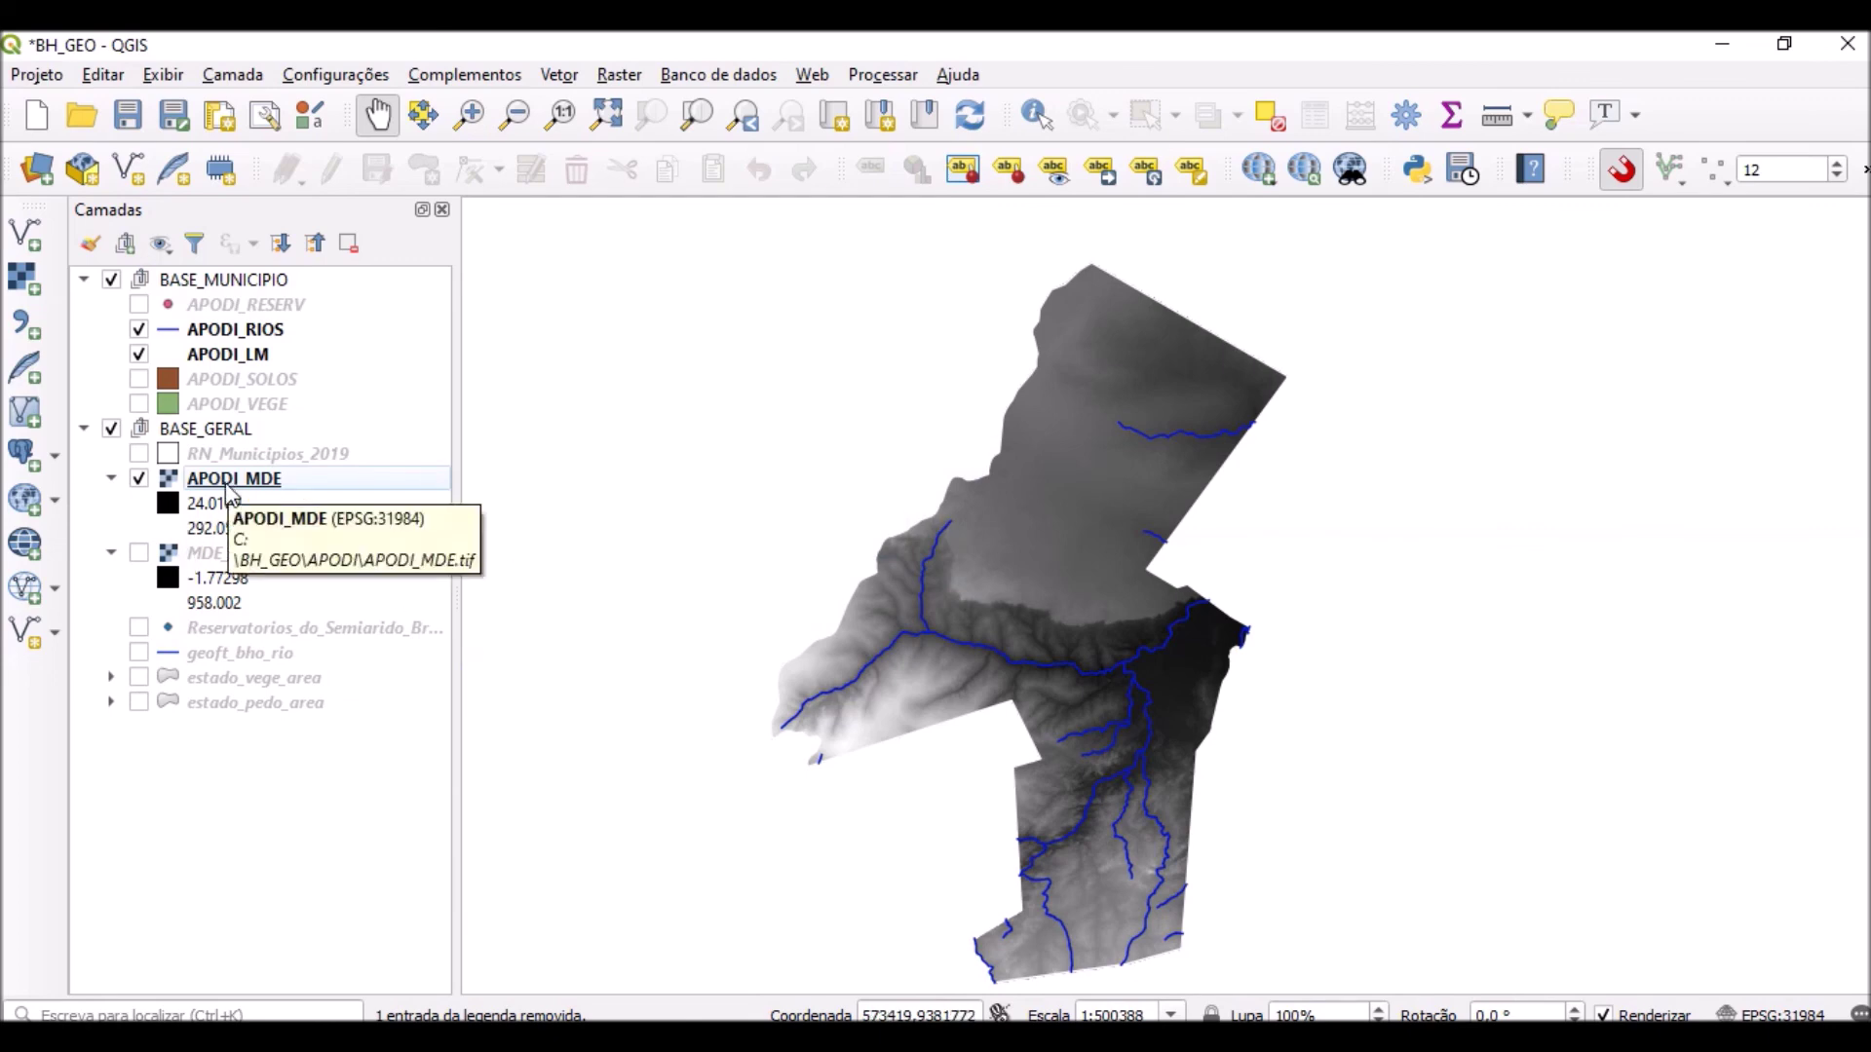
Move the APODI_MDE layer into the BASE_MUNICIPIO group, directly below APODI_LM.
left_click(228, 485)
left_click_drag(227, 485, 256, 356)
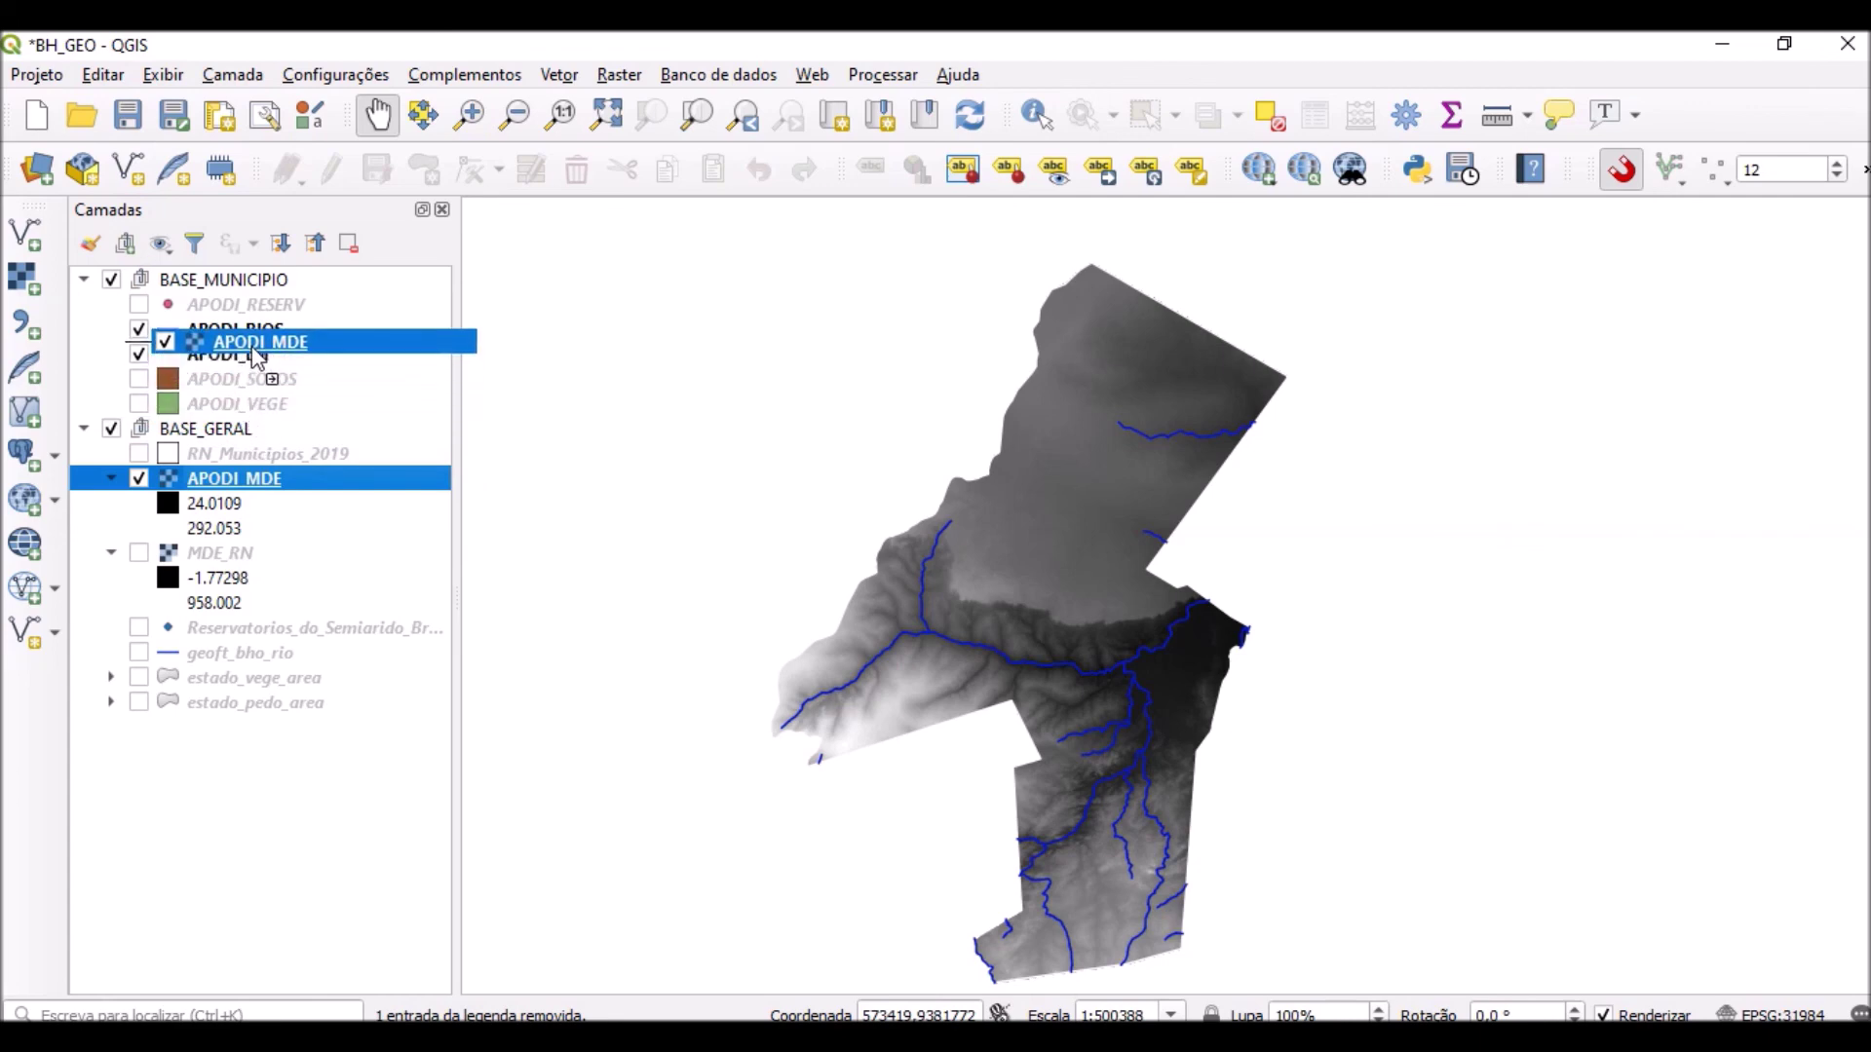
left_click_drag(256, 356, 261, 378)
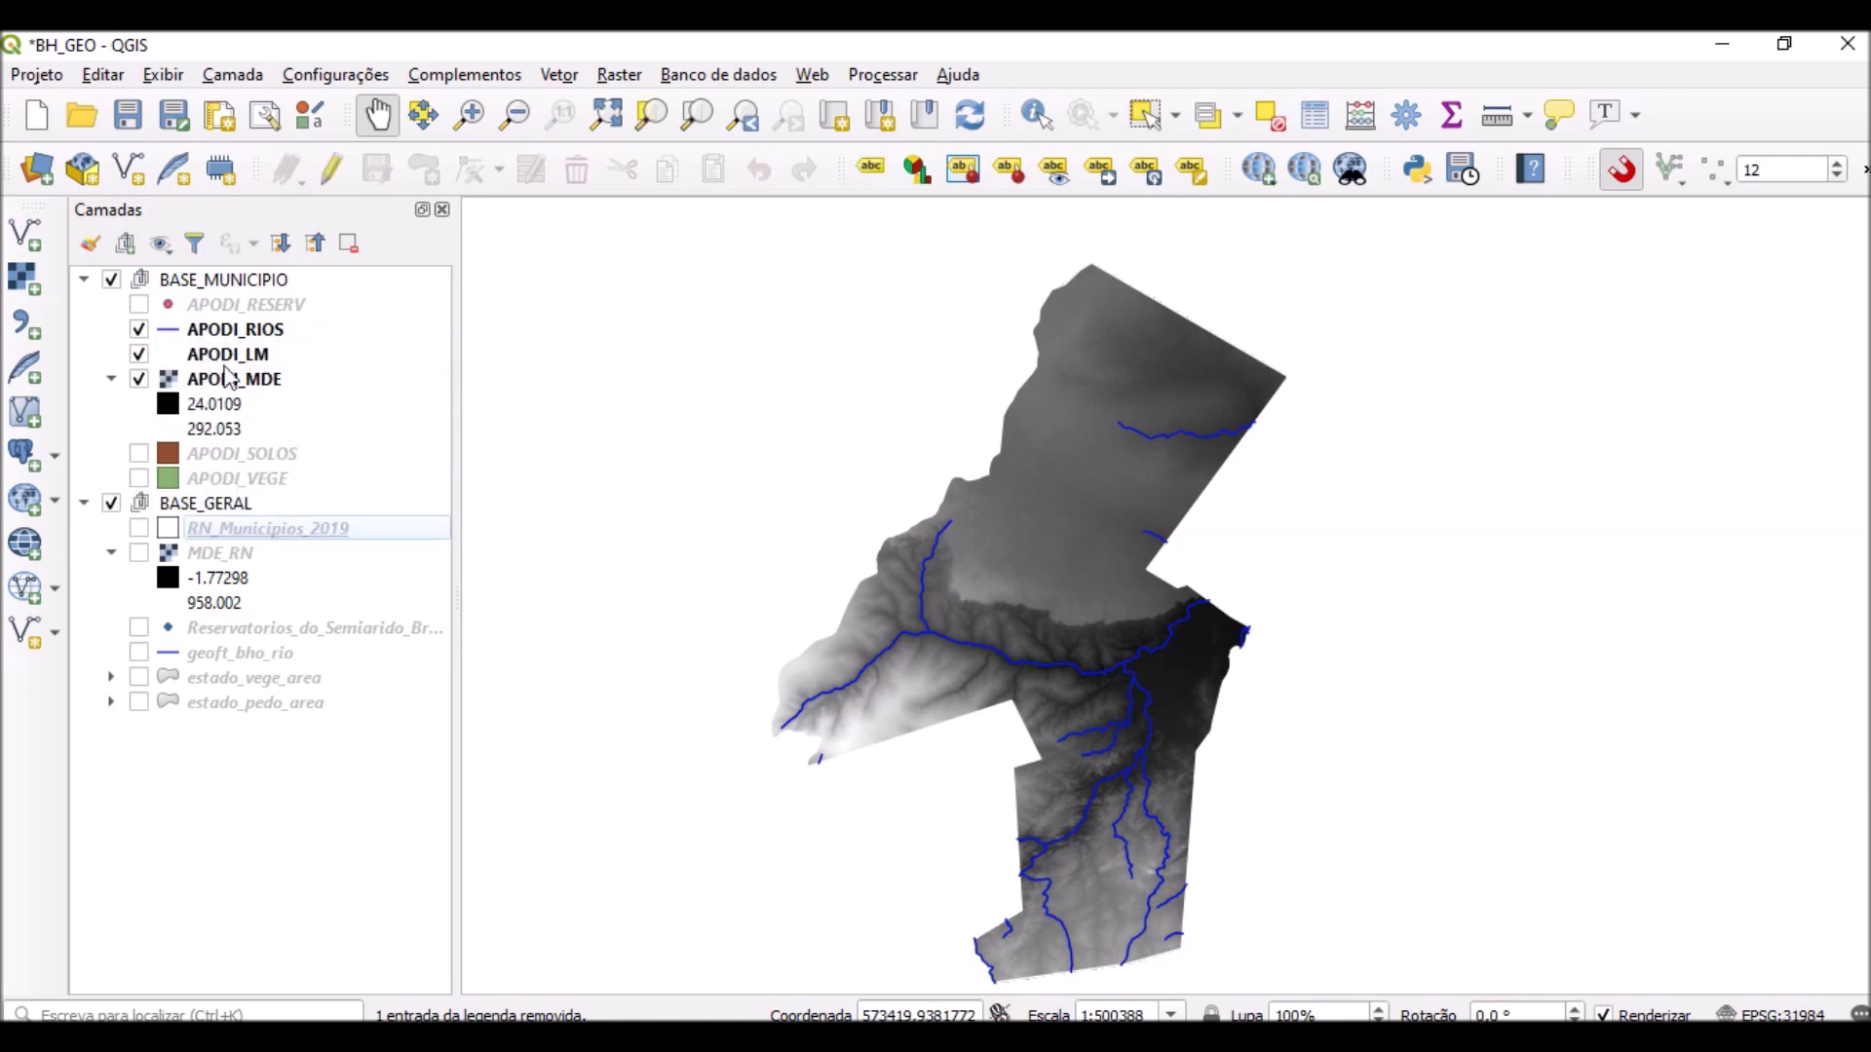
Change the stroke color of the APODI_LM layer's simple fill to black and apply it.
right_click(228, 354)
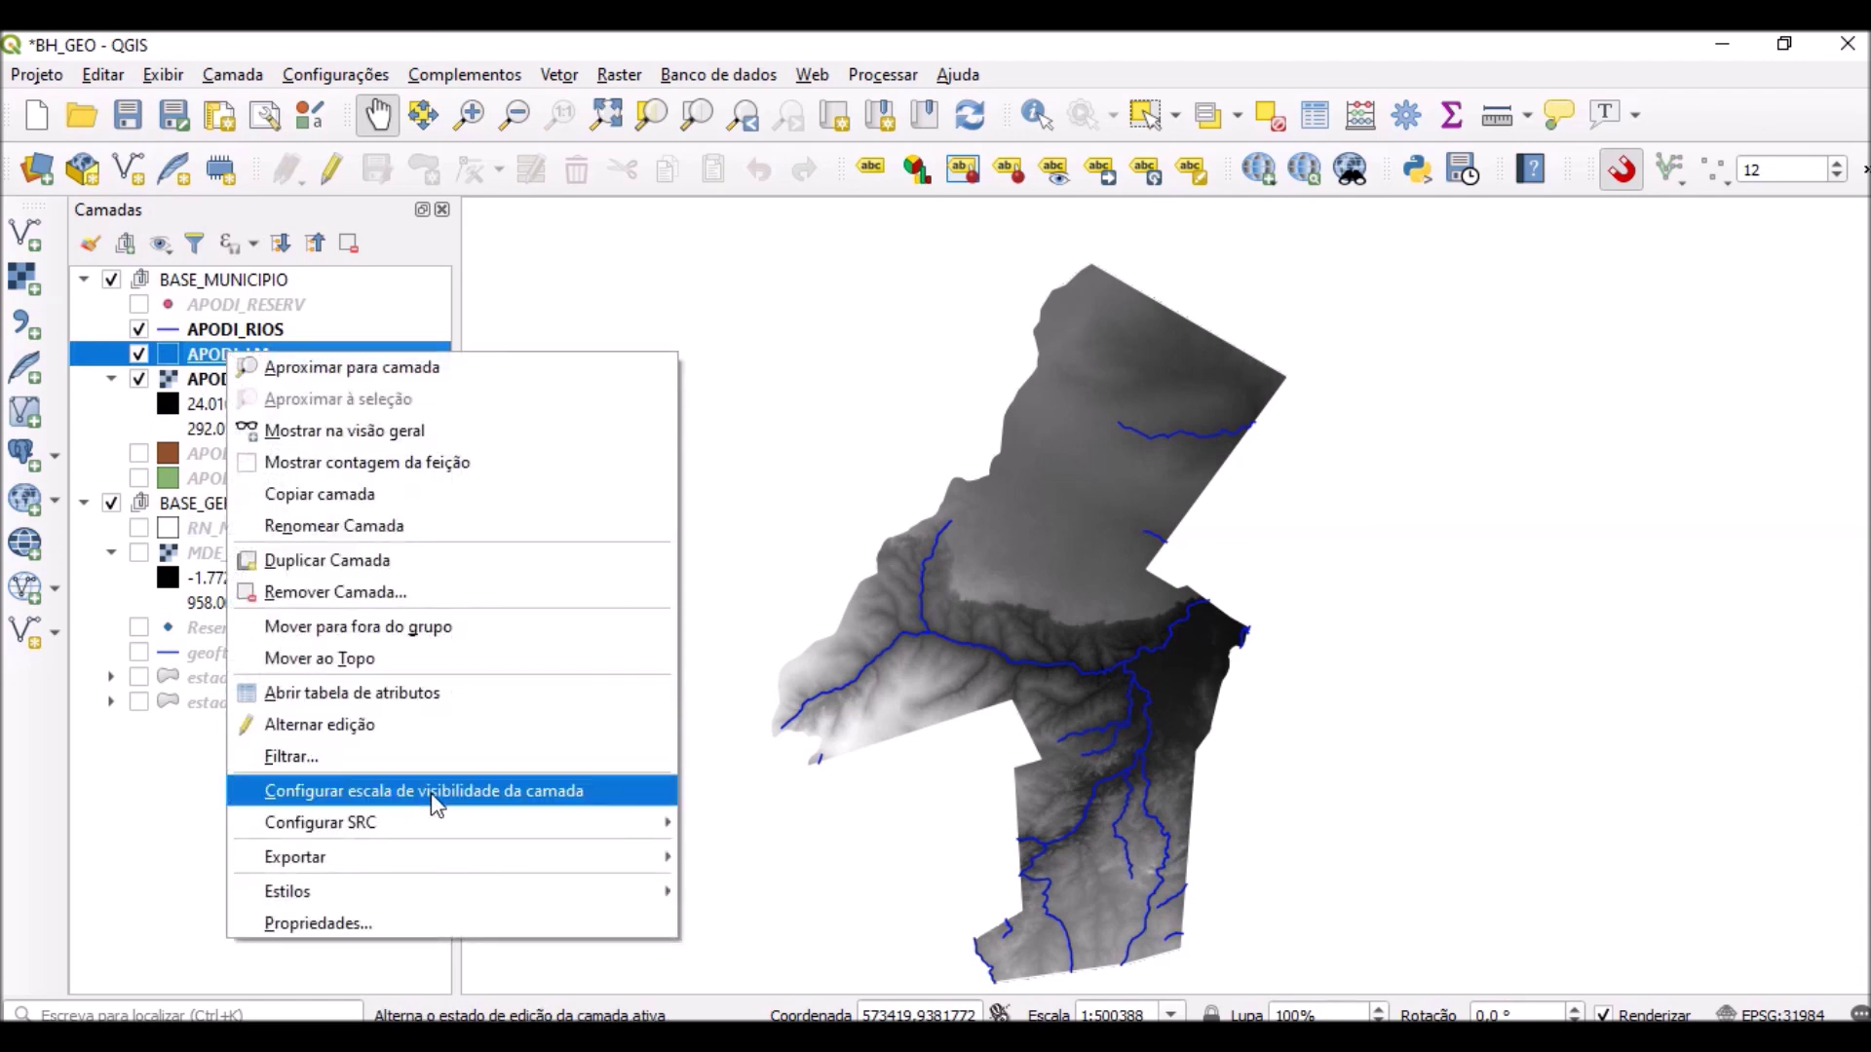
left_click(390, 922)
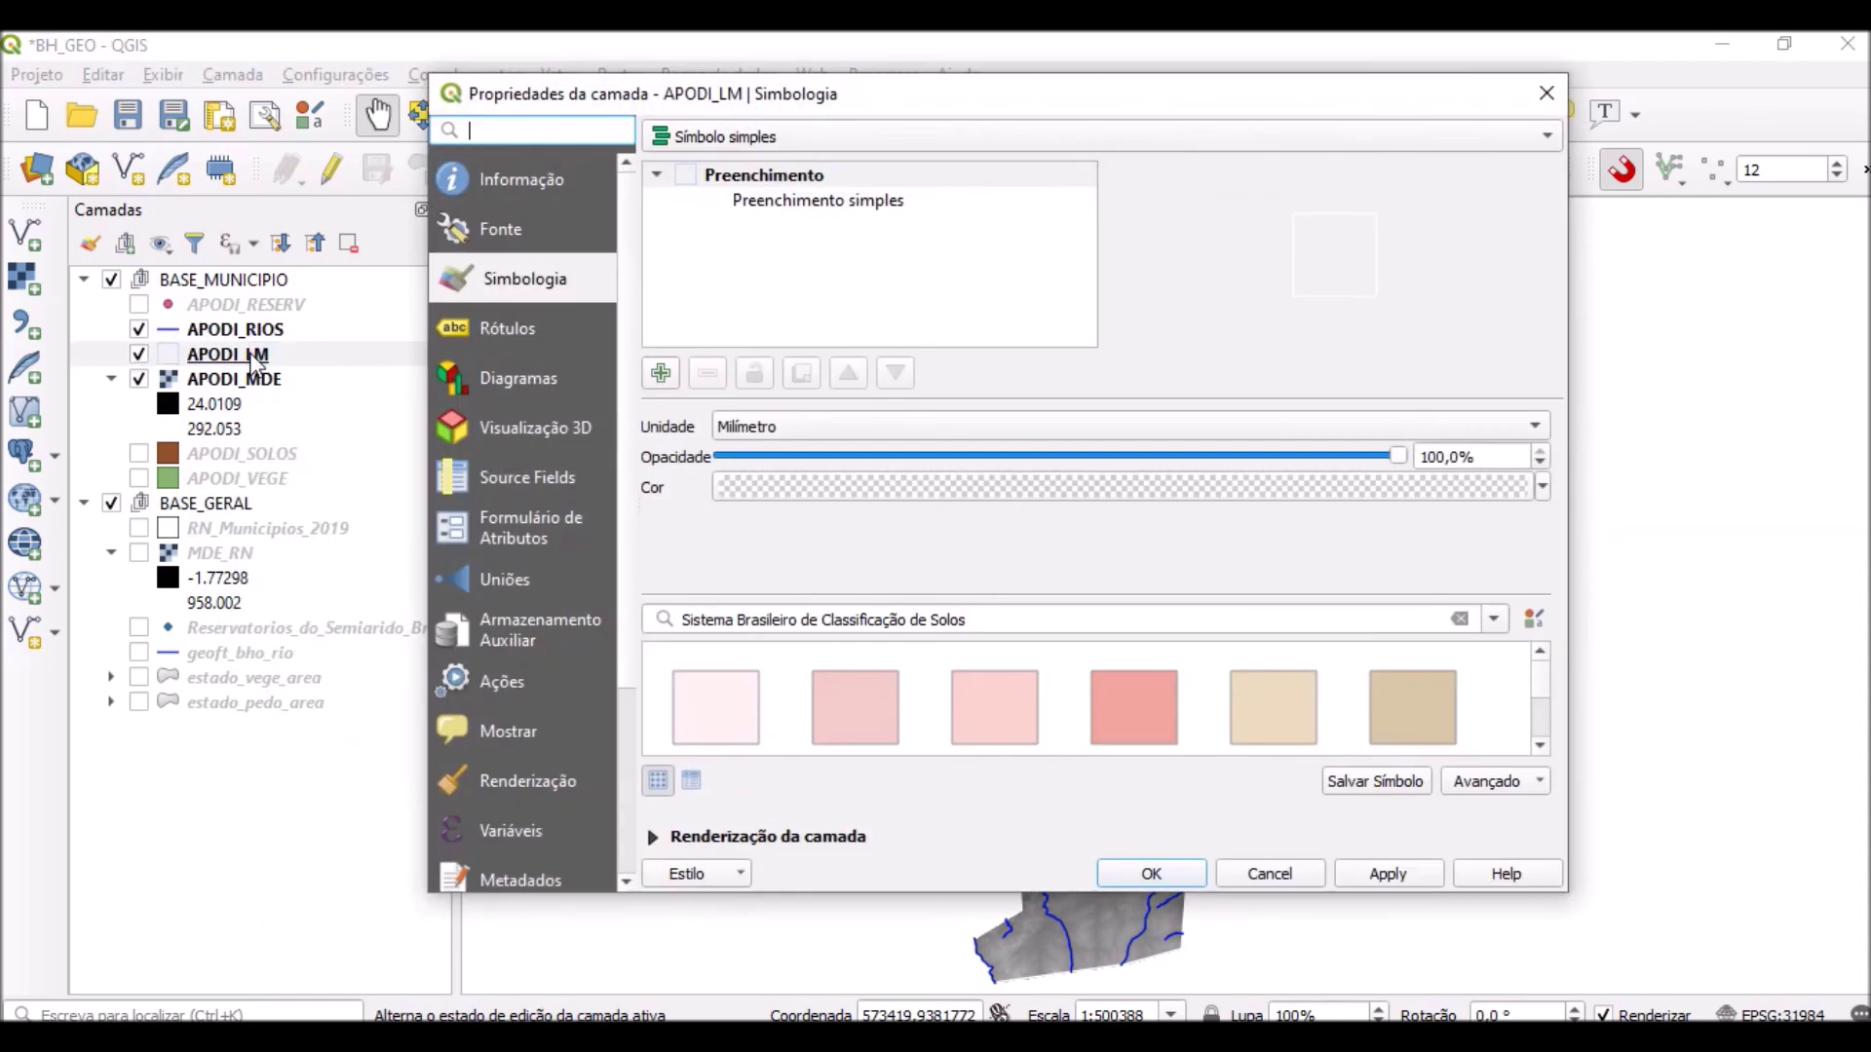
left_click(850, 202)
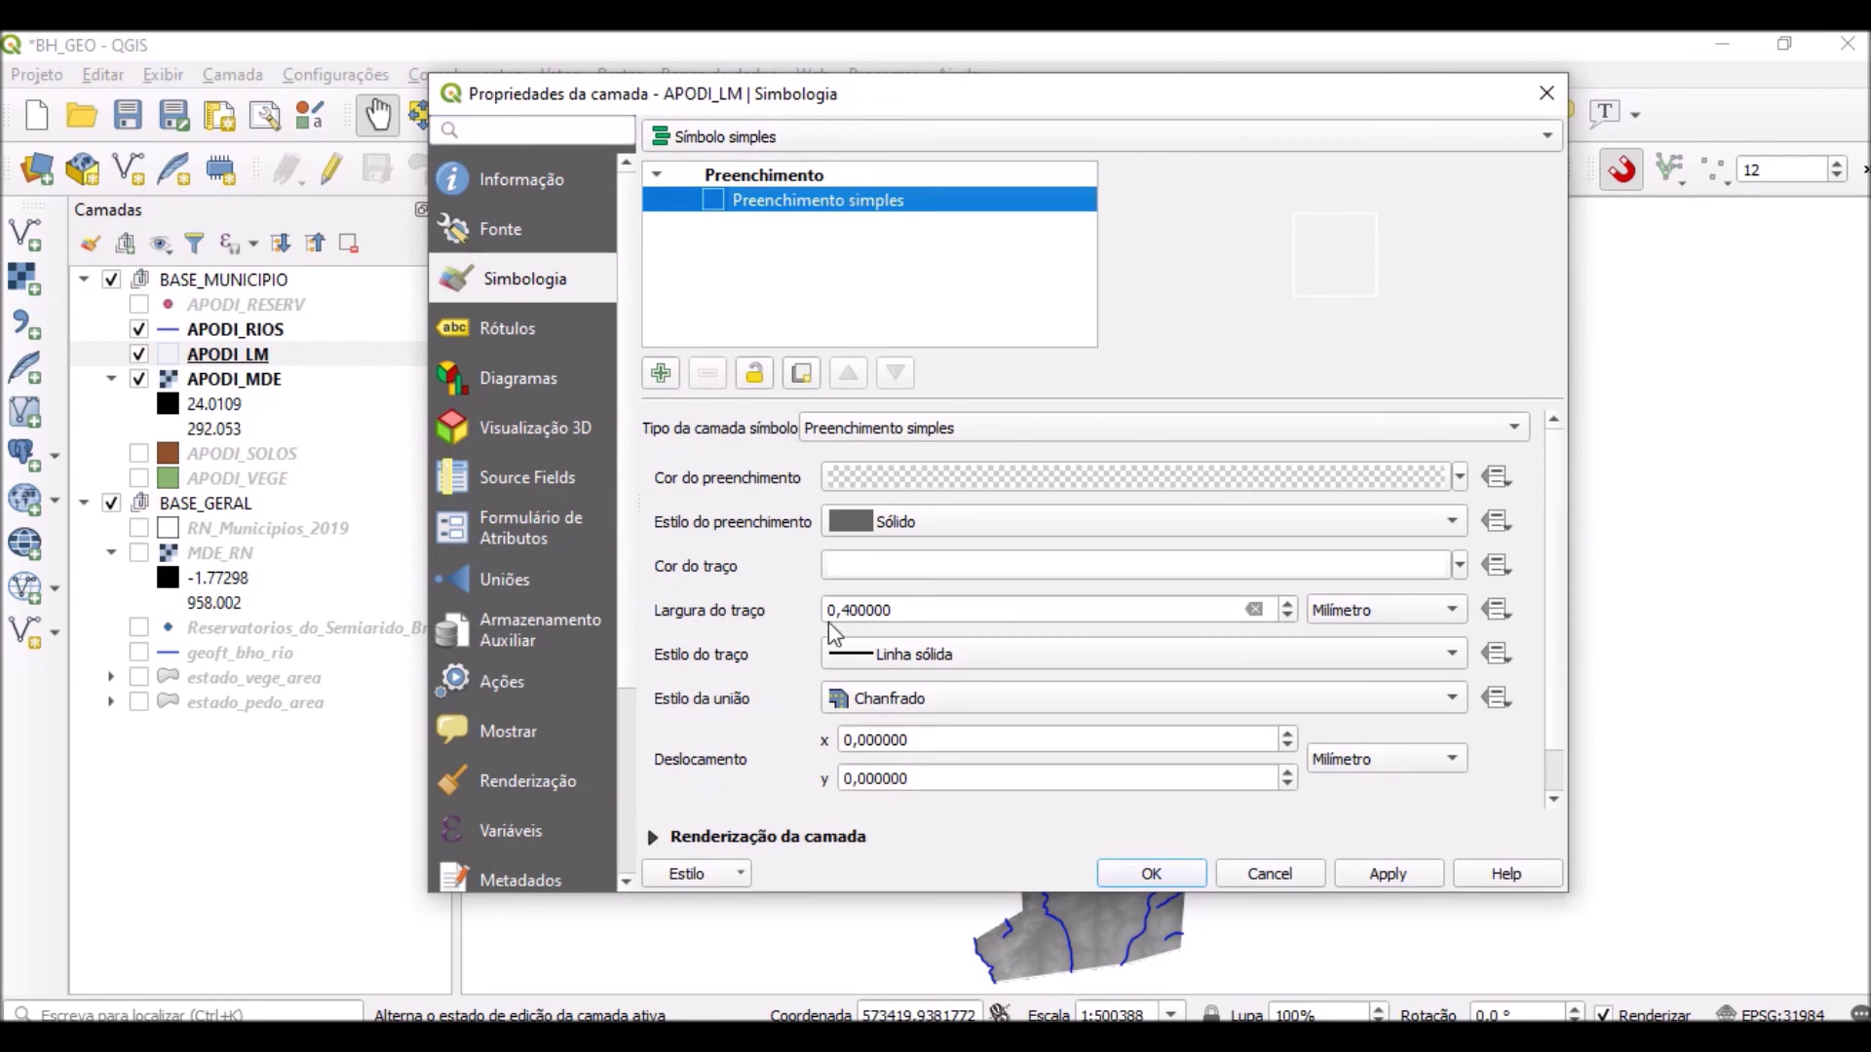
left_click(1461, 571)
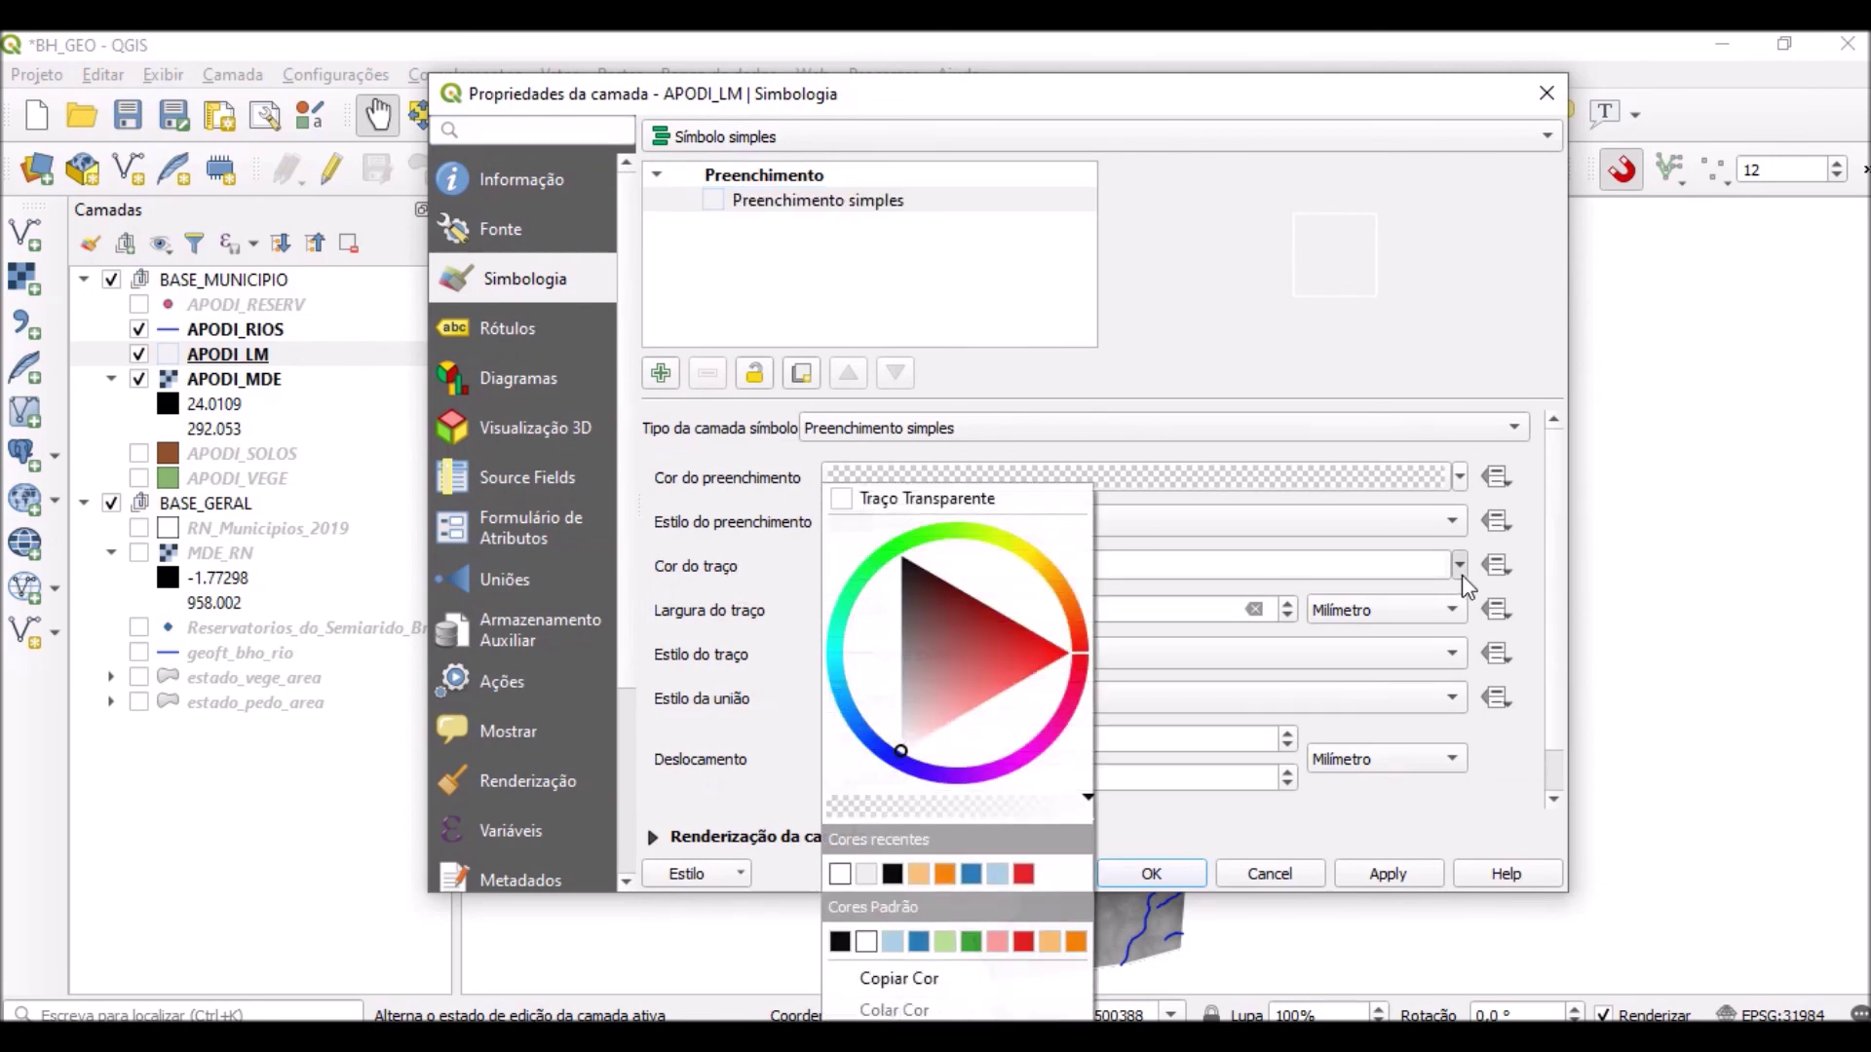
left_click(892, 874)
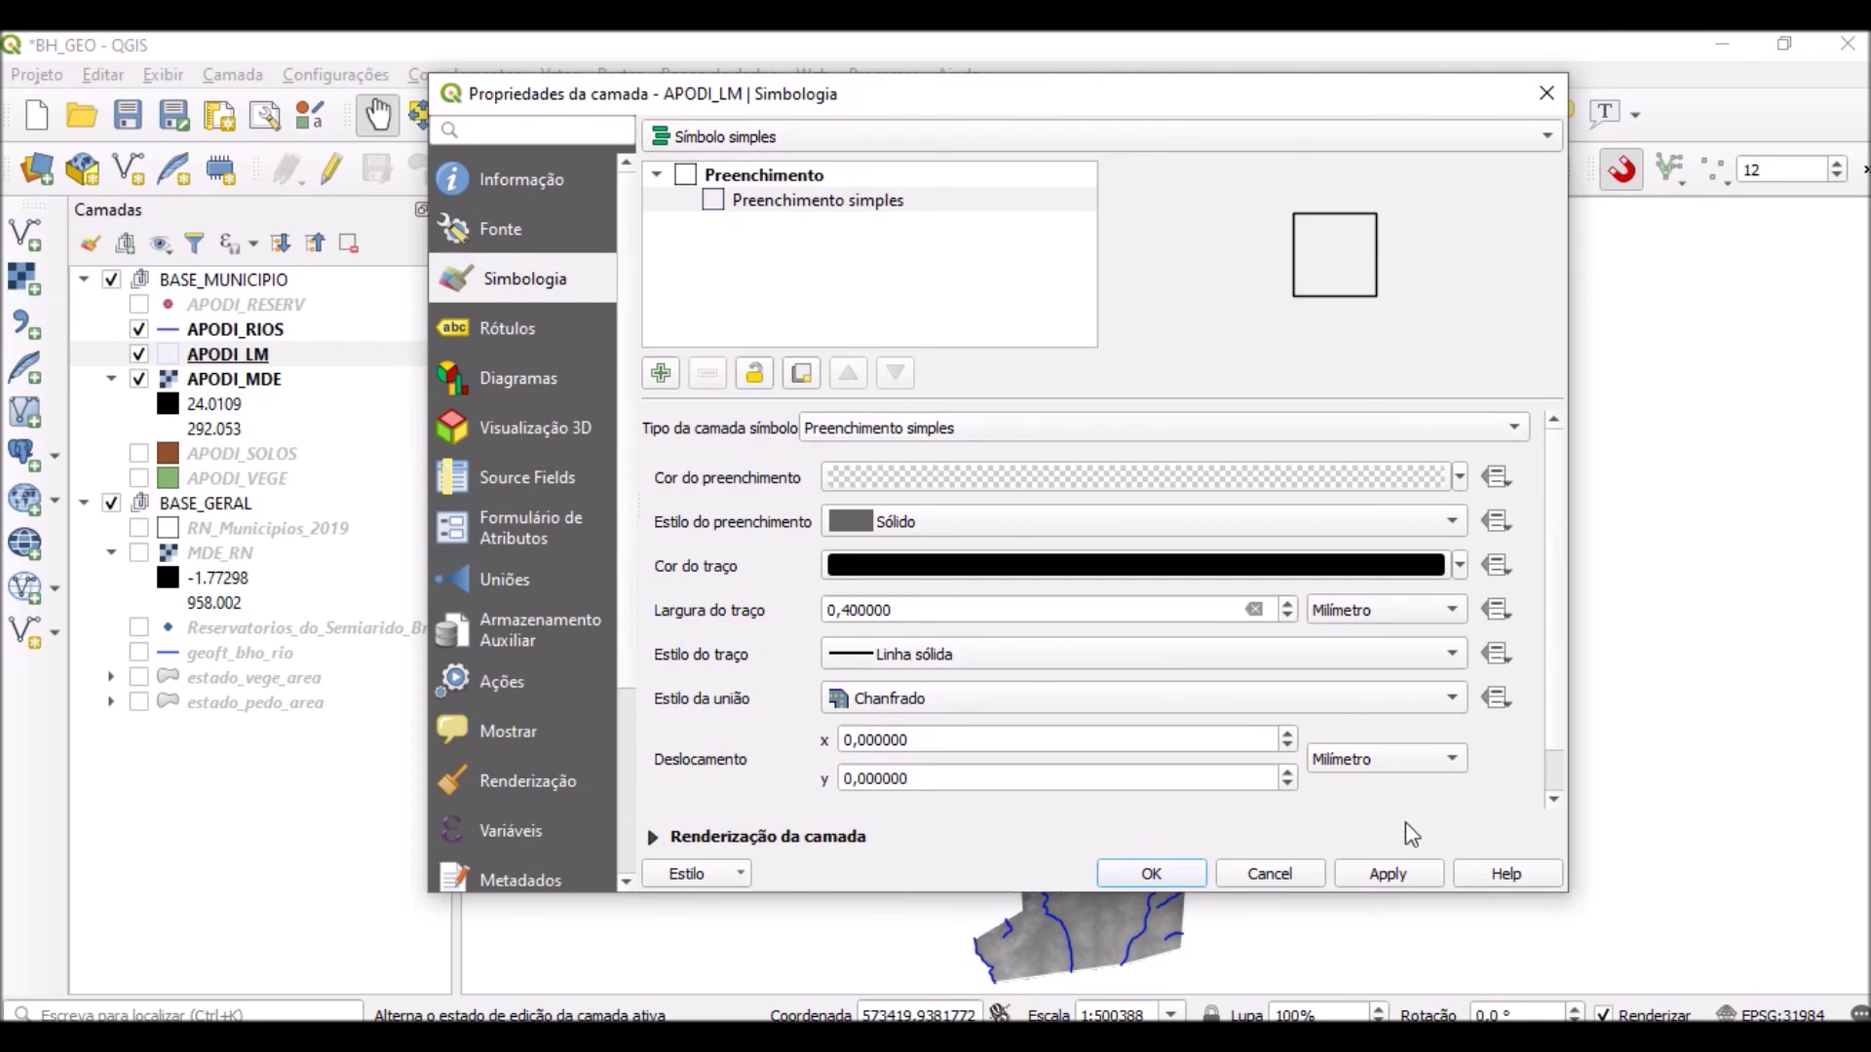
left_click(1407, 879)
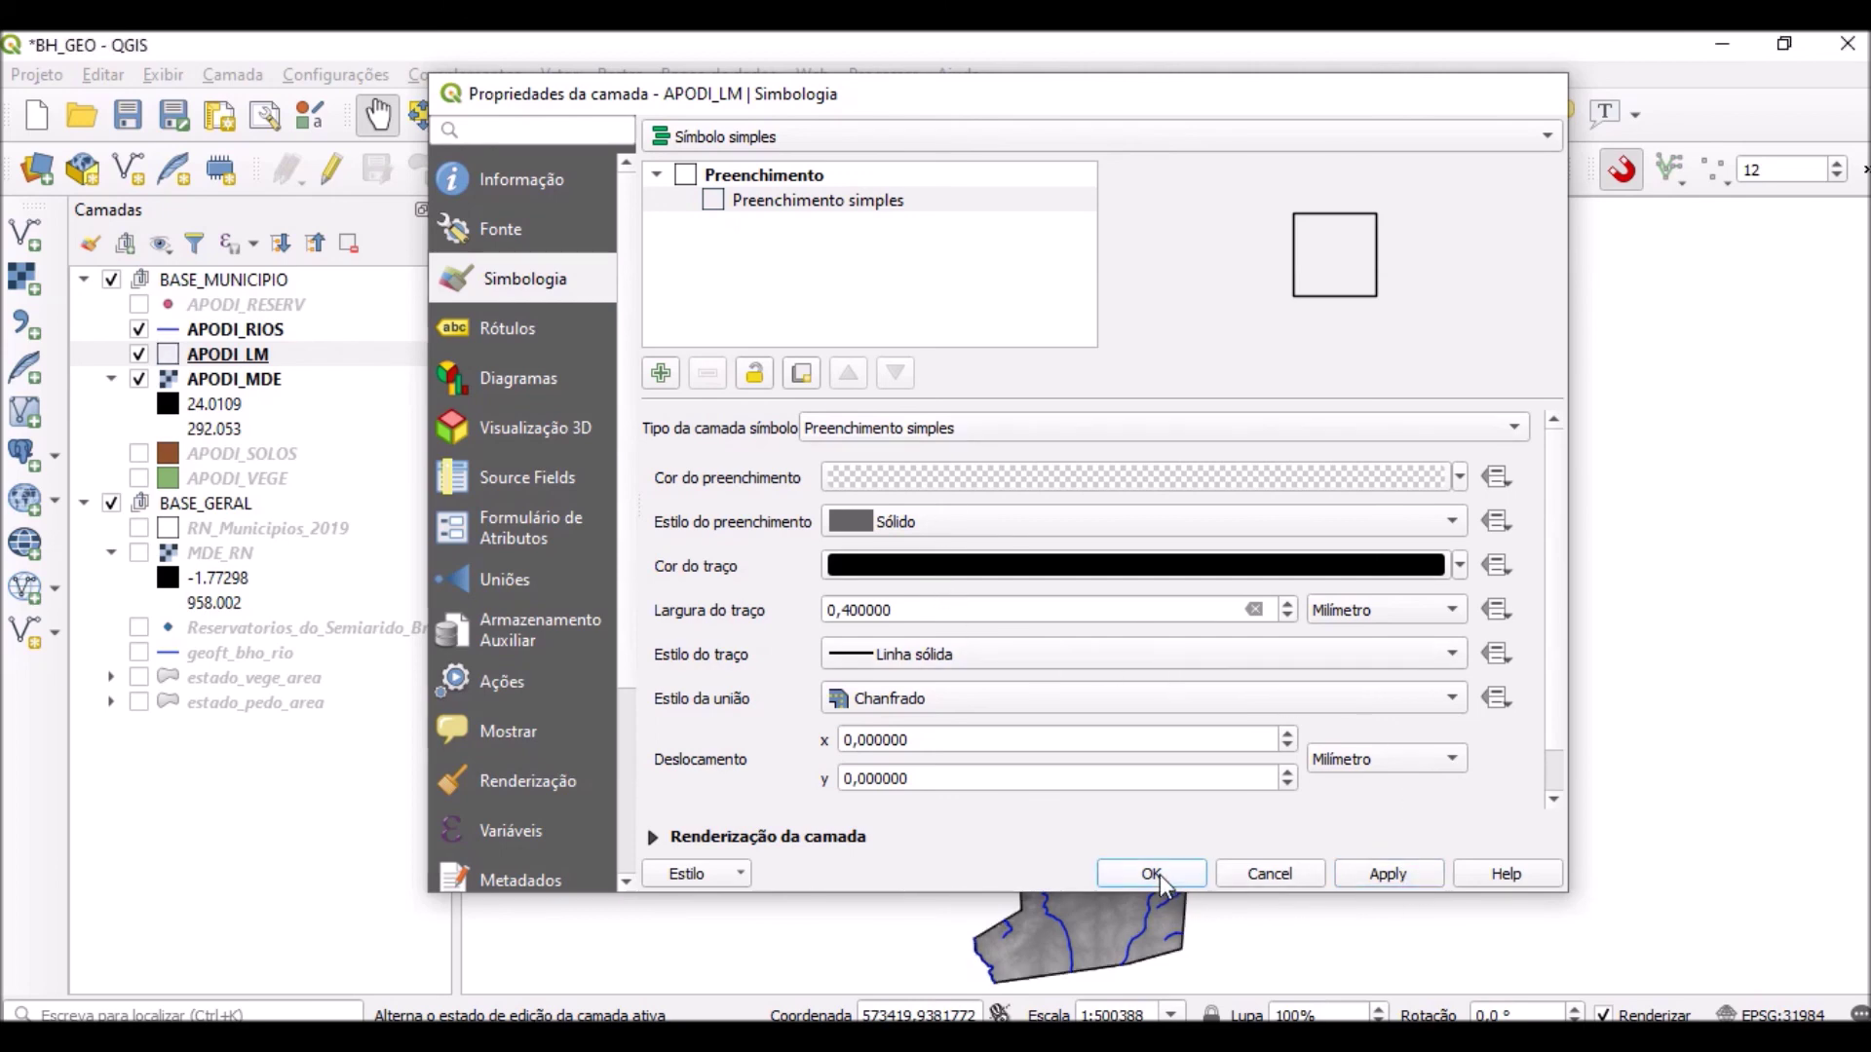
left_click(1159, 875)
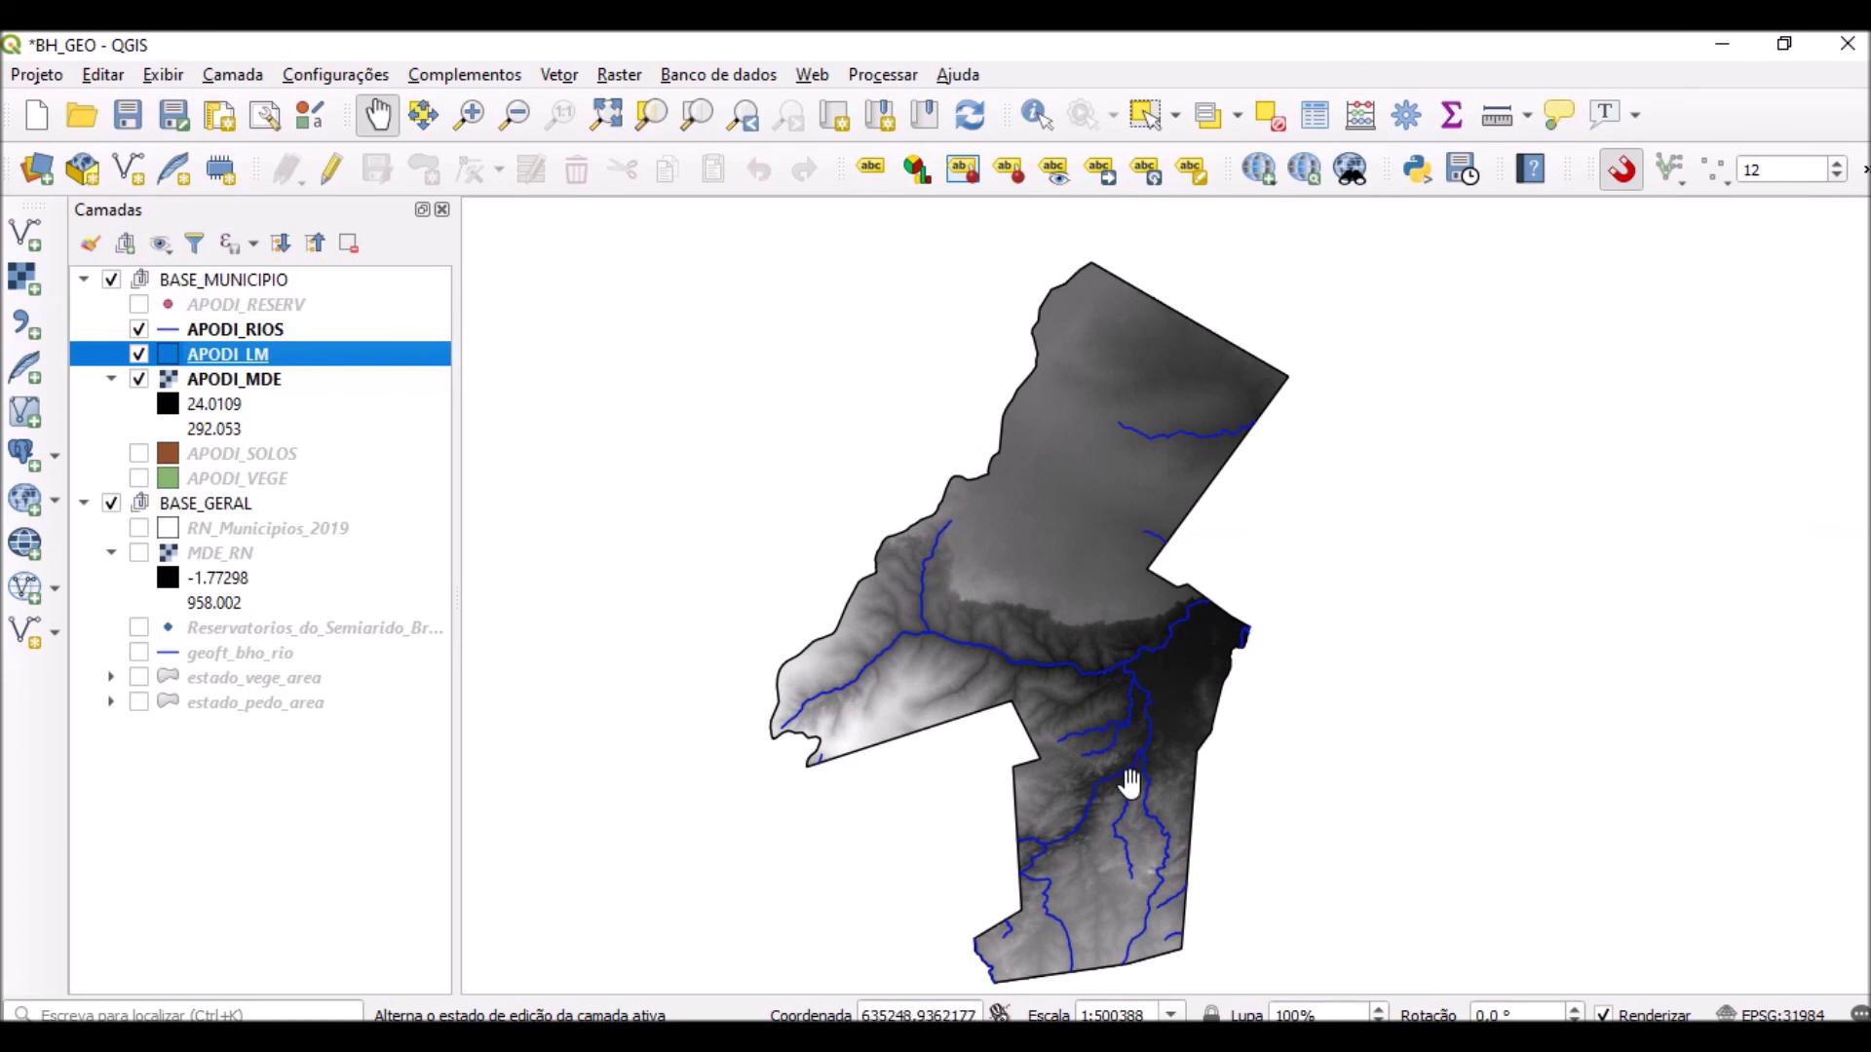
left_click_drag(1154, 771, 1189, 747)
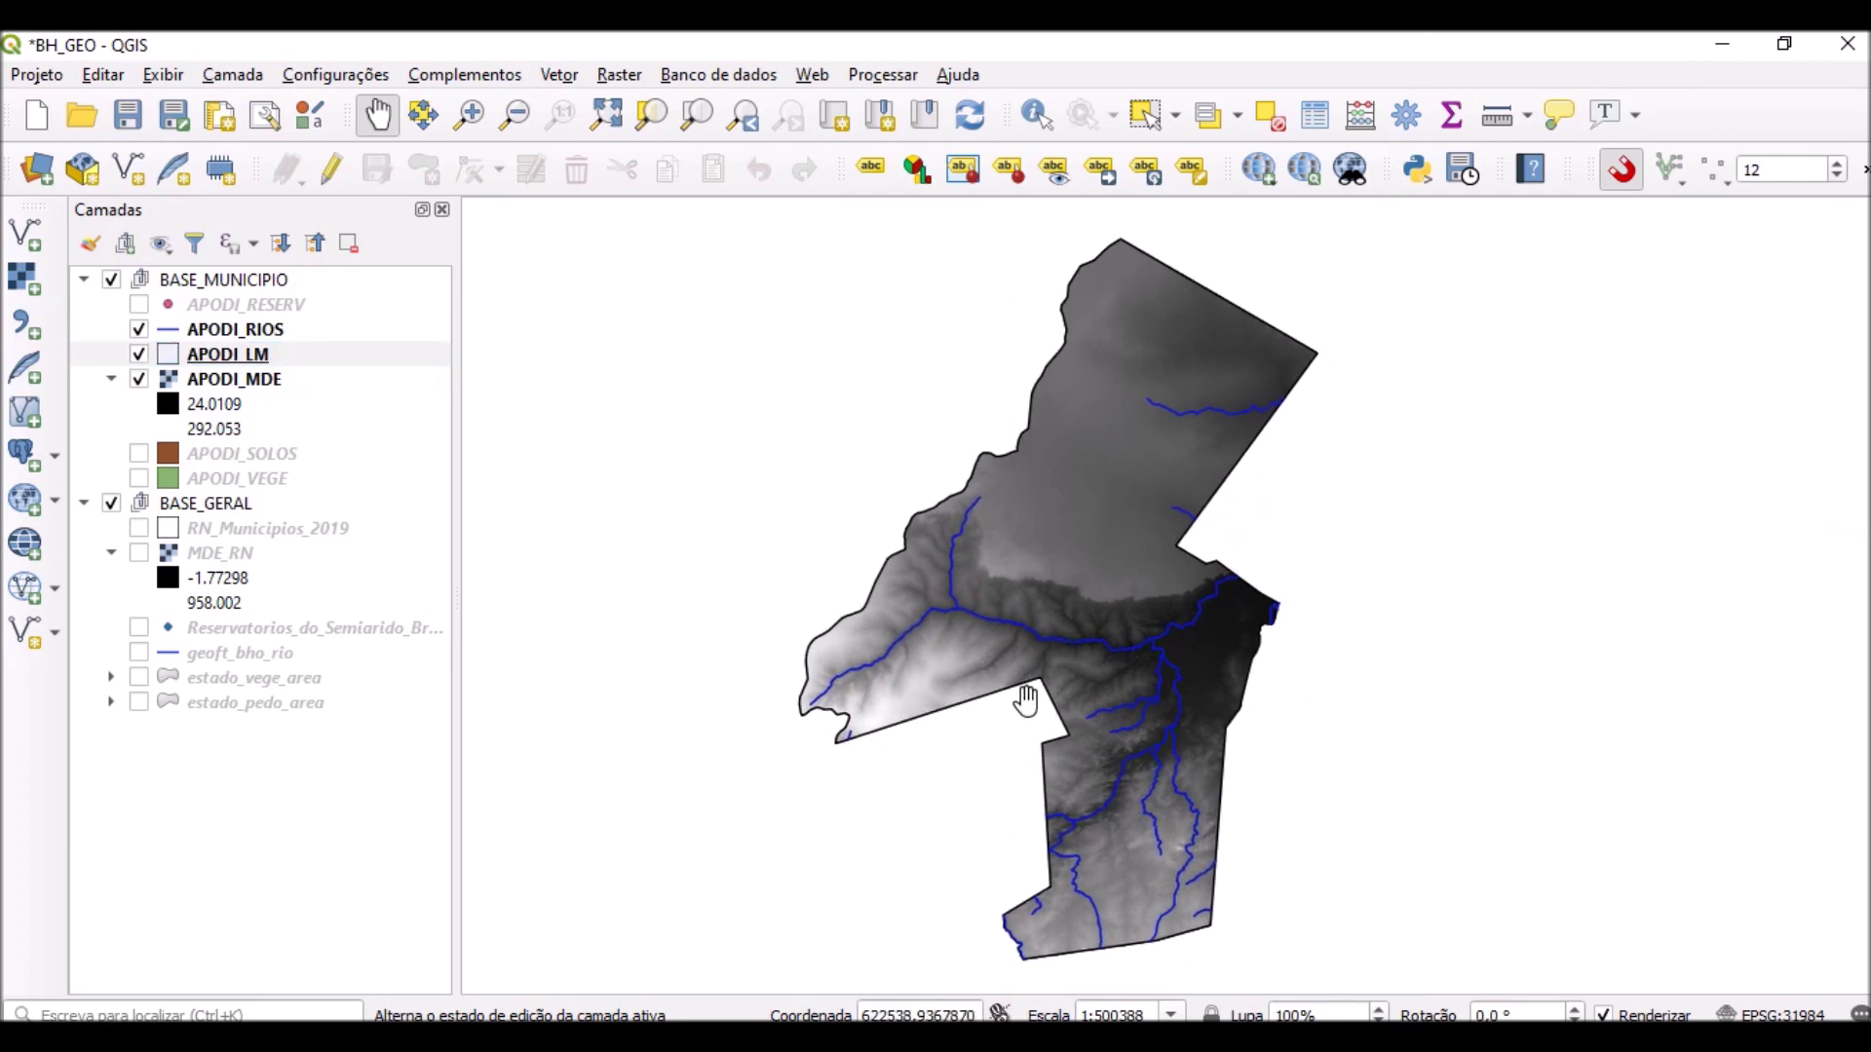